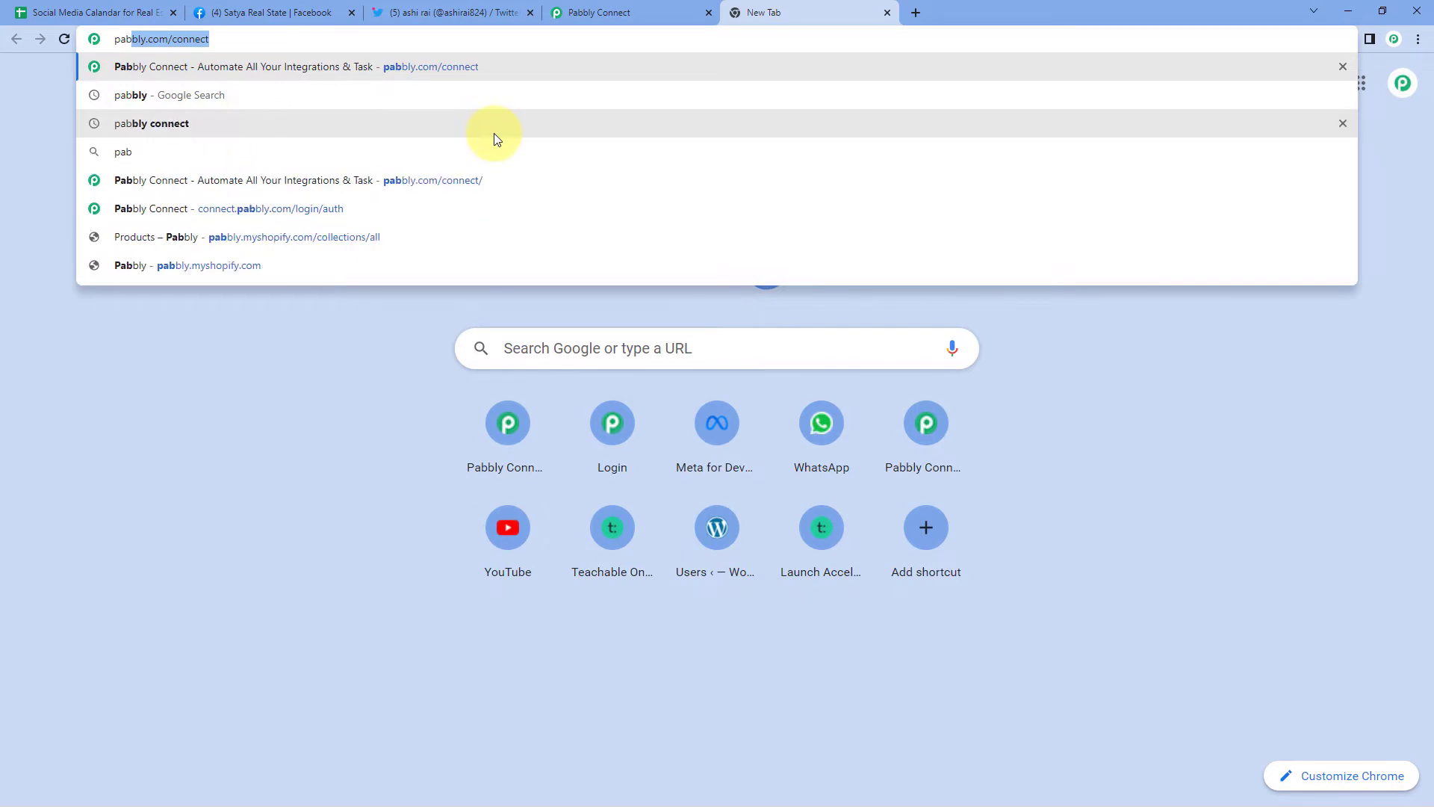
Open the pabbly.com/connect landing page and close it to return to the Pabbly Connect dashboard
text(m/connect)
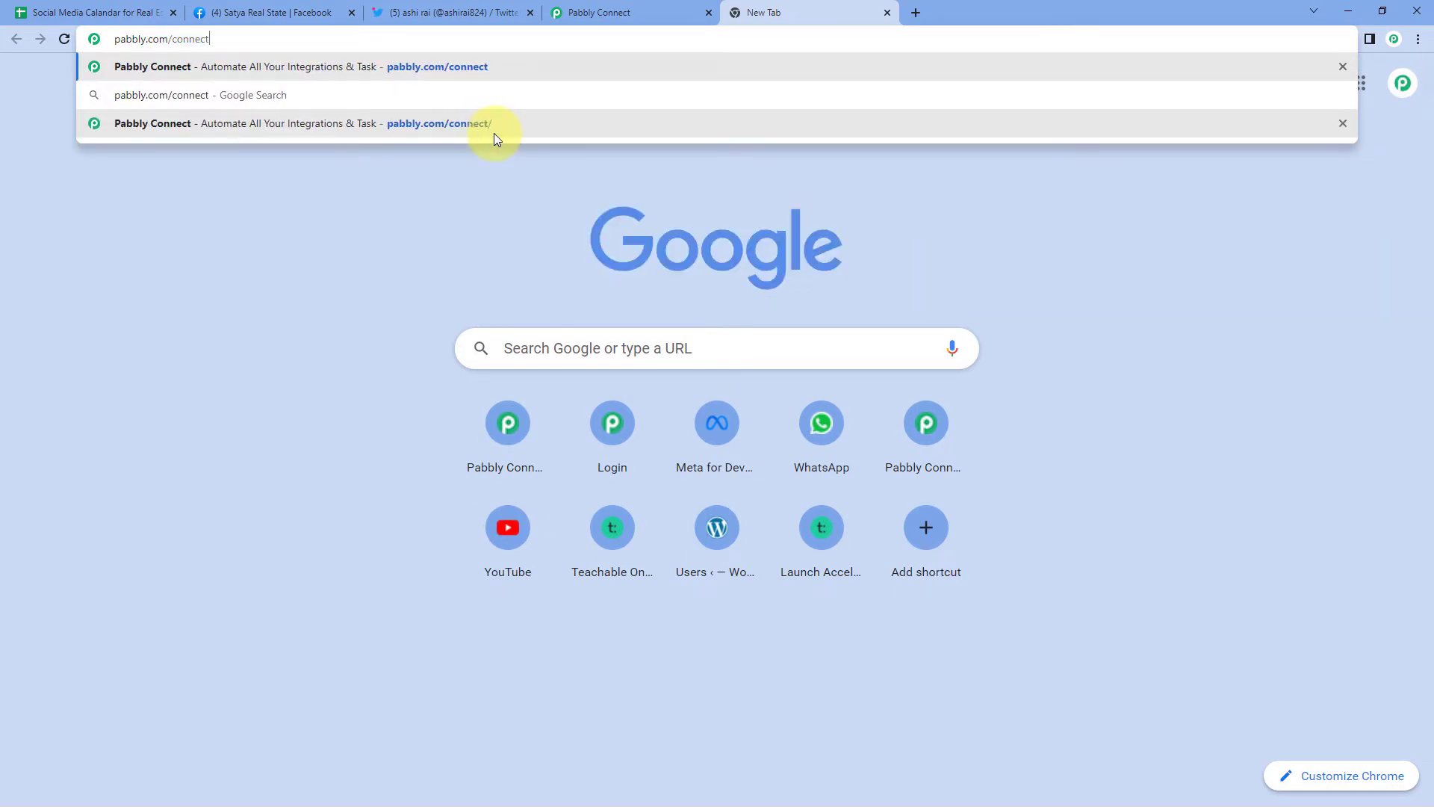
key(Return)
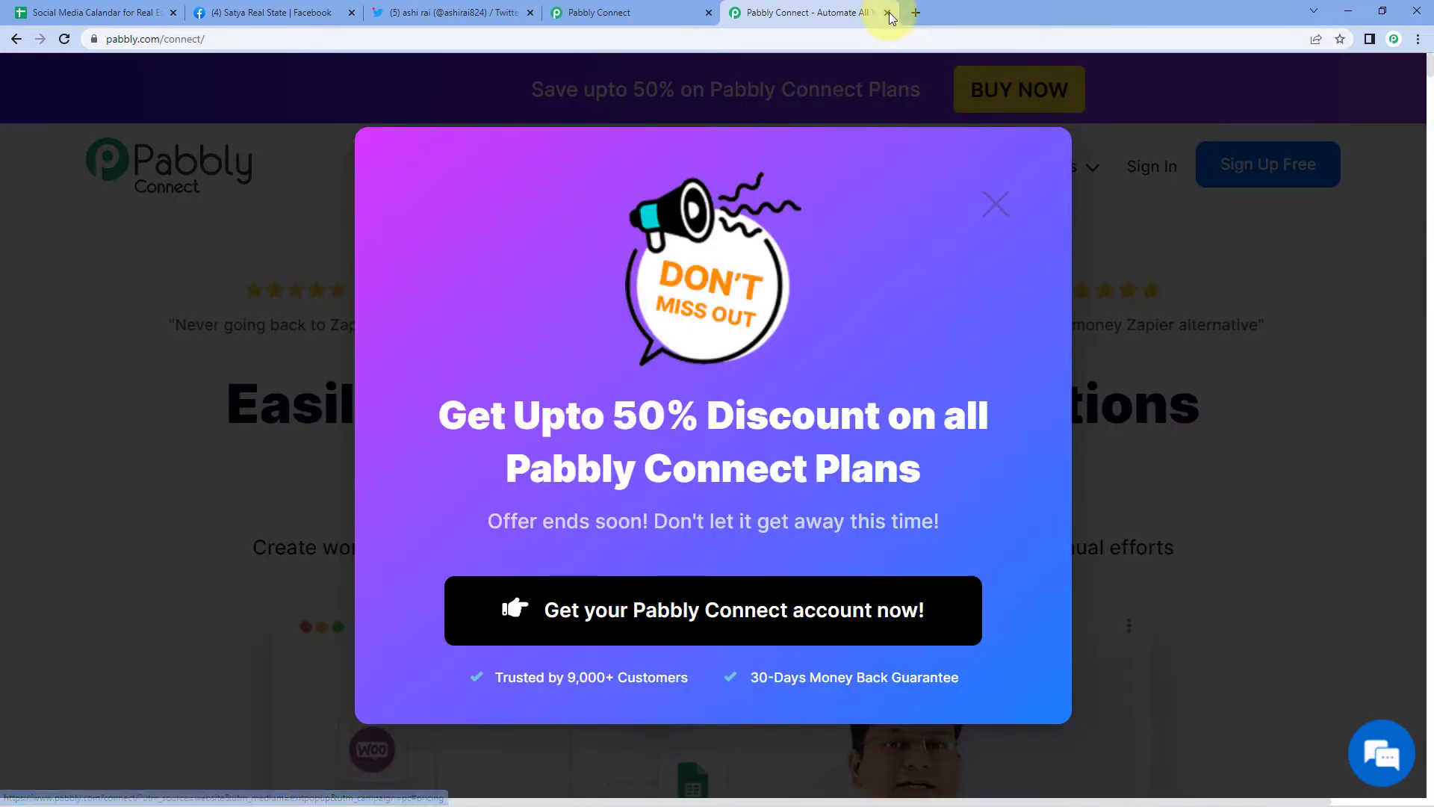
click(887, 13)
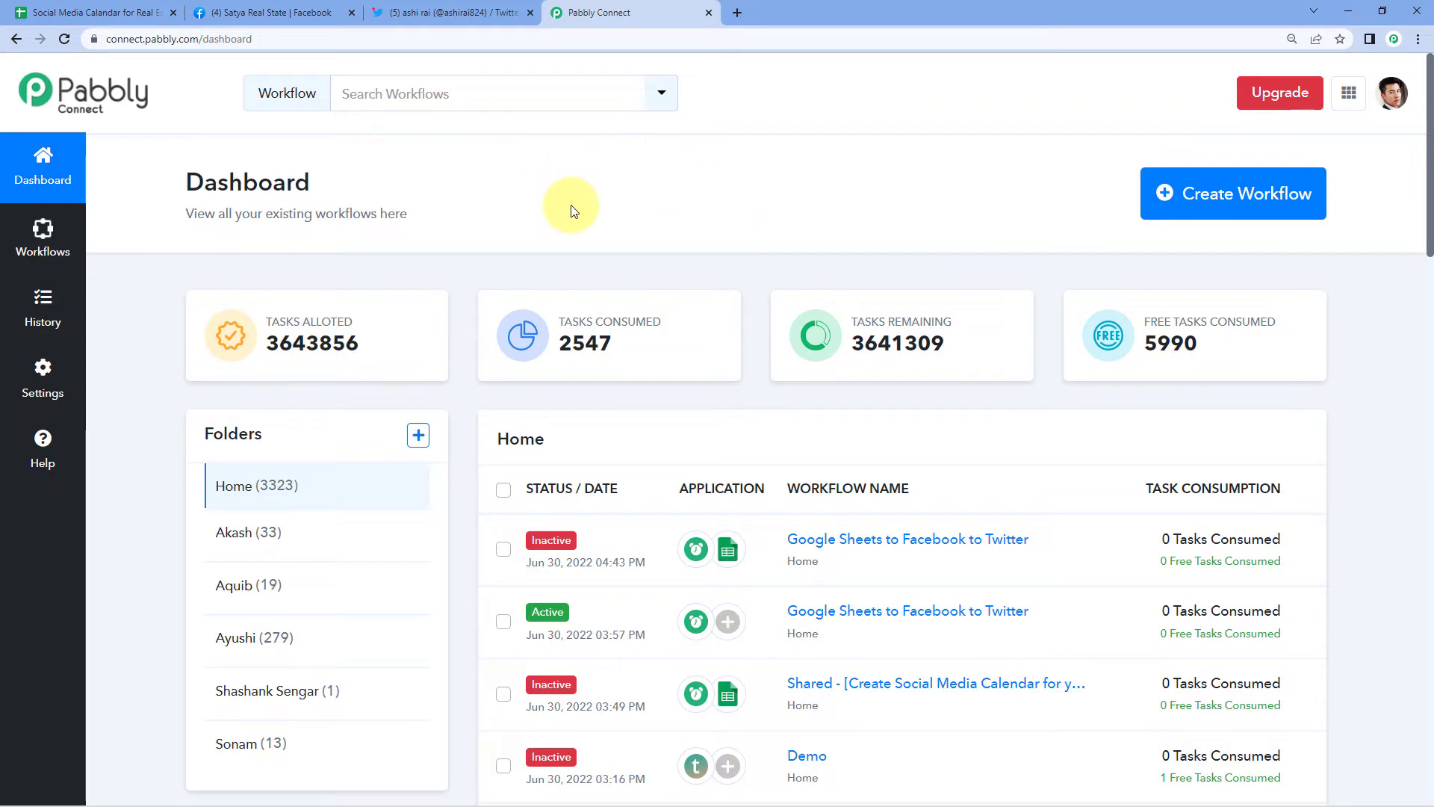
Create a new workflow named "Google Sheets to Facebook to Twitter"
click(1161, 194)
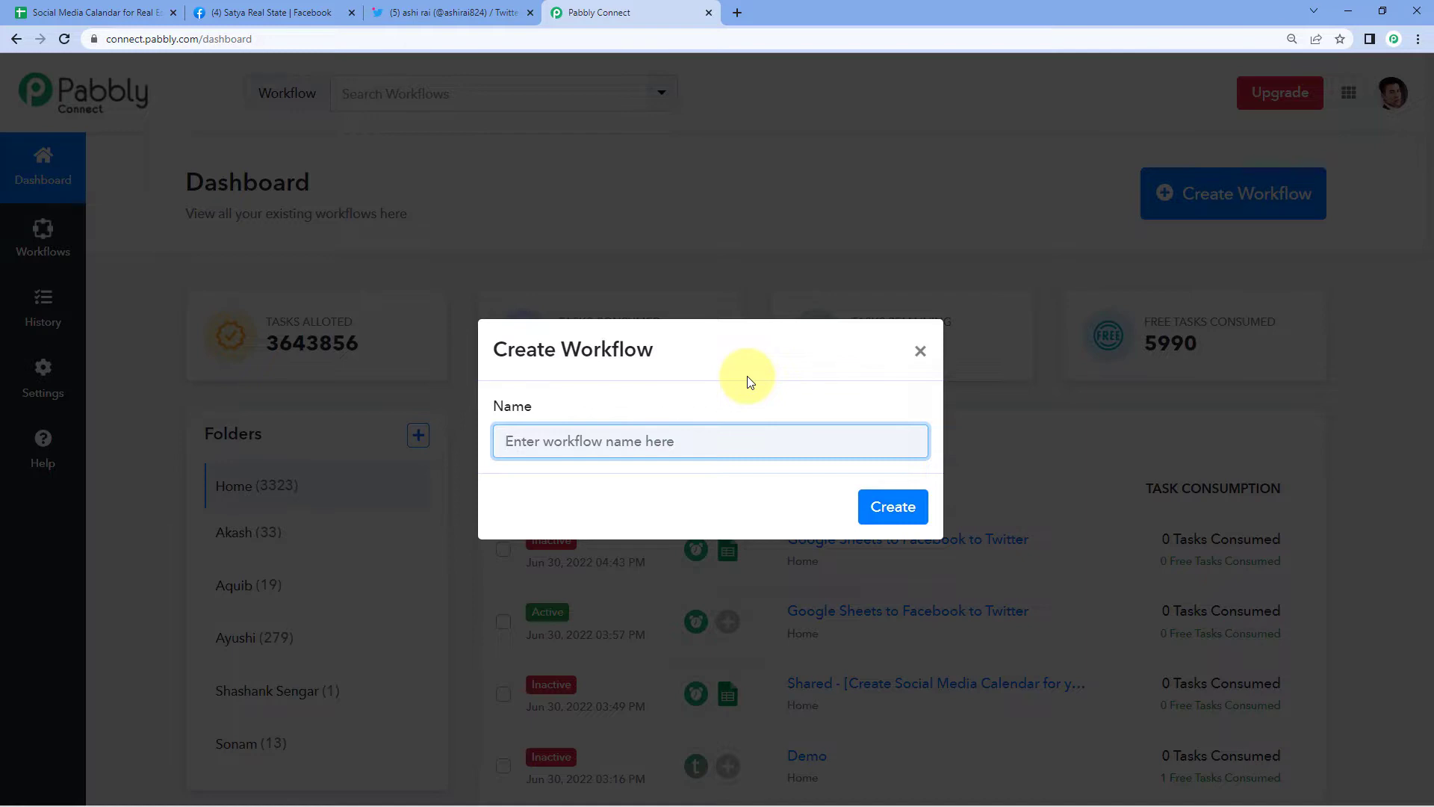
text(google Sheets to Facebook to Twitter)
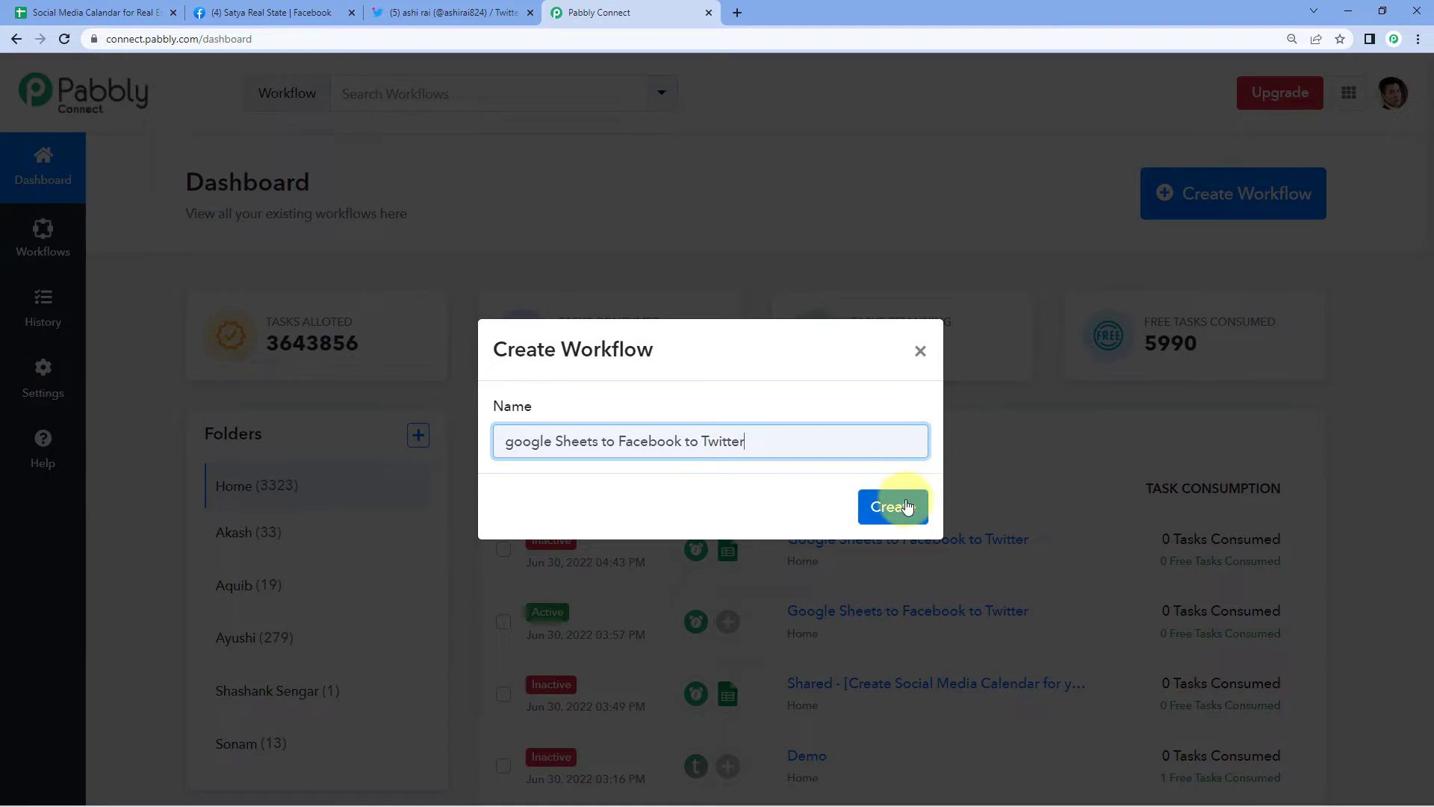
click(513, 441)
key(BackSpace)
text(G)
click(889, 506)
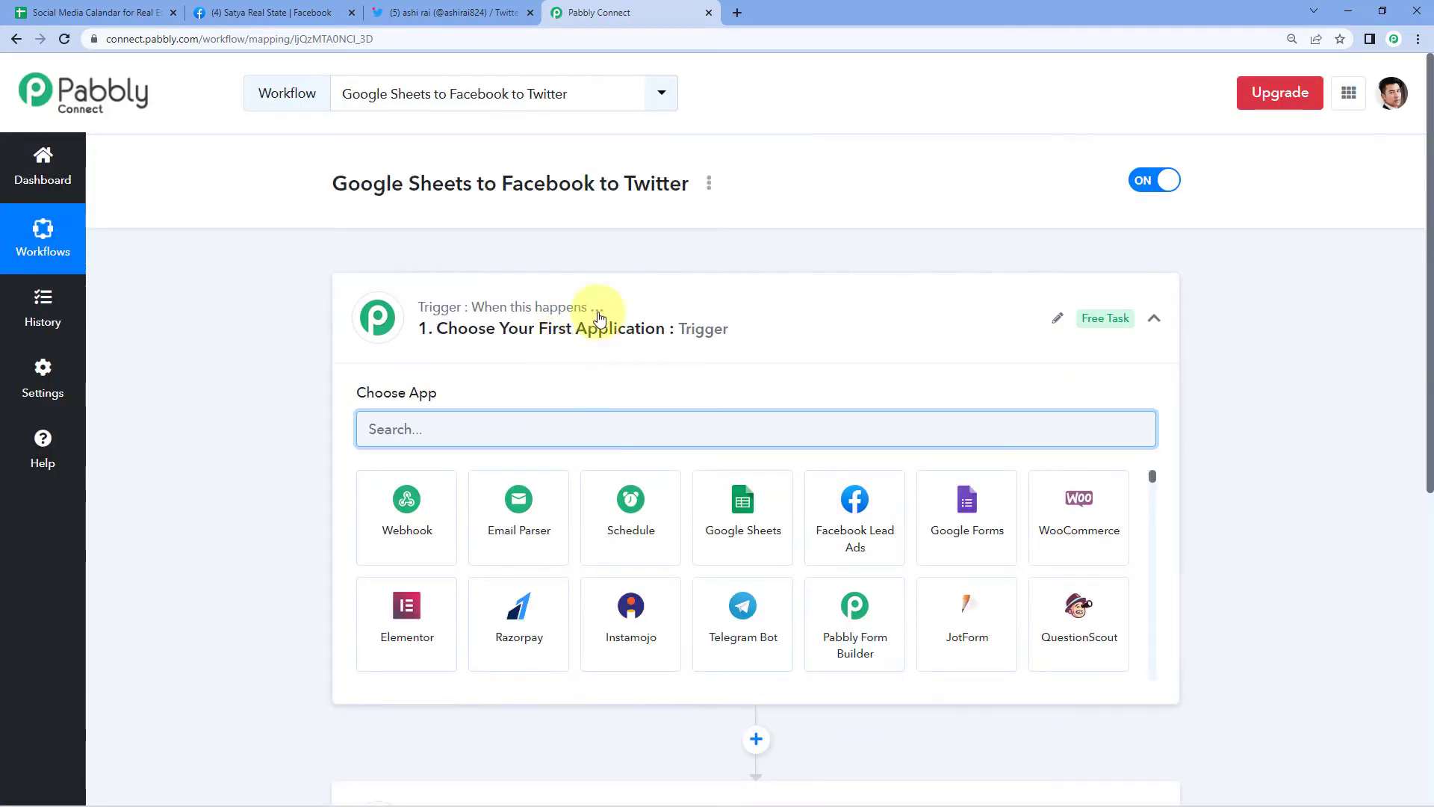
Collapse the trigger section to view the workflow's trigger and action layout, and expand it again
click(685, 326)
scroll(288, 322, down, 1)
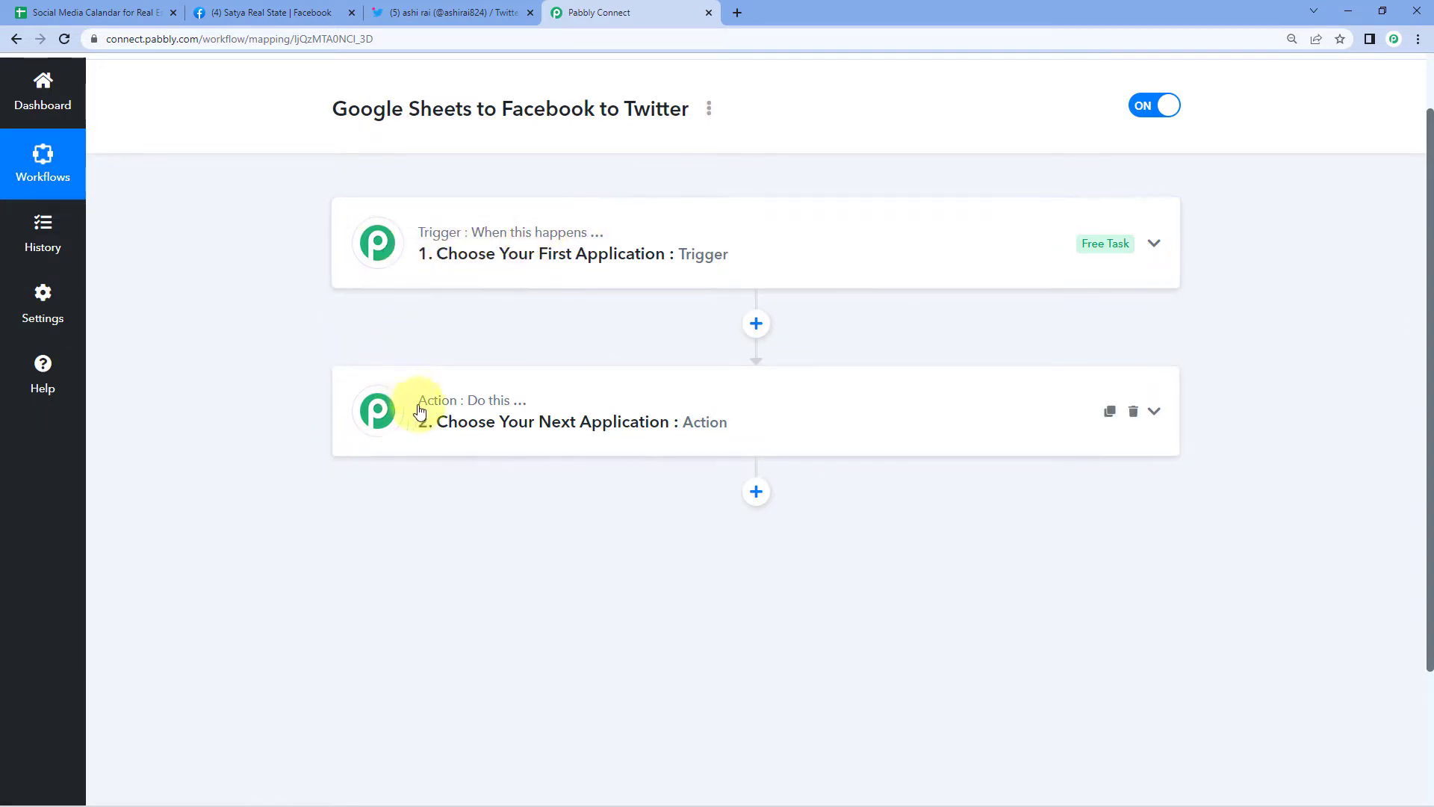
click(650, 238)
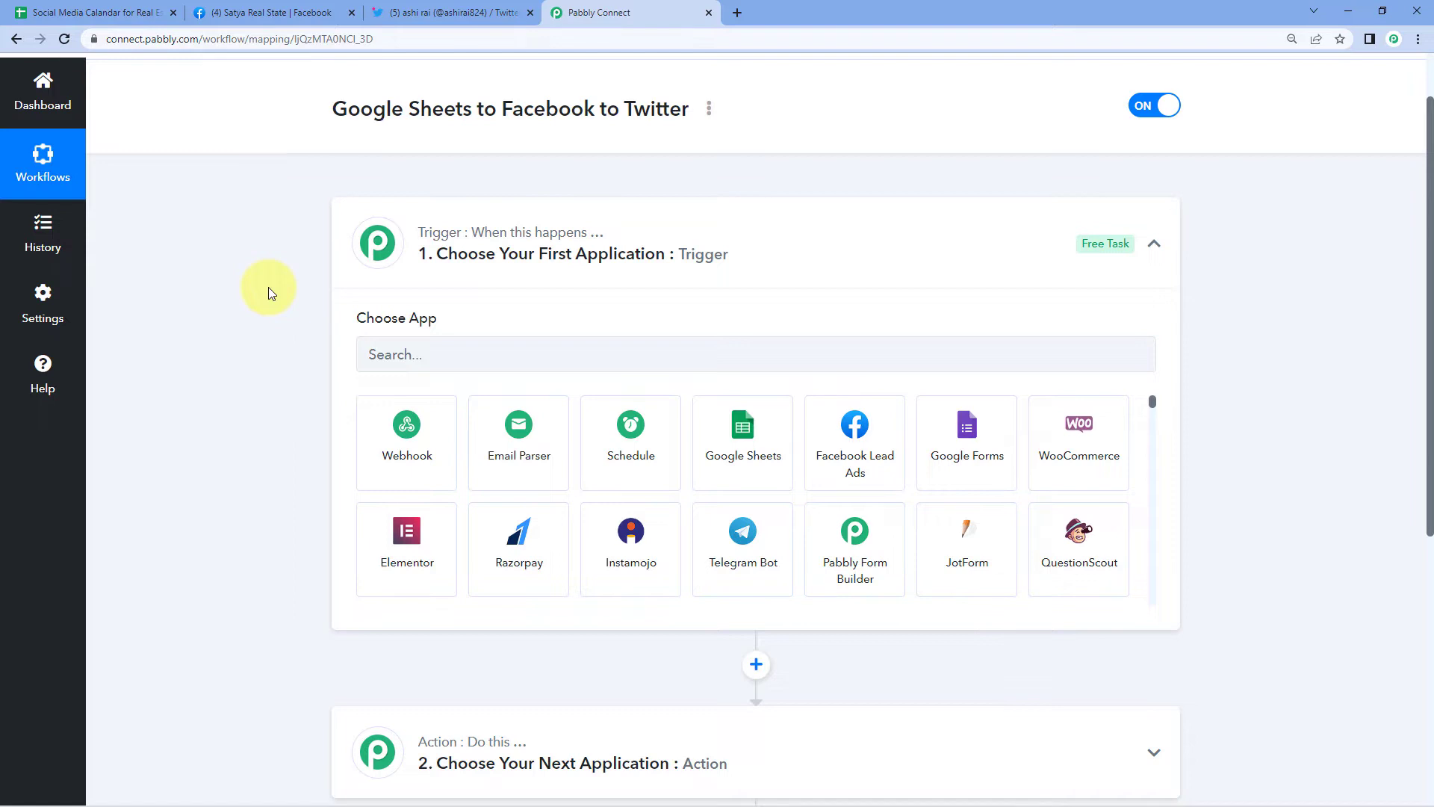
Review the post dates in the Social Media Calandar for Real Estate spreadsheet and return to the Pabbly Connect workflow
click(112, 12)
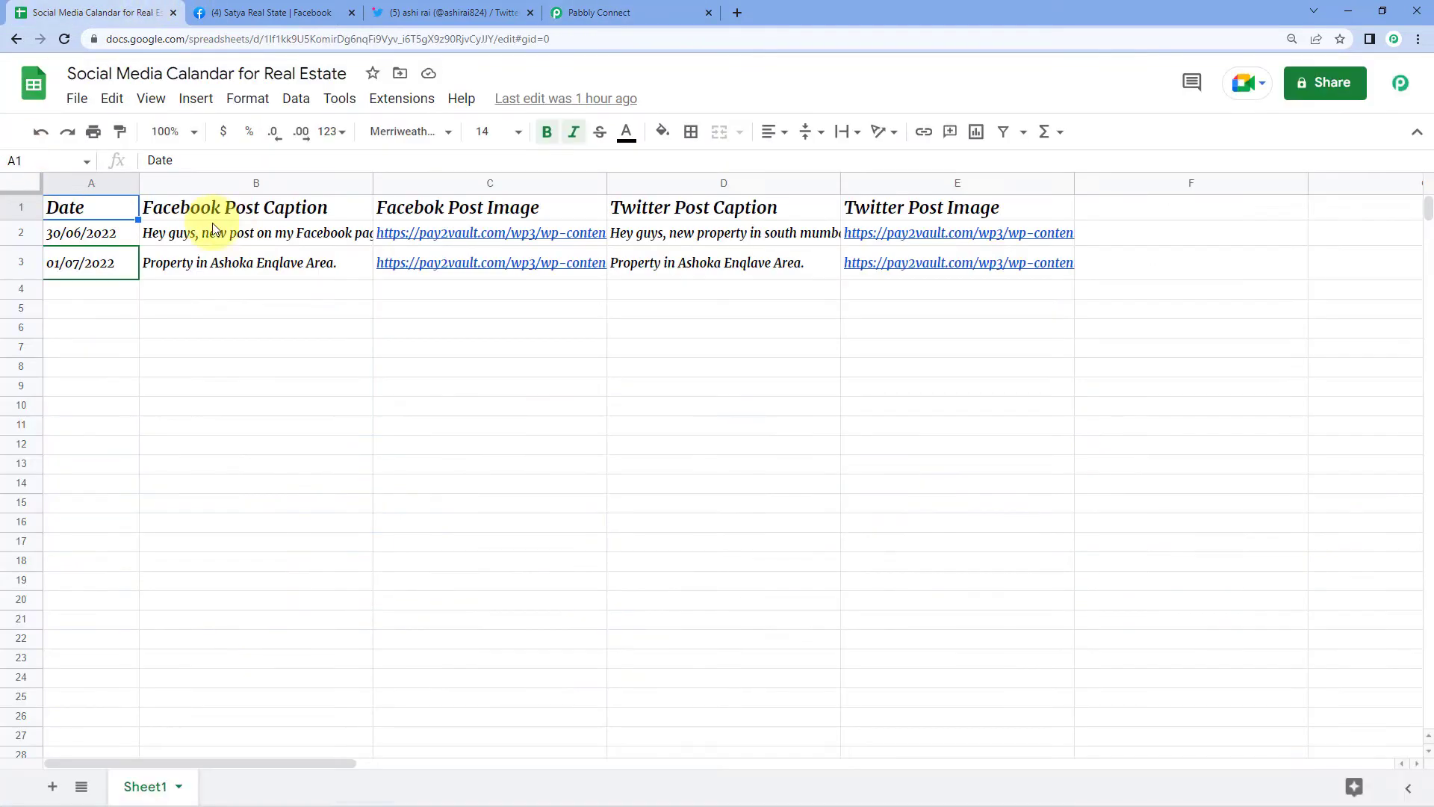
click(116, 241)
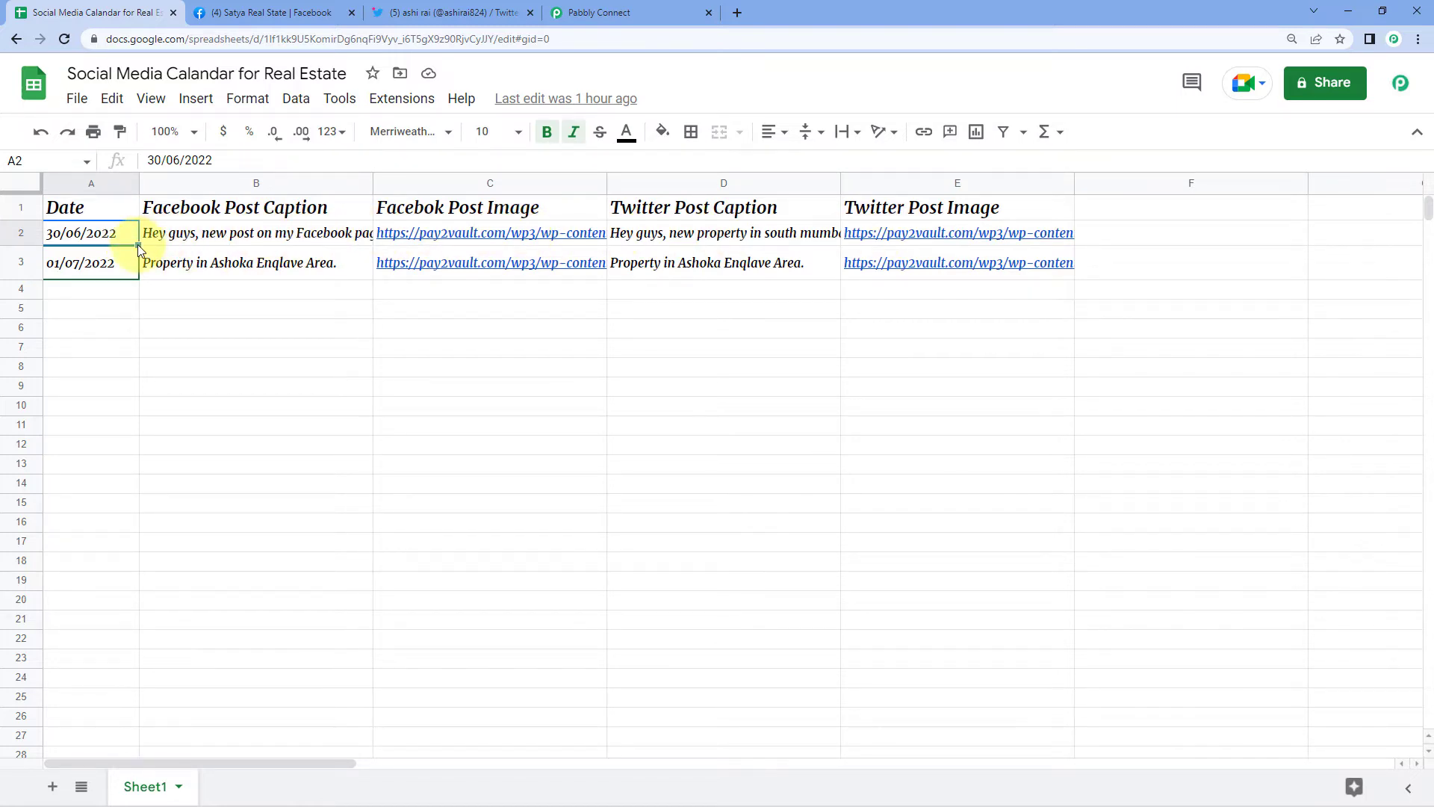
click(133, 266)
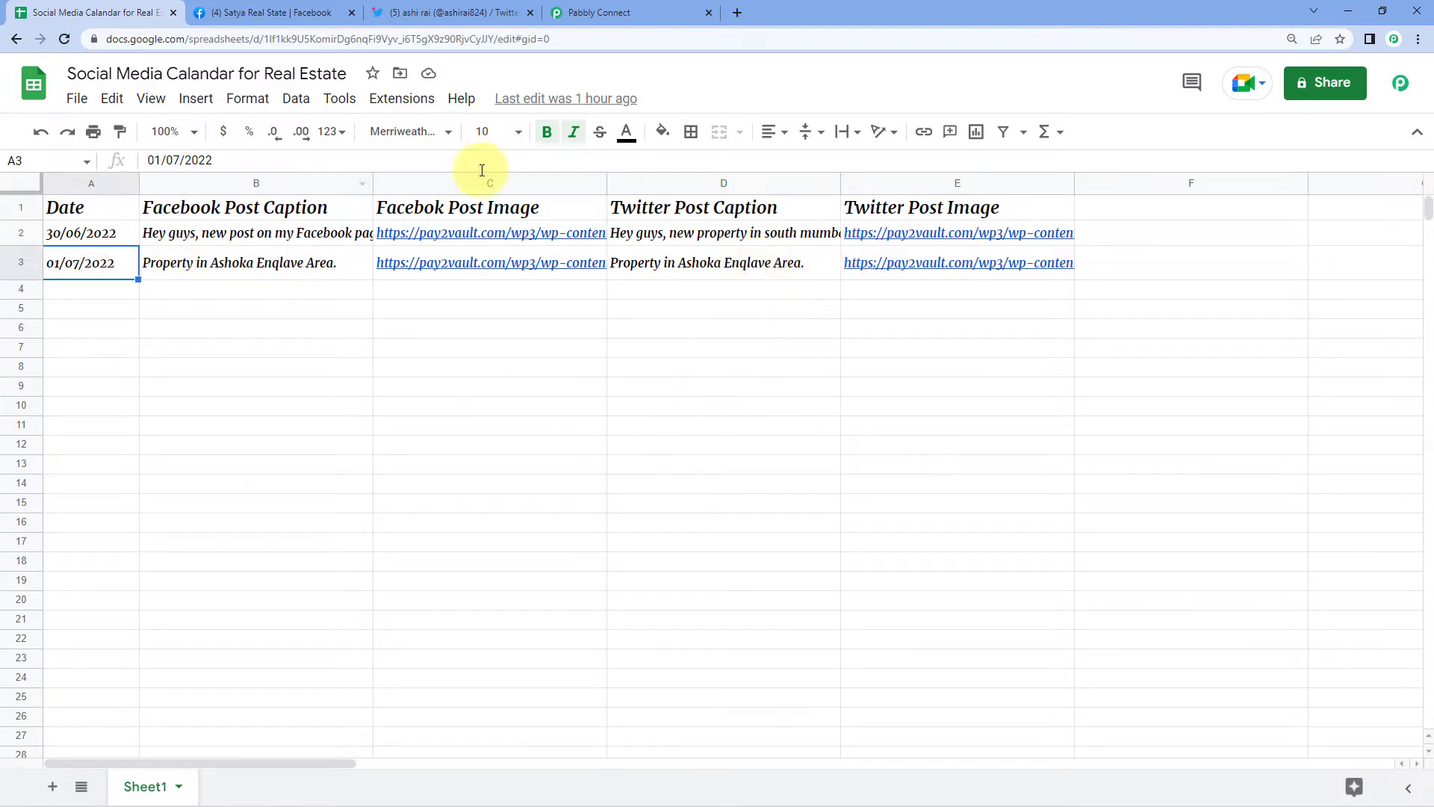
click(116, 239)
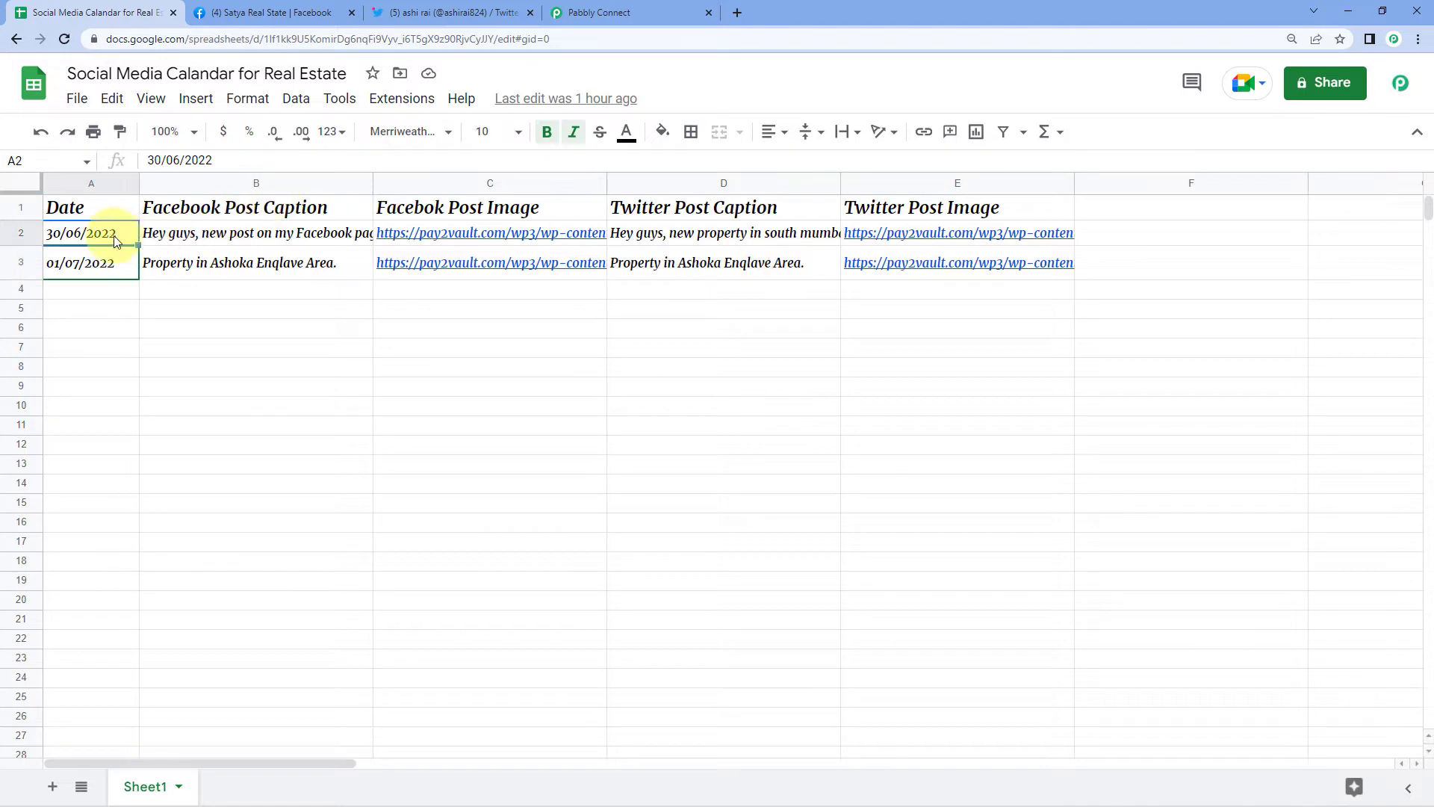
click(624, 11)
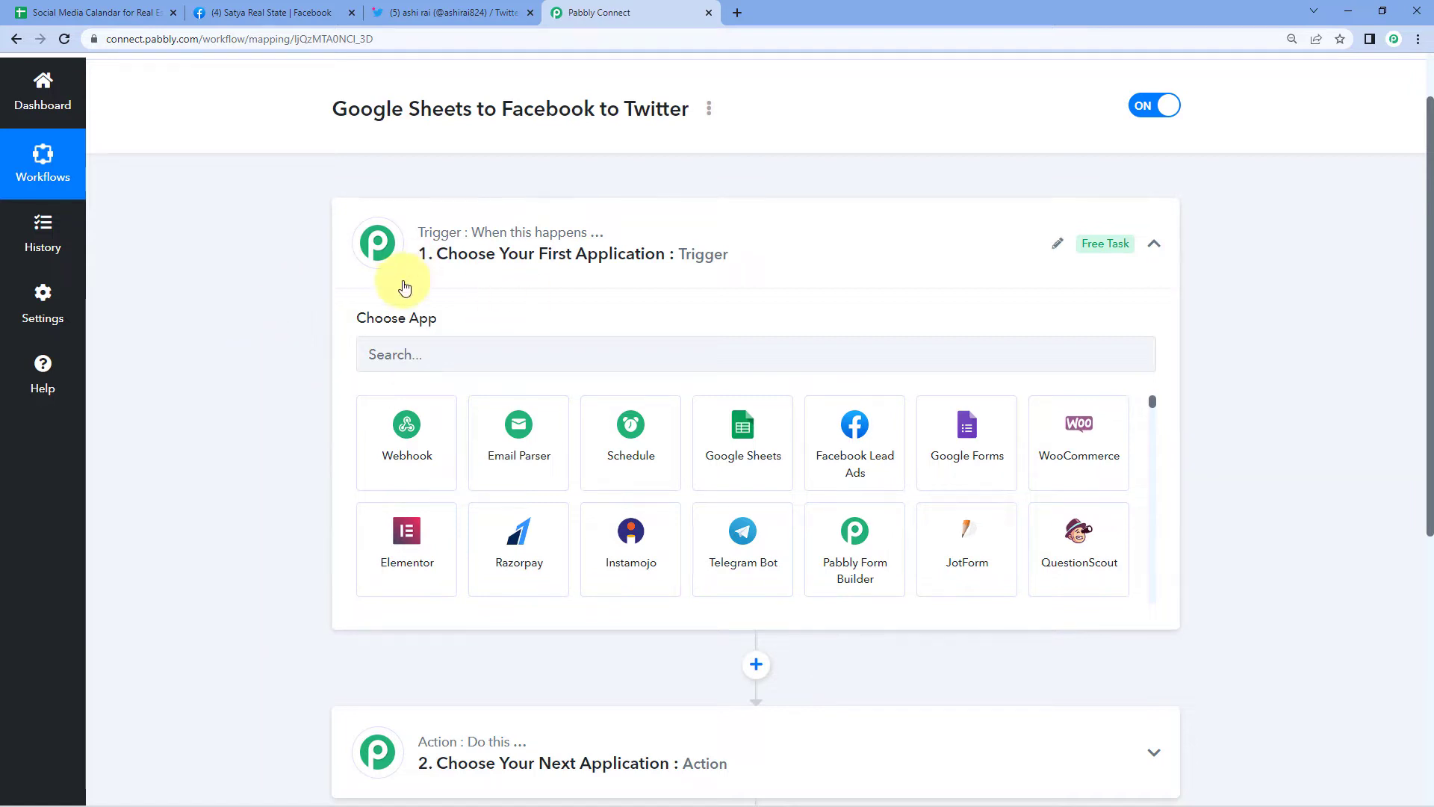
Search for the Schedule app and choose it as the workflow's trigger application
click(435, 360)
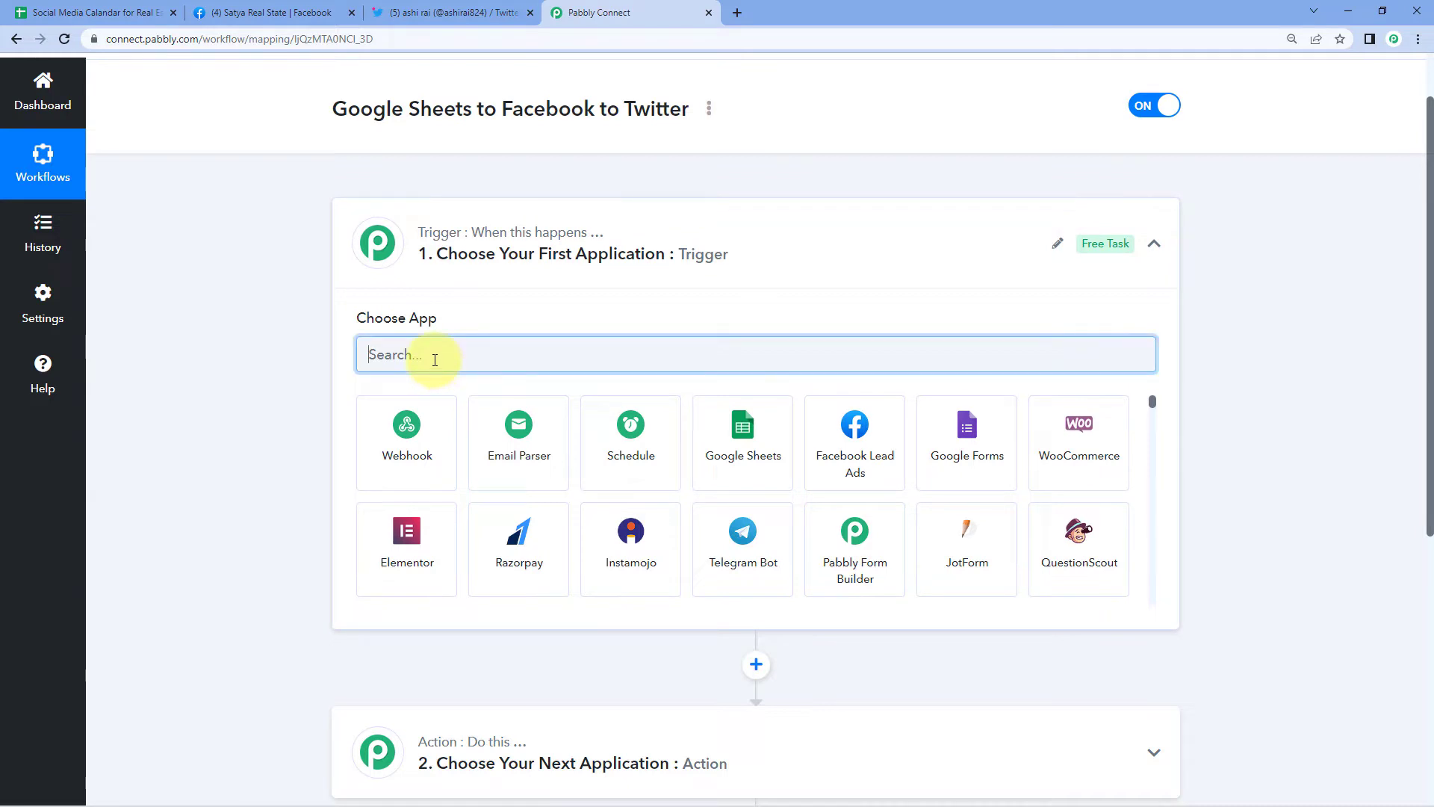
text(Sche)
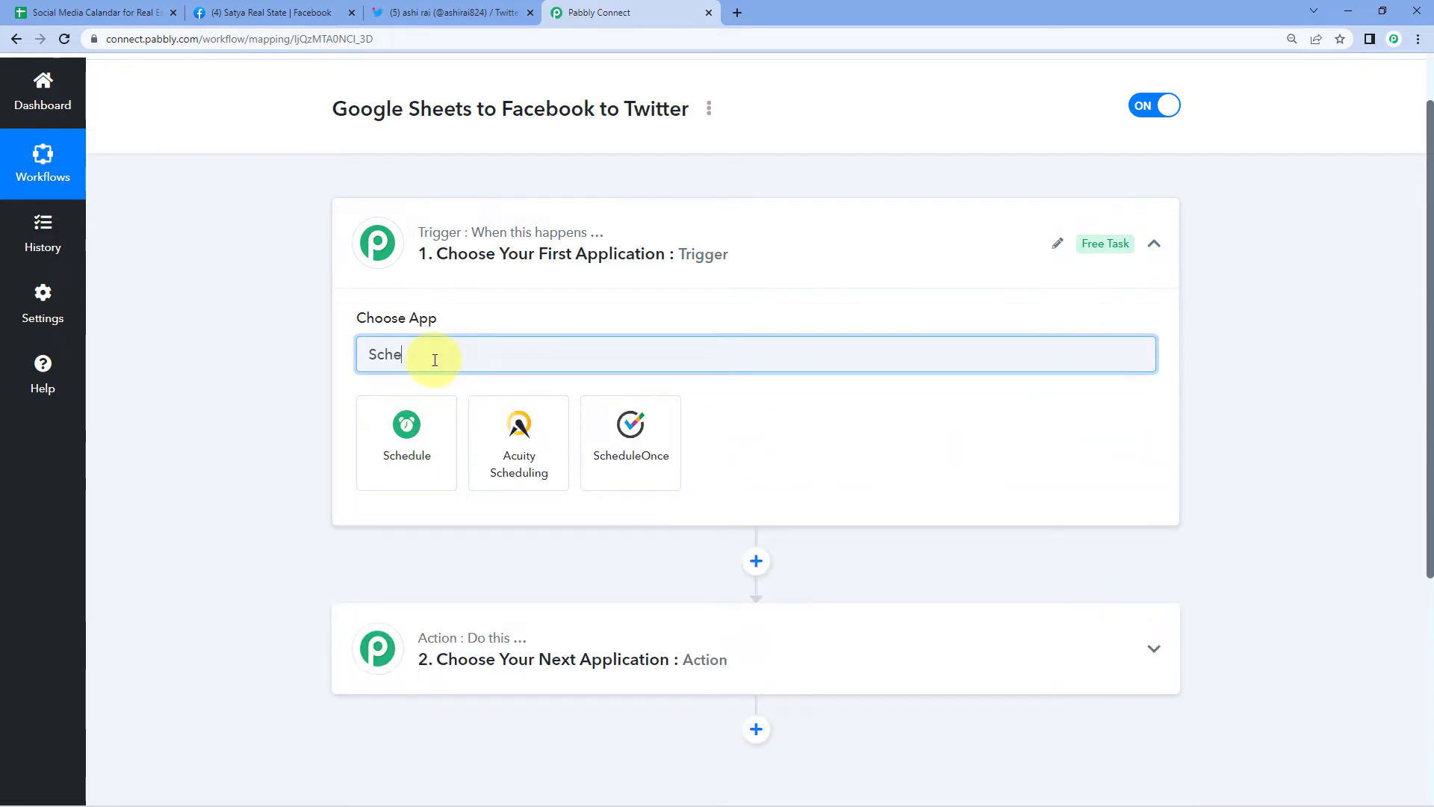
click(427, 422)
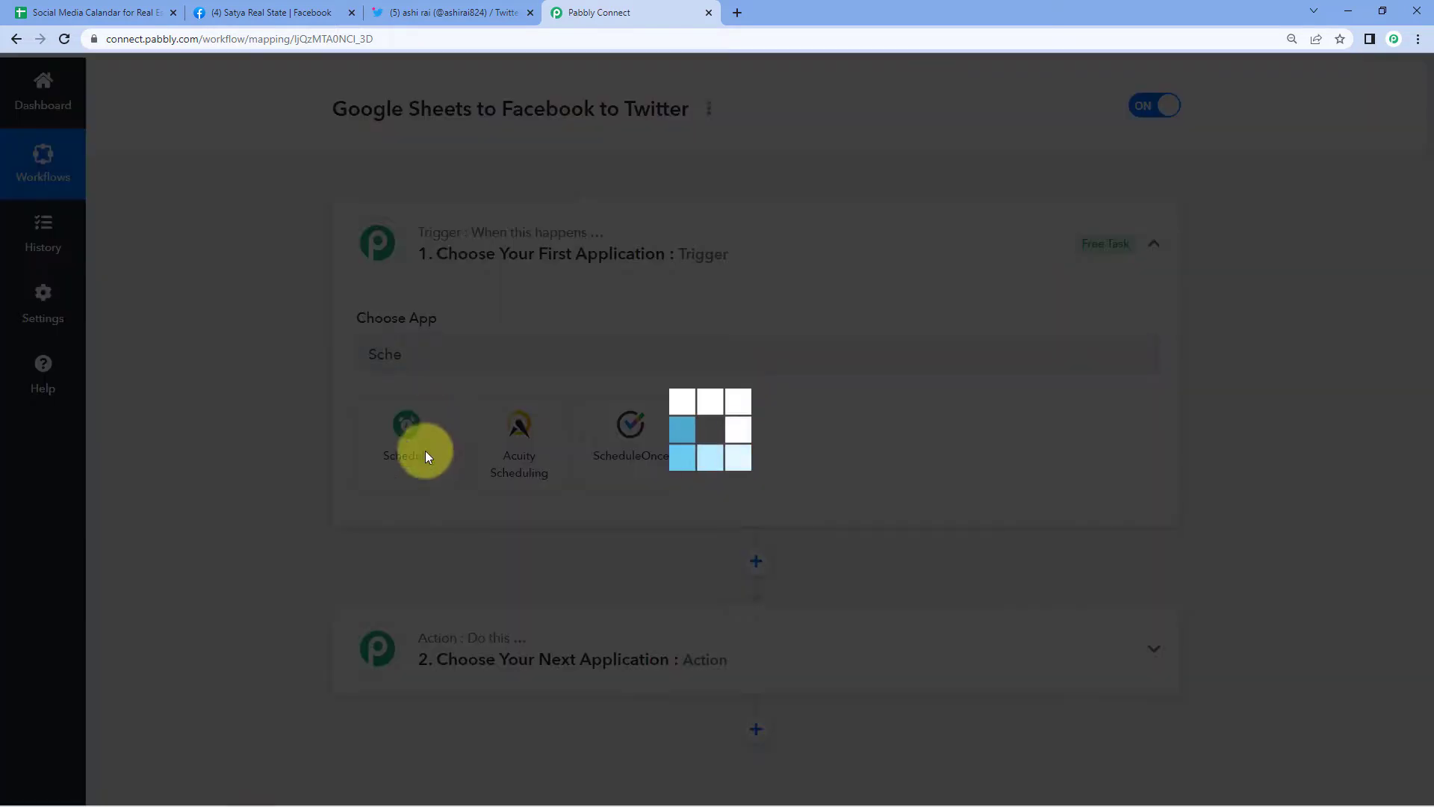
Set the schedule trigger to run the workflow every day
scroll(336, 334, down, 2)
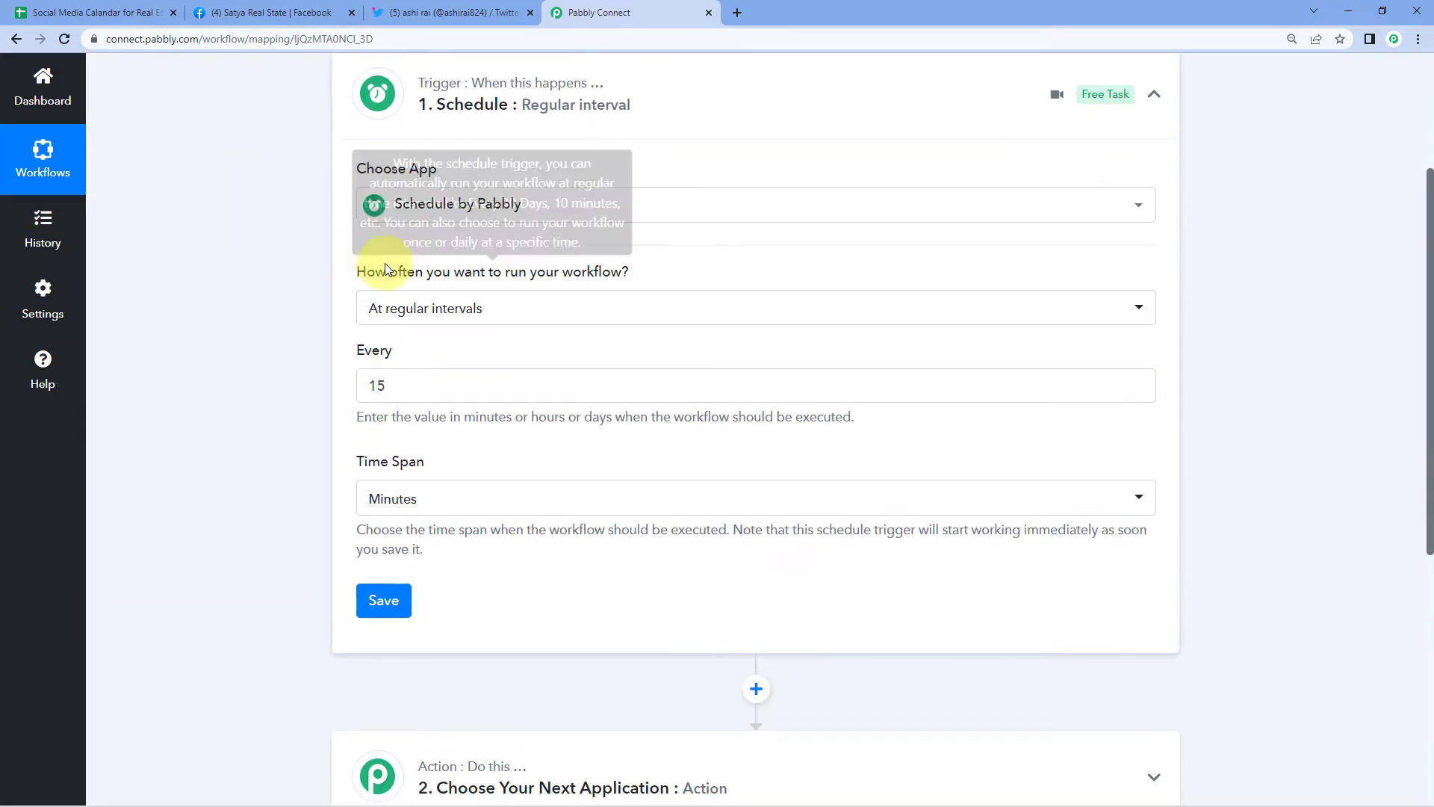
mouse_move(409, 282)
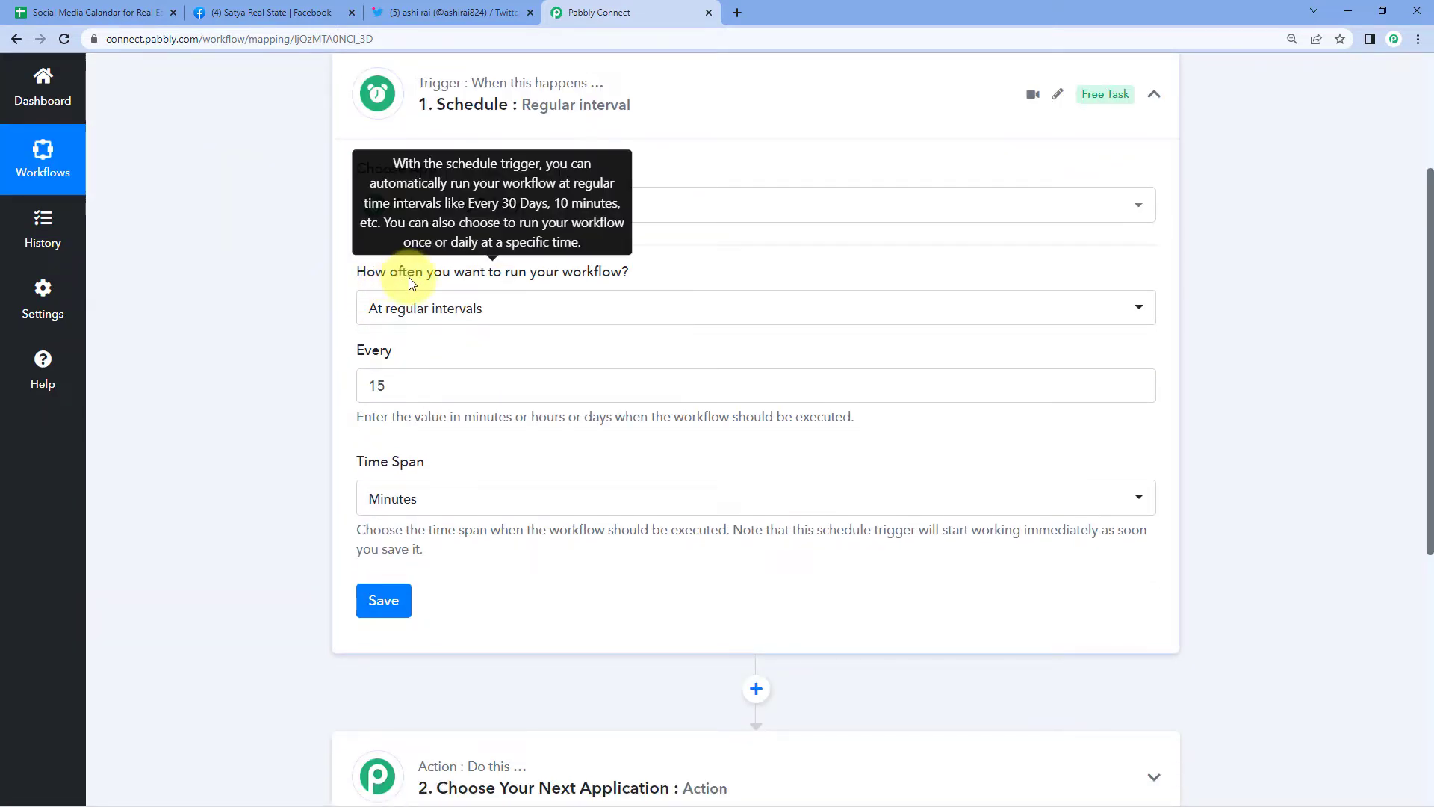
click(541, 312)
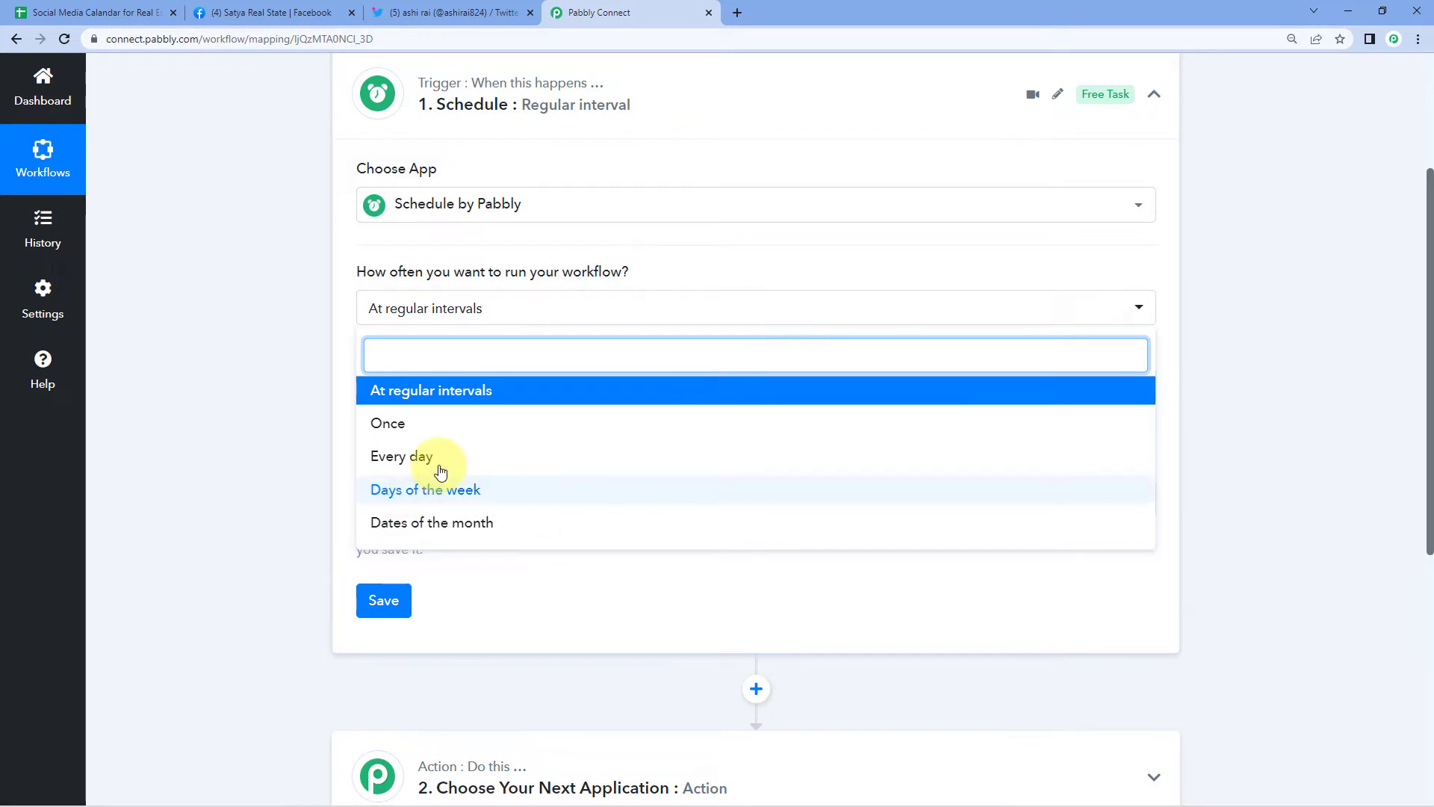
click(420, 457)
click(449, 357)
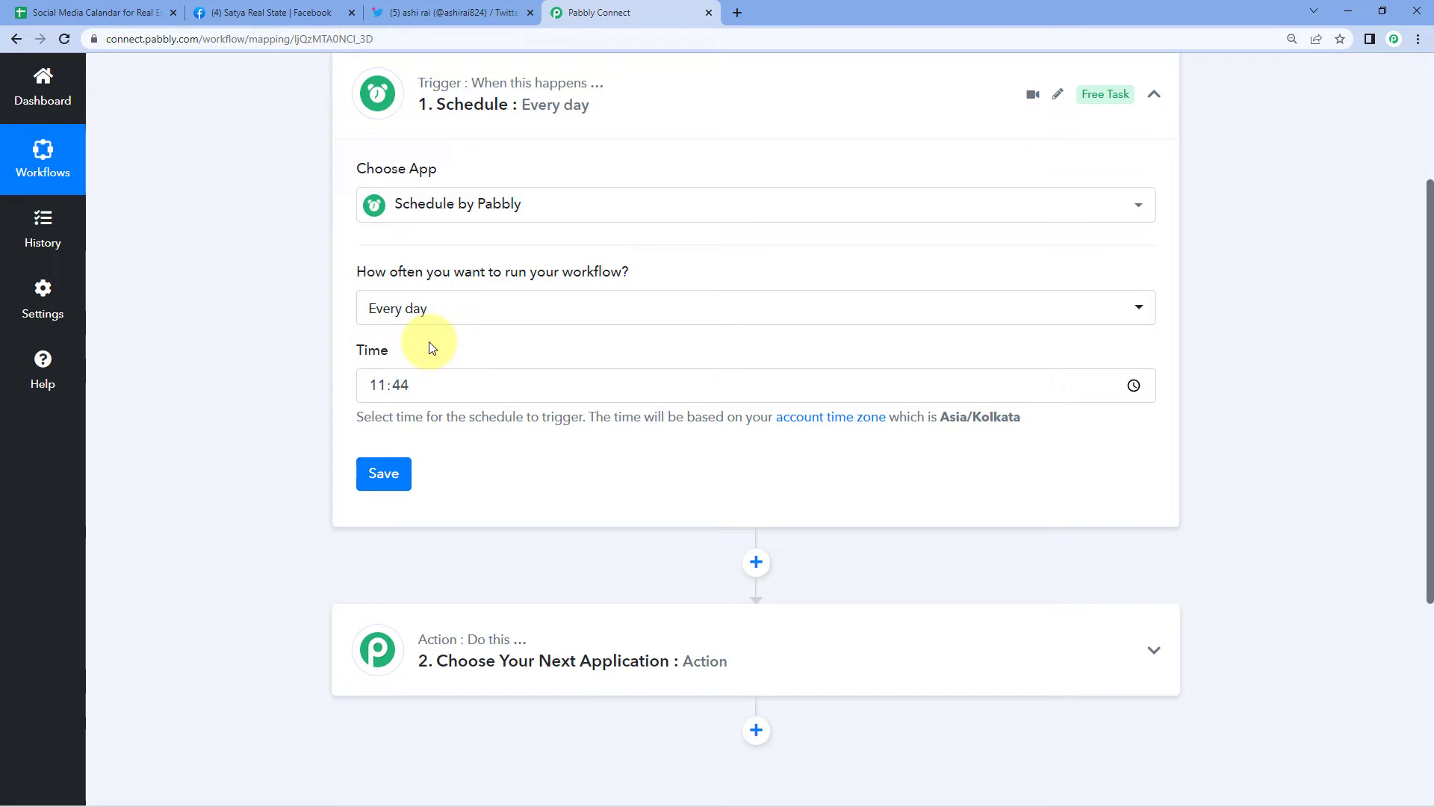
Set the daily trigger time to 12:00, save the schedule, and check the time in the received response
click(383, 386)
text(12:00)
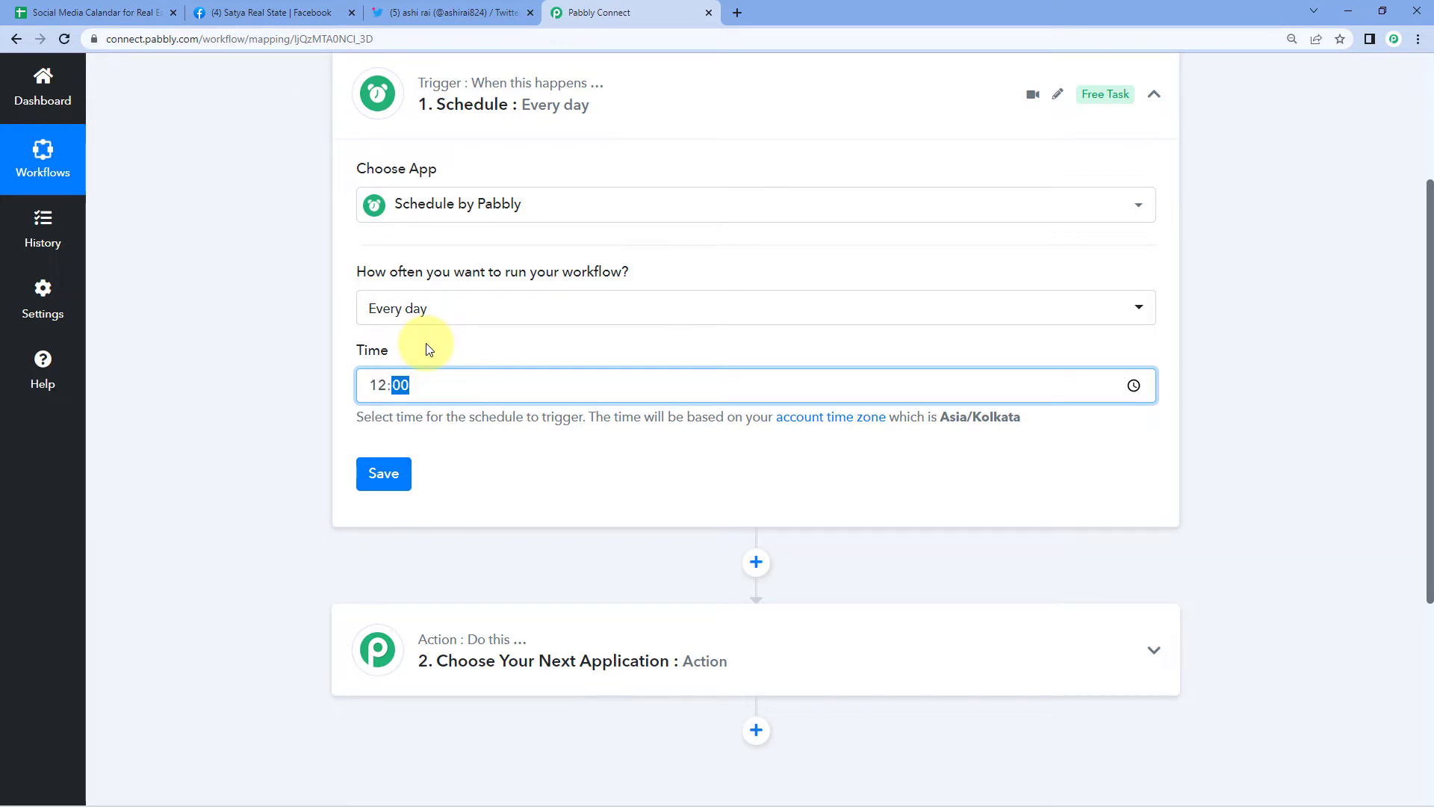
click(445, 386)
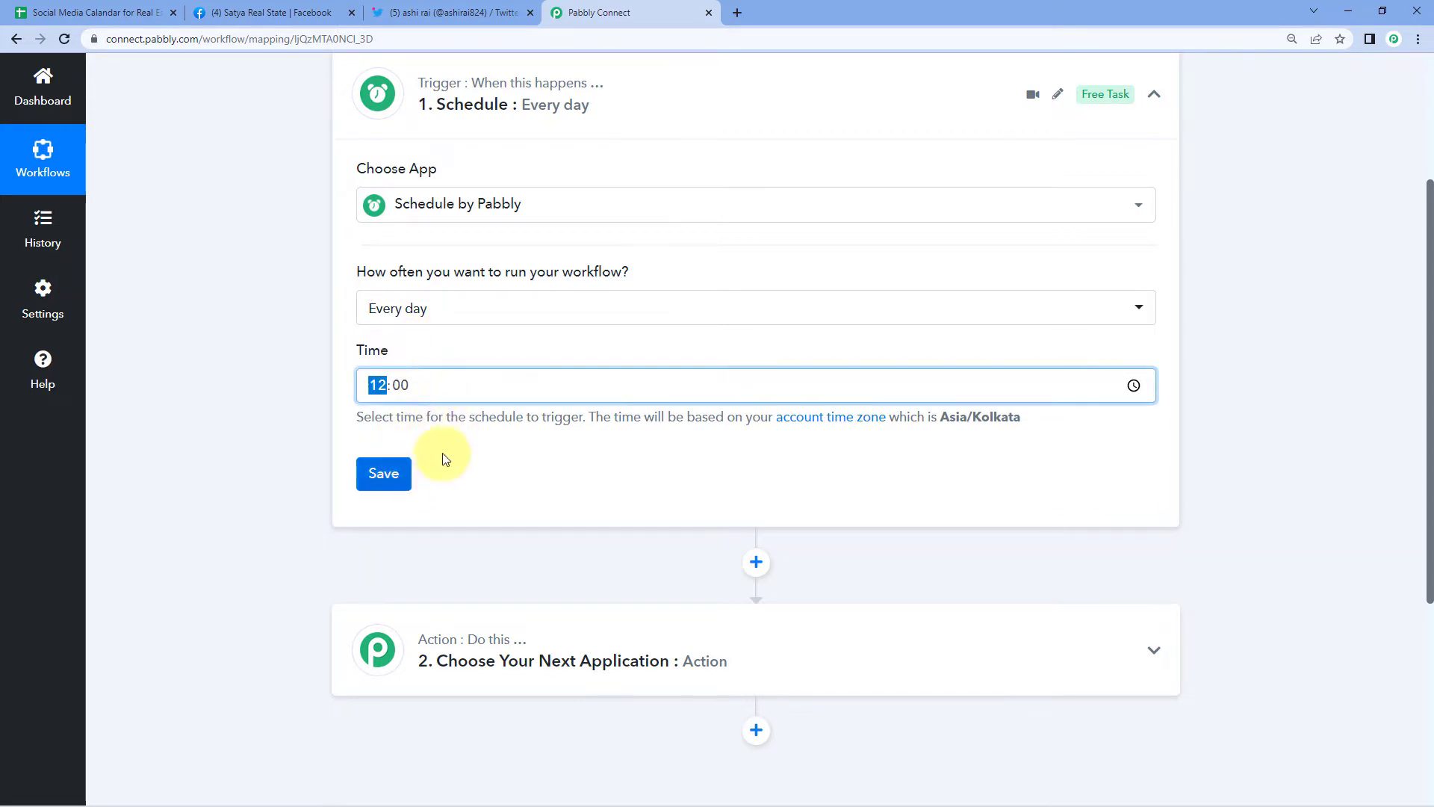
click(384, 474)
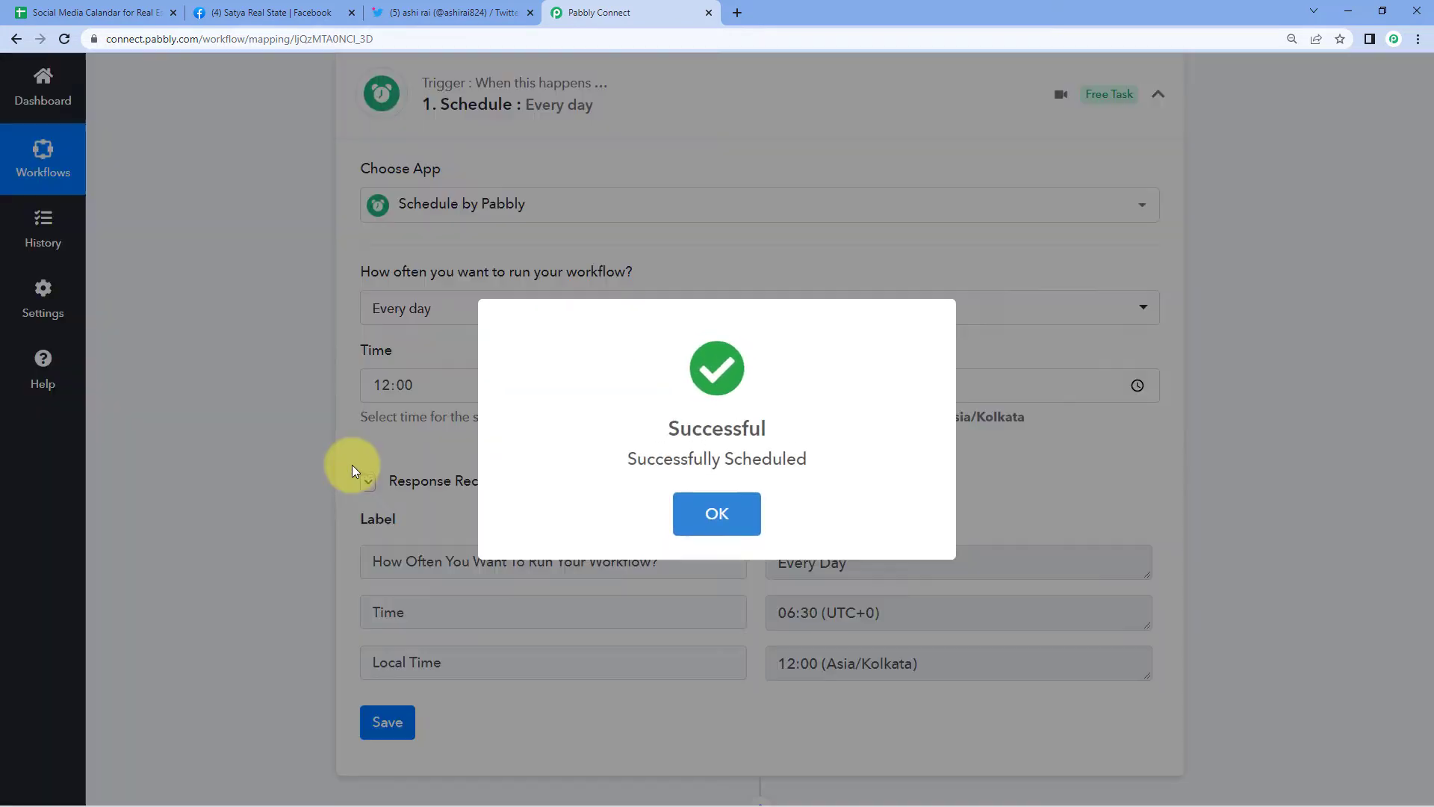
click(717, 508)
scroll(718, 500, down, 2)
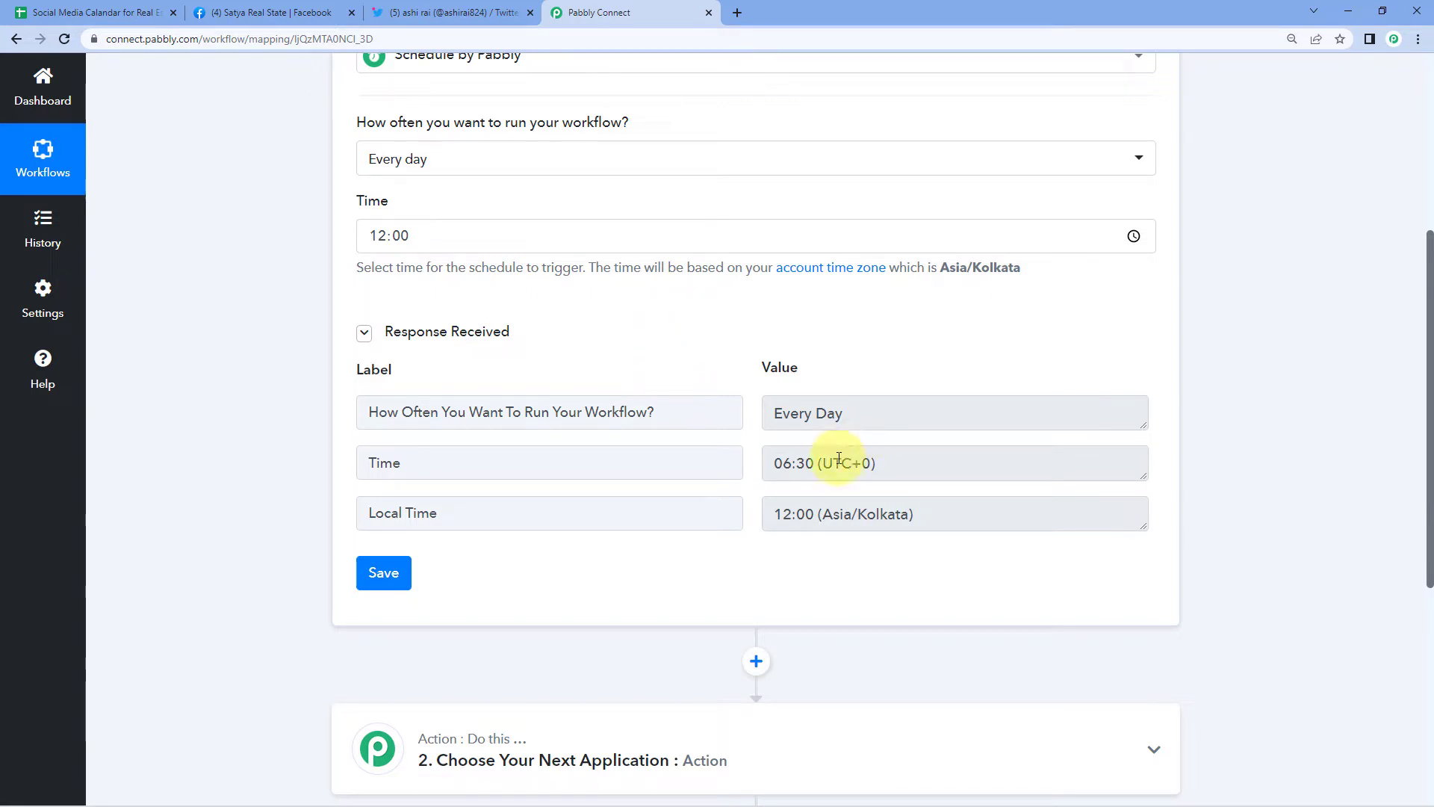
drag(775, 464, 813, 461)
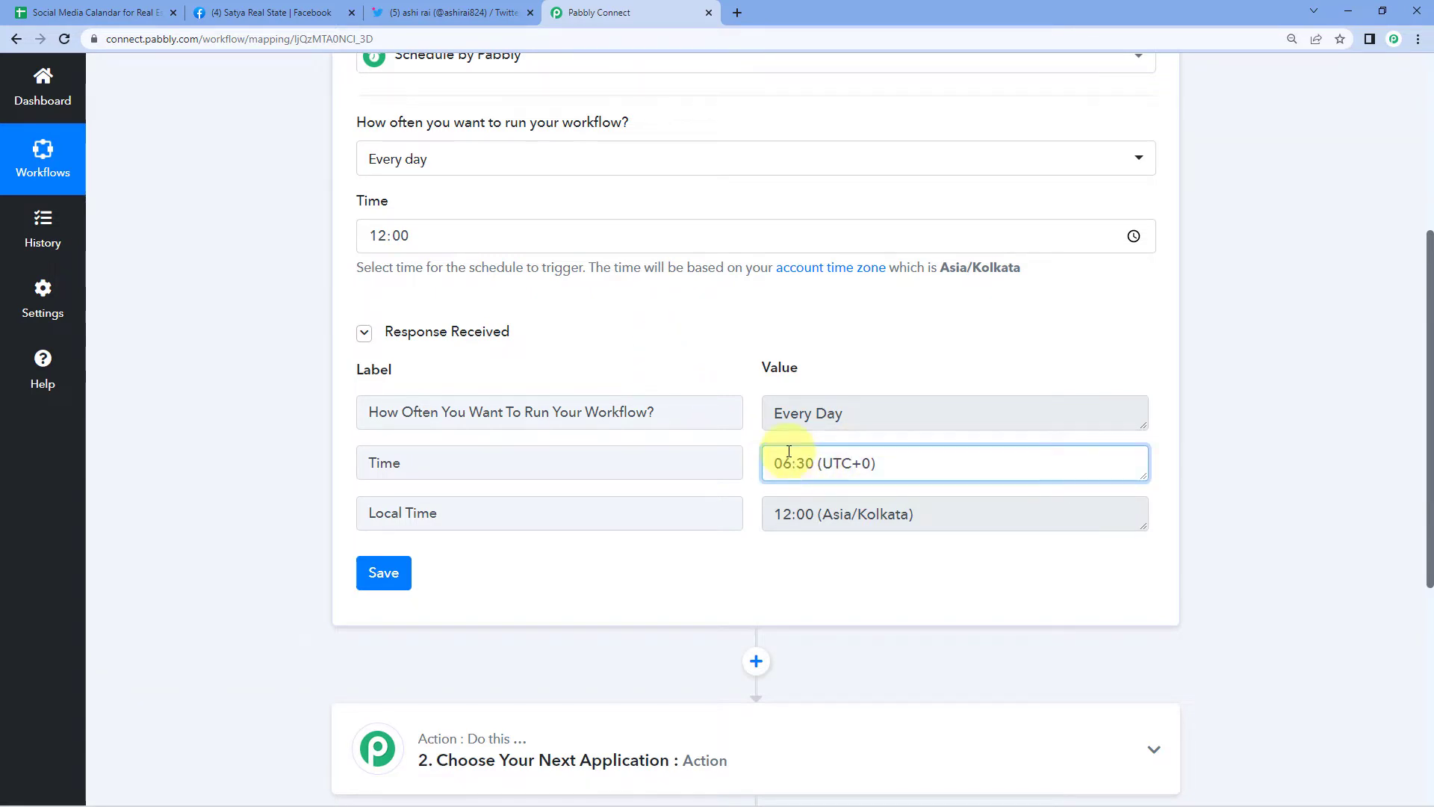
click(722, 361)
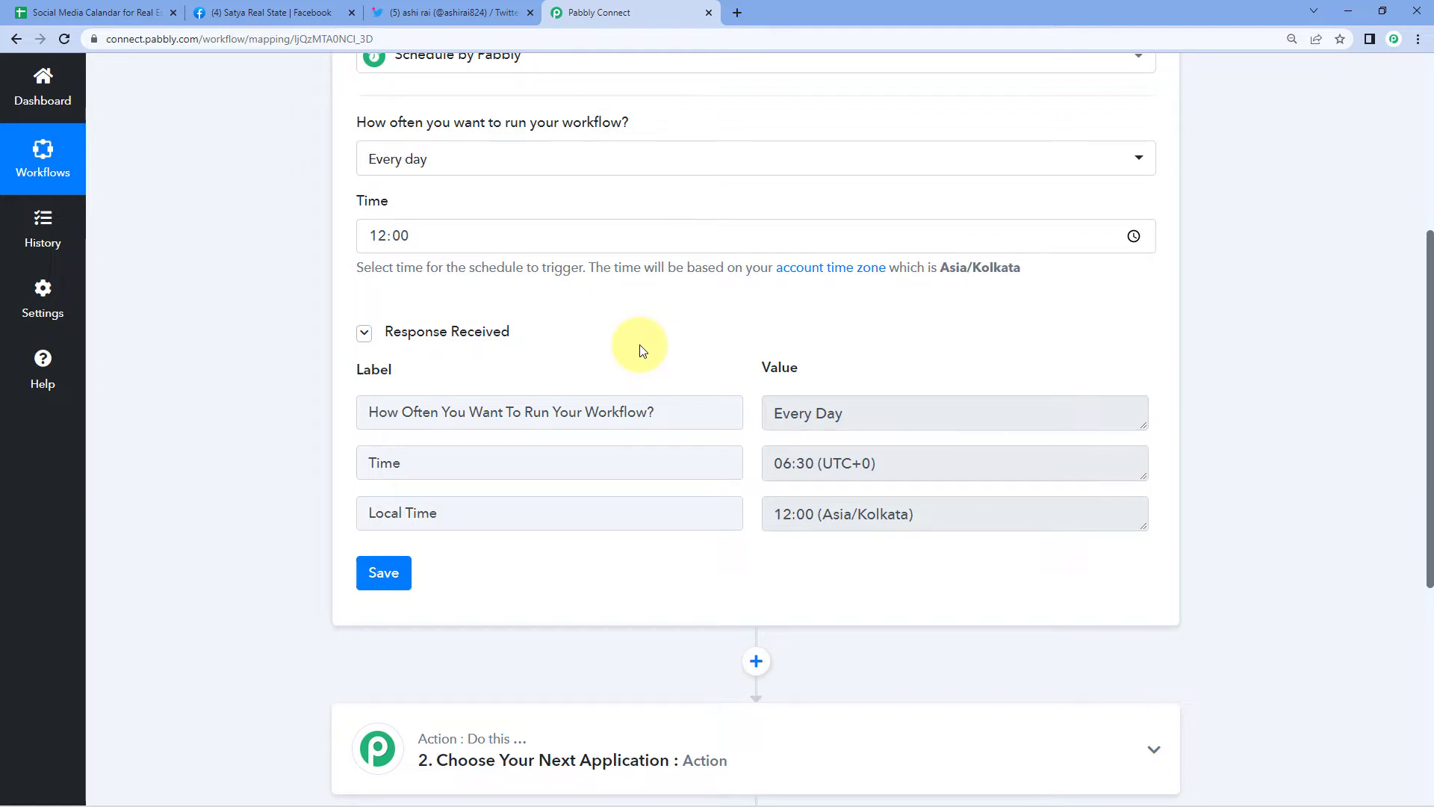
Choose Google Sheets as the action application with the Get Row(s) action event
scroll(640, 349, down, 5)
scroll(642, 348, down, 1)
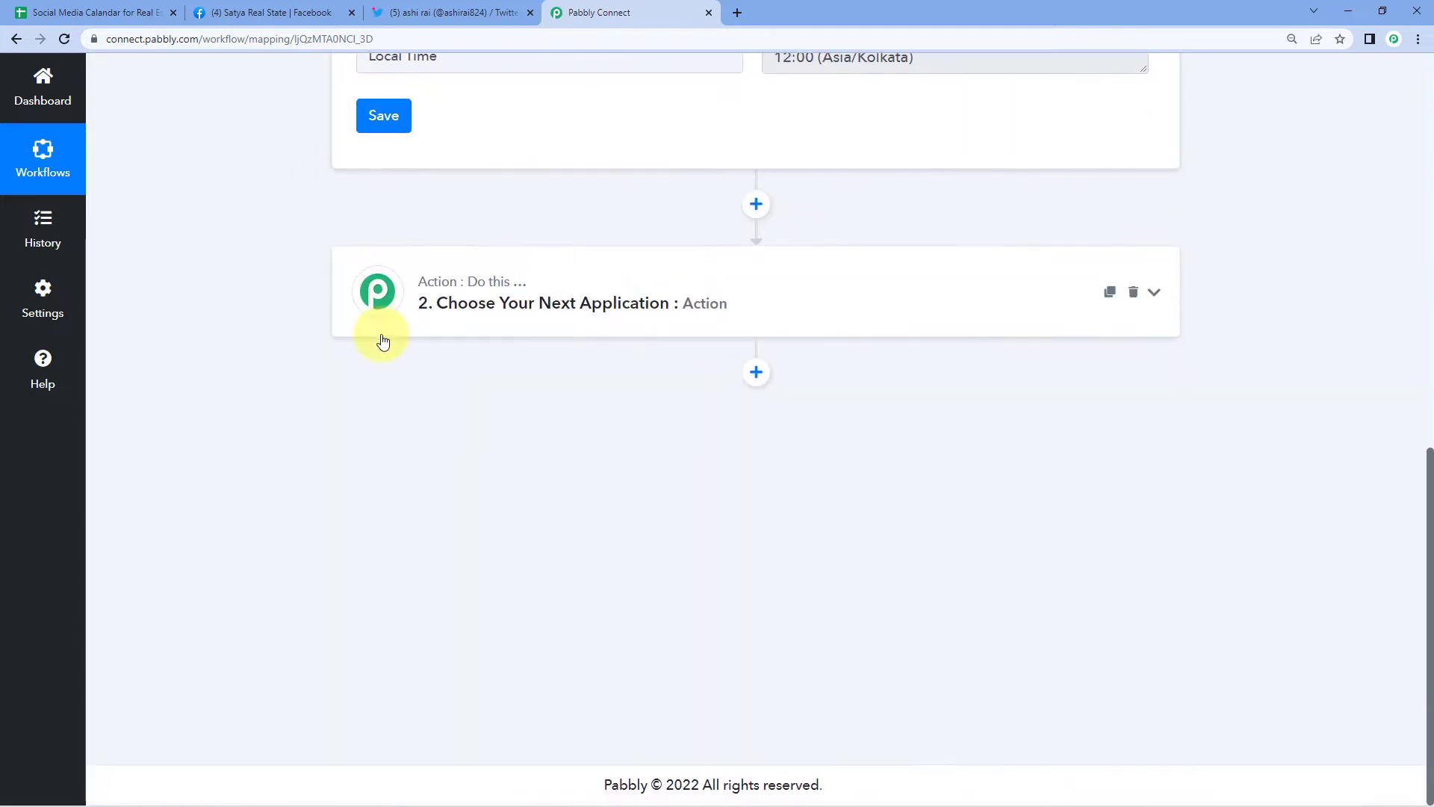
click(616, 283)
scroll(452, 389, down, 1)
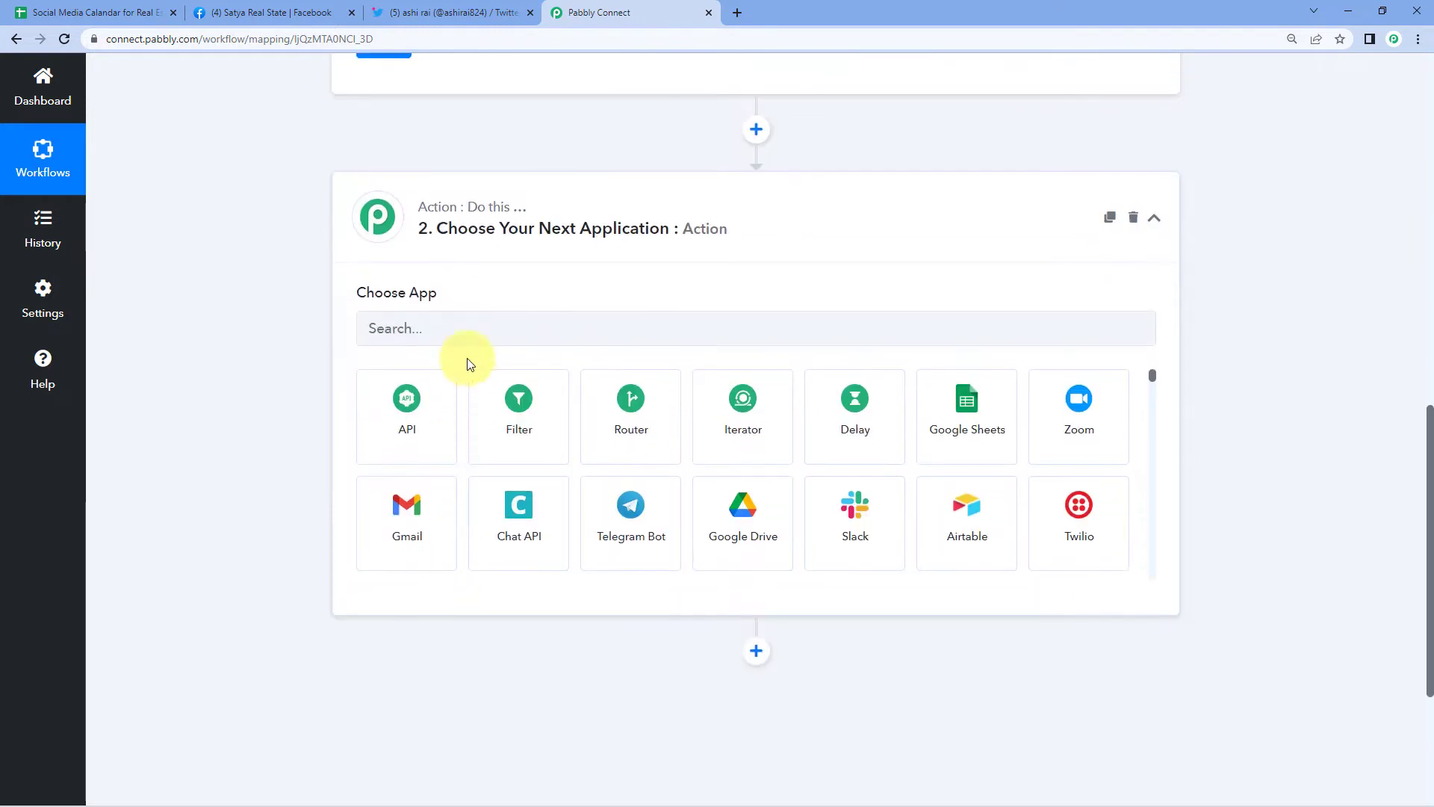
click(469, 337)
text(G)
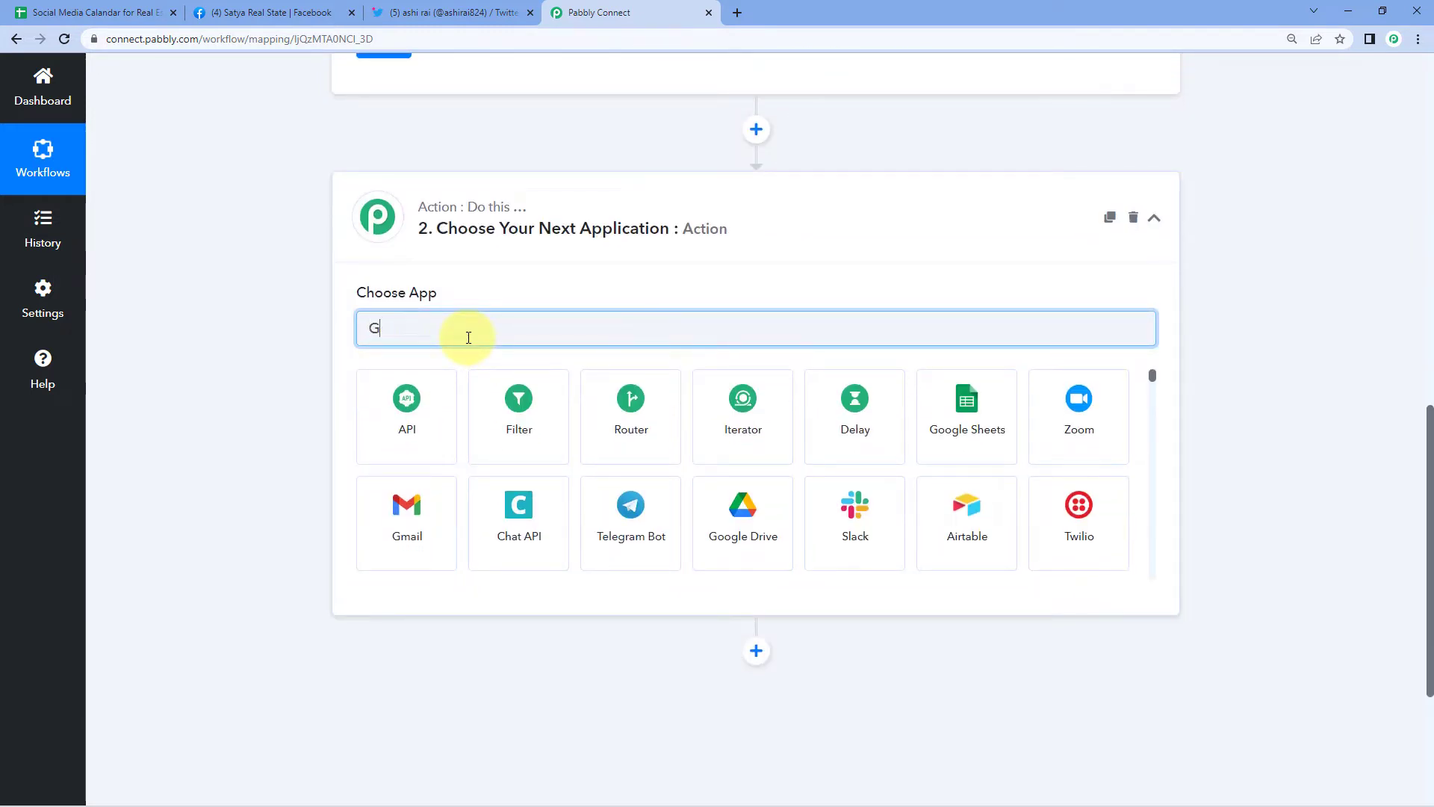
text(oogle Sheets)
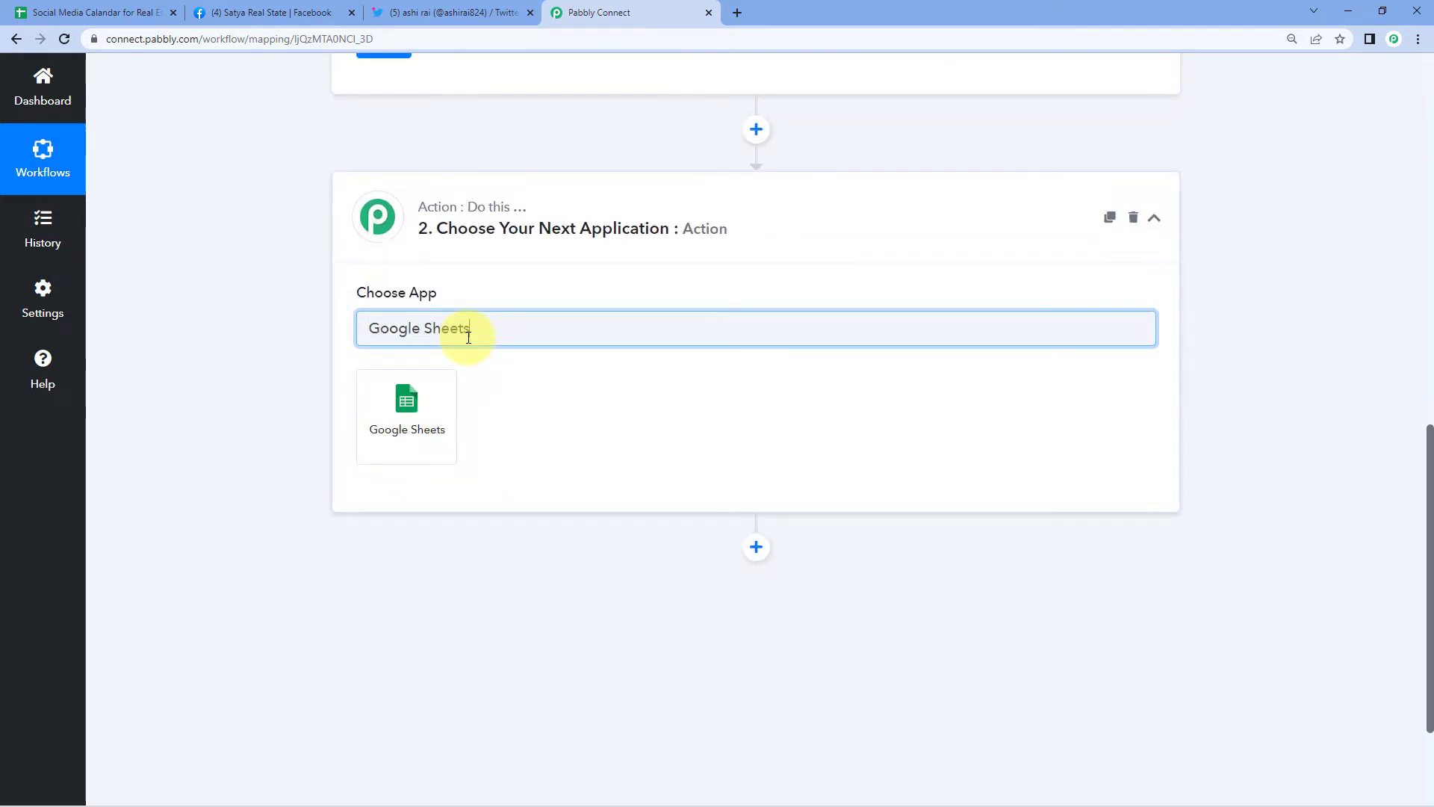
click(442, 396)
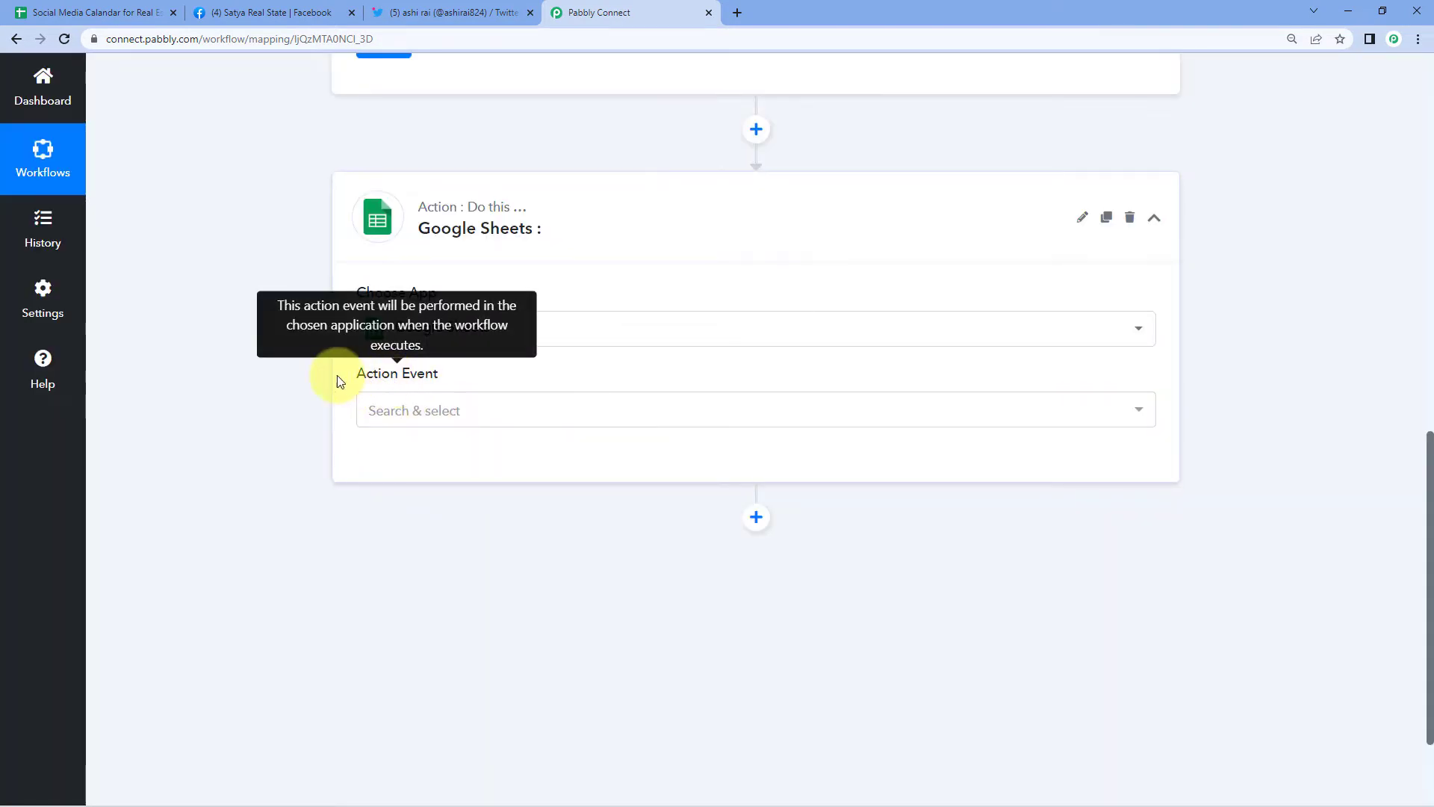
click(445, 410)
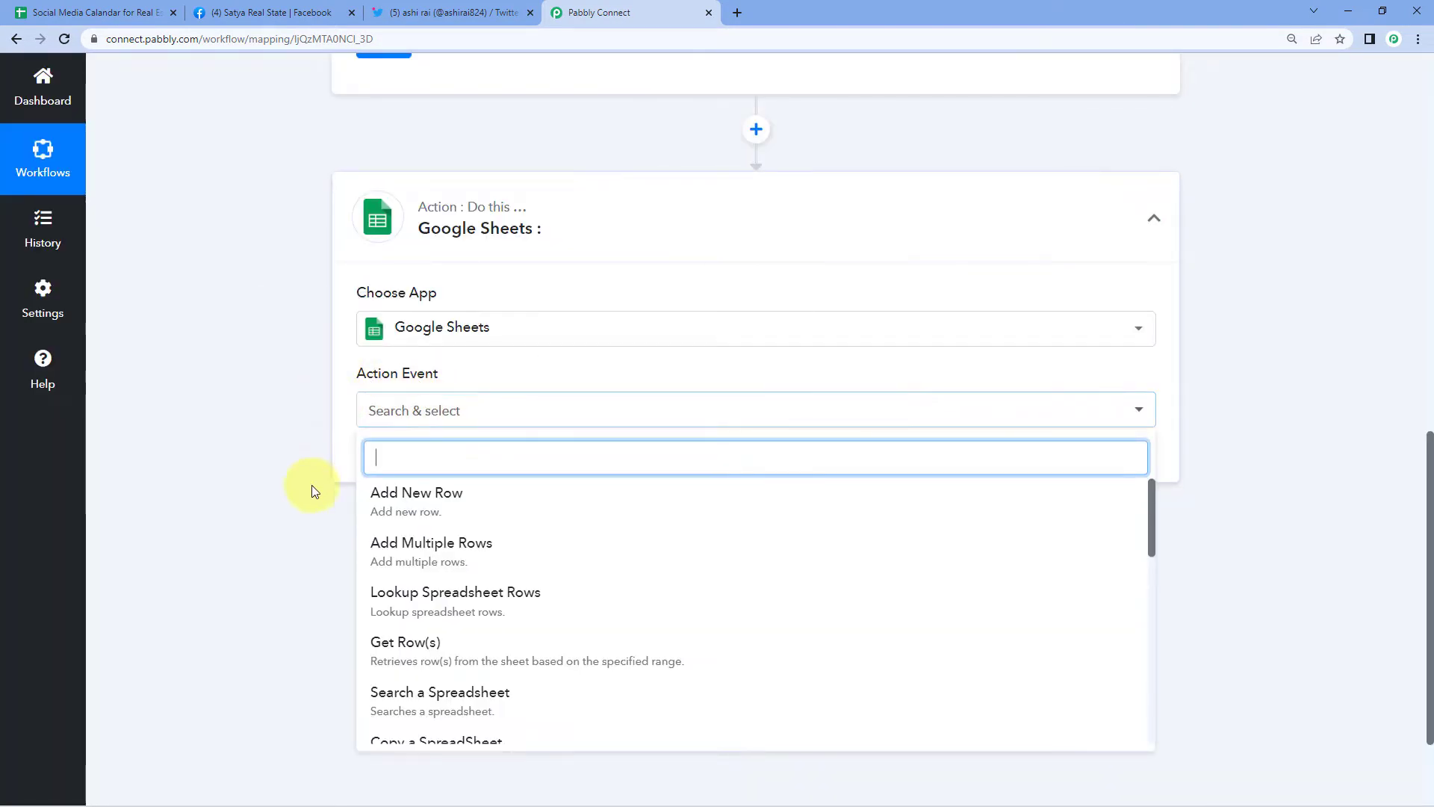
click(392, 643)
Connect the Google Sheets action through a new connection, authorizing Pabbly Connect Sheets with the first listed Google account
click(391, 473)
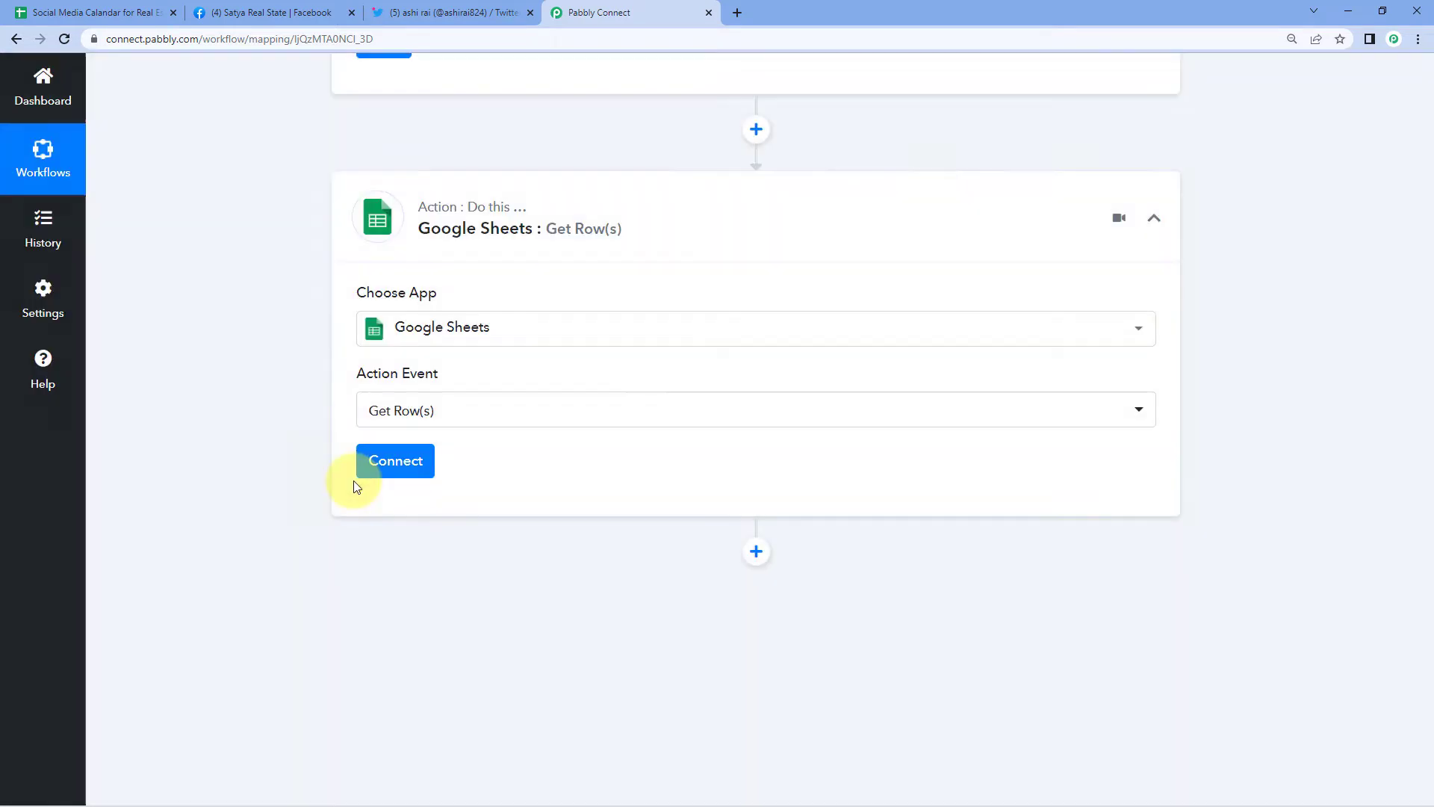
click(665, 249)
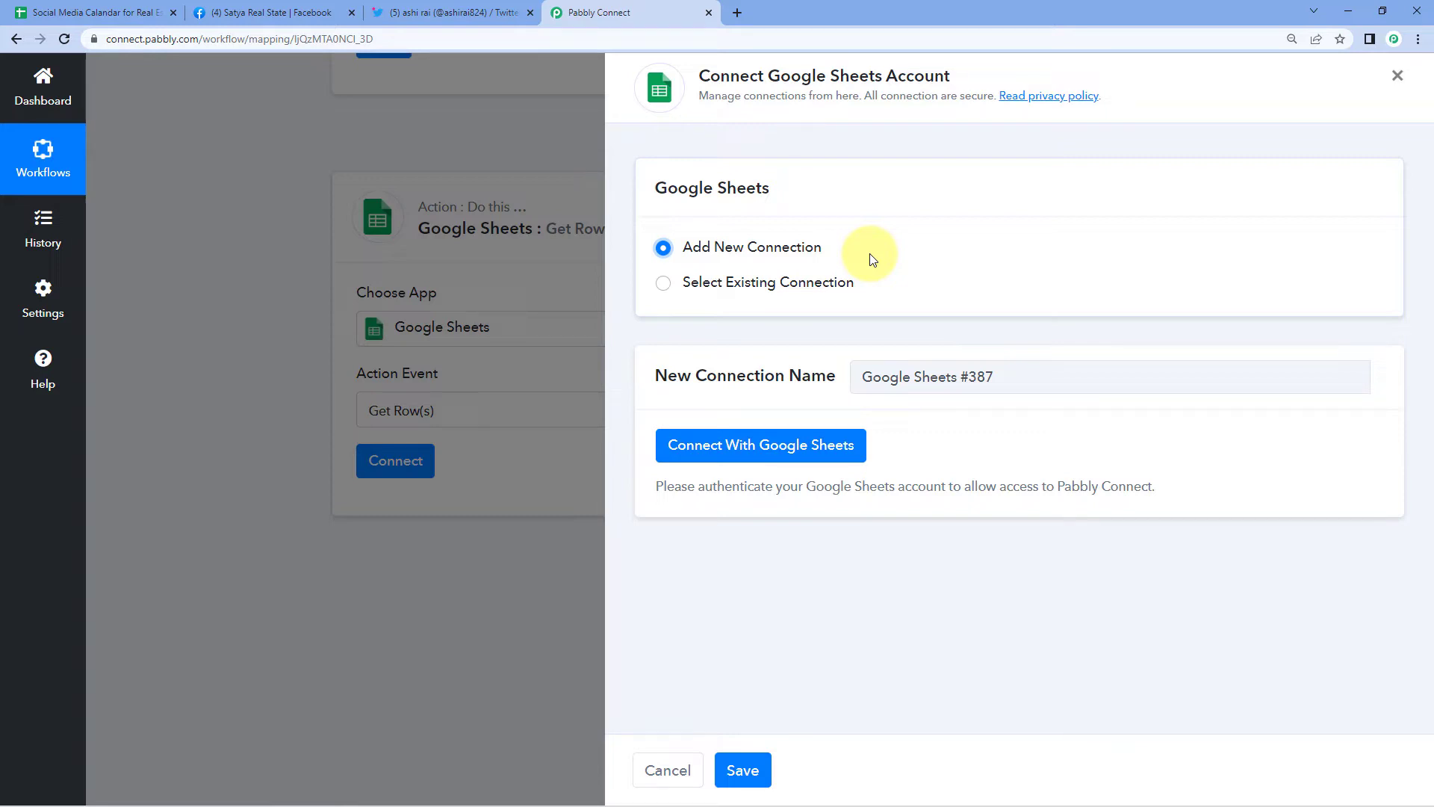
click(731, 452)
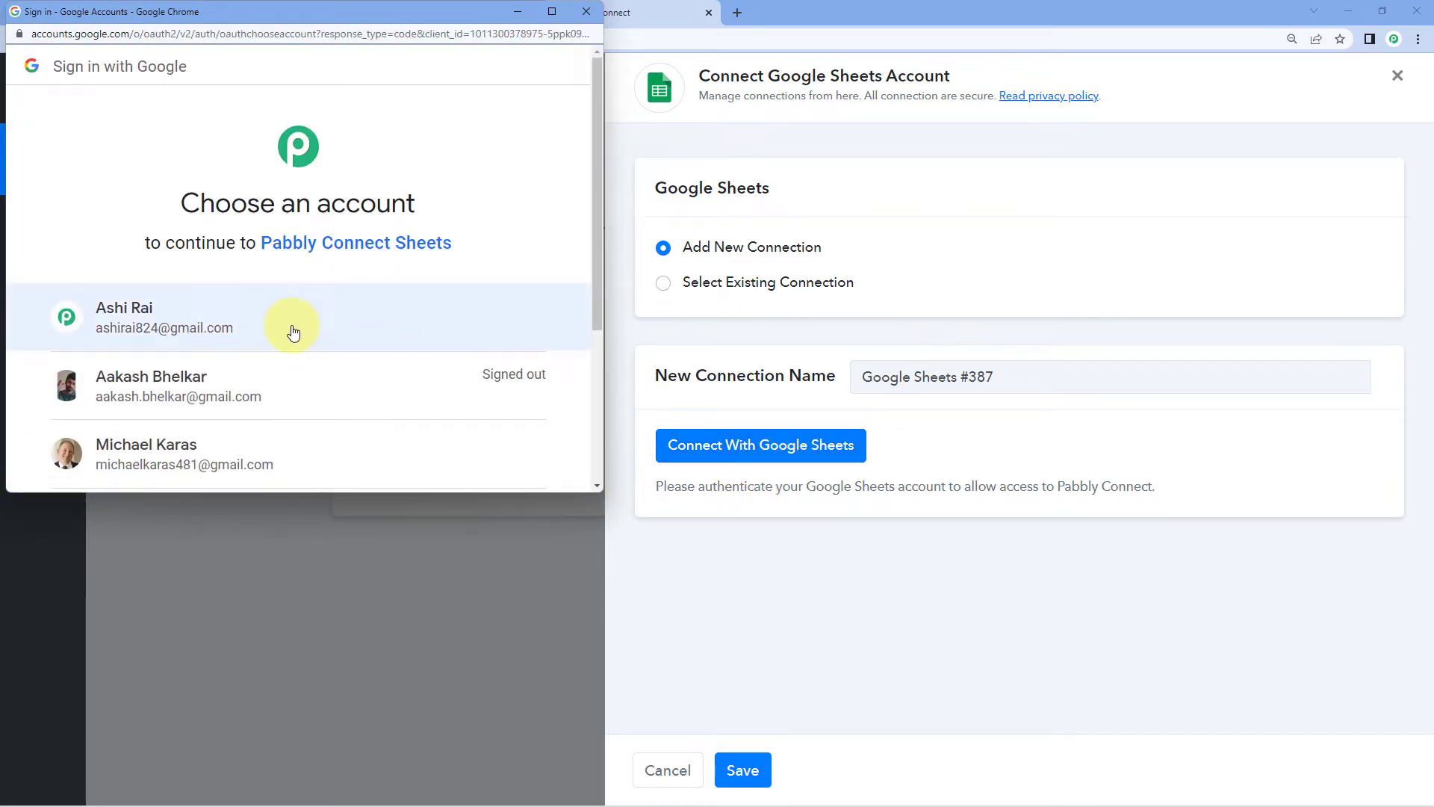
click(218, 313)
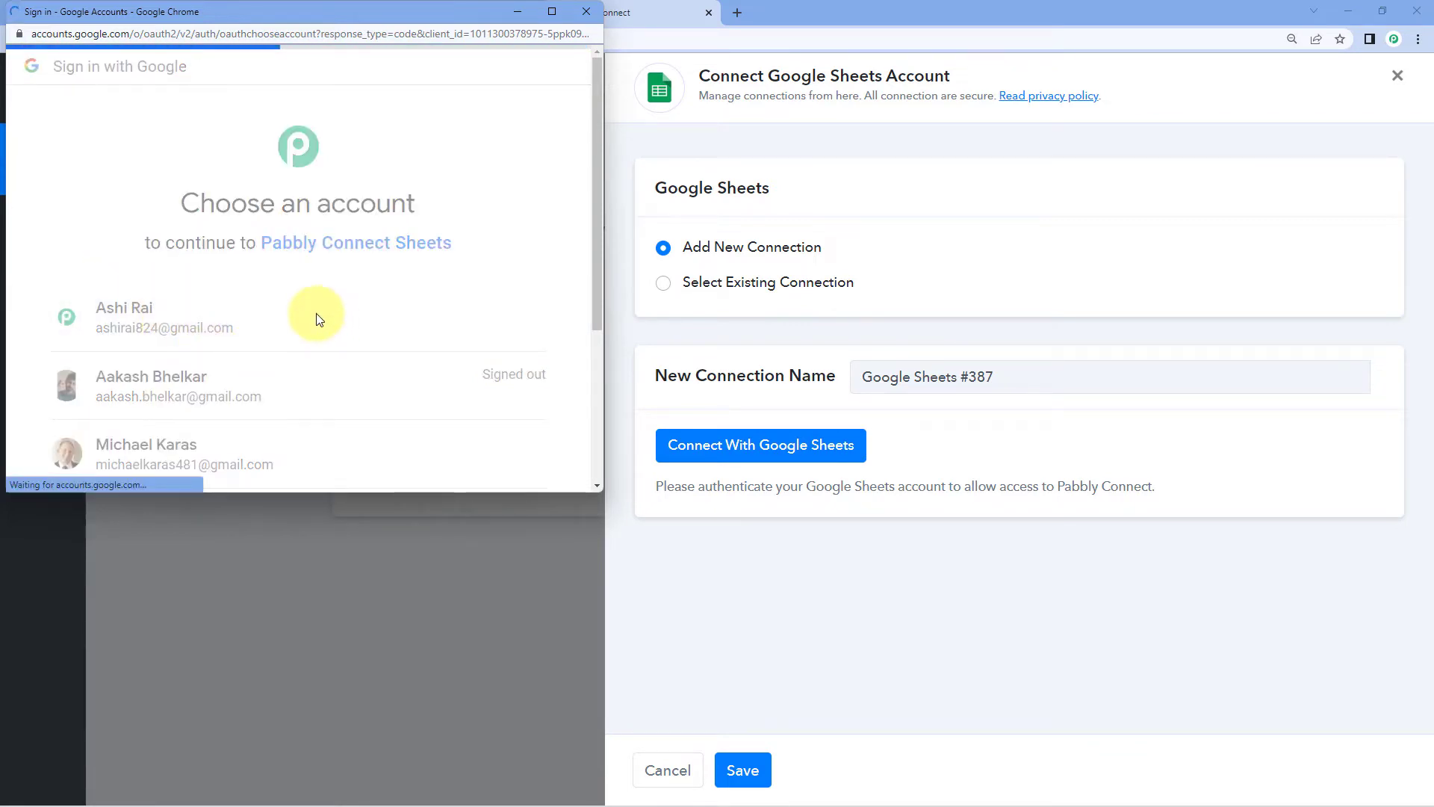
scroll(410, 289, down, 5)
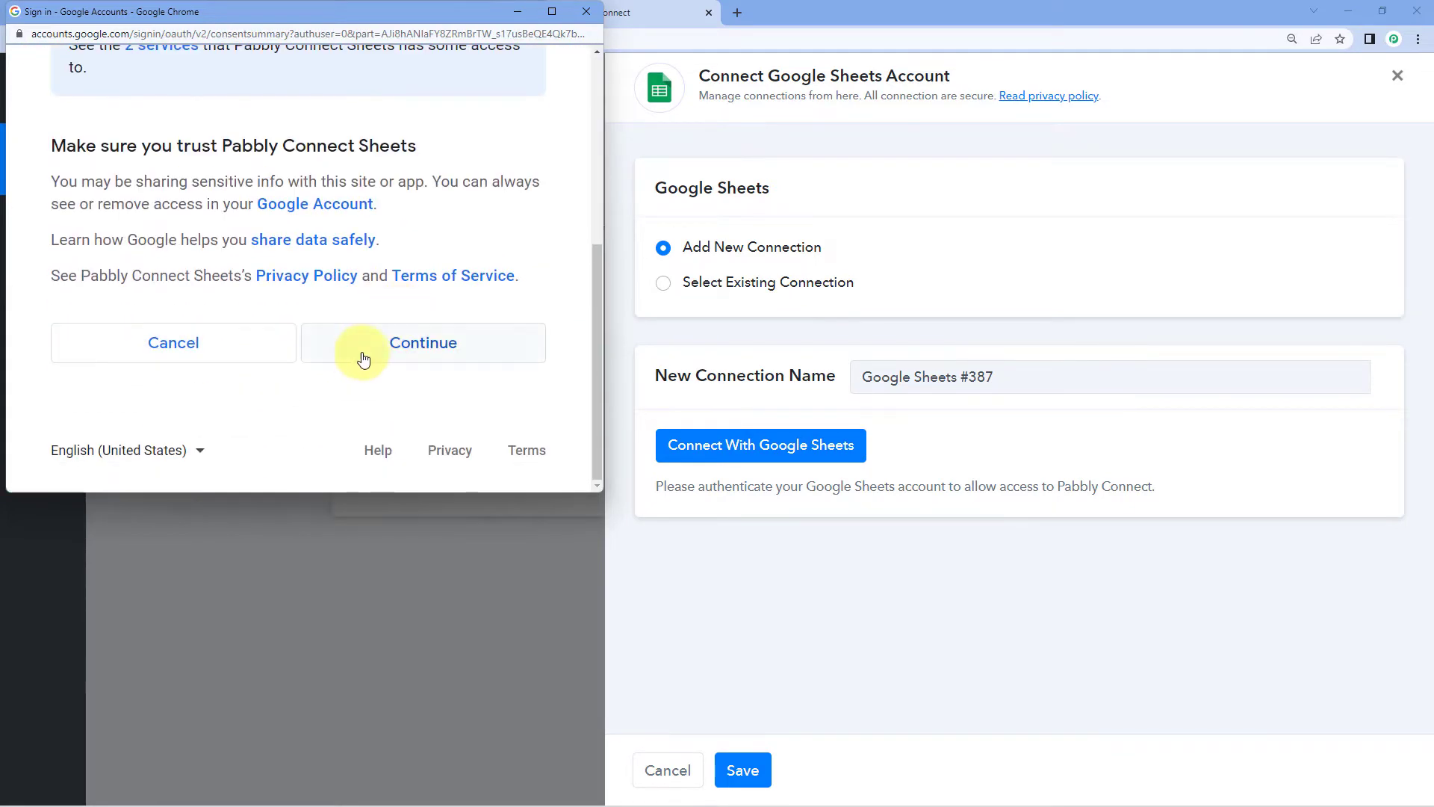
click(401, 350)
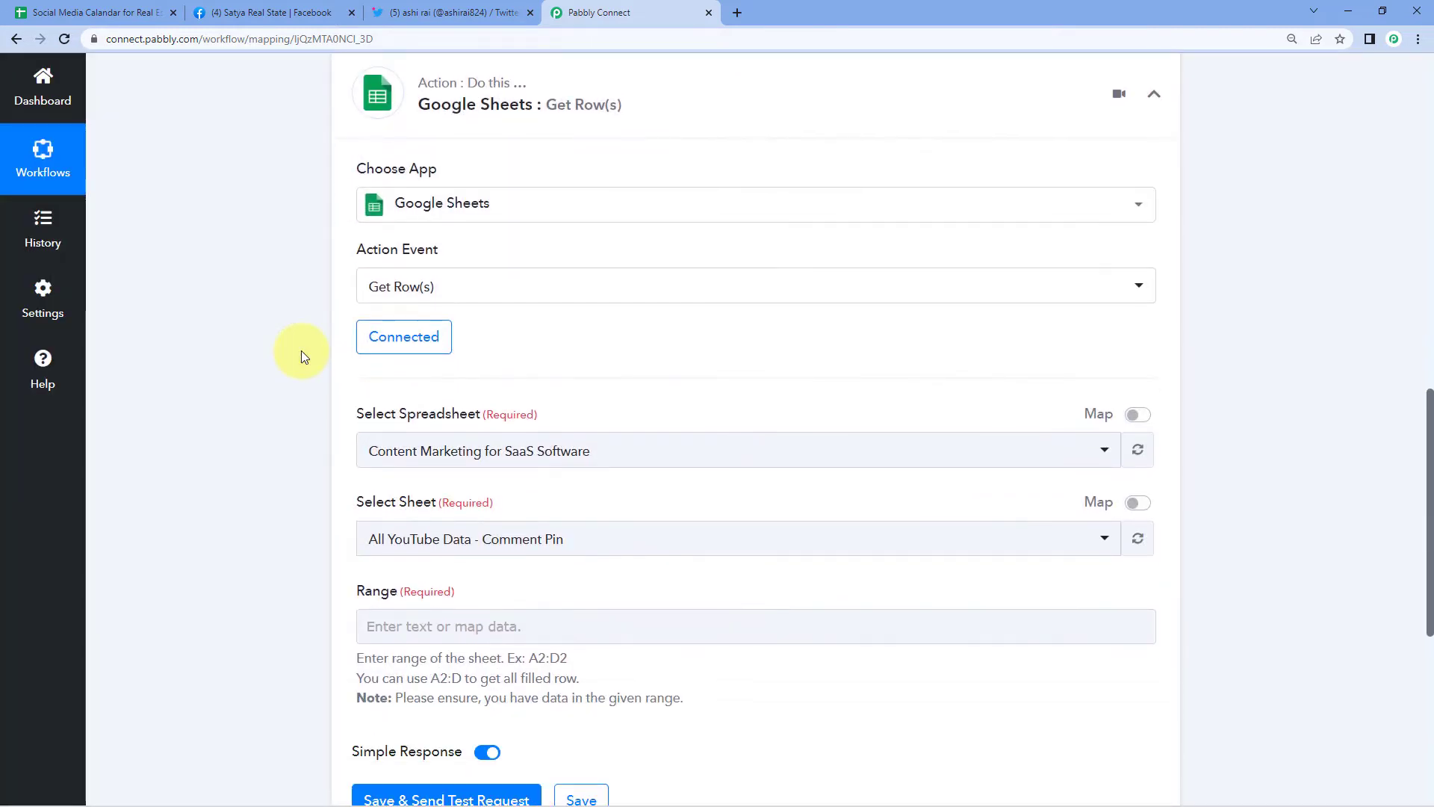
Check the calendar spreadsheet's title and select Social Media Calandar for Real Estate as the action's spreadsheet
scroll(307, 347, down, 1)
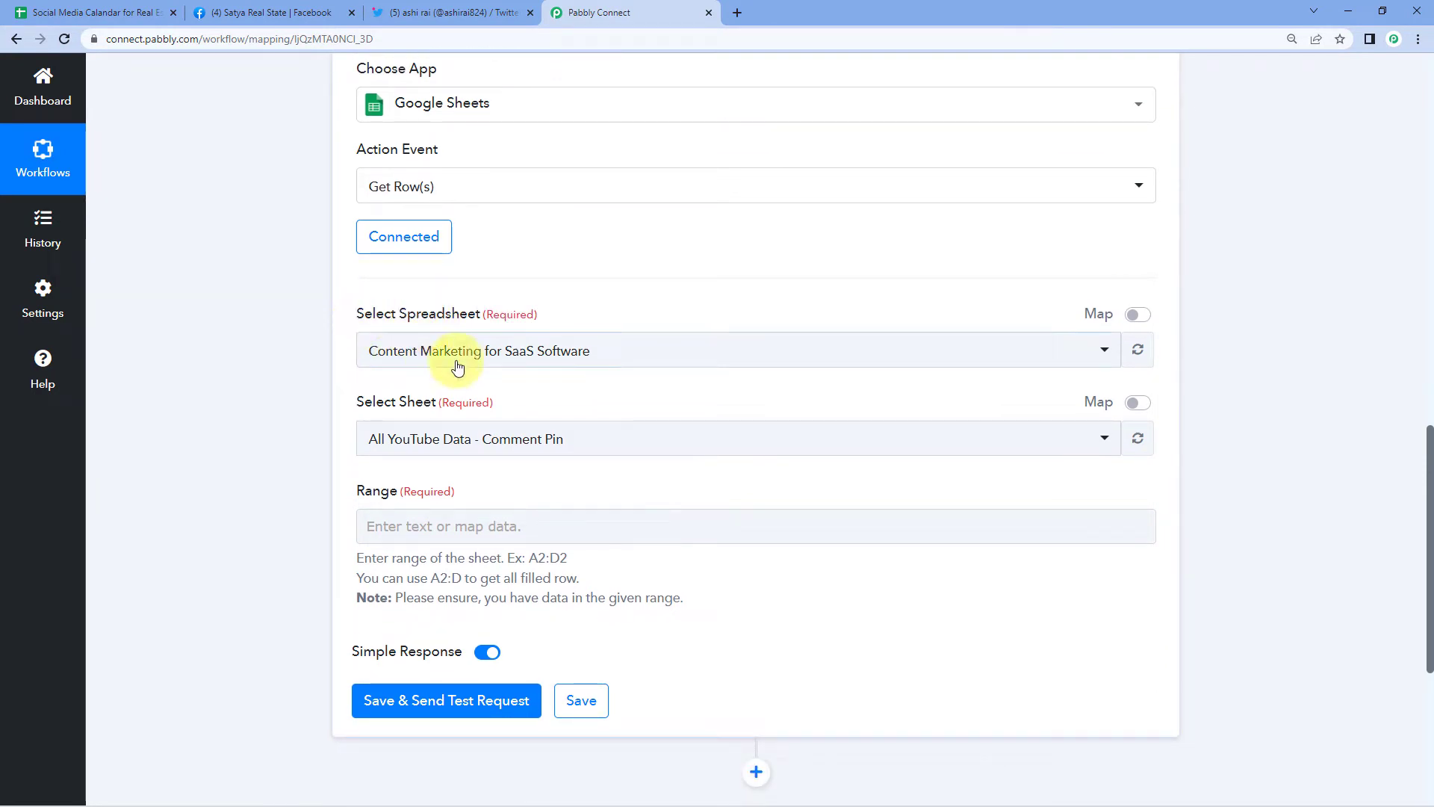
click(601, 355)
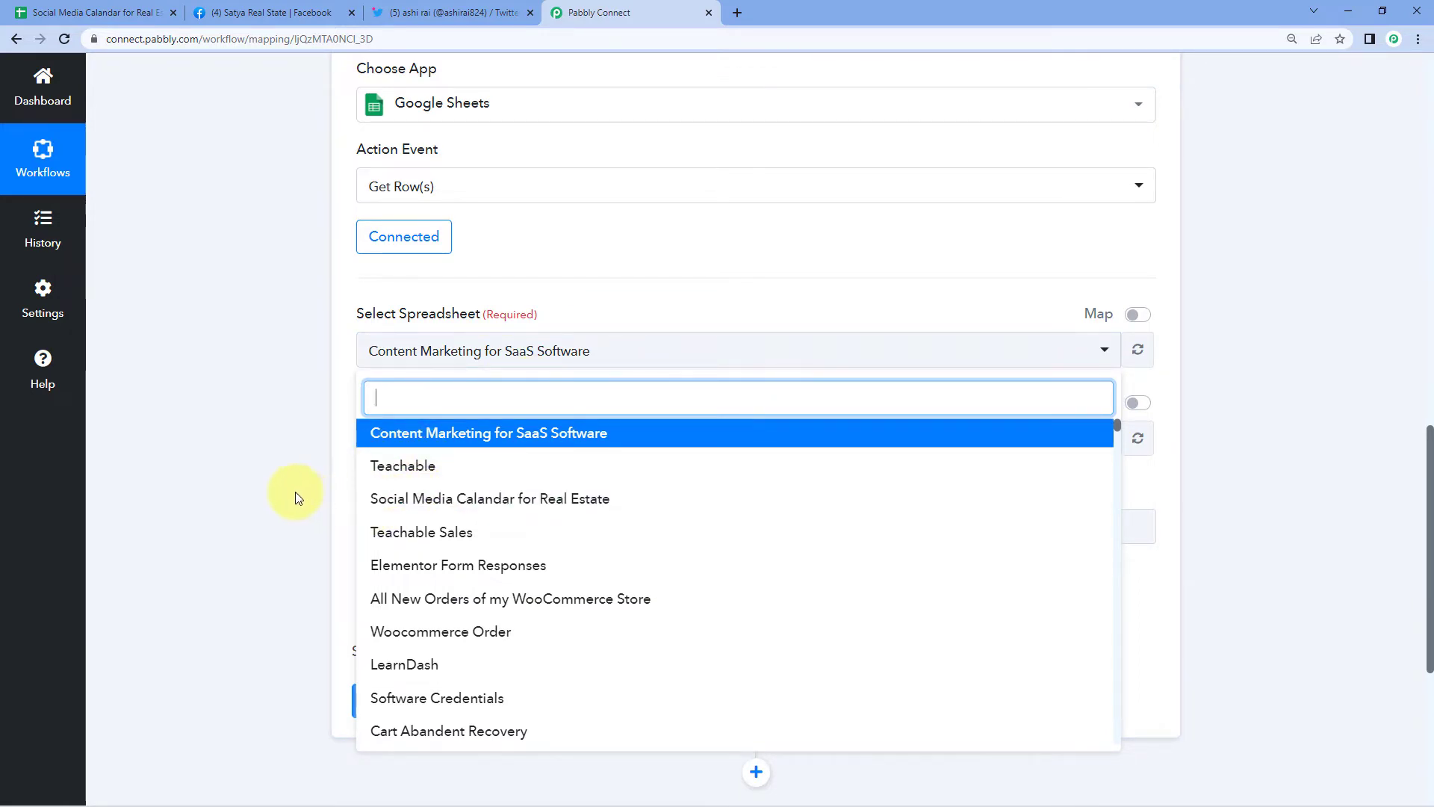
click(114, 11)
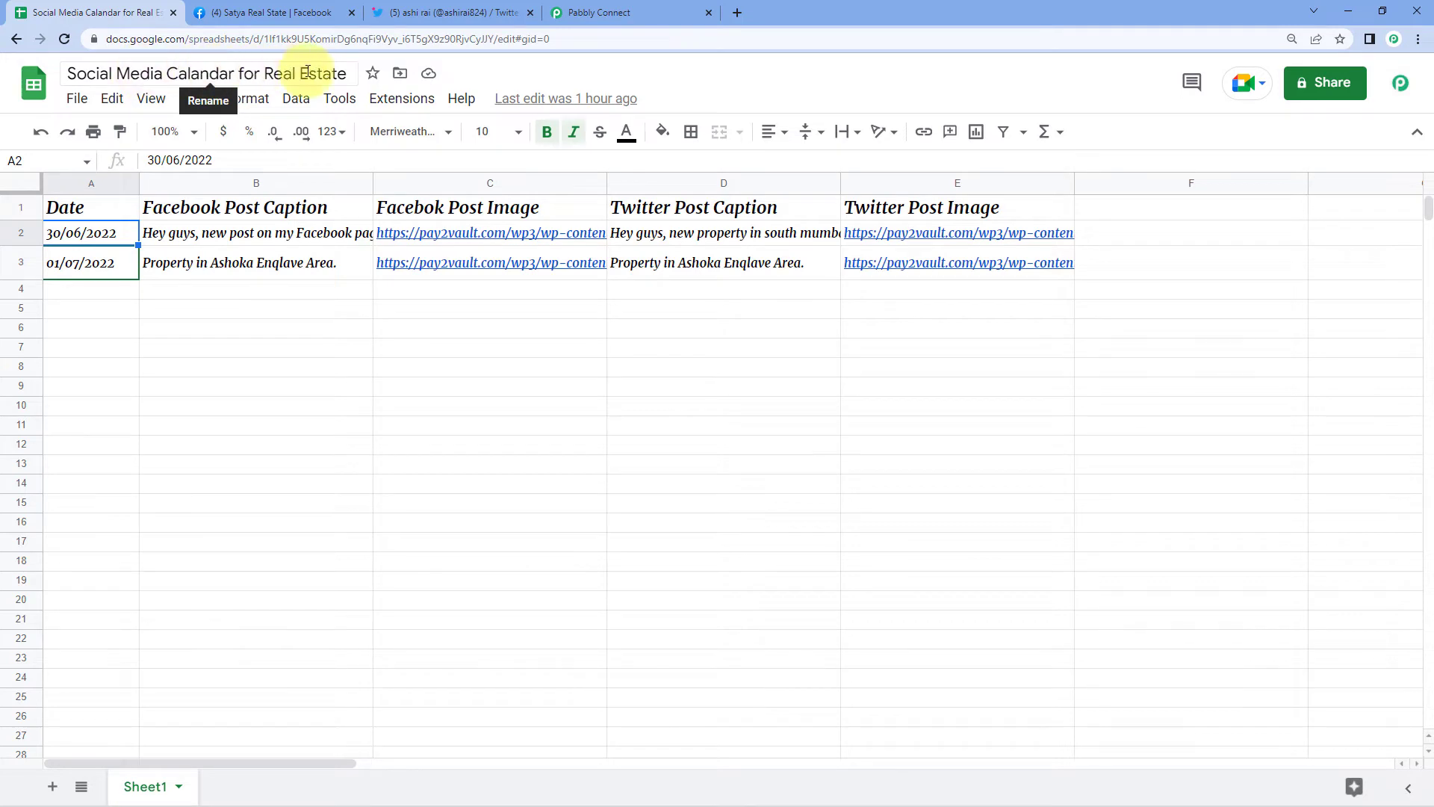
click(574, 14)
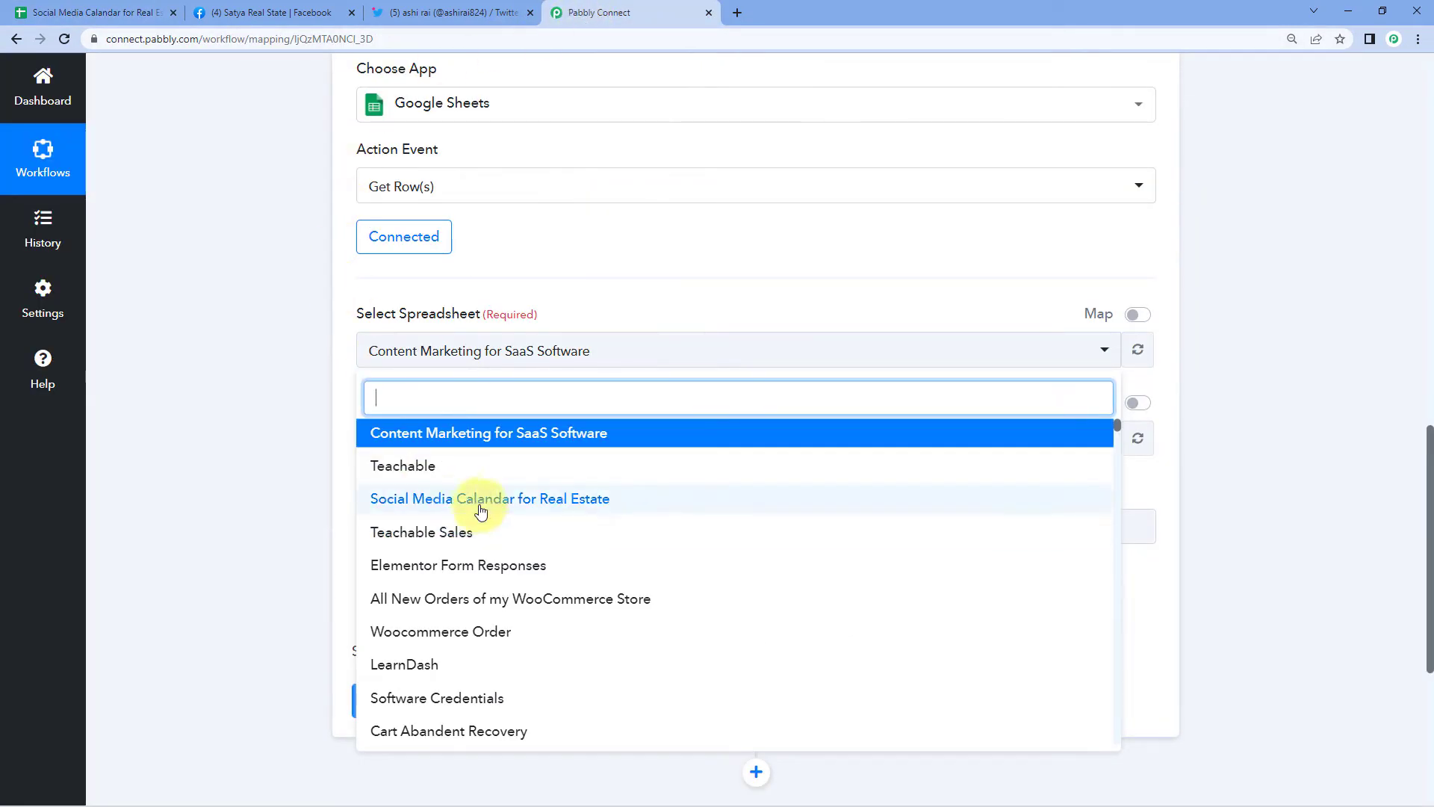
click(437, 501)
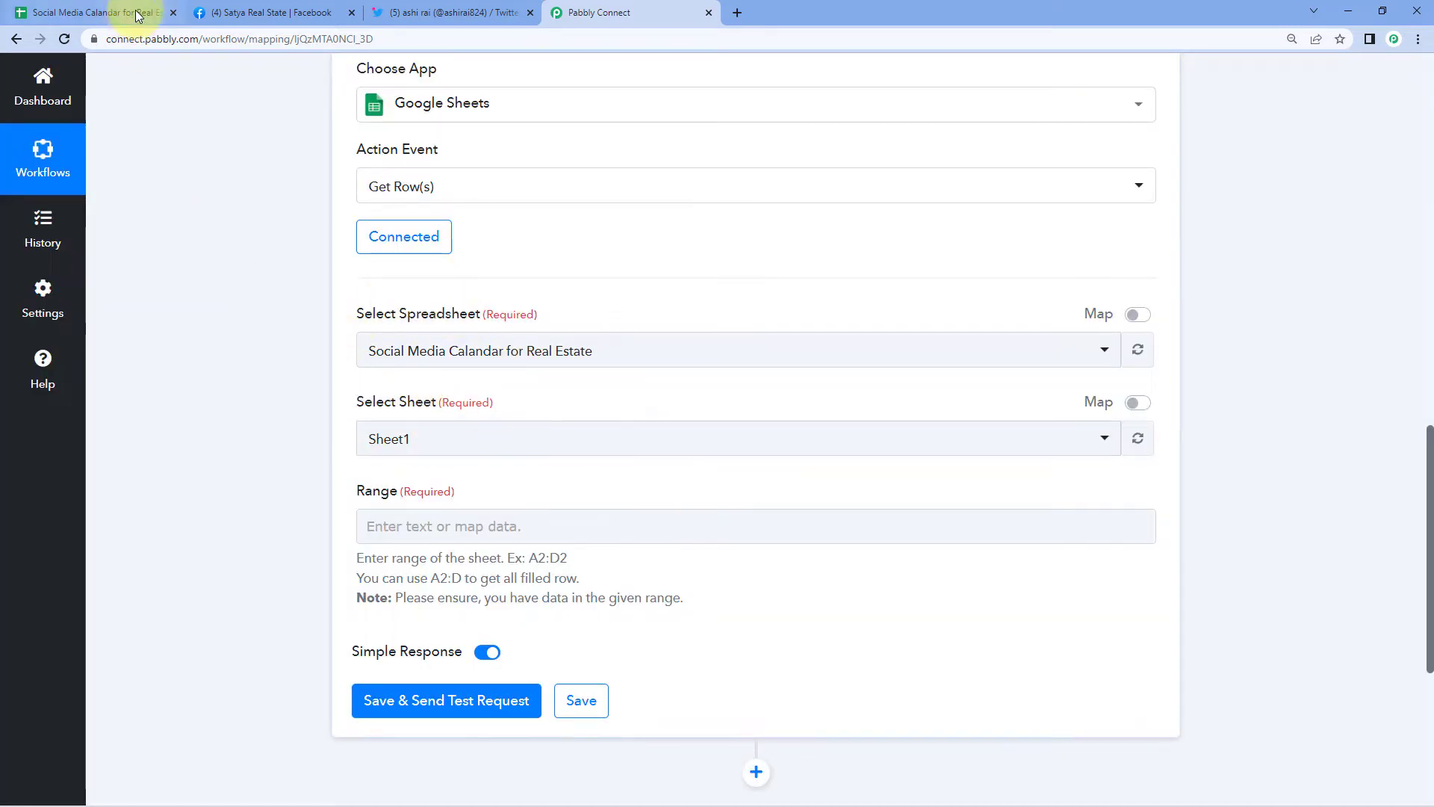
Check the sheet name in the calendar spreadsheet and select Sheet1 as the action's sheet
click(104, 13)
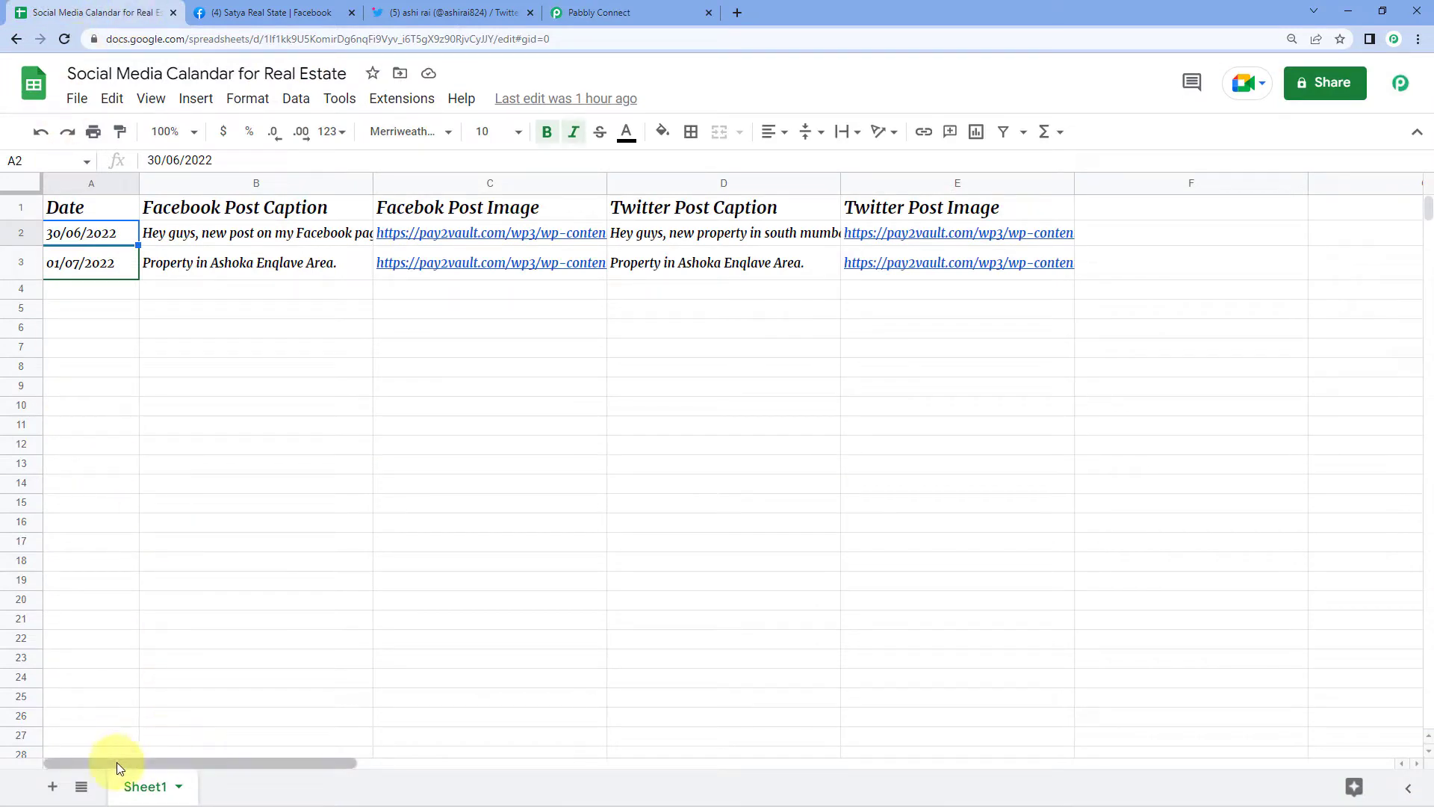
click(579, 12)
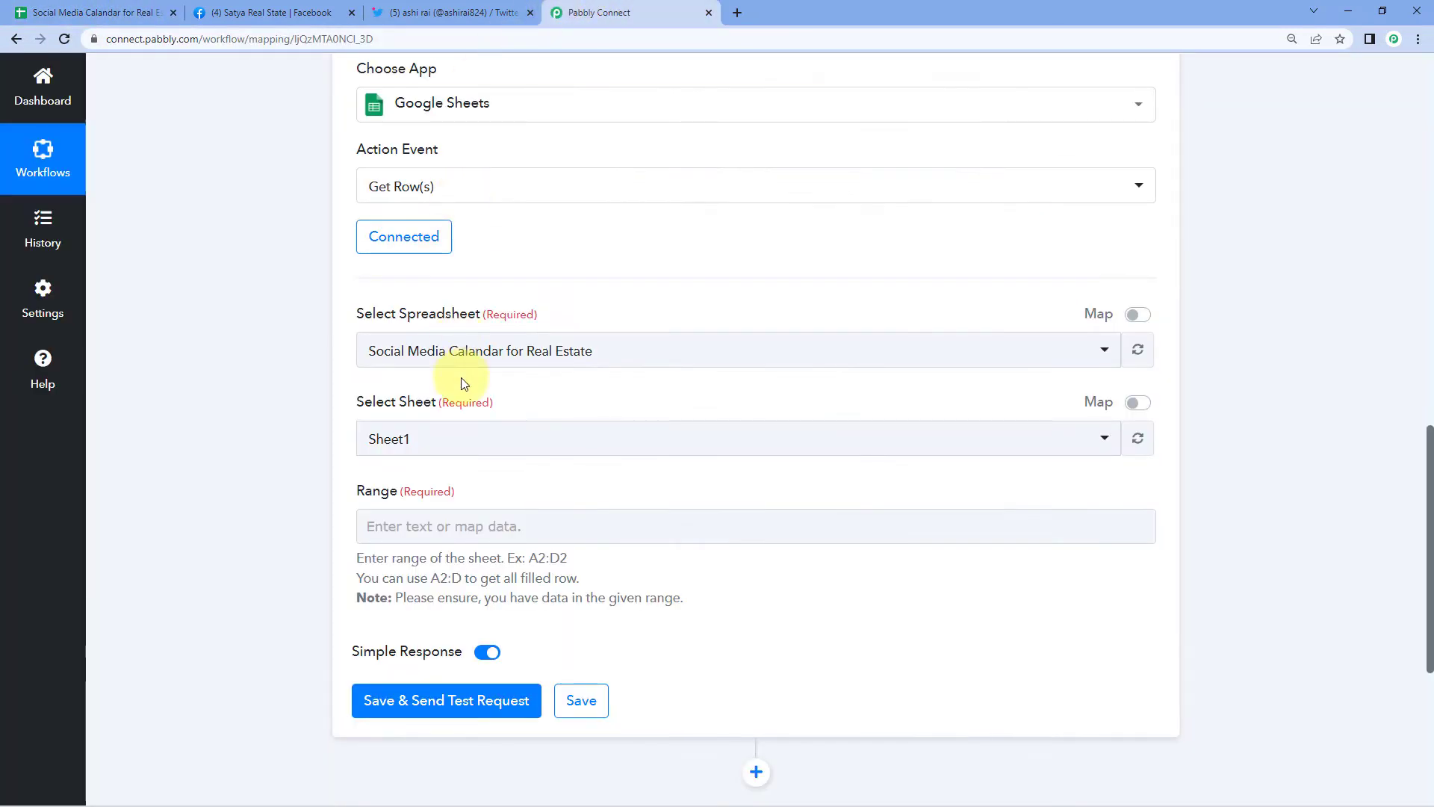
click(425, 437)
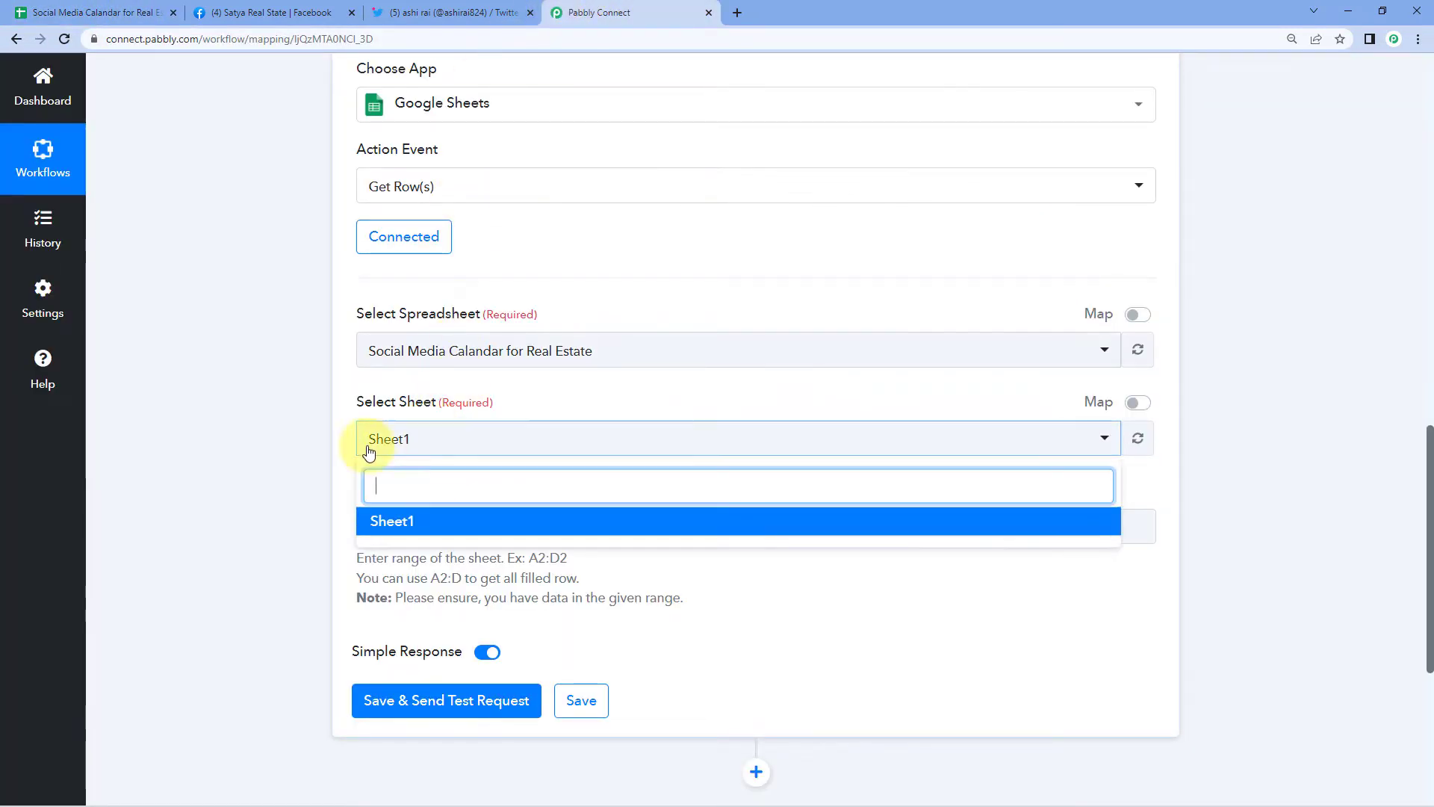
click(405, 526)
scroll(317, 408, down, 2)
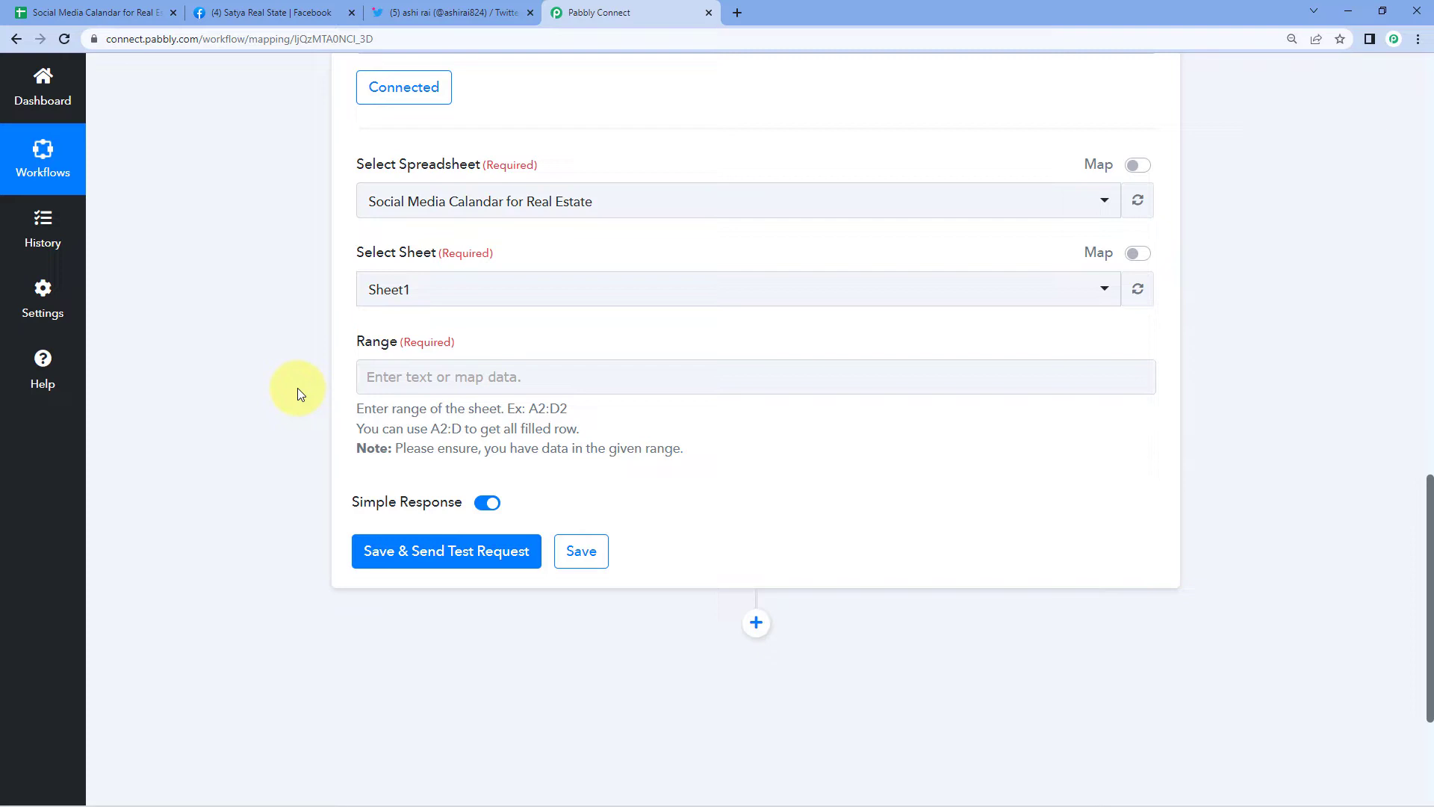
Copy the range reference A2:E3 of the filled calendar rows and paste it as the Get Row(s) range
click(95, 12)
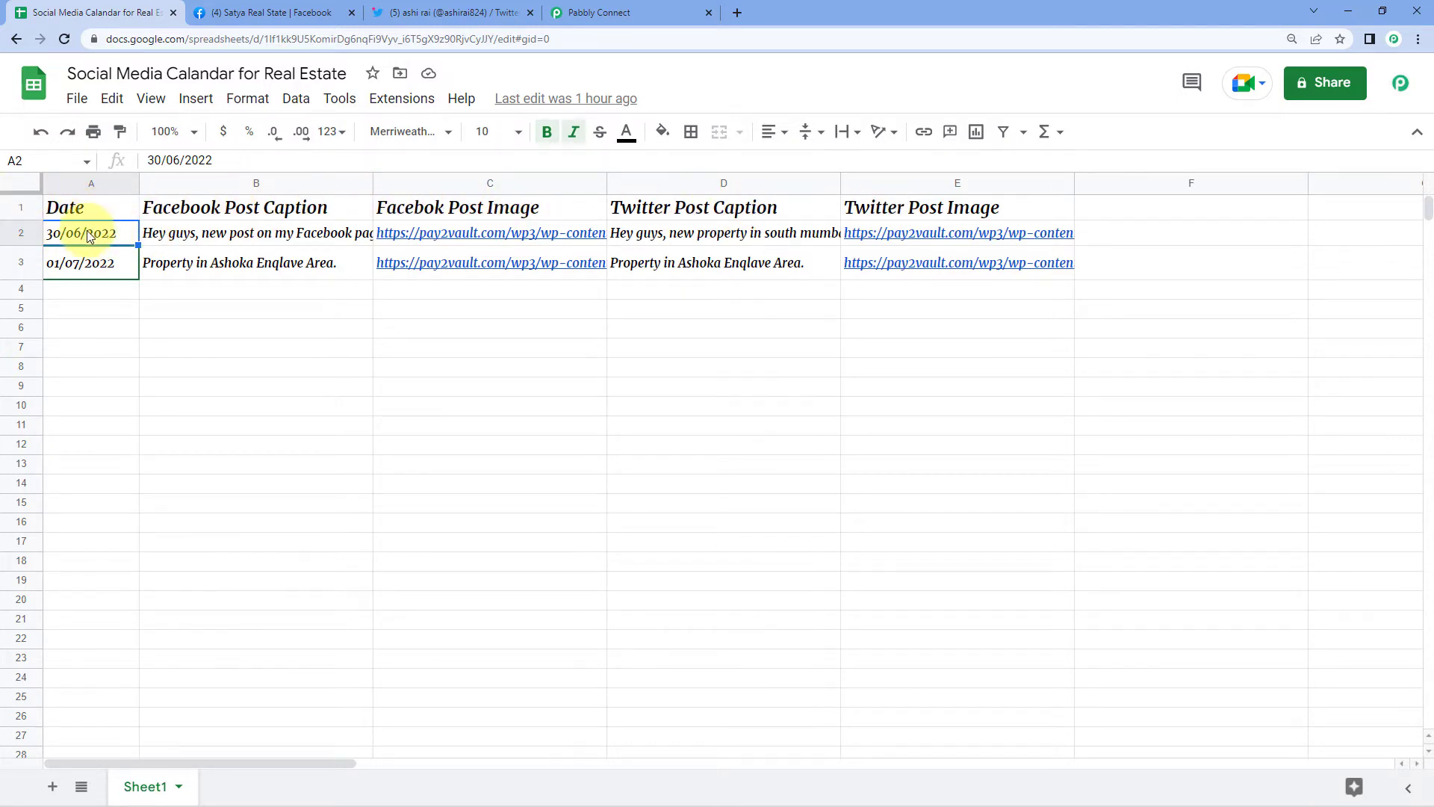
drag(103, 237, 913, 262)
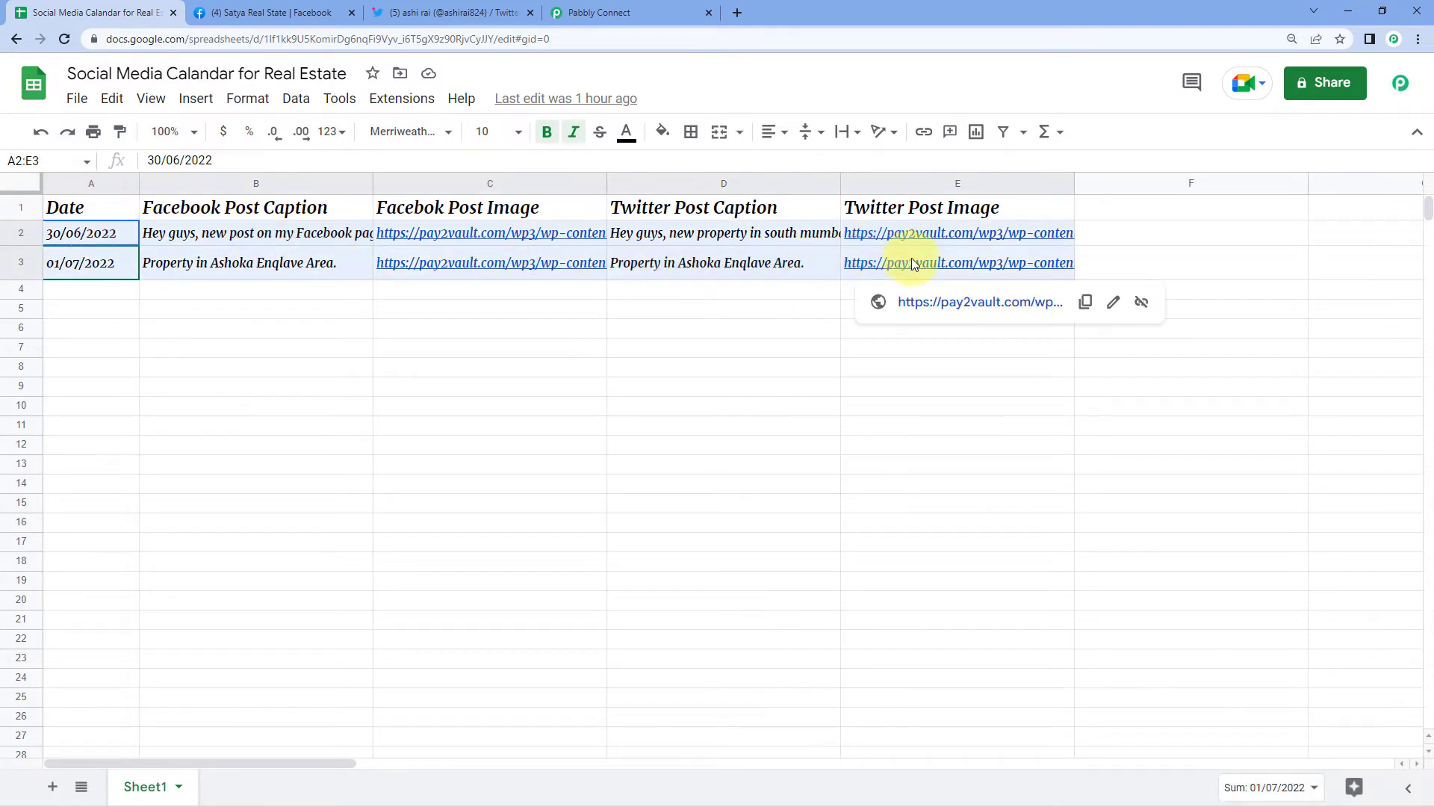
click(56, 160)
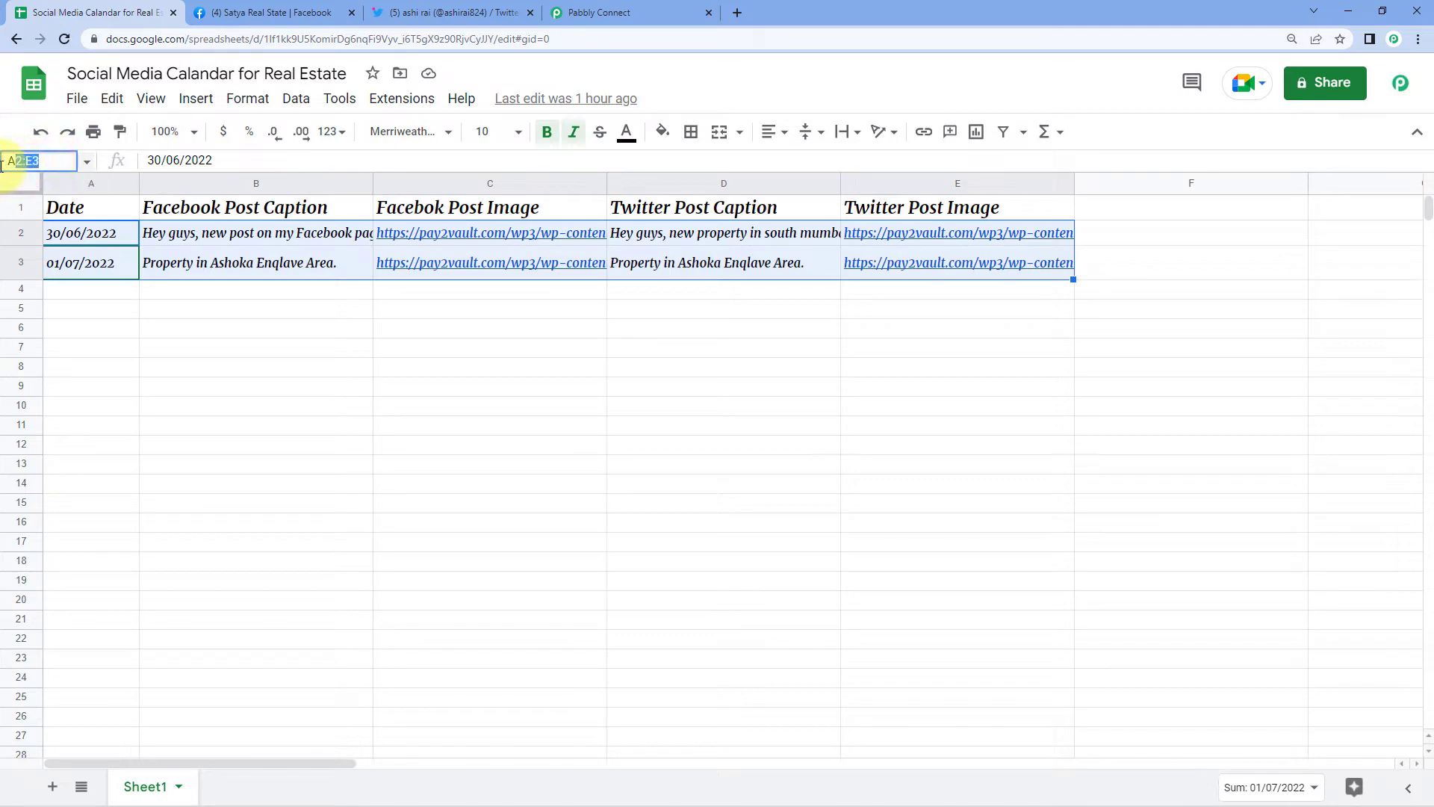
right_click(28, 162)
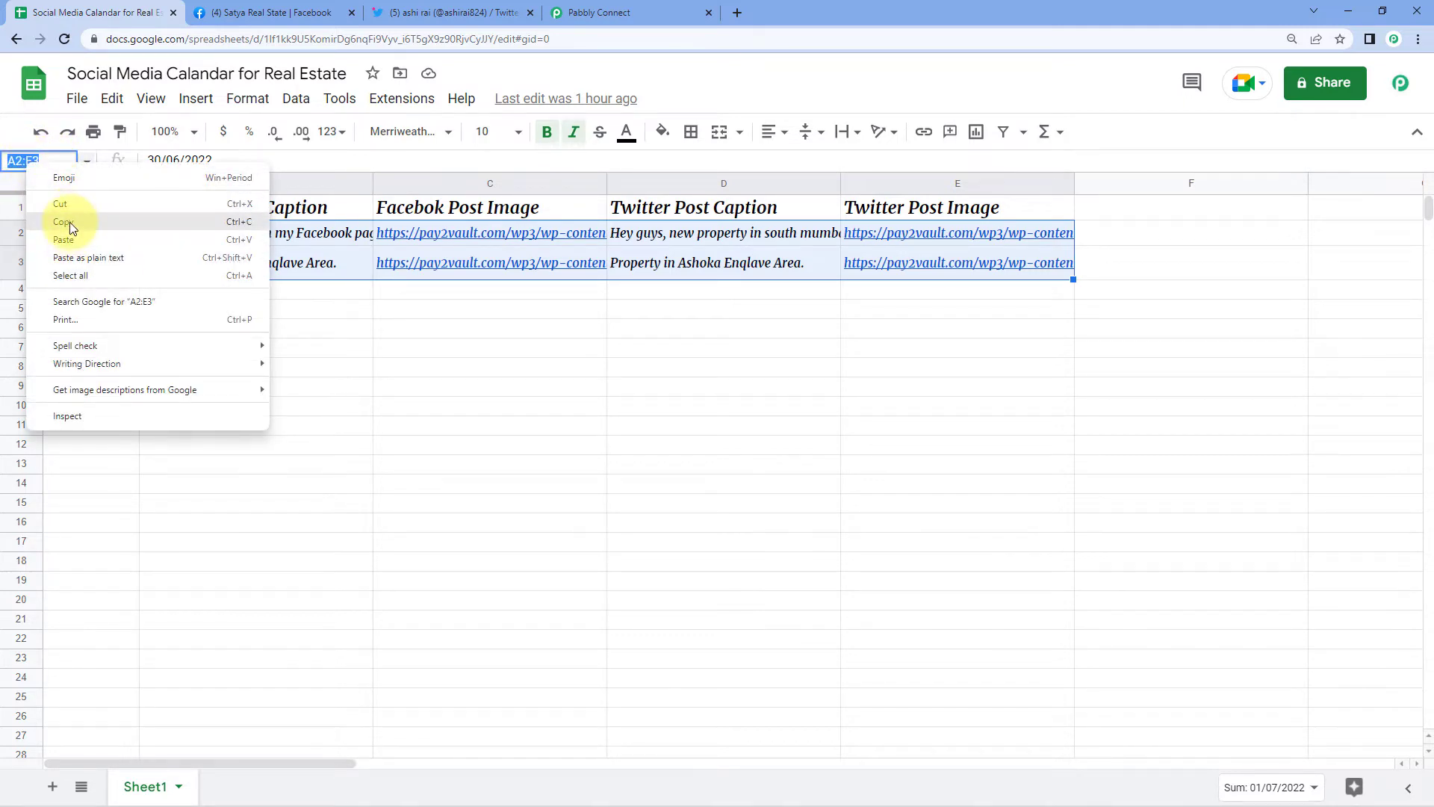
click(60, 225)
click(572, 9)
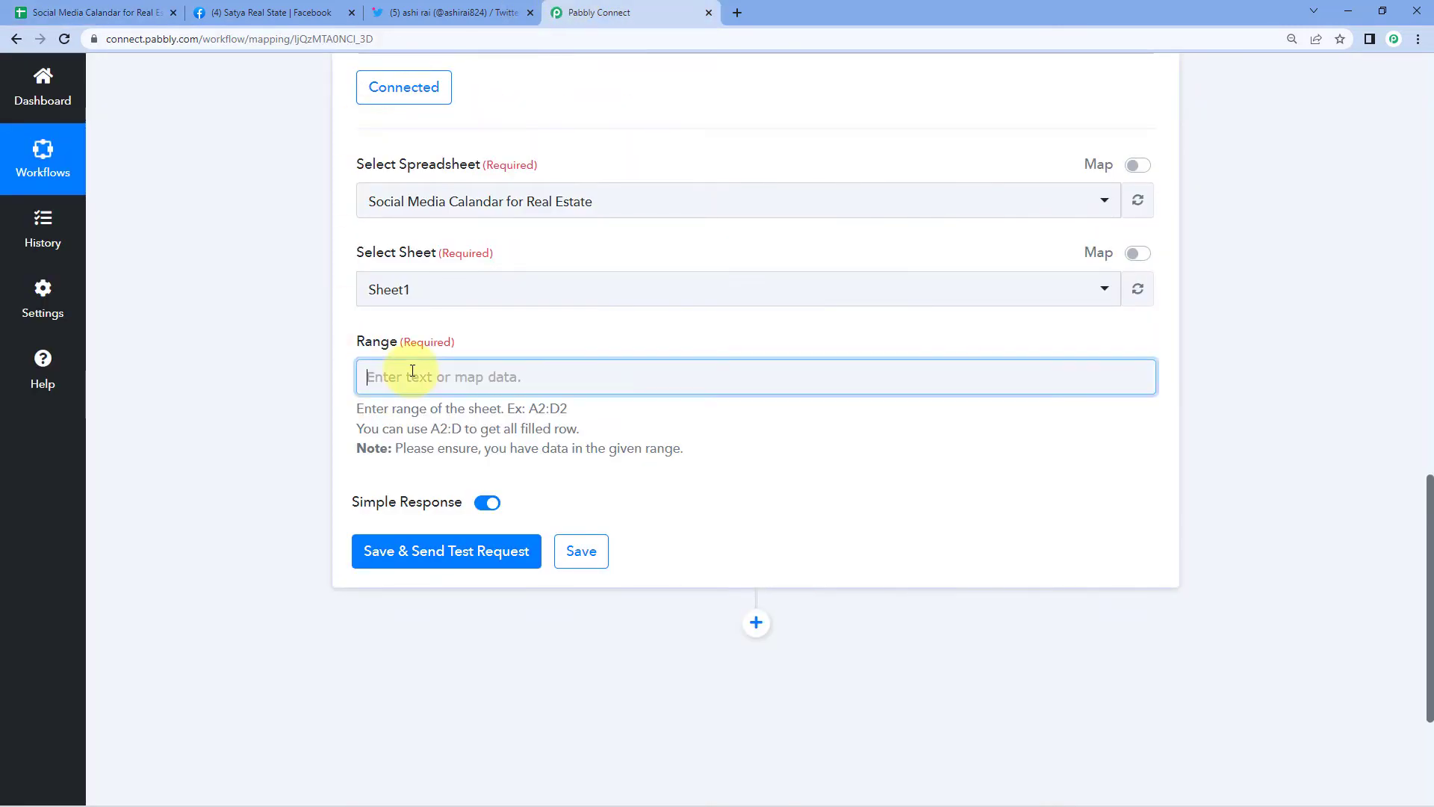
click(407, 374)
key(ctrl+v)
click(462, 349)
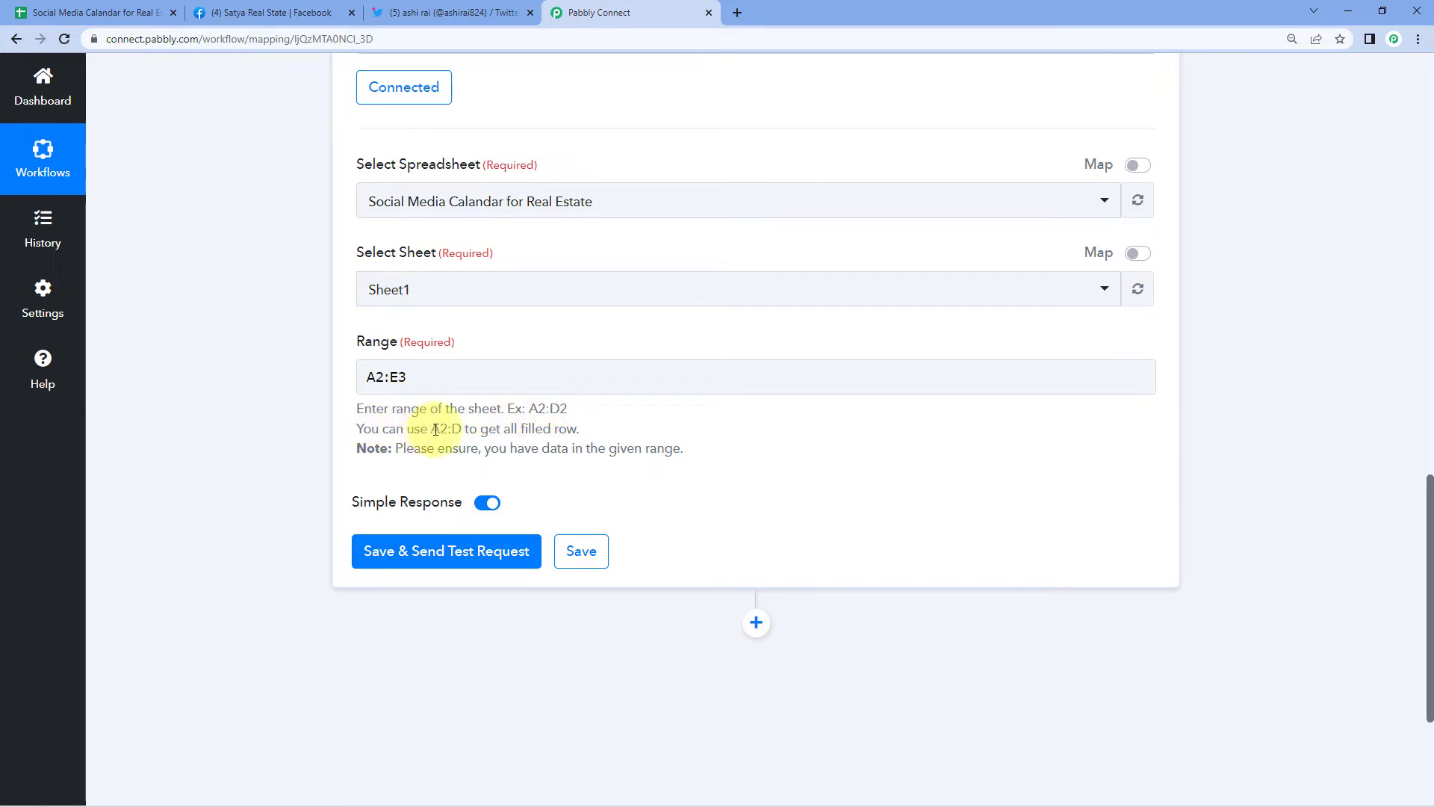
Check the next empty calendar row and change the Get Row(s) range to A2:E to cover all filled rows
drag(437, 429, 460, 428)
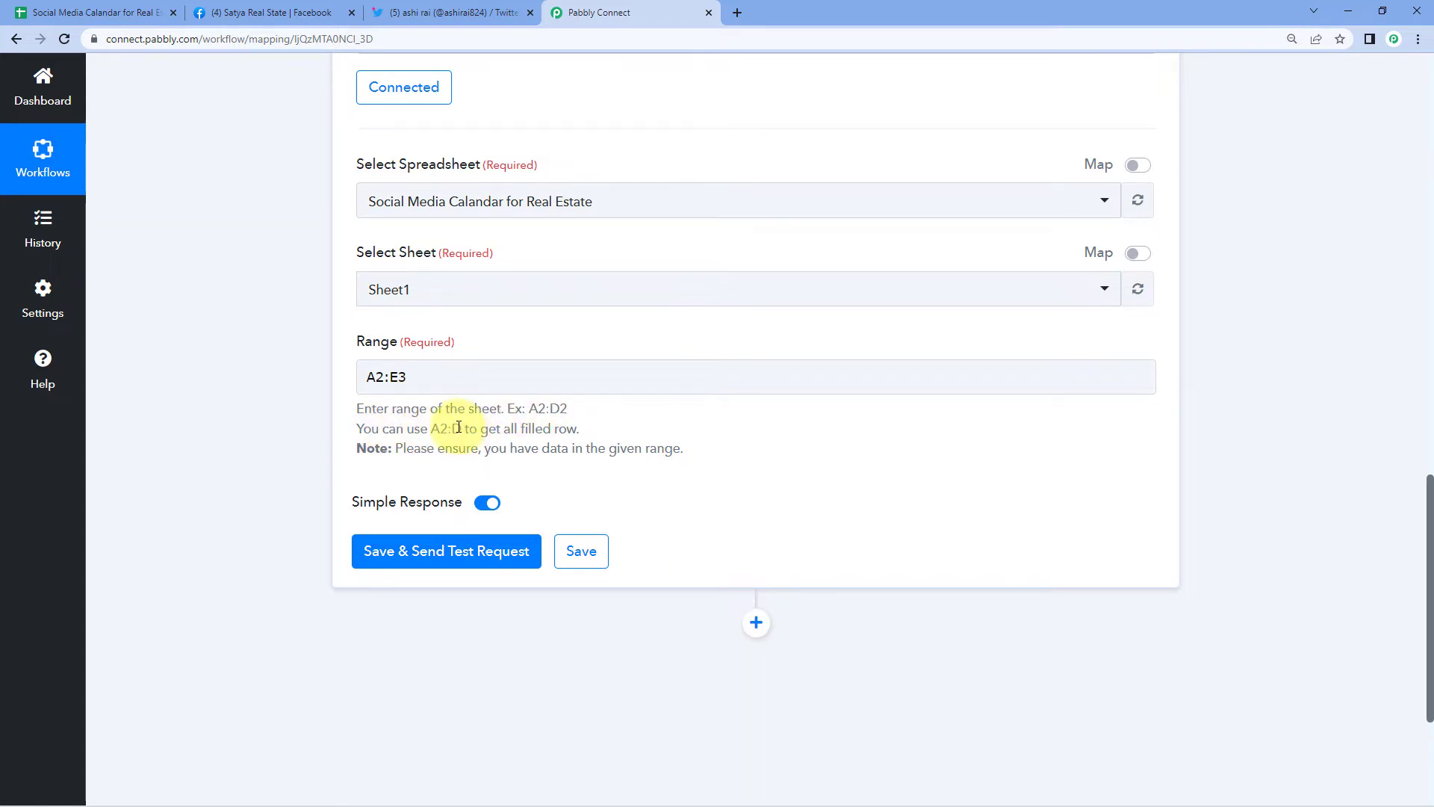
click(415, 377)
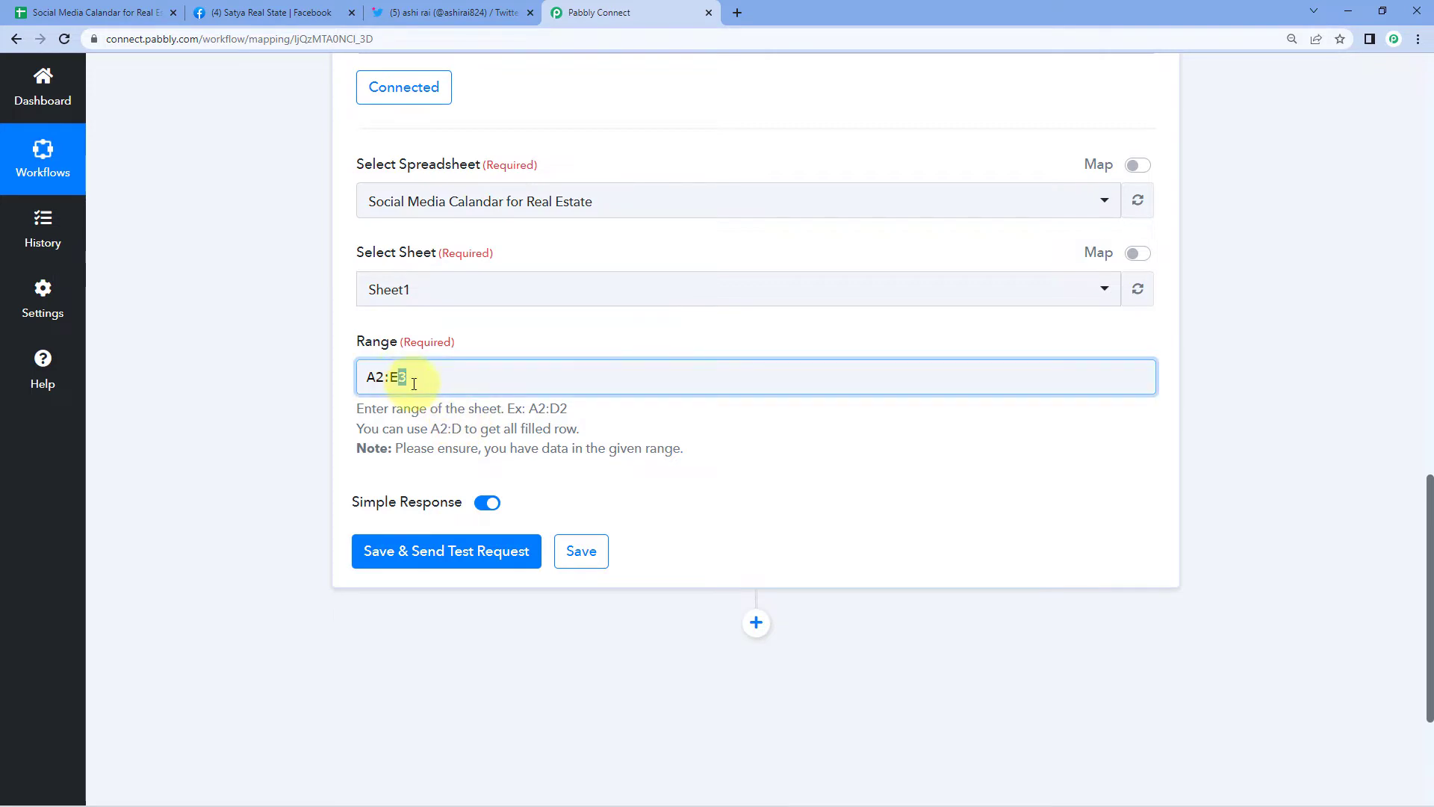
click(477, 450)
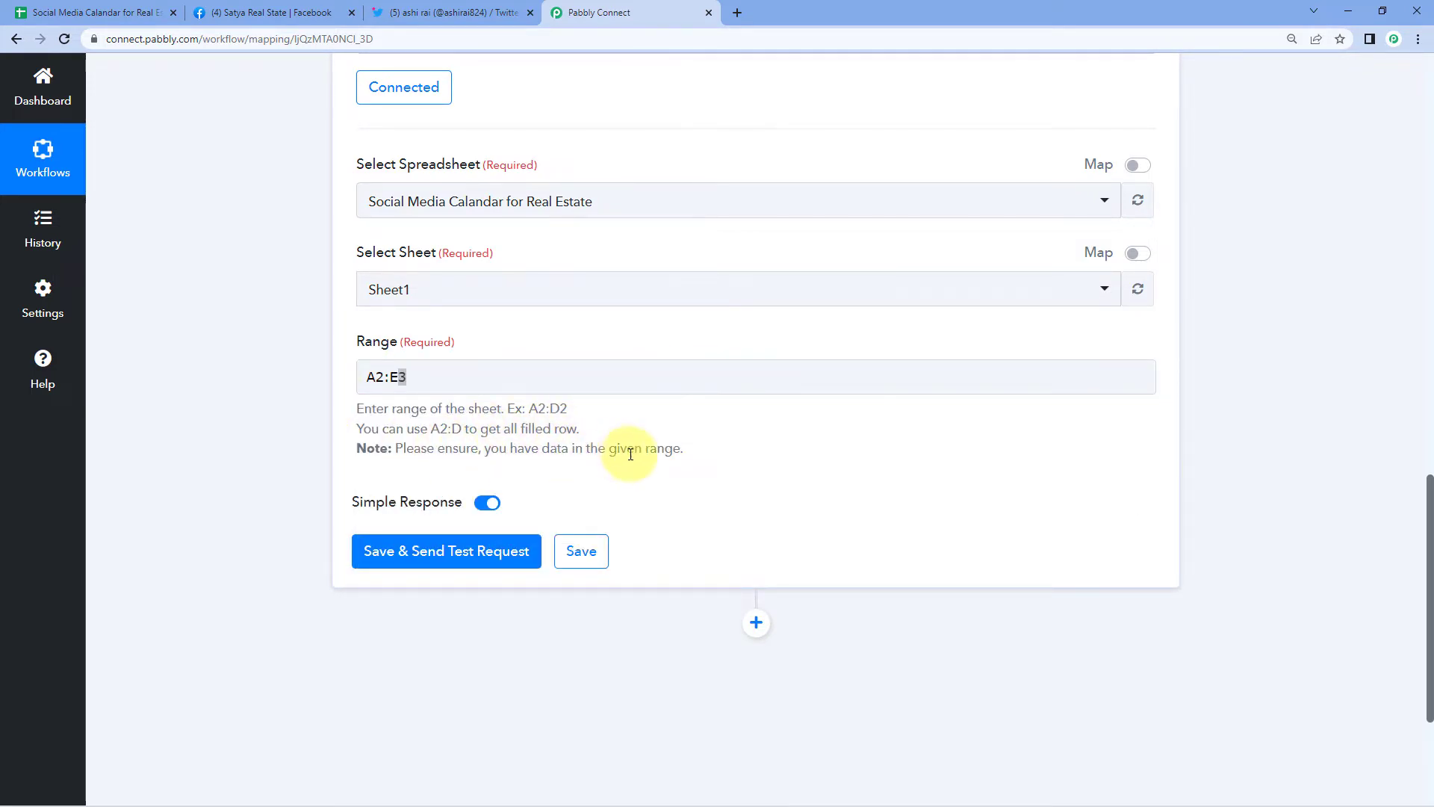
click(452, 377)
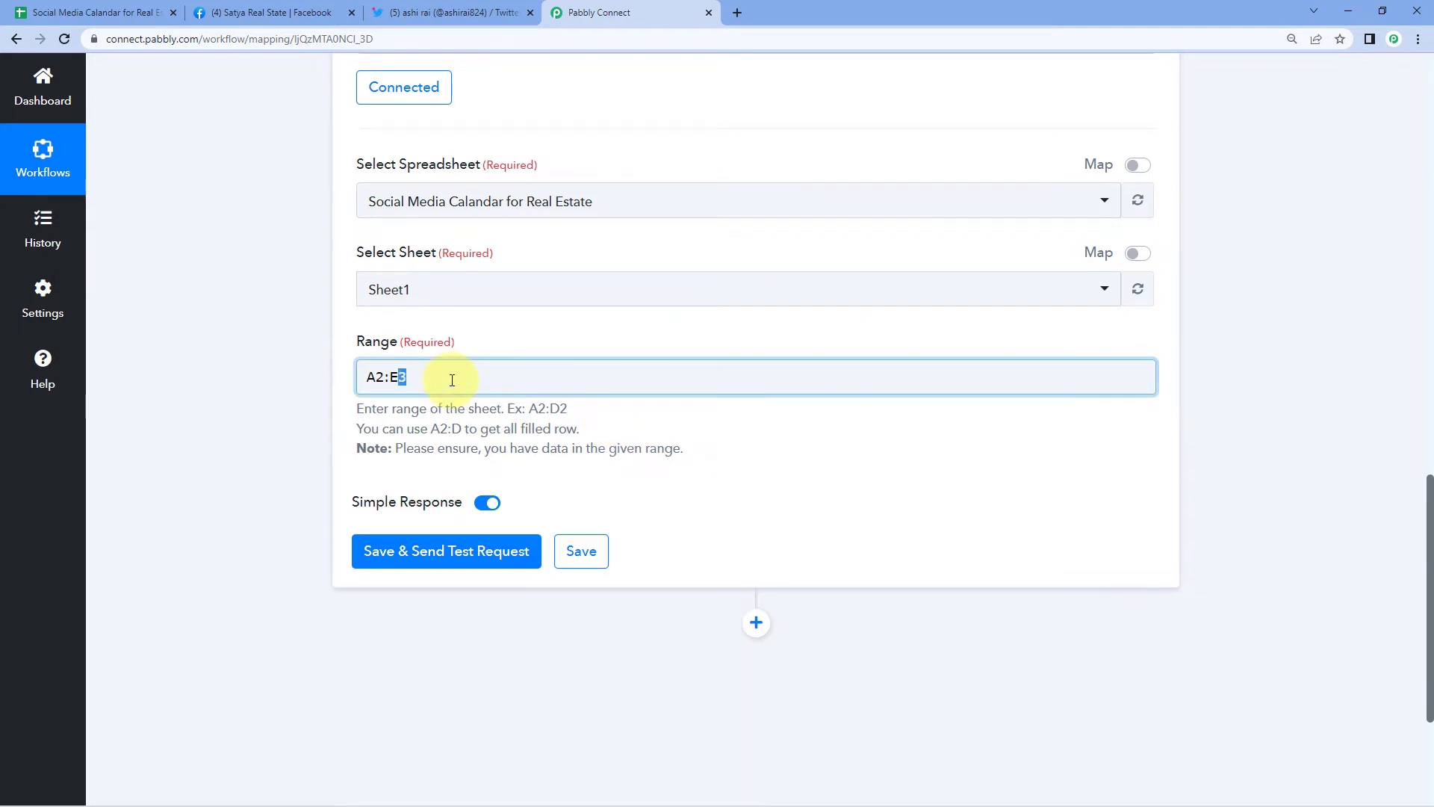
click(486, 333)
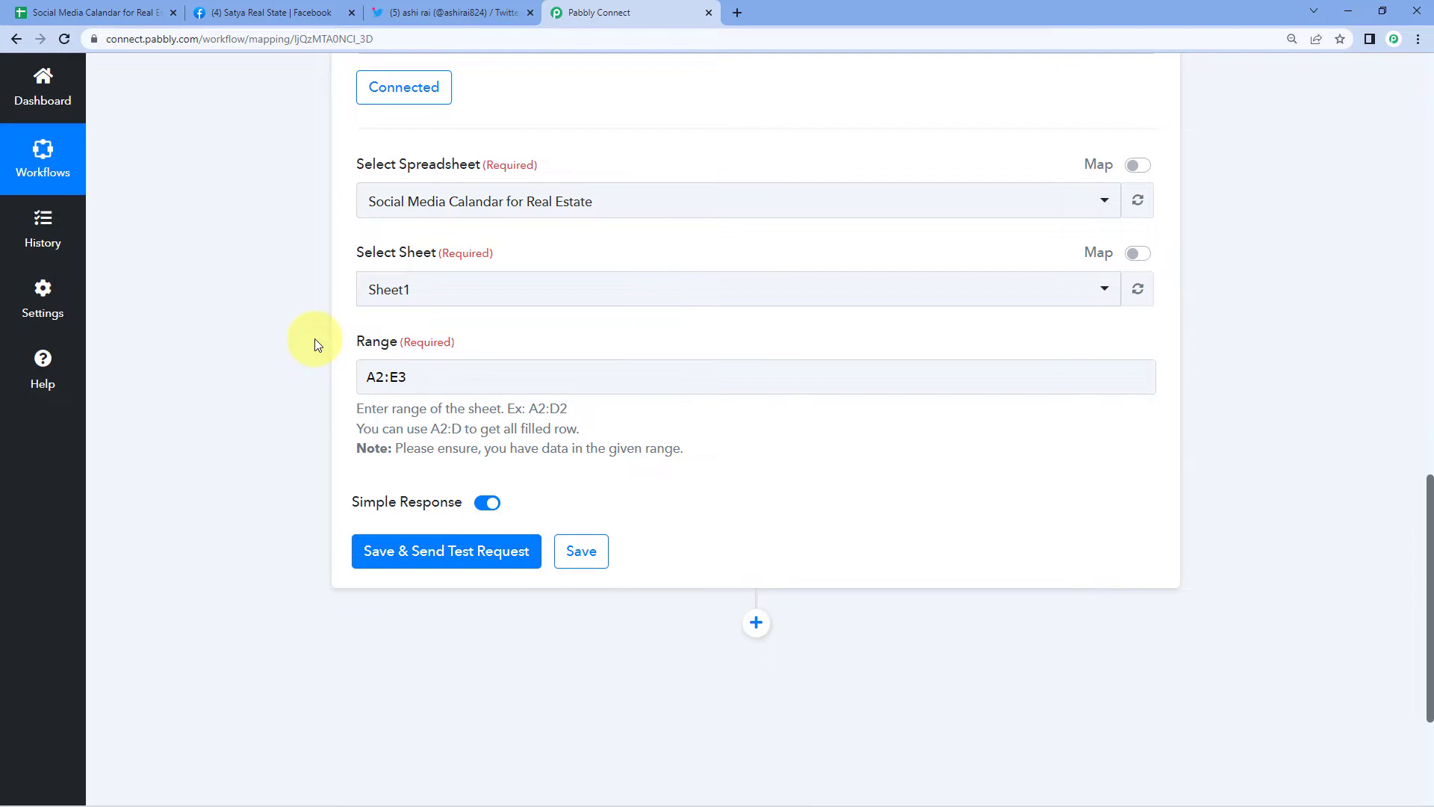
click(93, 11)
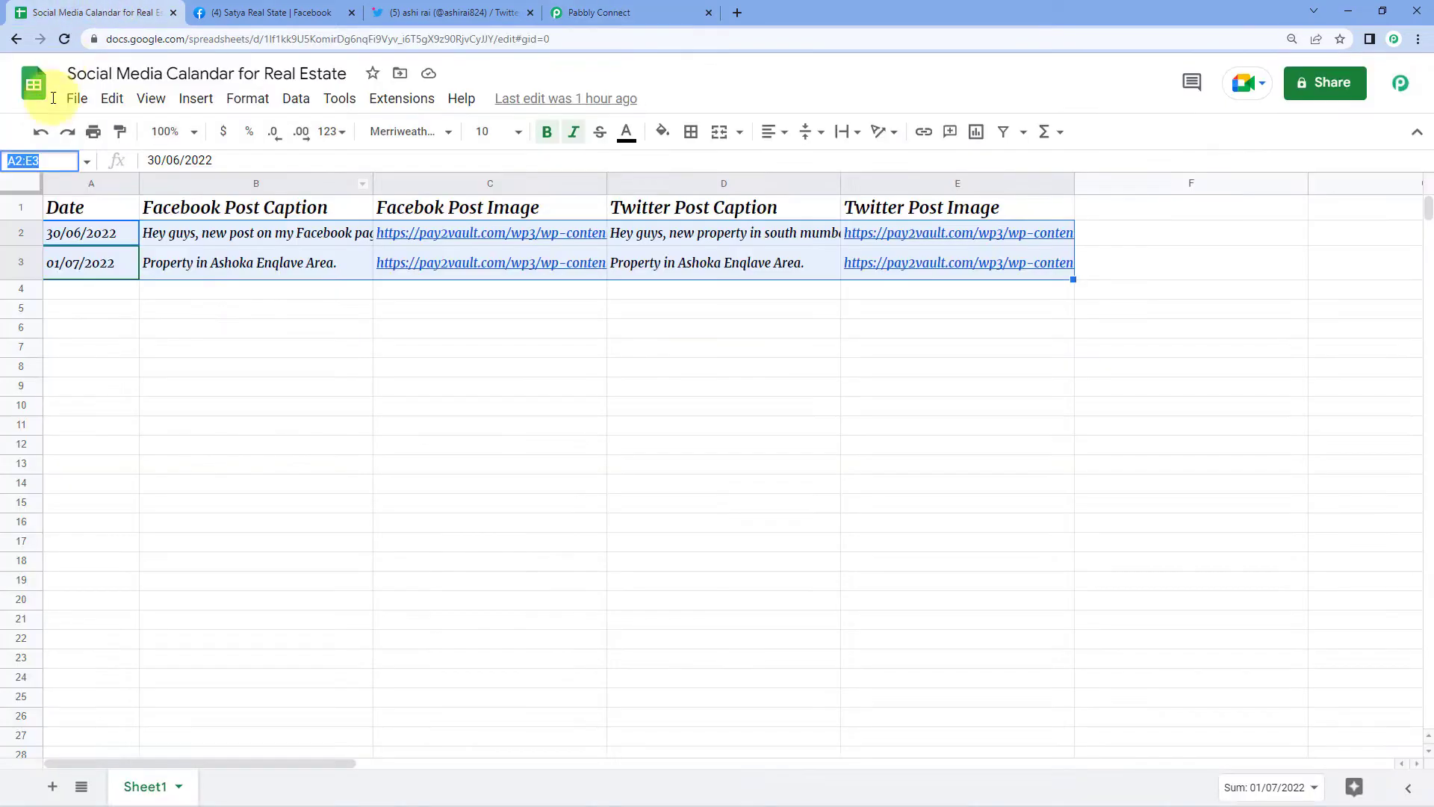
click(81, 288)
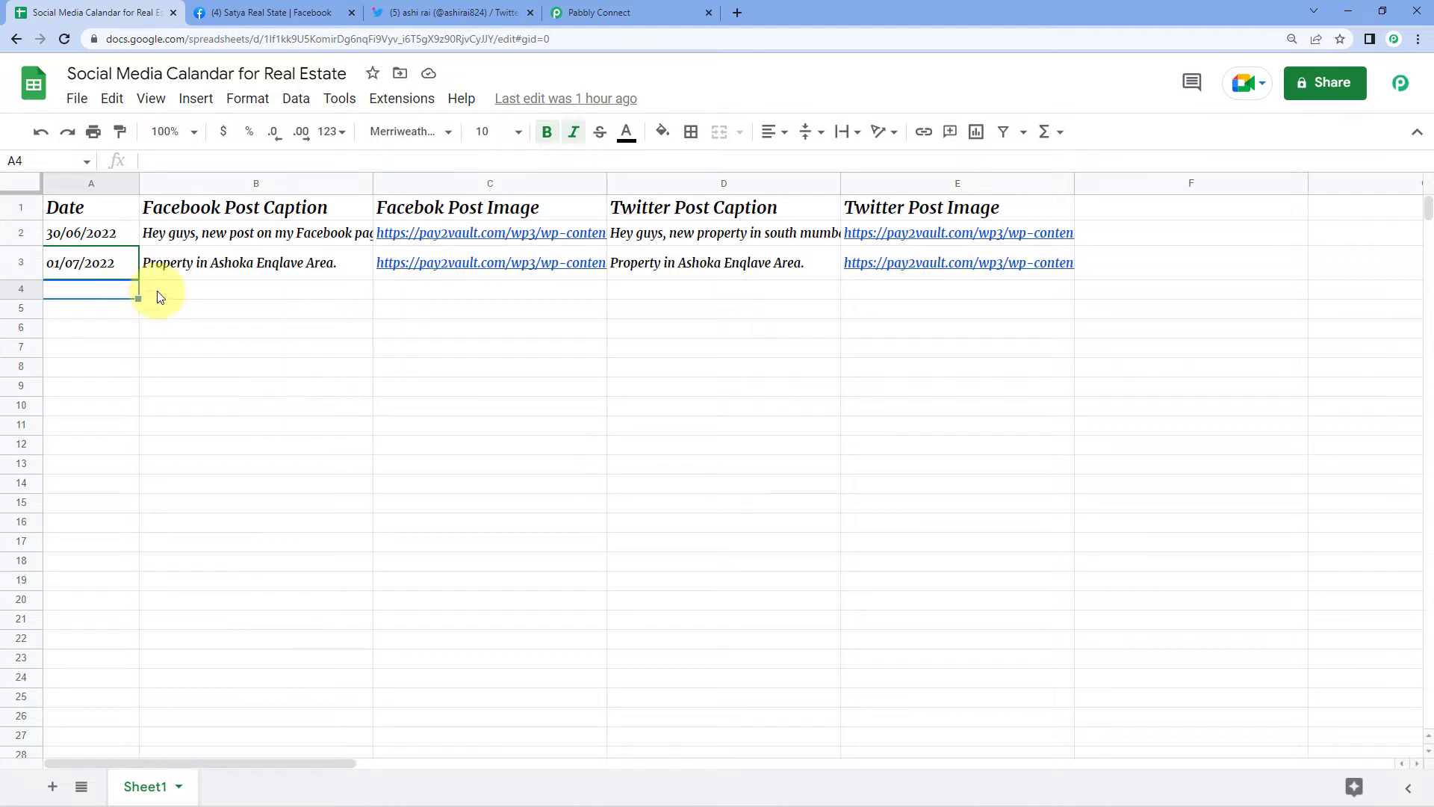
click(641, 6)
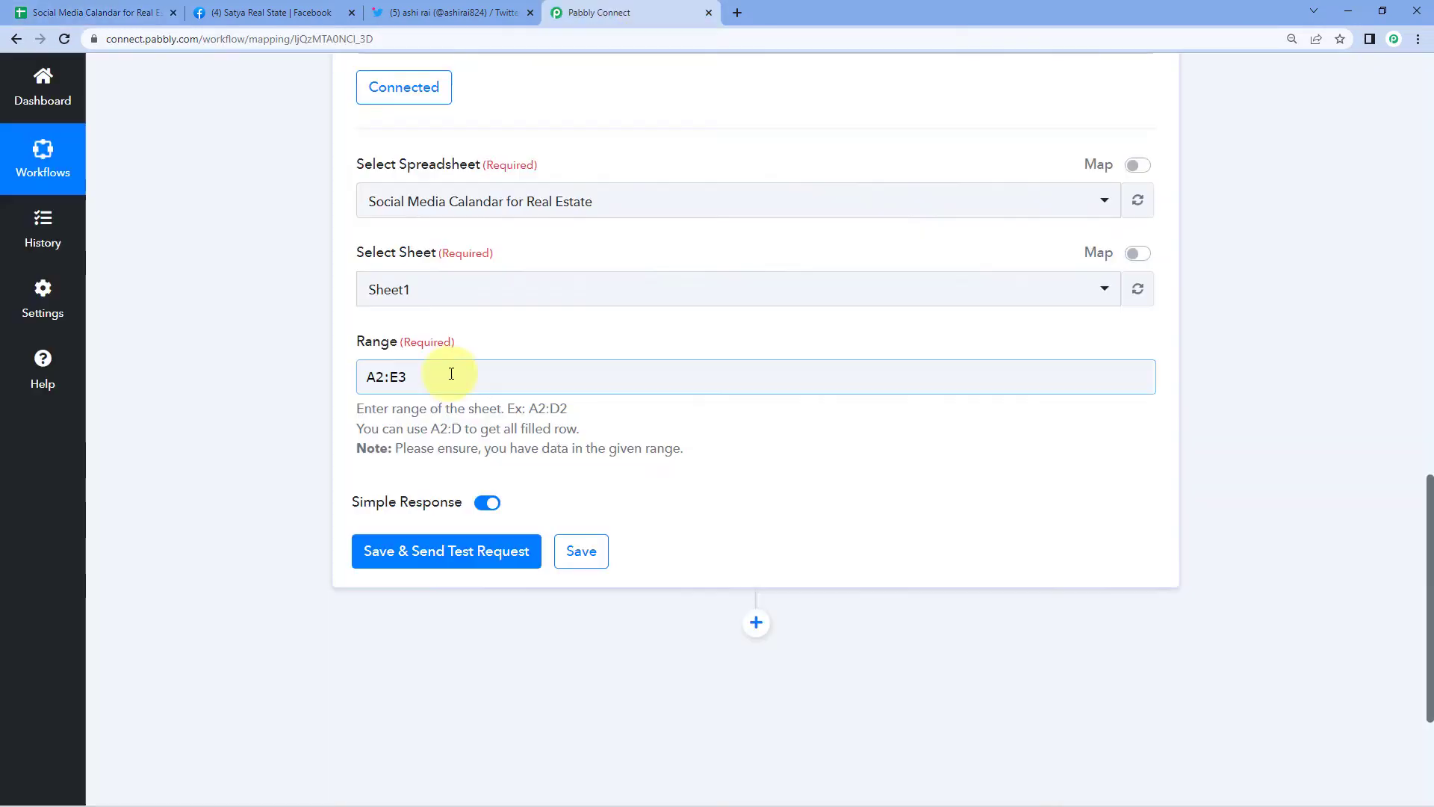
click(446, 377)
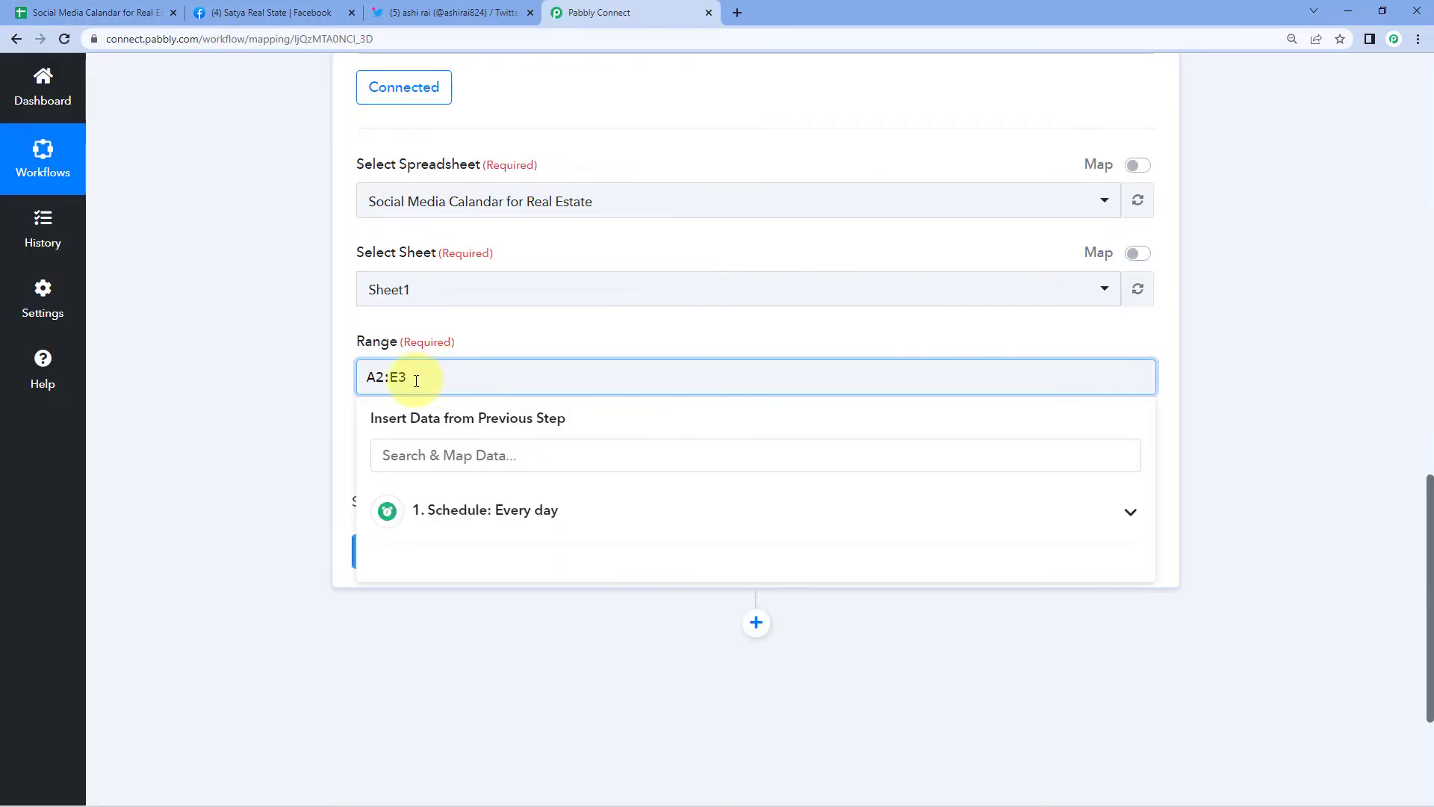
click(336, 378)
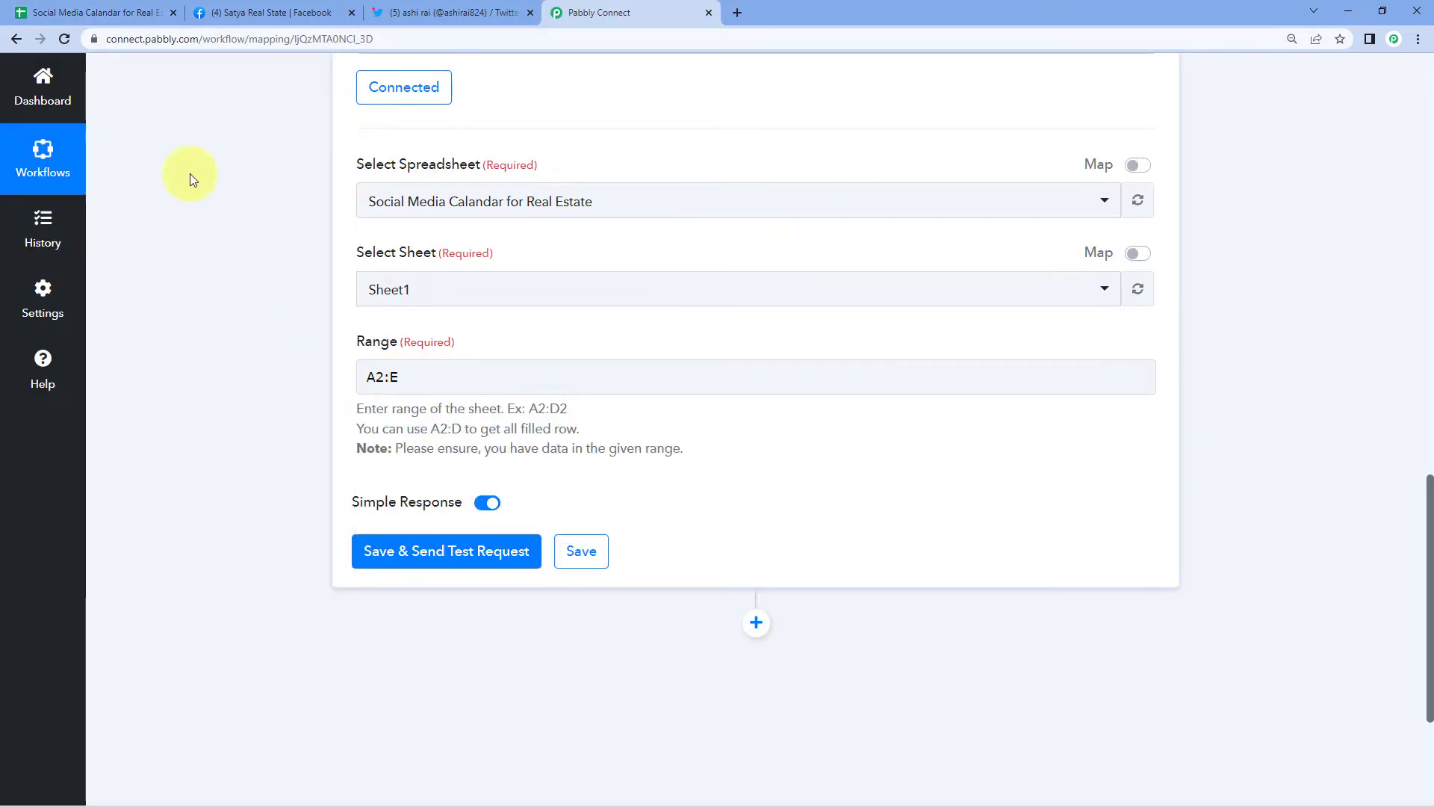
Review the filled calendar rows A2:E3 in the spreadsheet, and turn off Simple Response for the Get Row(s) action
click(88, 12)
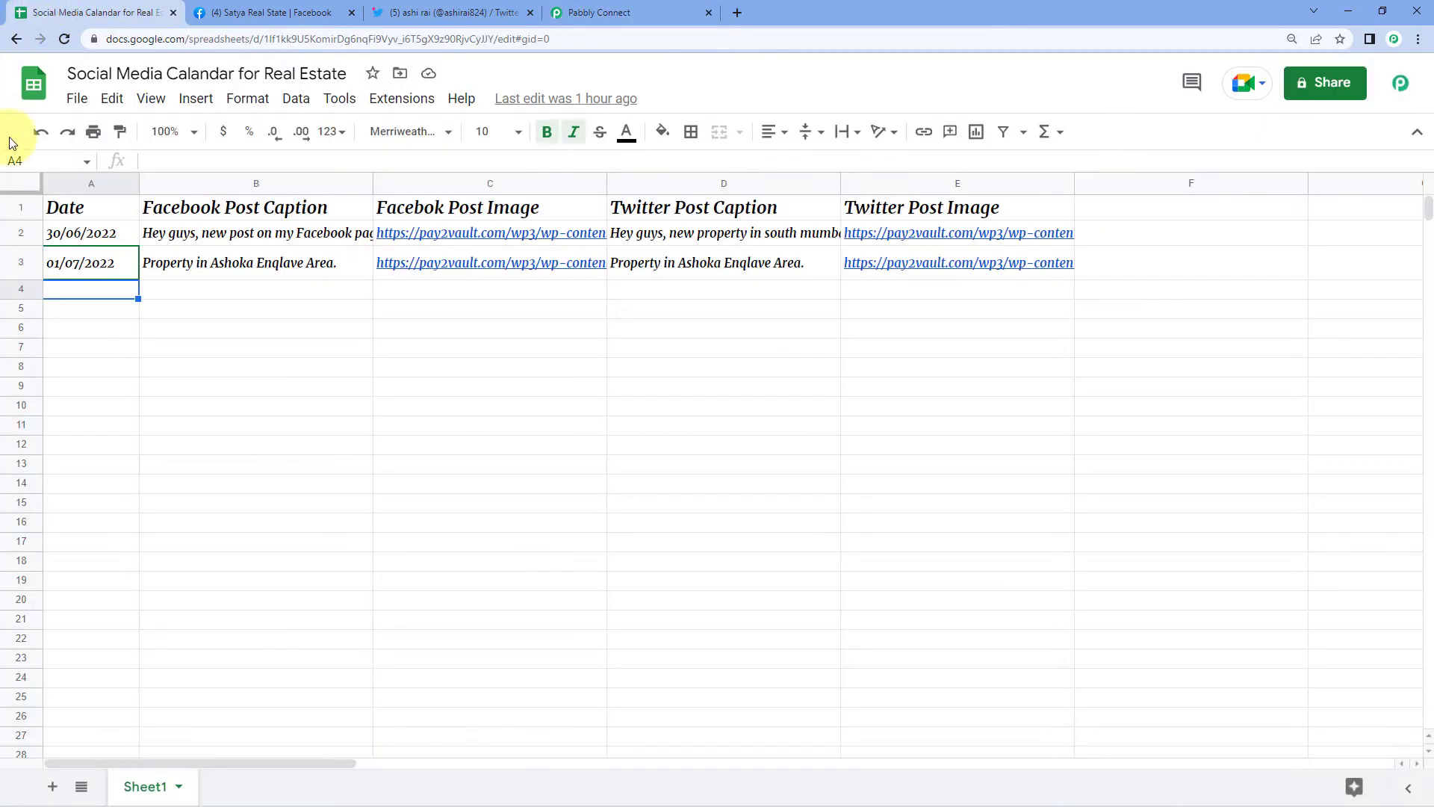
click(81, 233)
drag(104, 243, 866, 261)
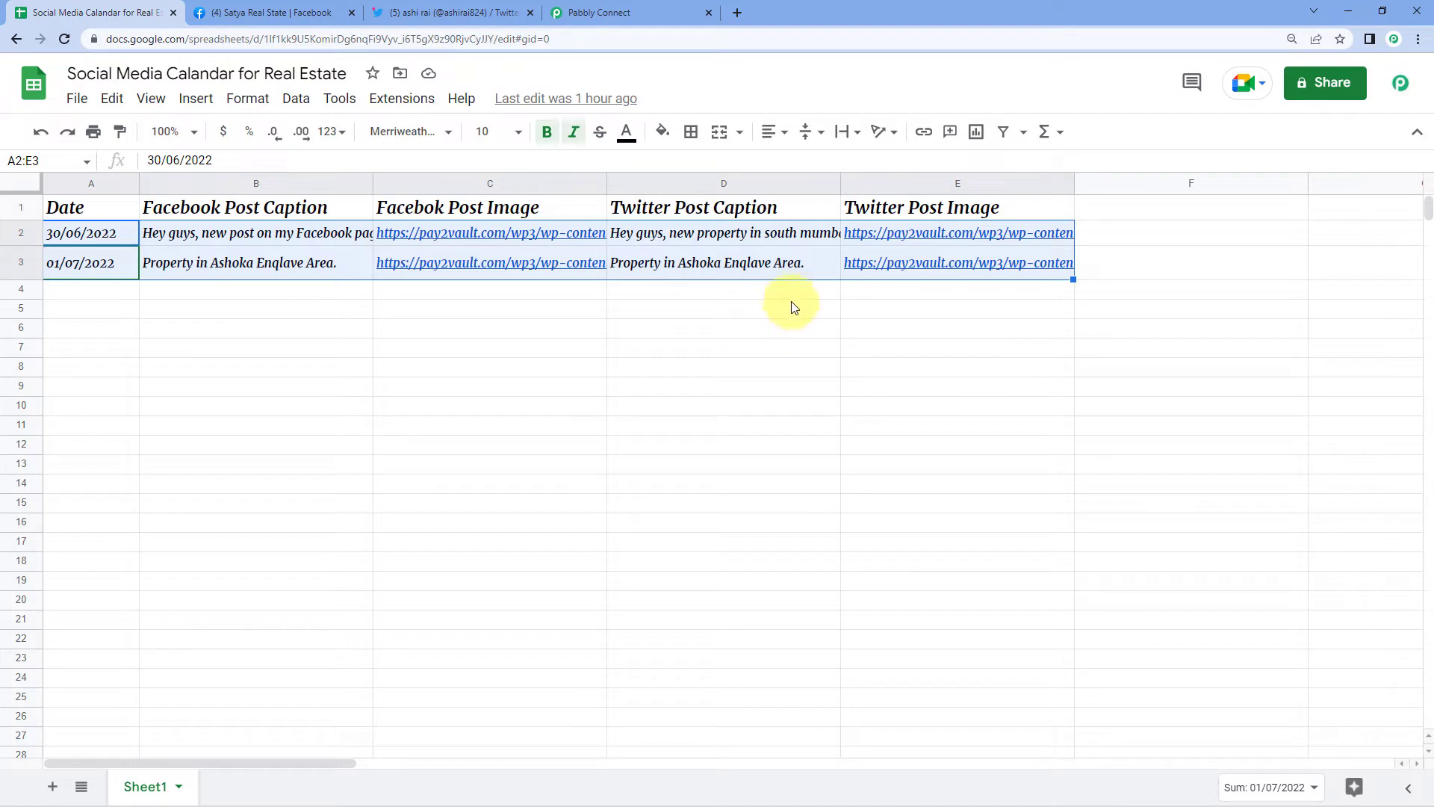
click(675, 7)
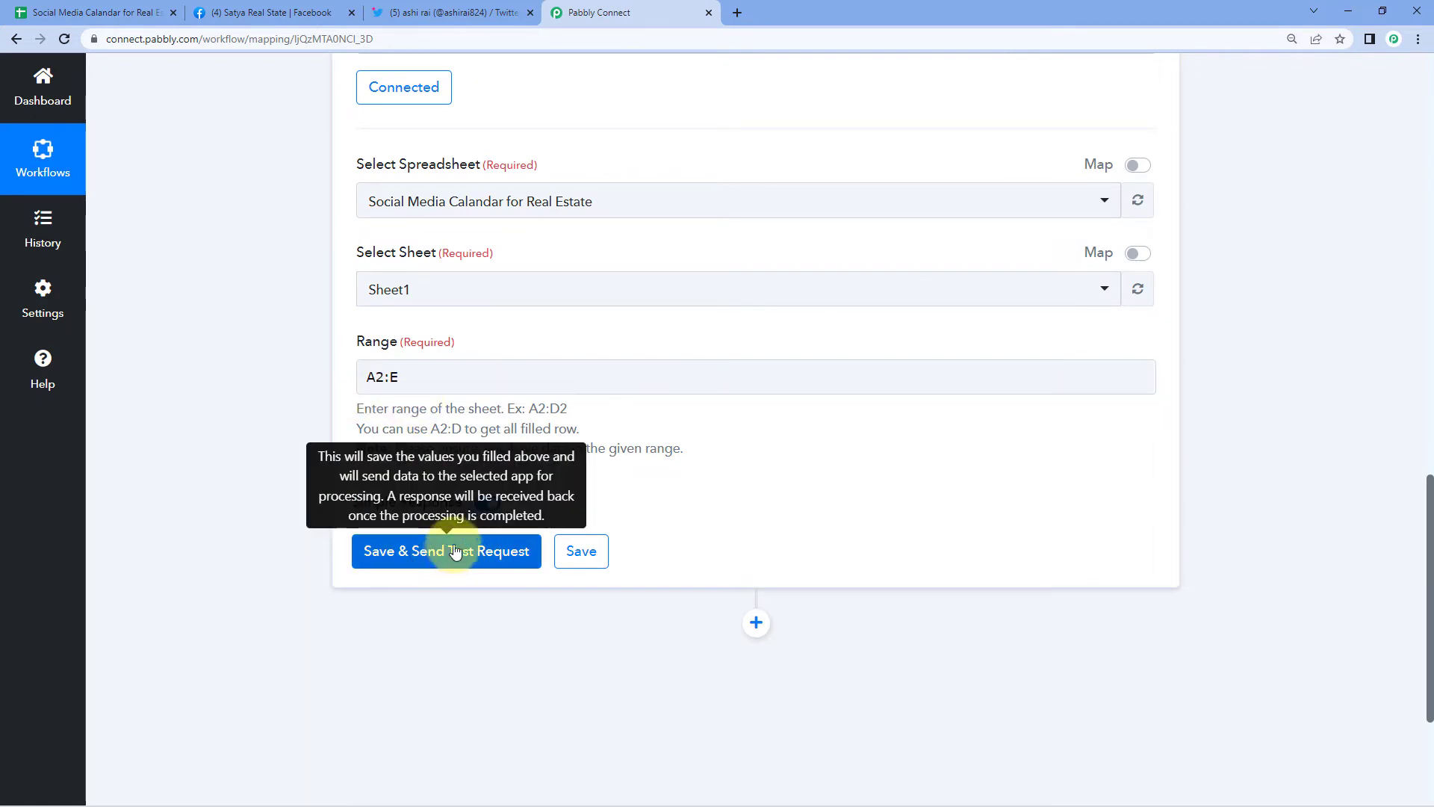
mouse_move(380, 504)
click(489, 511)
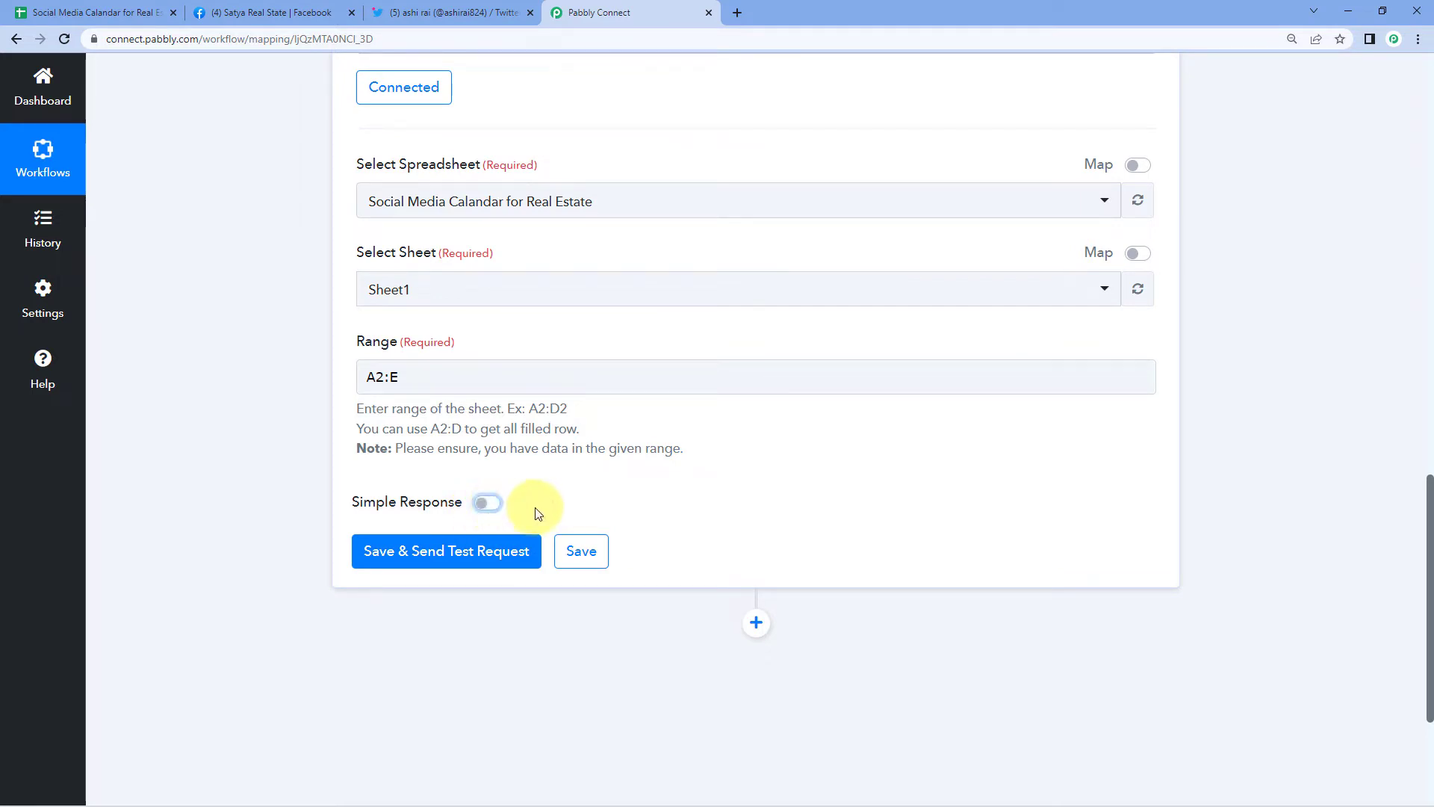
Save and test the Get Row(s) action, and enlarge the Response Result value to review the returned rows
click(437, 551)
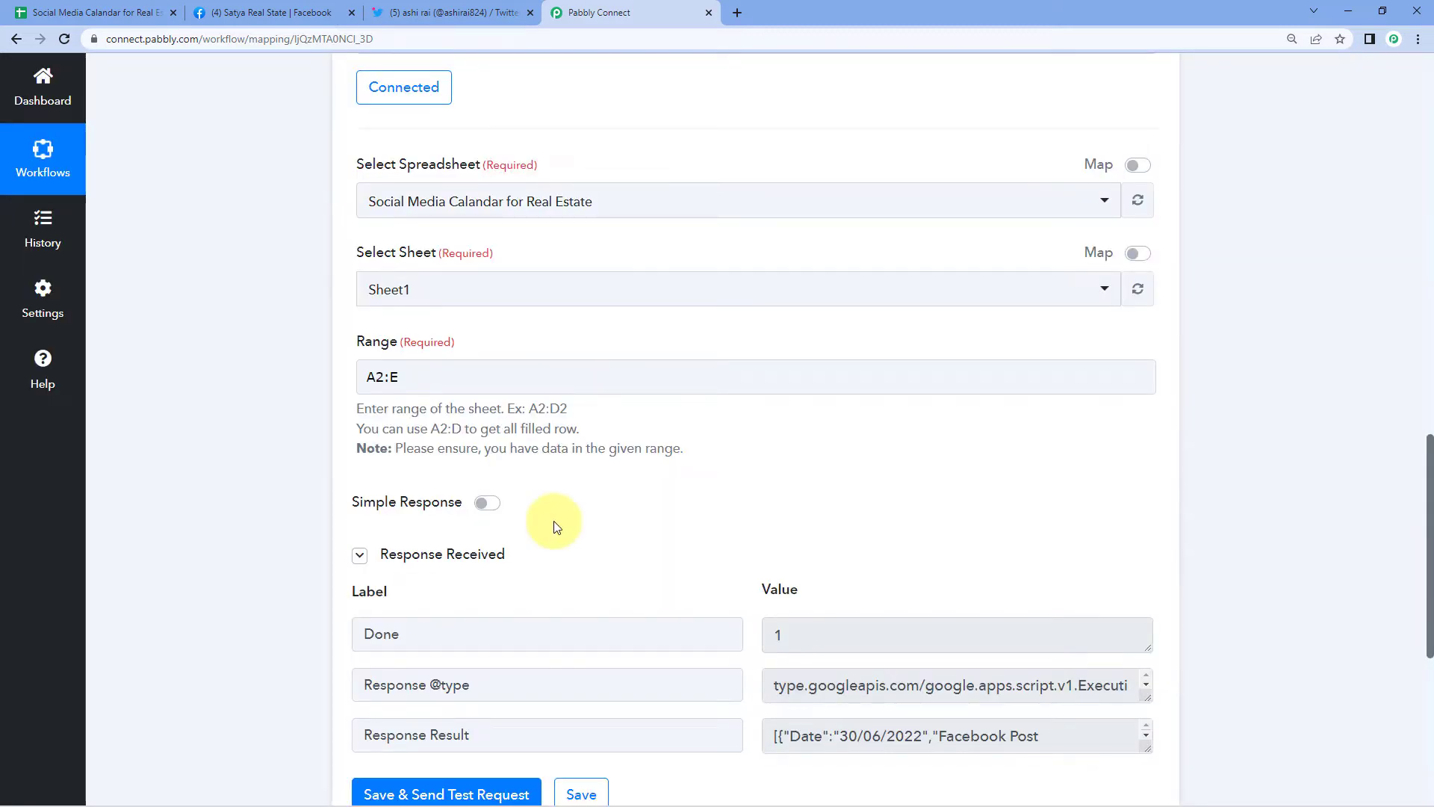
scroll(557, 527, down, 3)
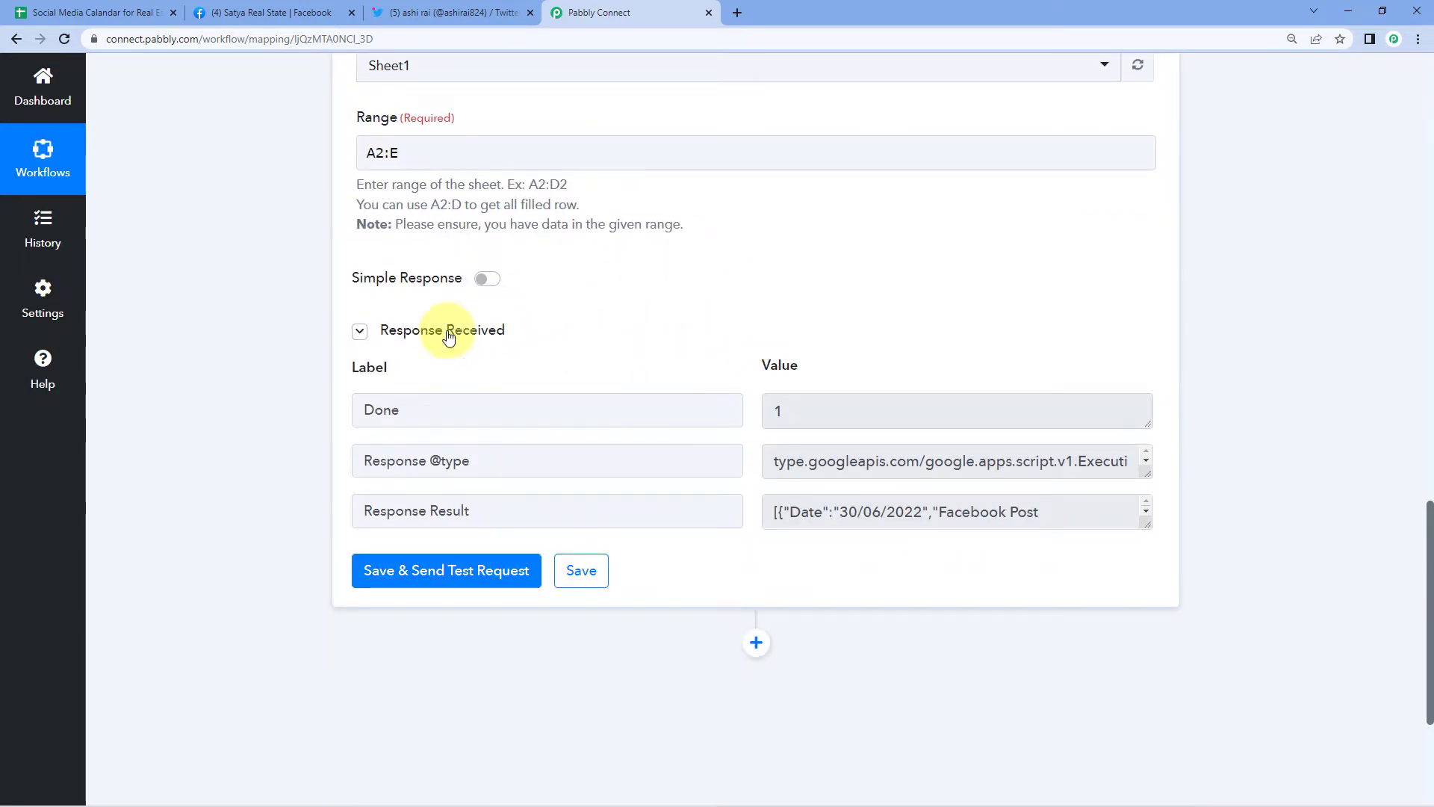
scroll(827, 513, down, 1)
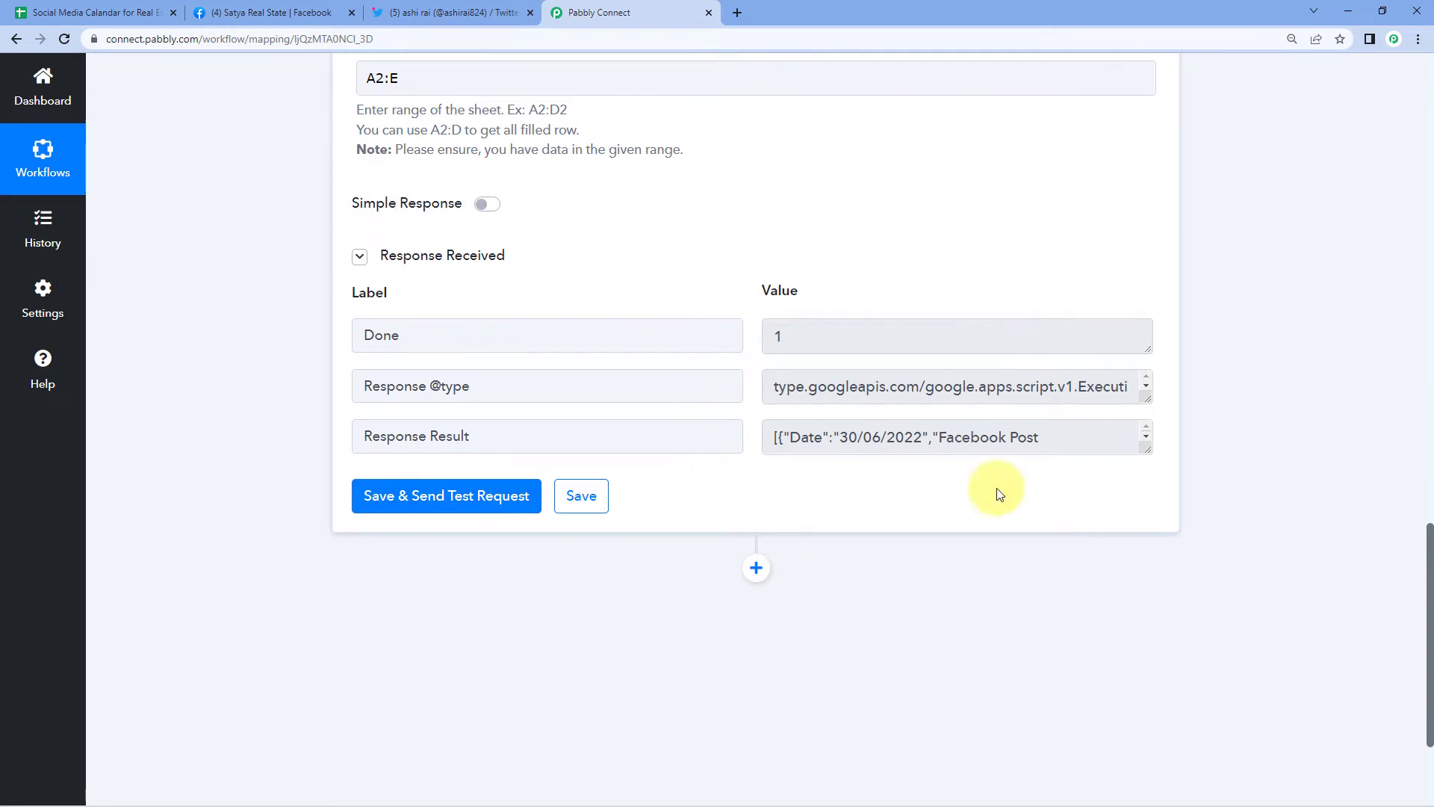
drag(1146, 449, 1149, 711)
scroll(777, 492, down, 2)
scroll(827, 473, up, 2)
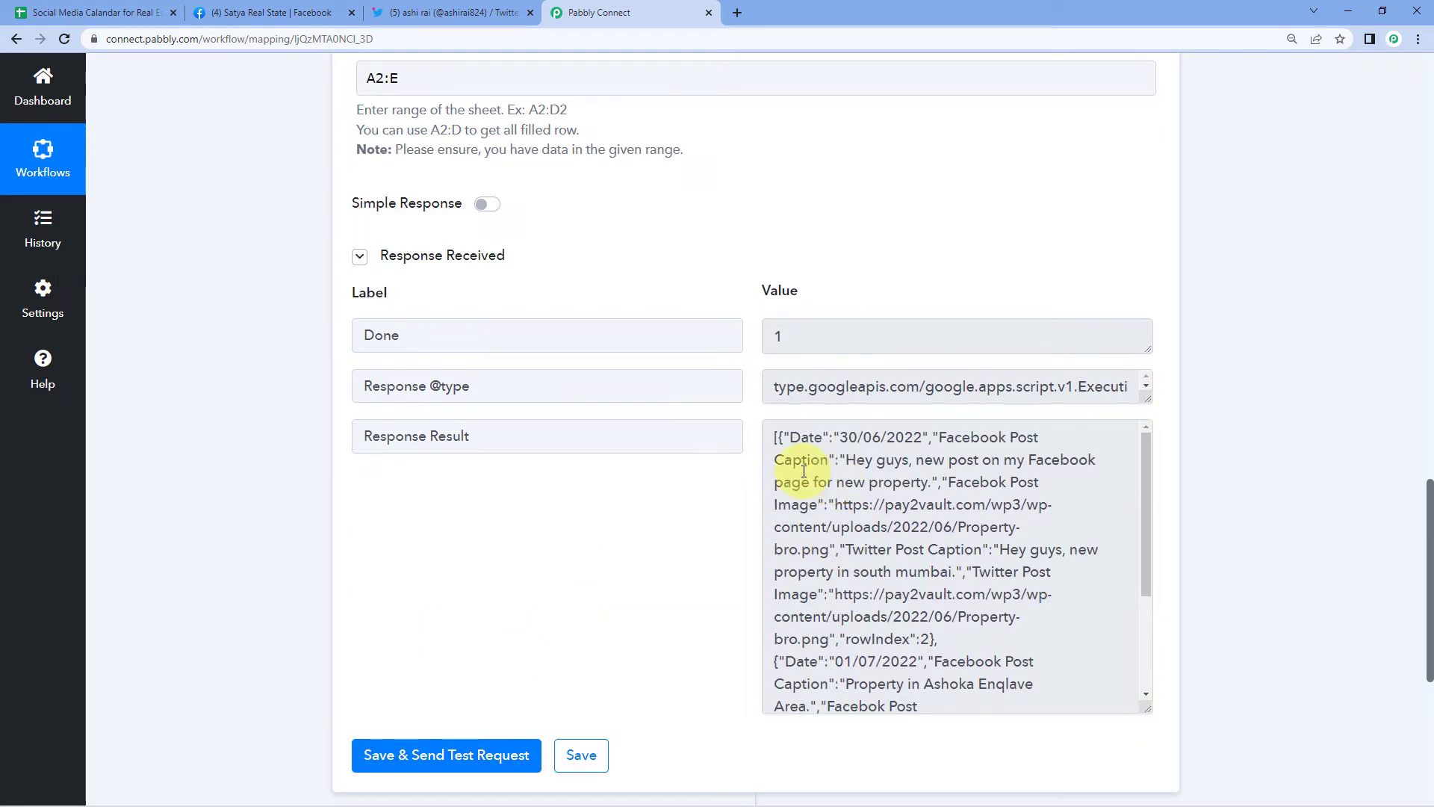
drag(781, 438, 800, 459)
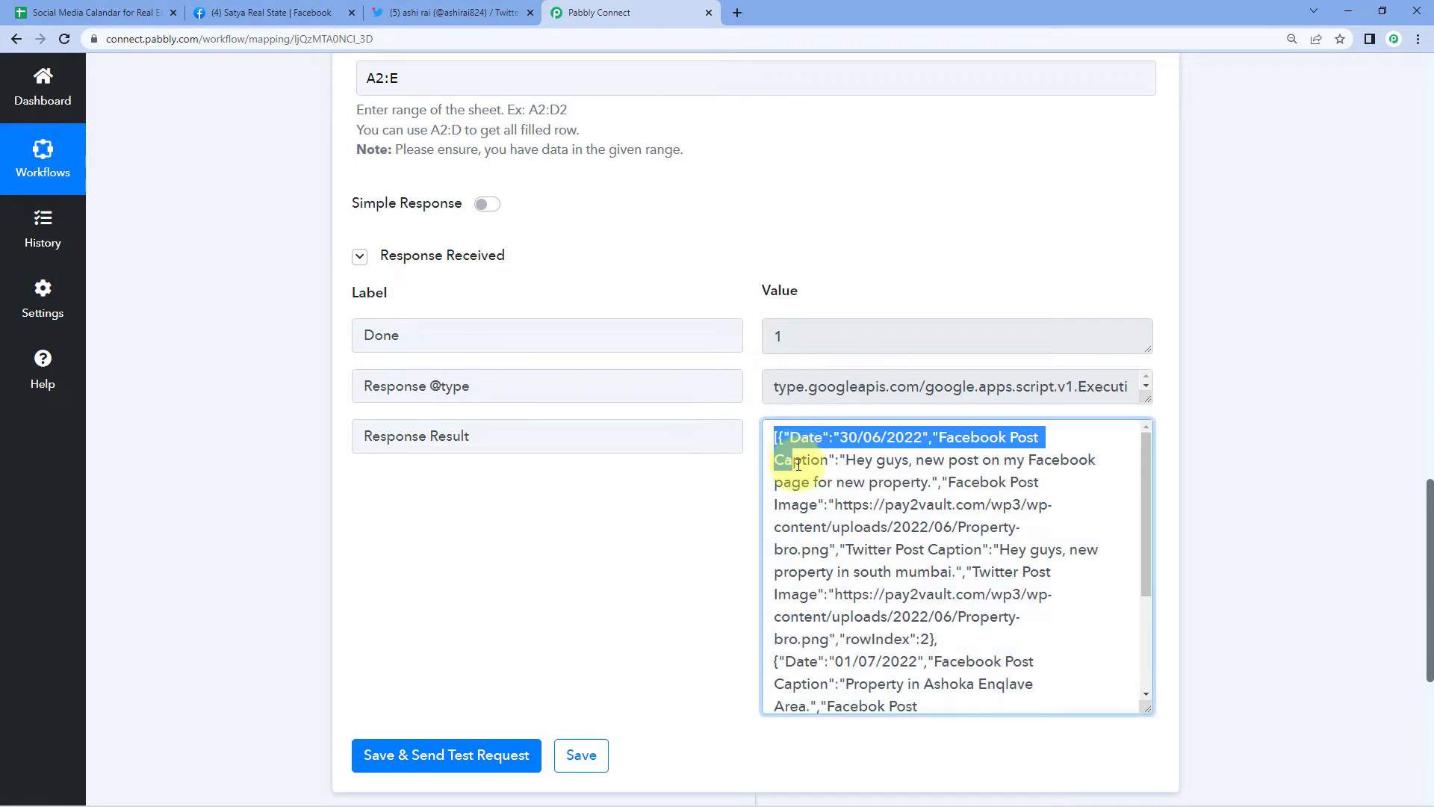
Compare the Get Row(s) response with the filled calendar rows in the spreadsheet, checking row A2:E2
click(90, 13)
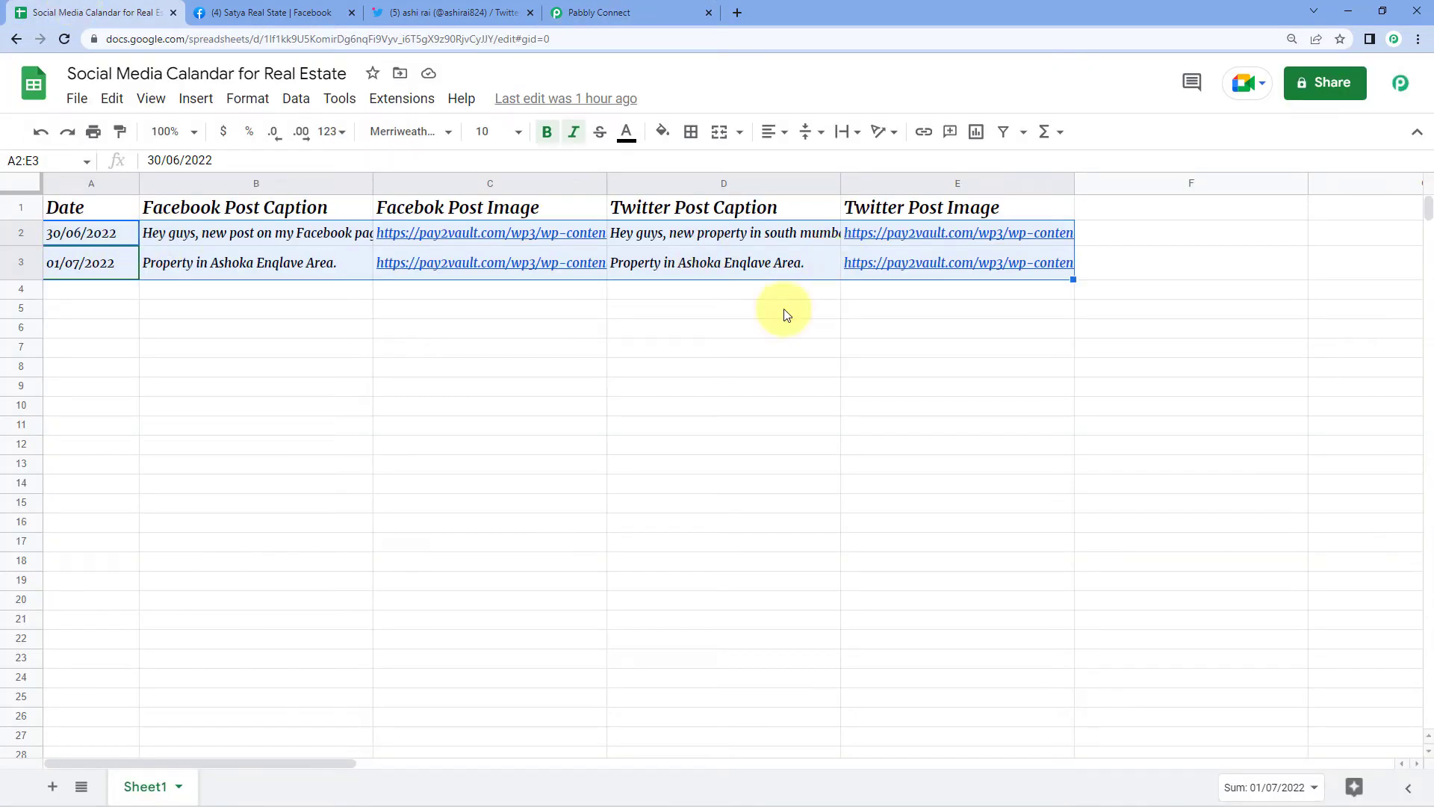
click(623, 9)
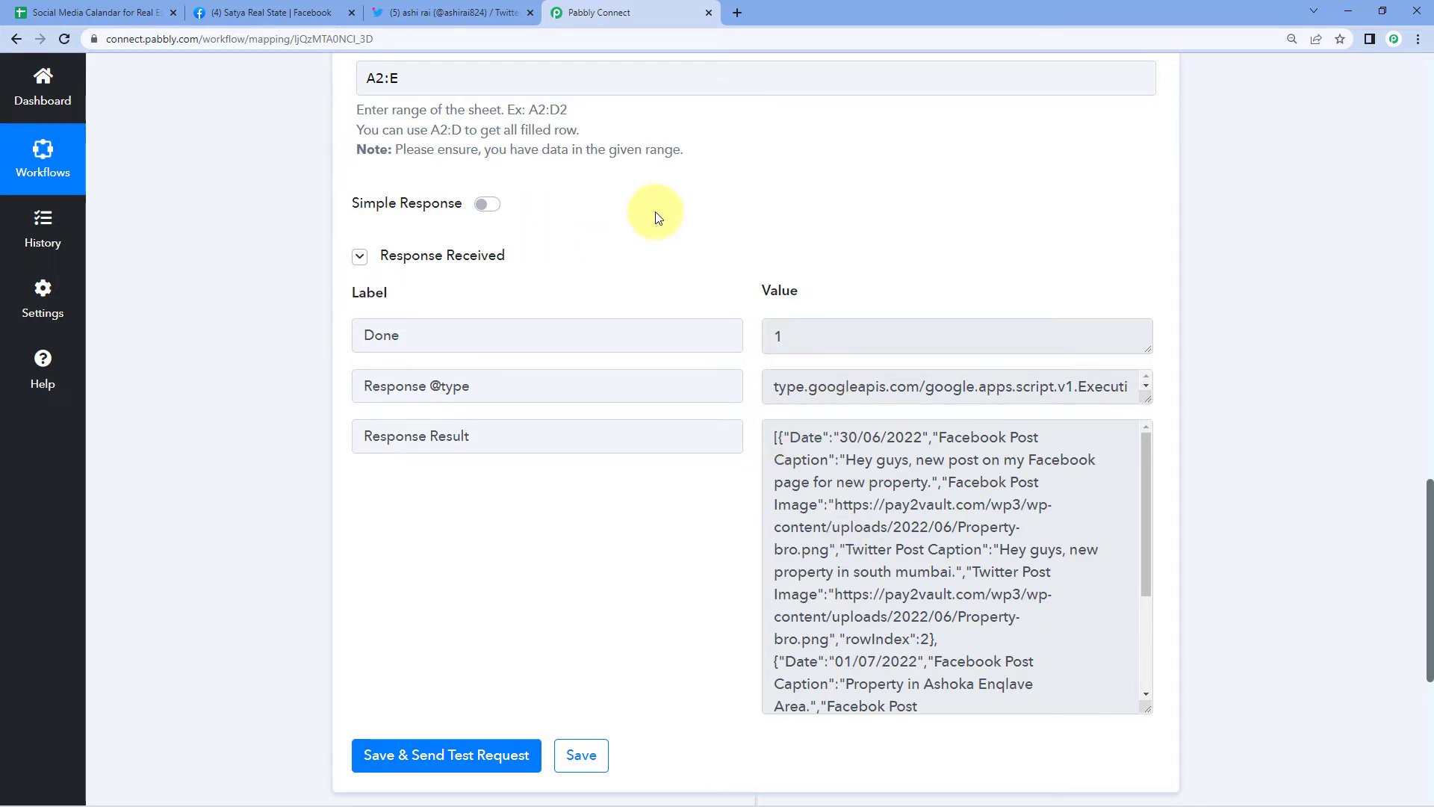
click(75, 12)
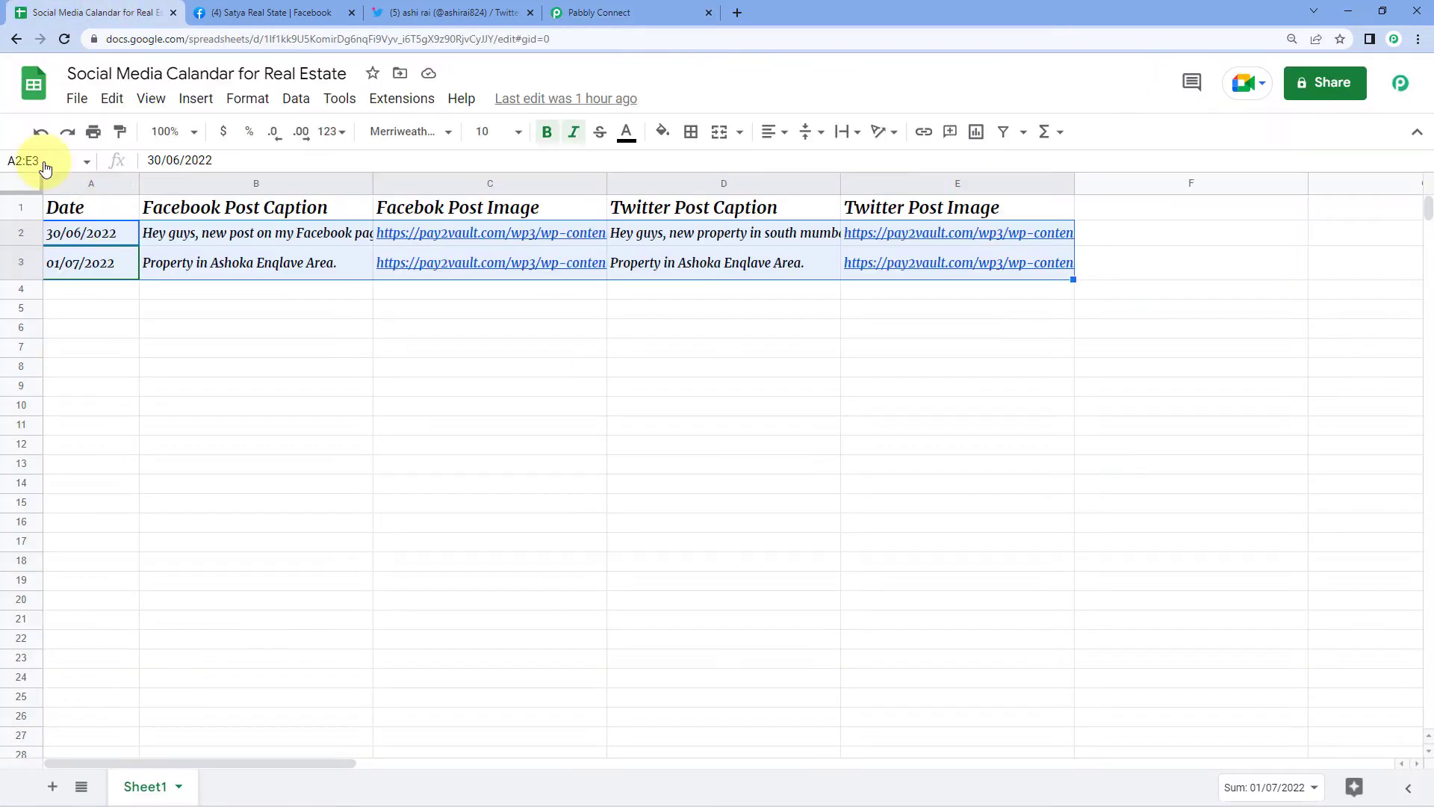
click(80, 233)
drag(186, 237, 881, 237)
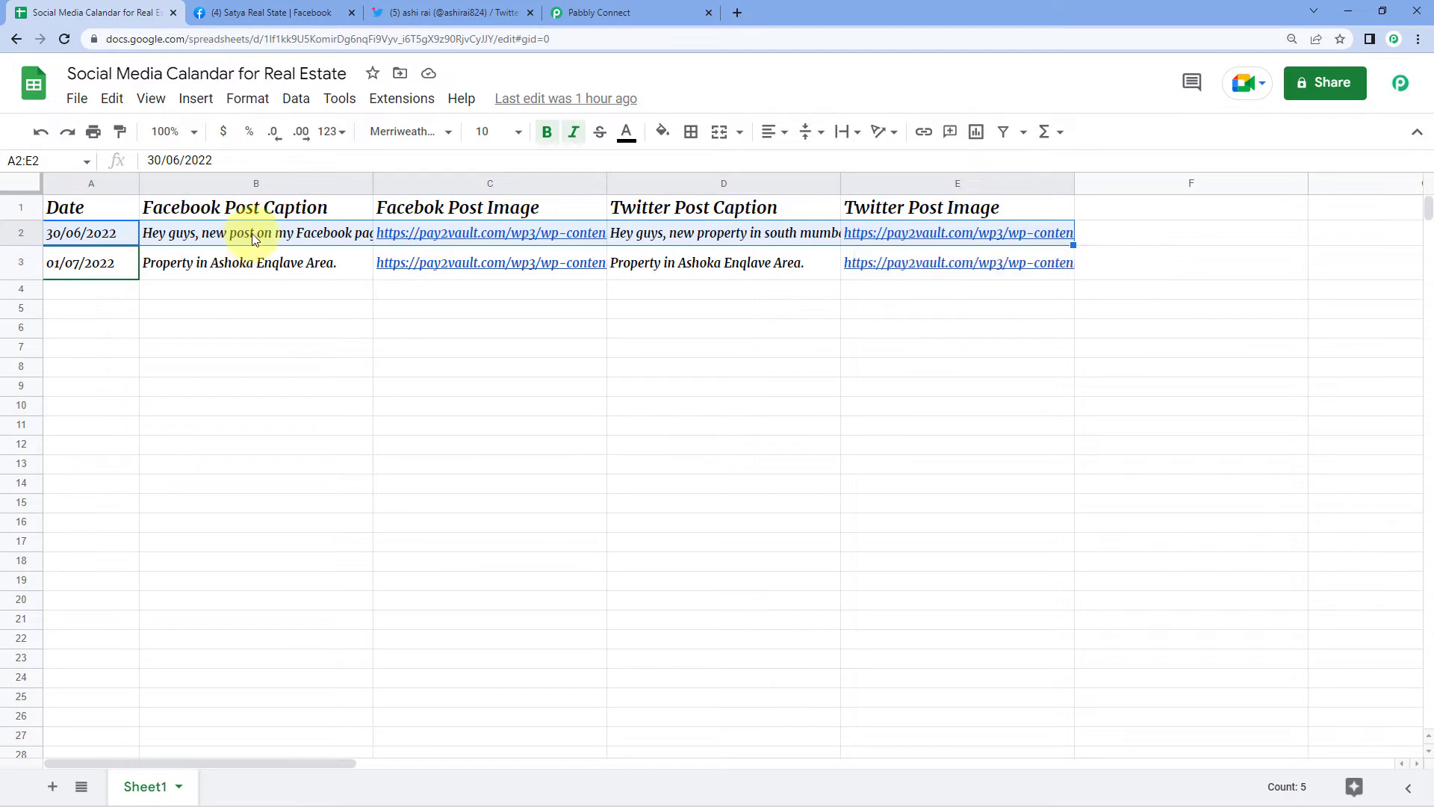
click(654, 11)
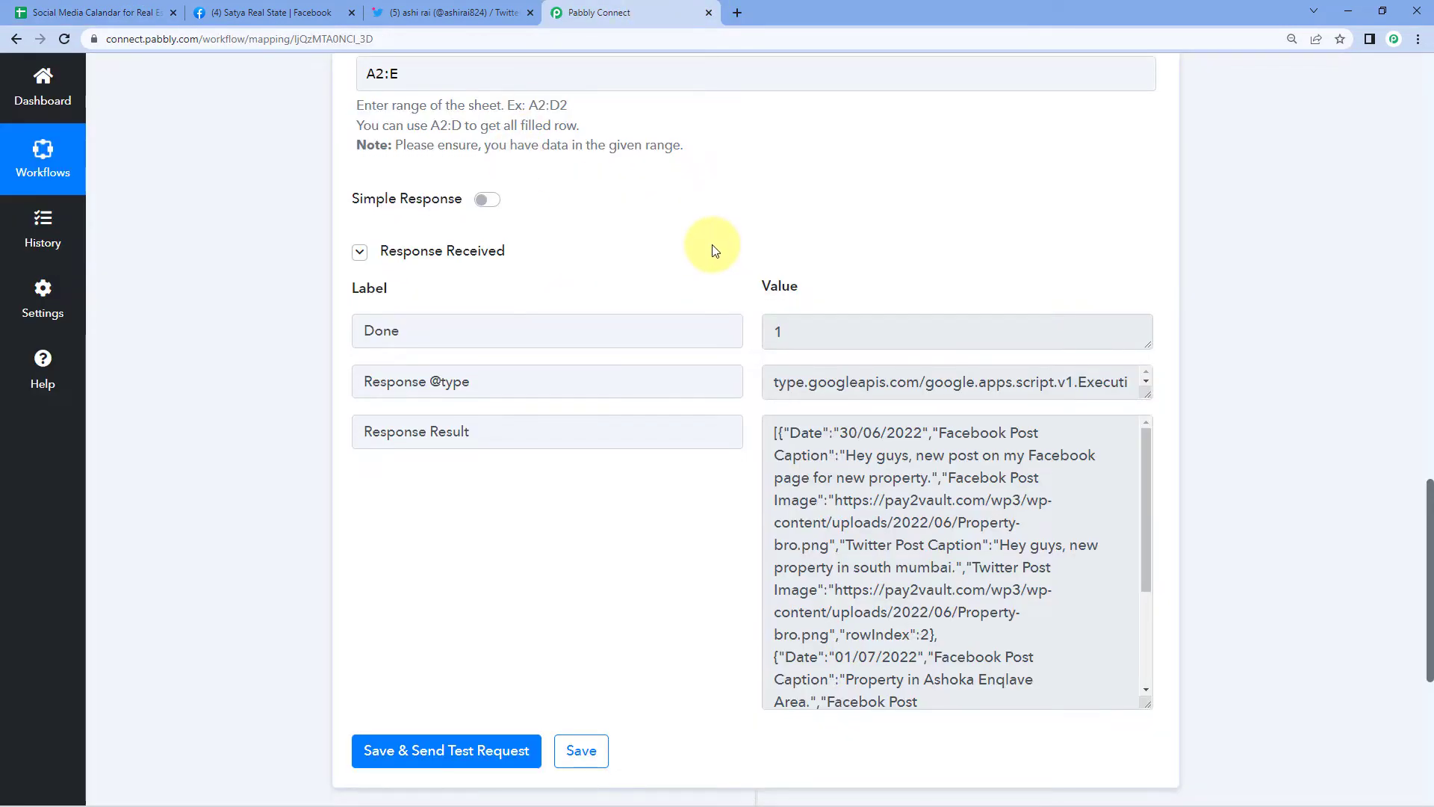
Add an action step after Get Row(s) and choose Iterator by Pabbly as its app
scroll(713, 249, down, 6)
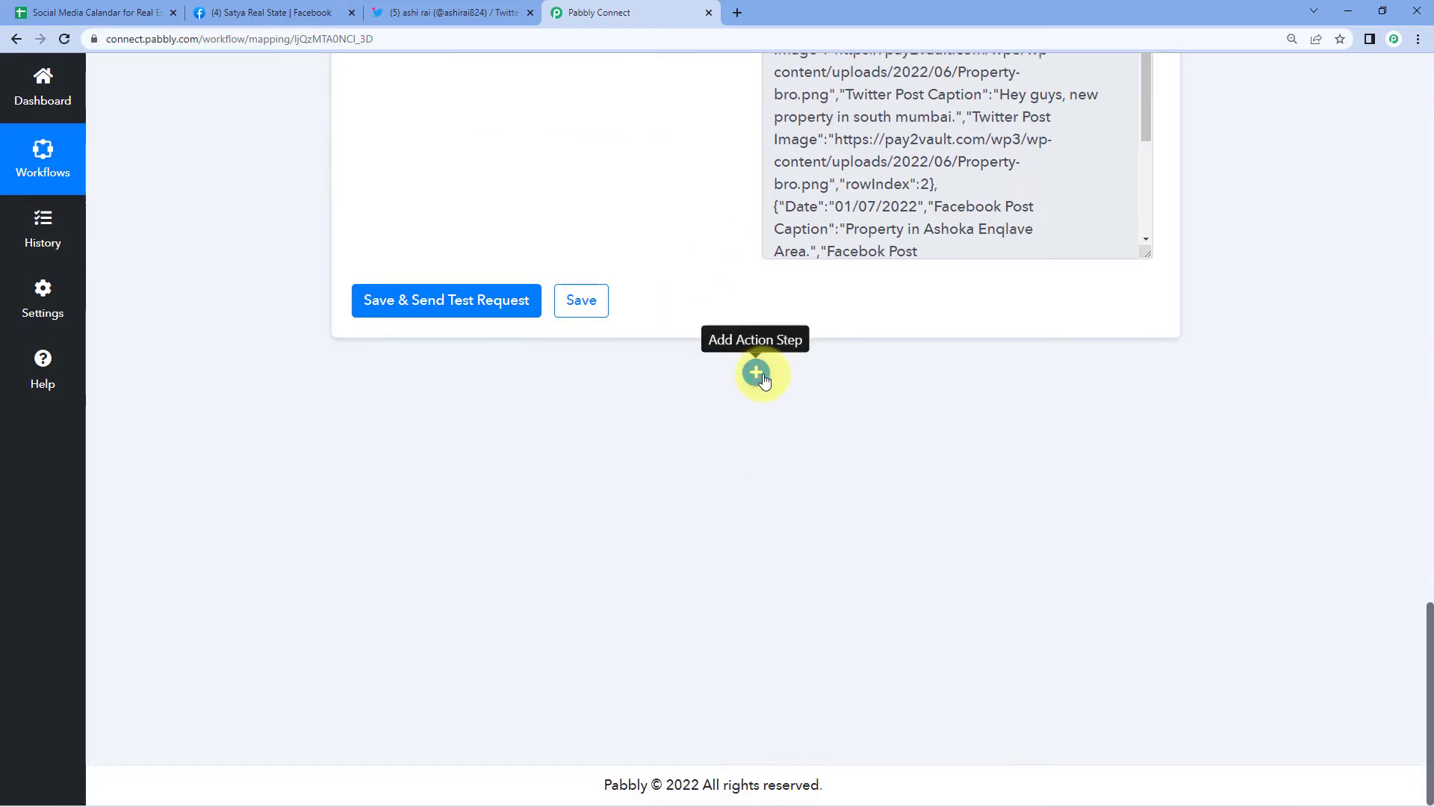
click(762, 375)
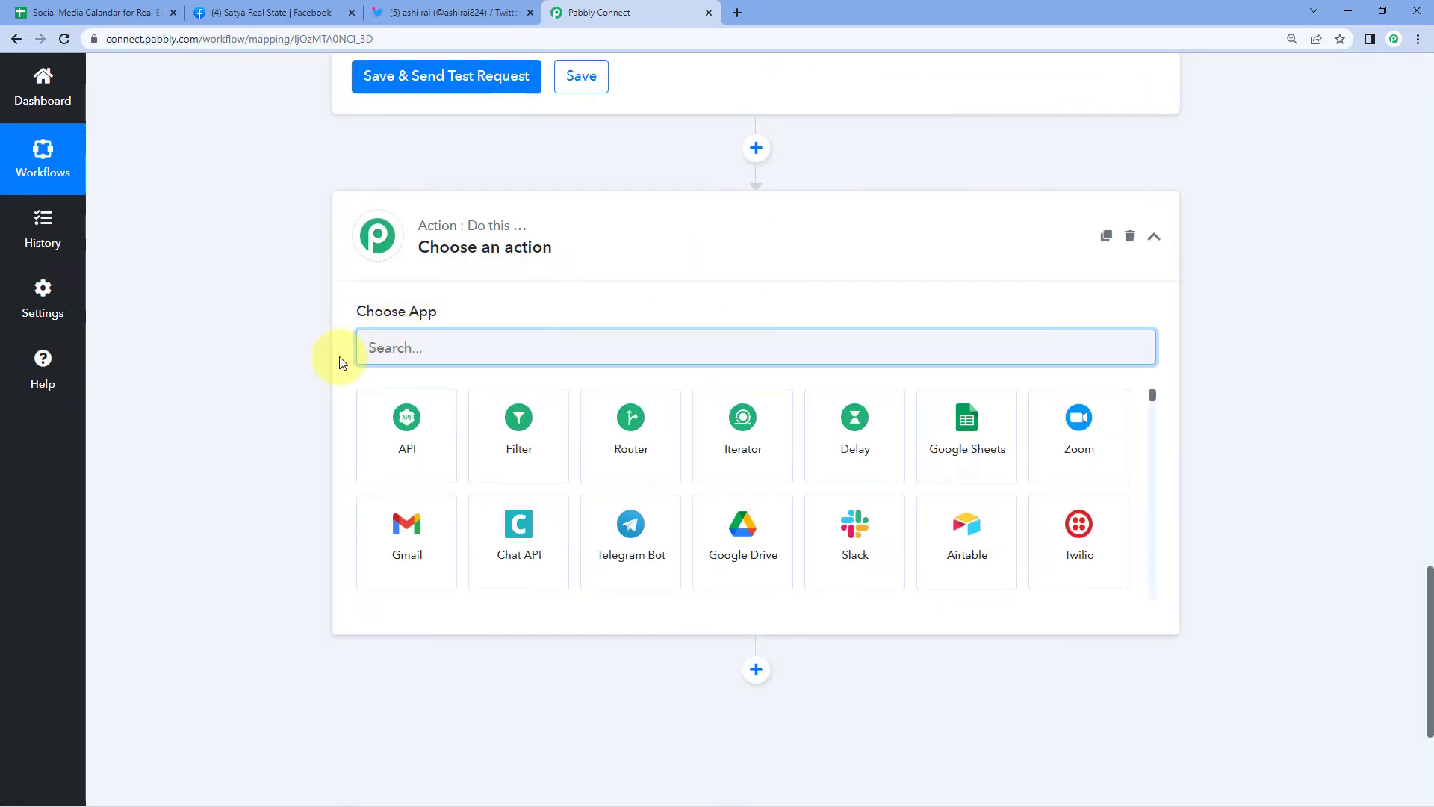
text(Ite)
click(403, 416)
scroll(246, 402, down, 2)
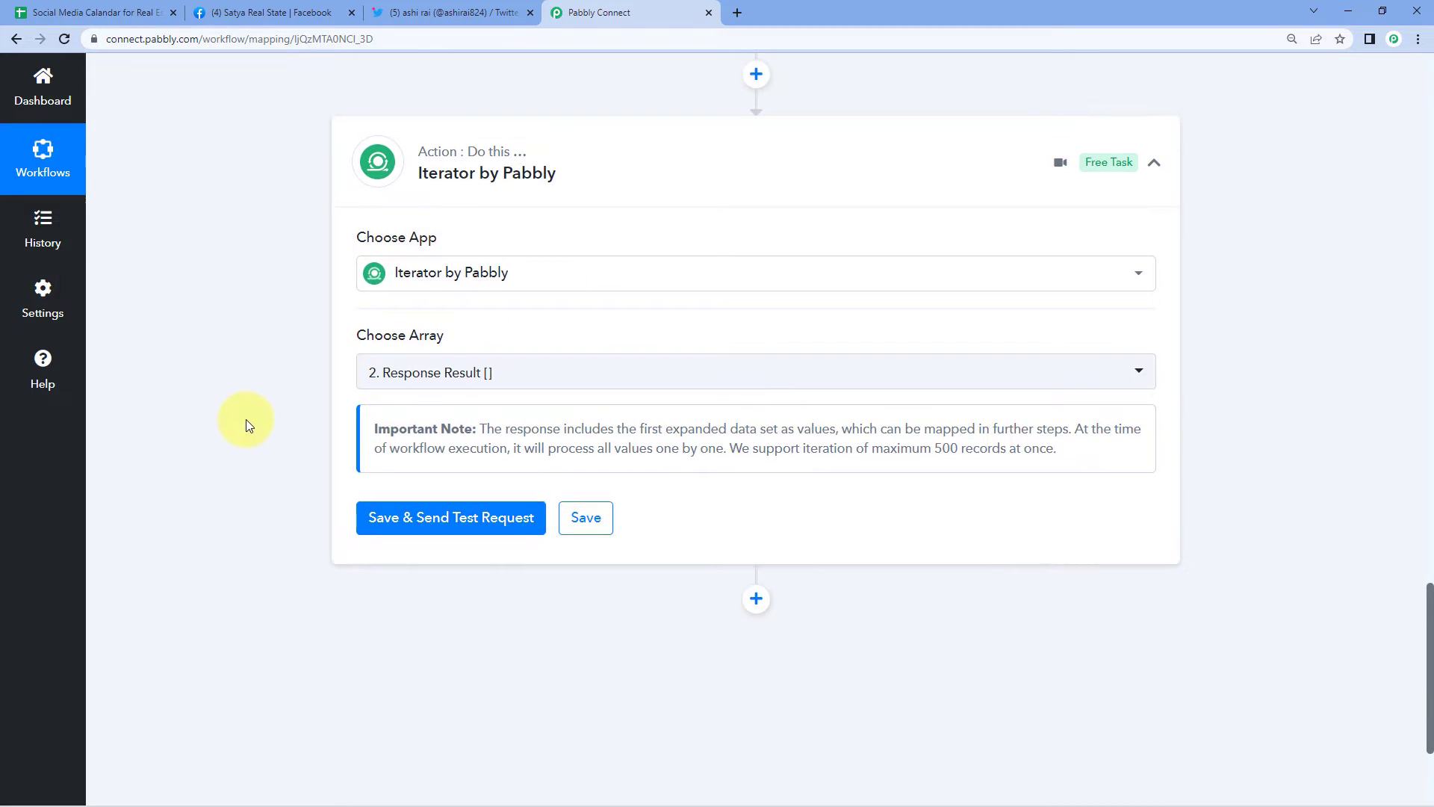
Check the Iterator's array, 2. Response Result [], against the Get Row(s) response, and save and test the Iterator
scroll(336, 437, up, 1)
scroll(522, 402, up, 1)
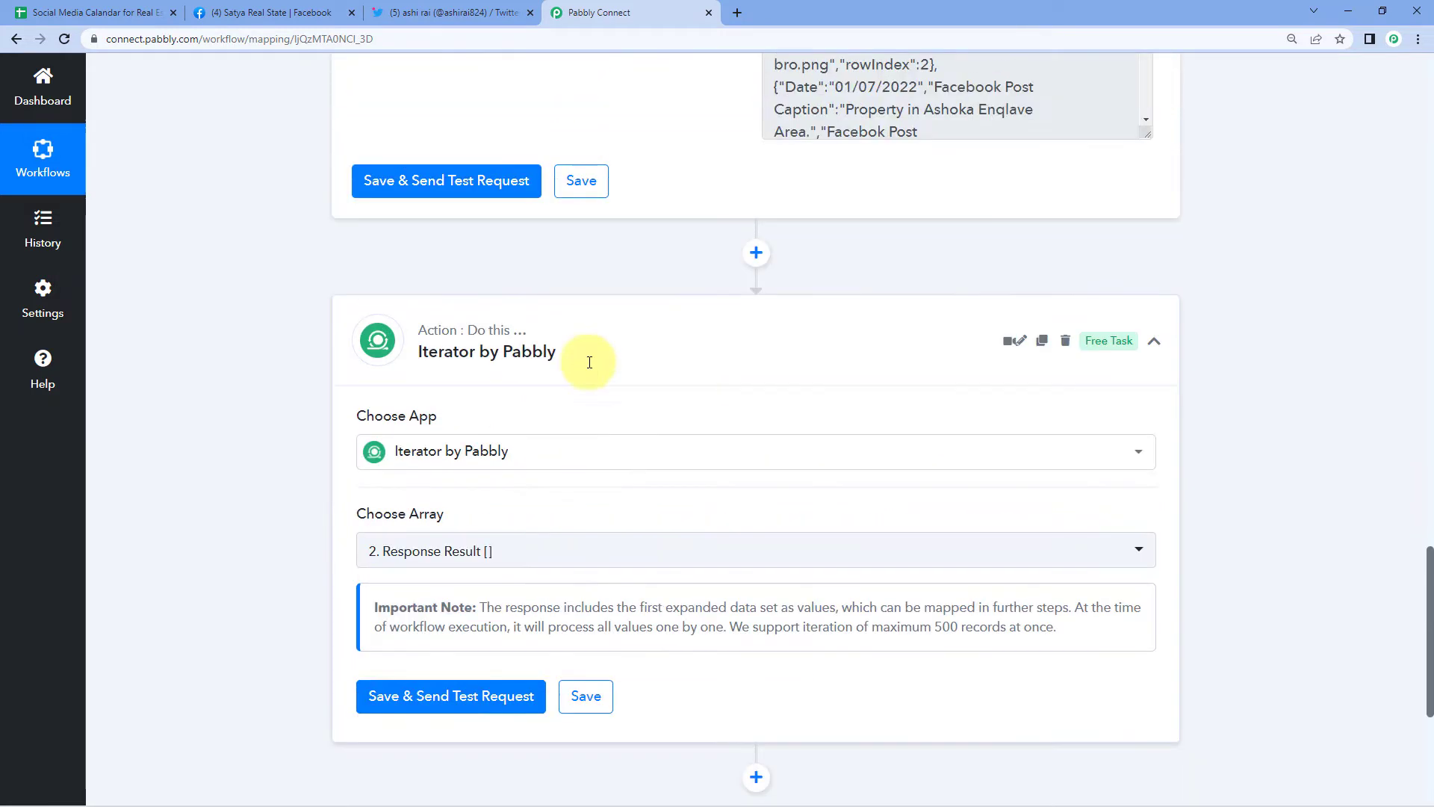
scroll(554, 401, up, 4)
scroll(706, 384, down, 4)
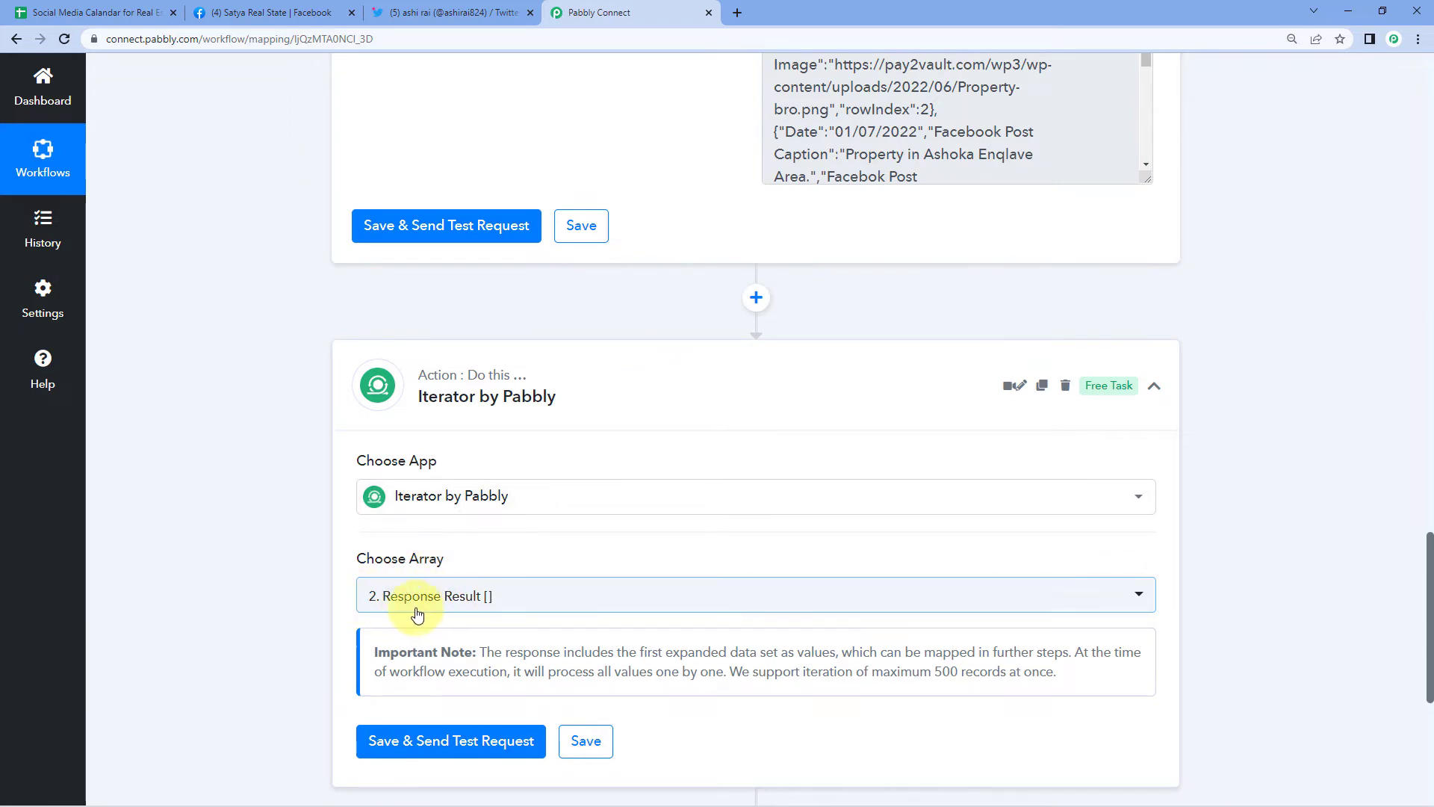
scroll(552, 297, up, 5)
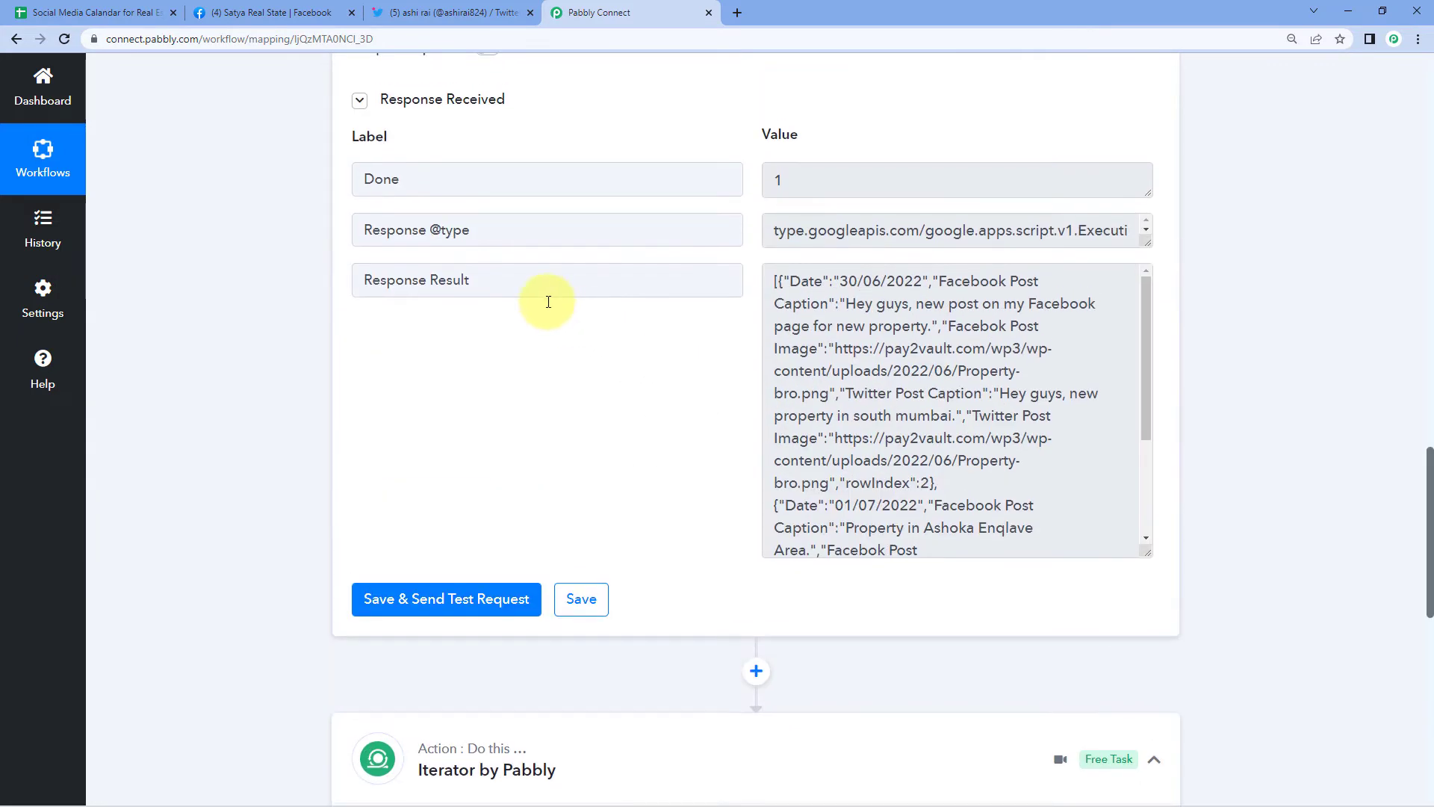
scroll(430, 385, down, 7)
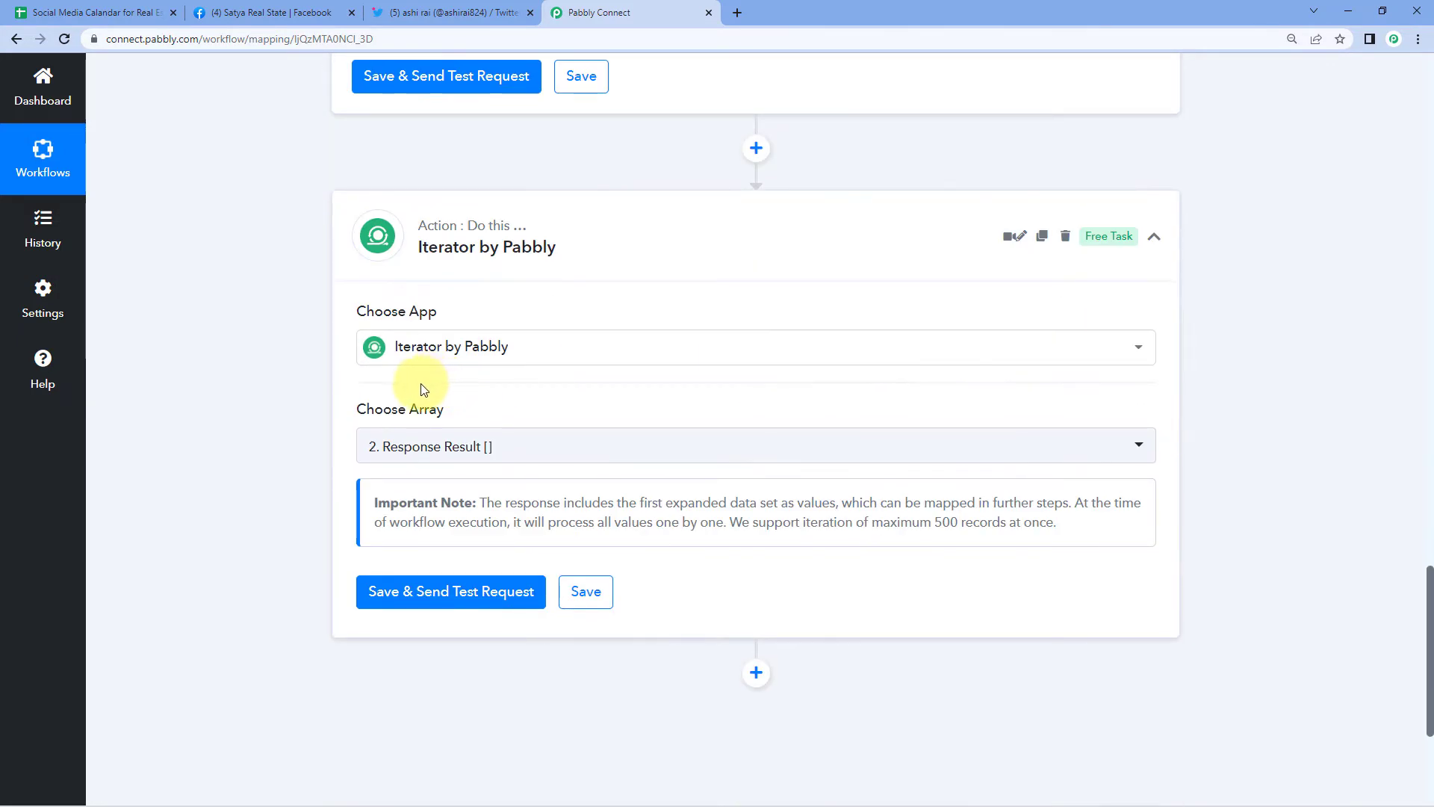
scroll(422, 389, down, 3)
click(468, 374)
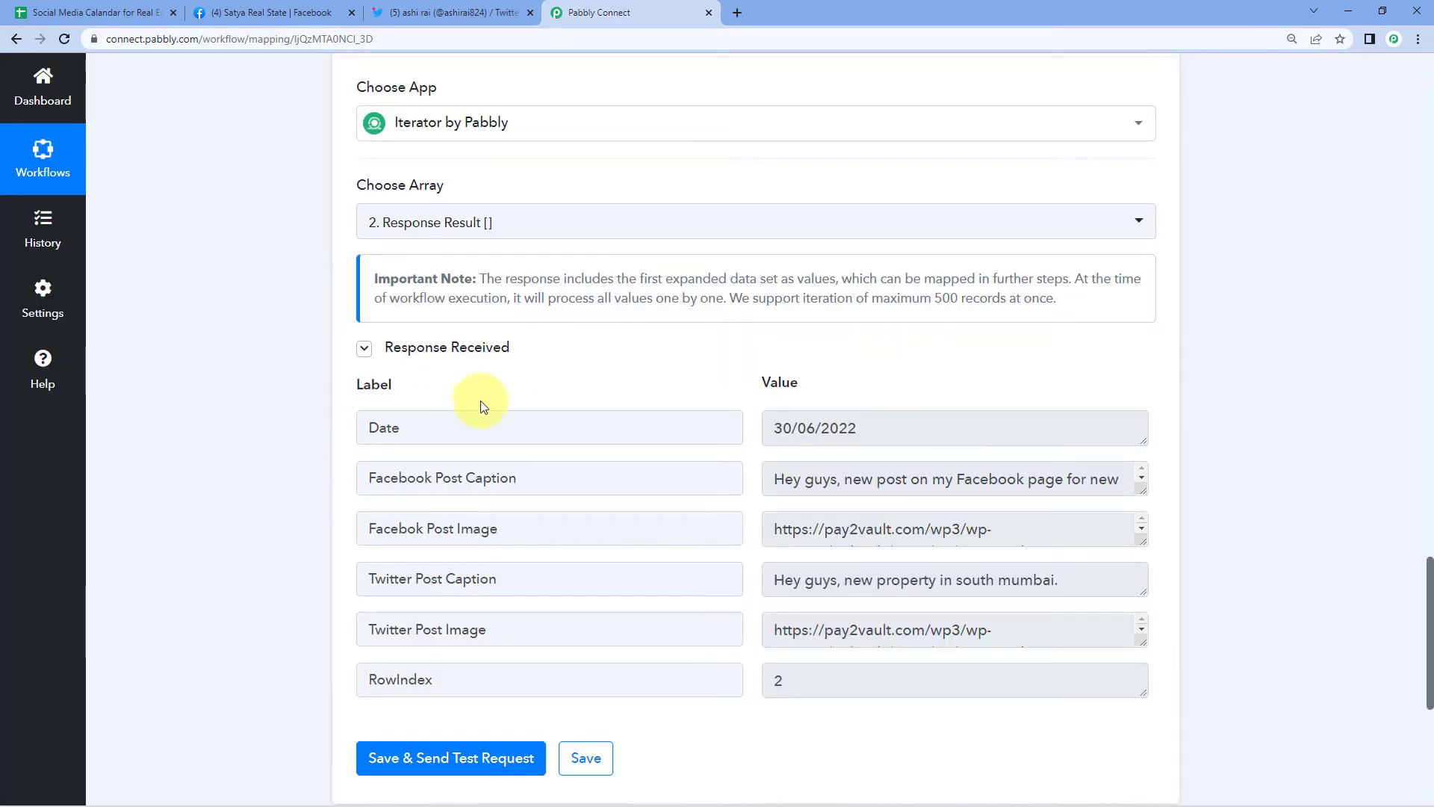
Compare the Iterator response with the Get Row(s) result and the calendar spreadsheet, and examine its Date value
scroll(640, 374, up, 12)
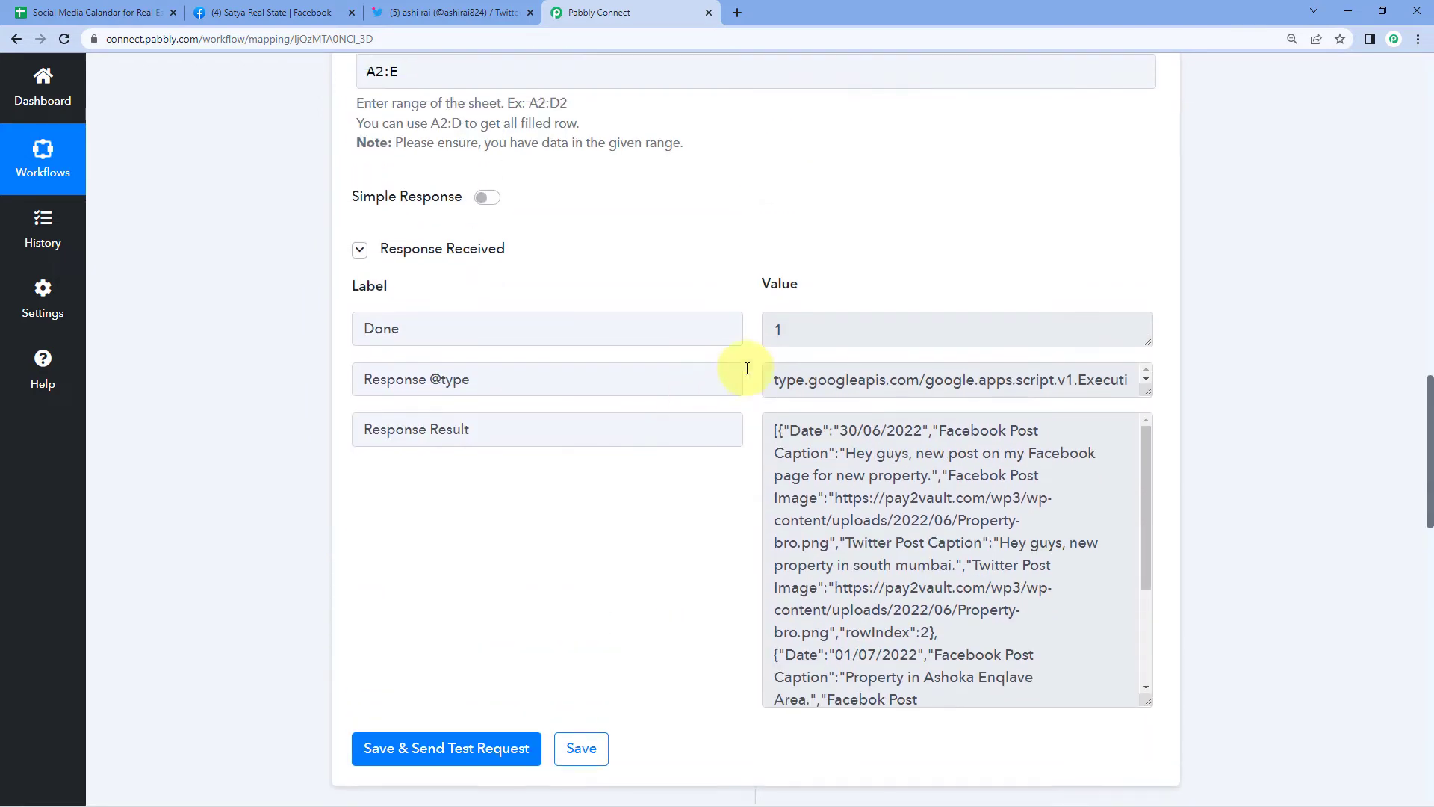
scroll(737, 439, down, 13)
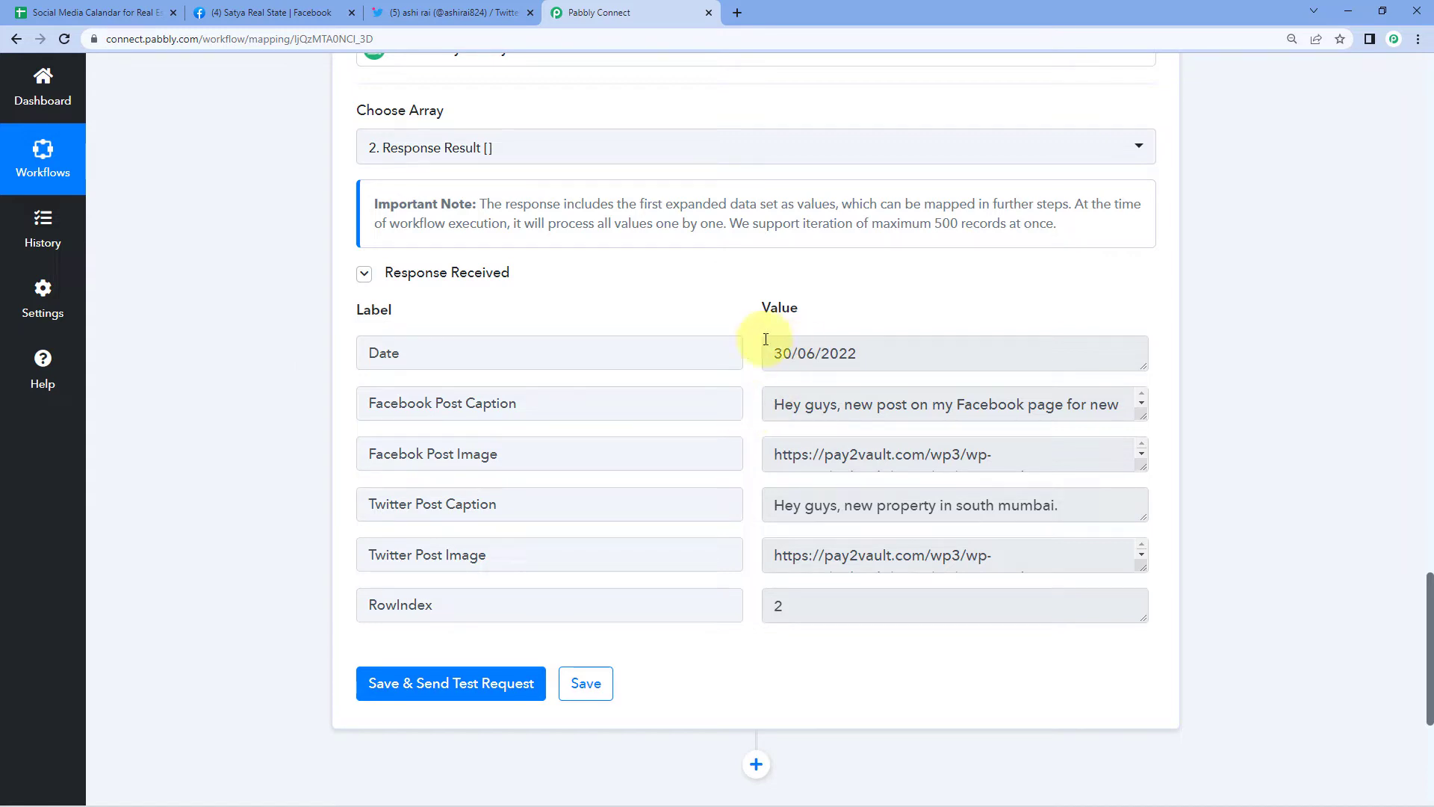
scroll(714, 321, up, 10)
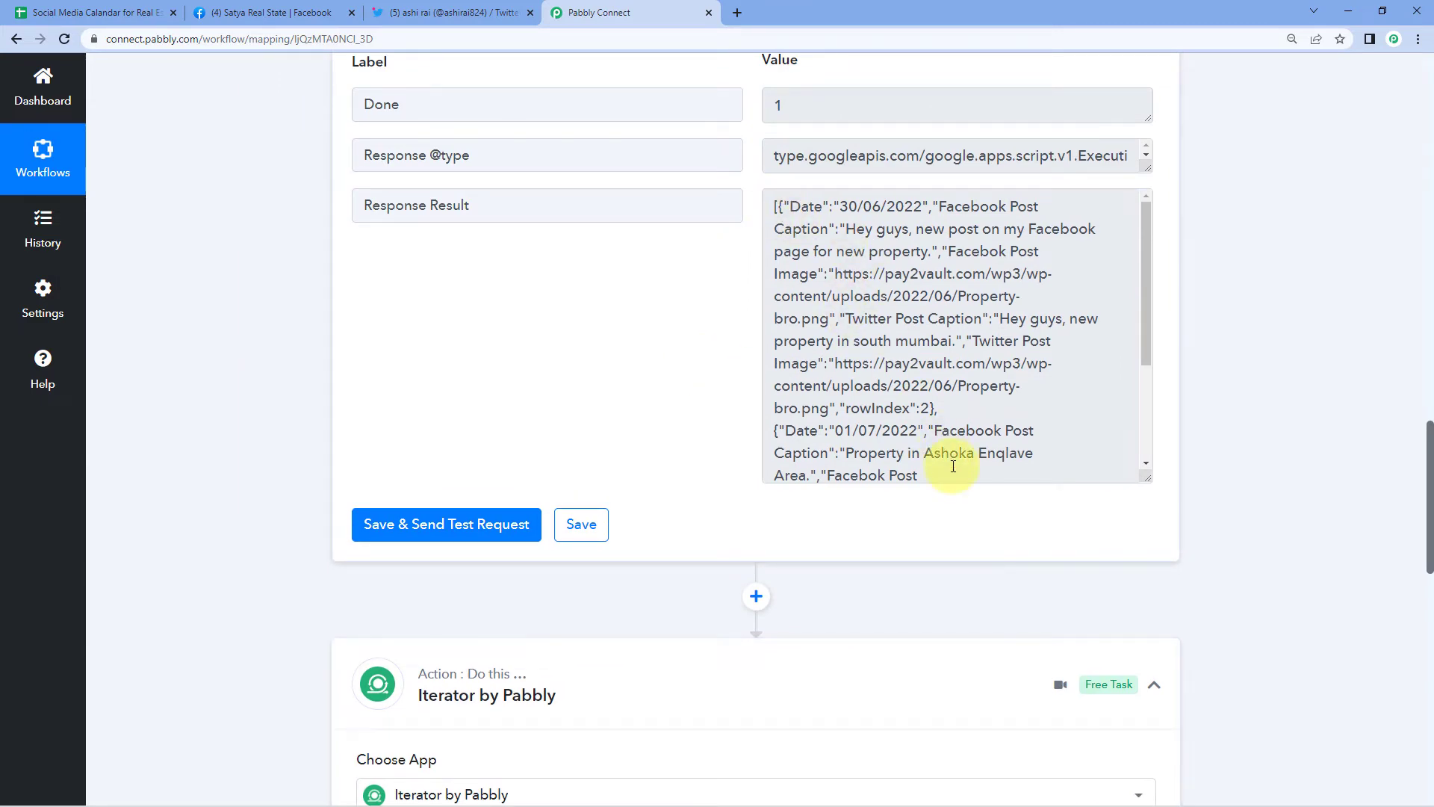
scroll(675, 415, down, 10)
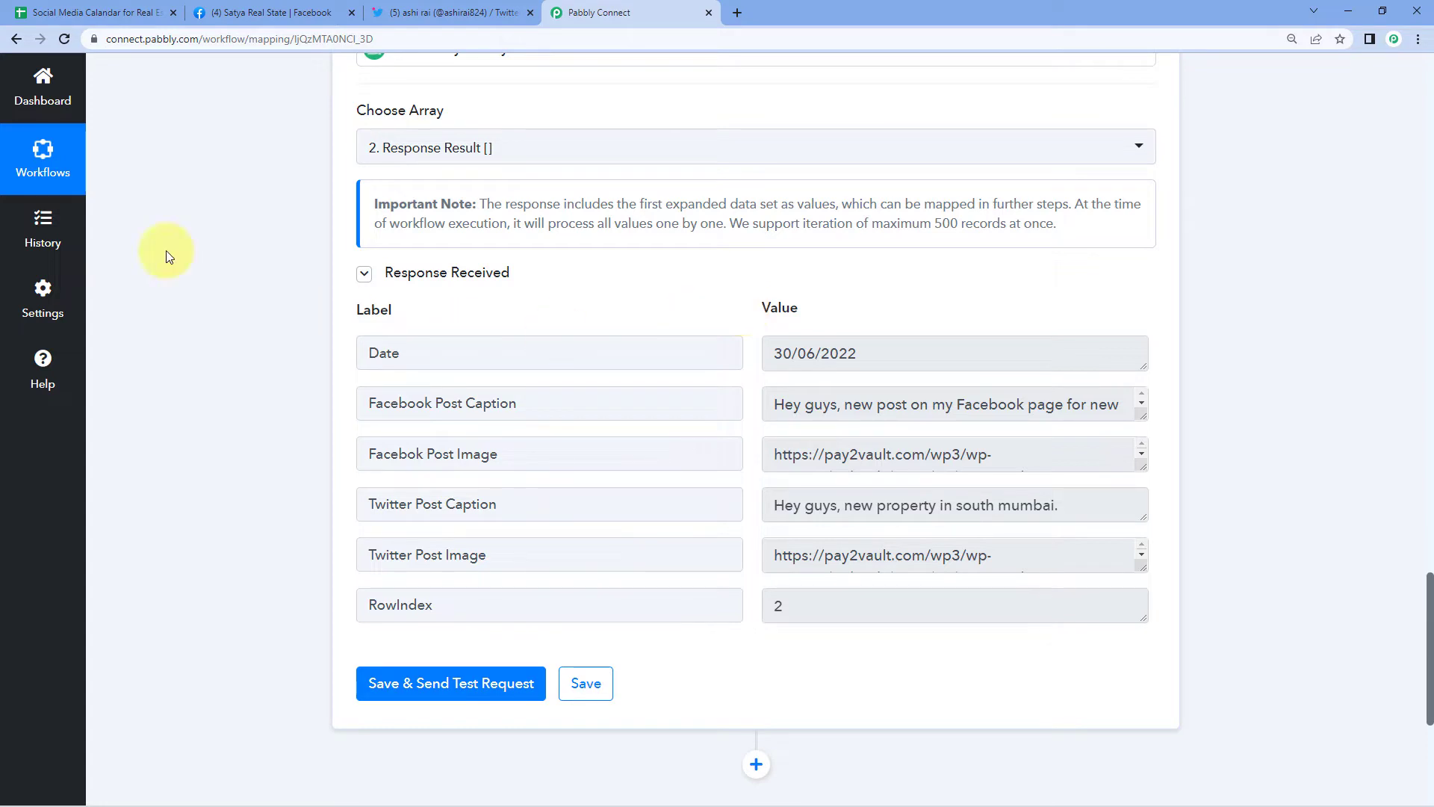
click(119, 13)
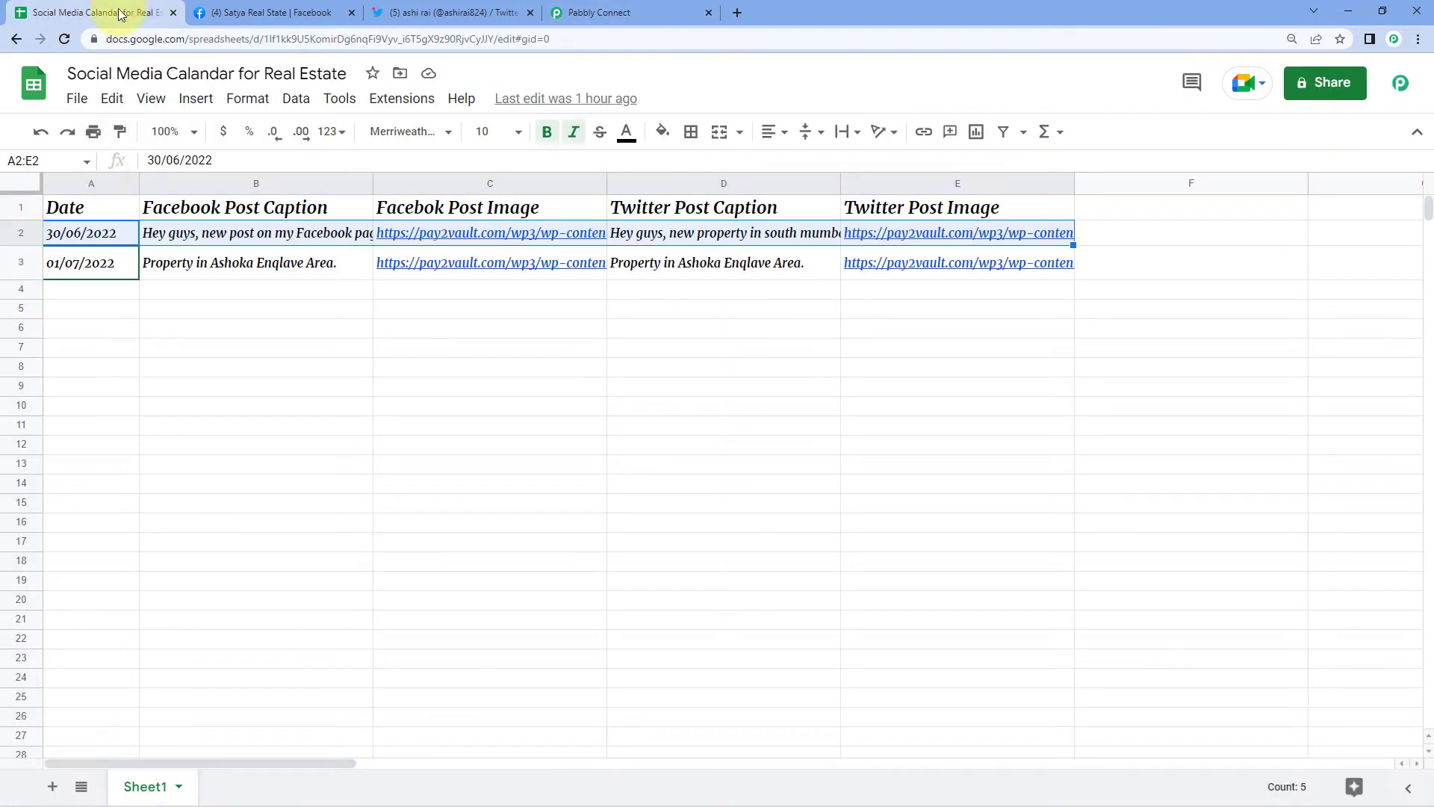
click(630, 13)
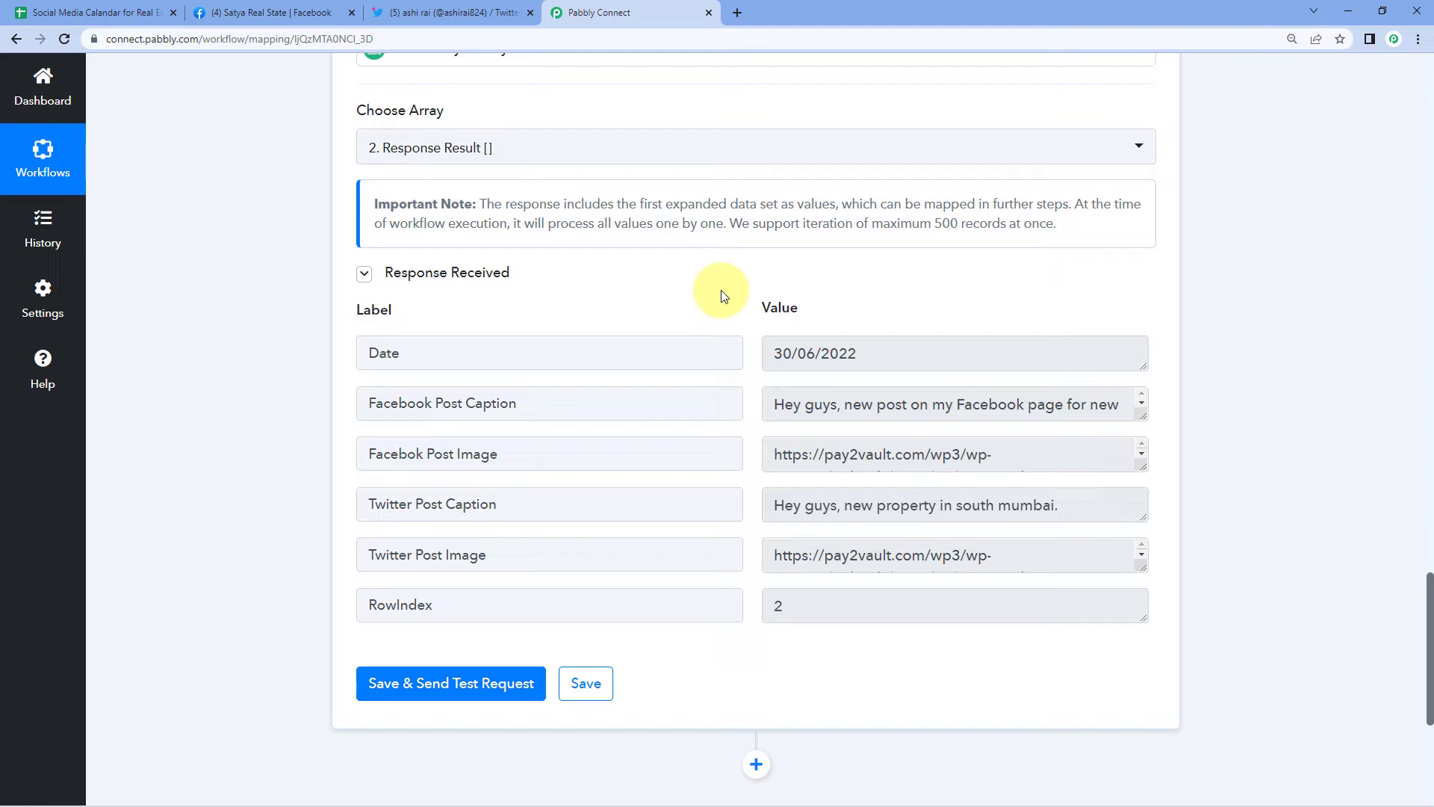
drag(872, 352, 747, 348)
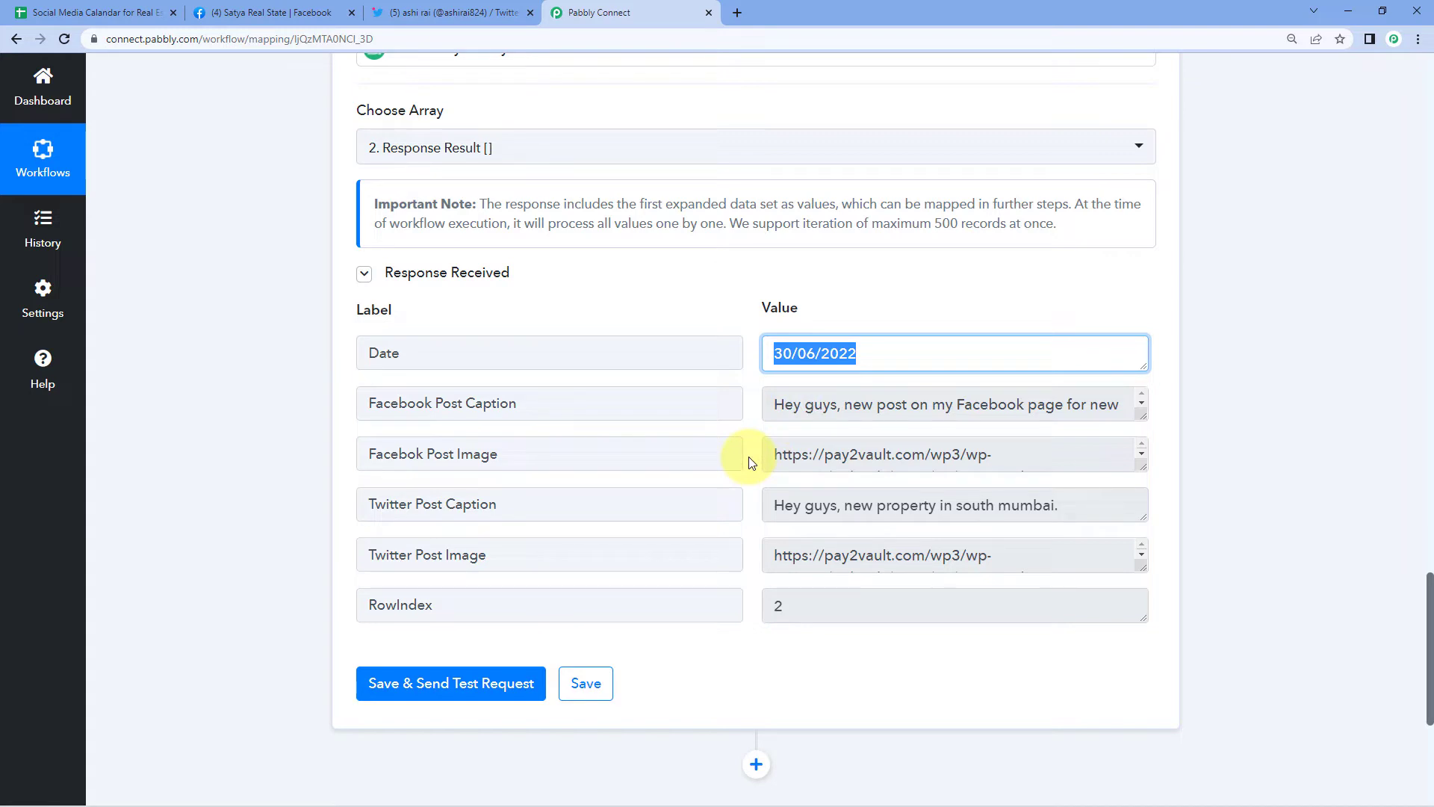
click(747, 322)
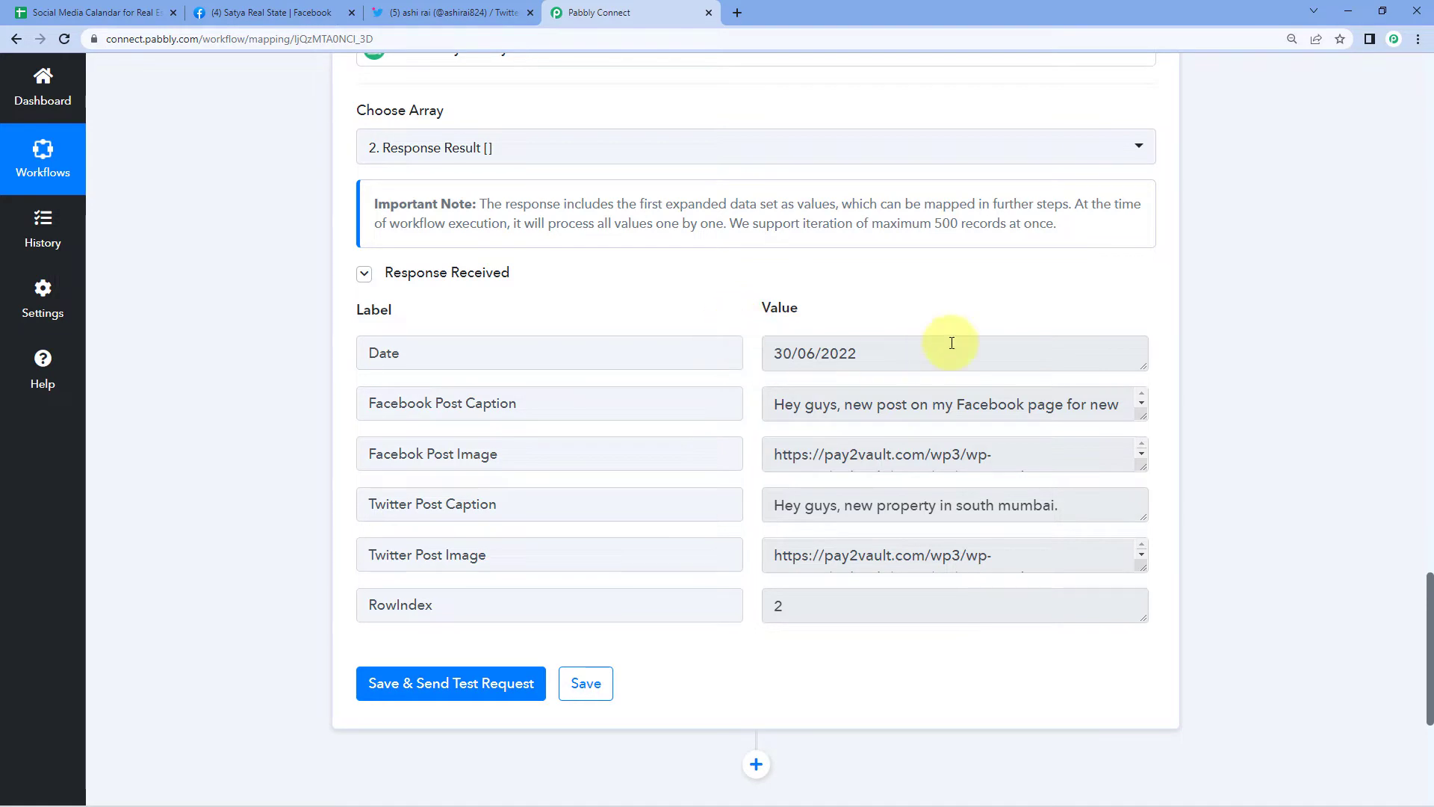
Add a Date/Time Formatter by Pabbly action after the Iterator with the Current Date event, and connect it
scroll(1158, 298, down, 4)
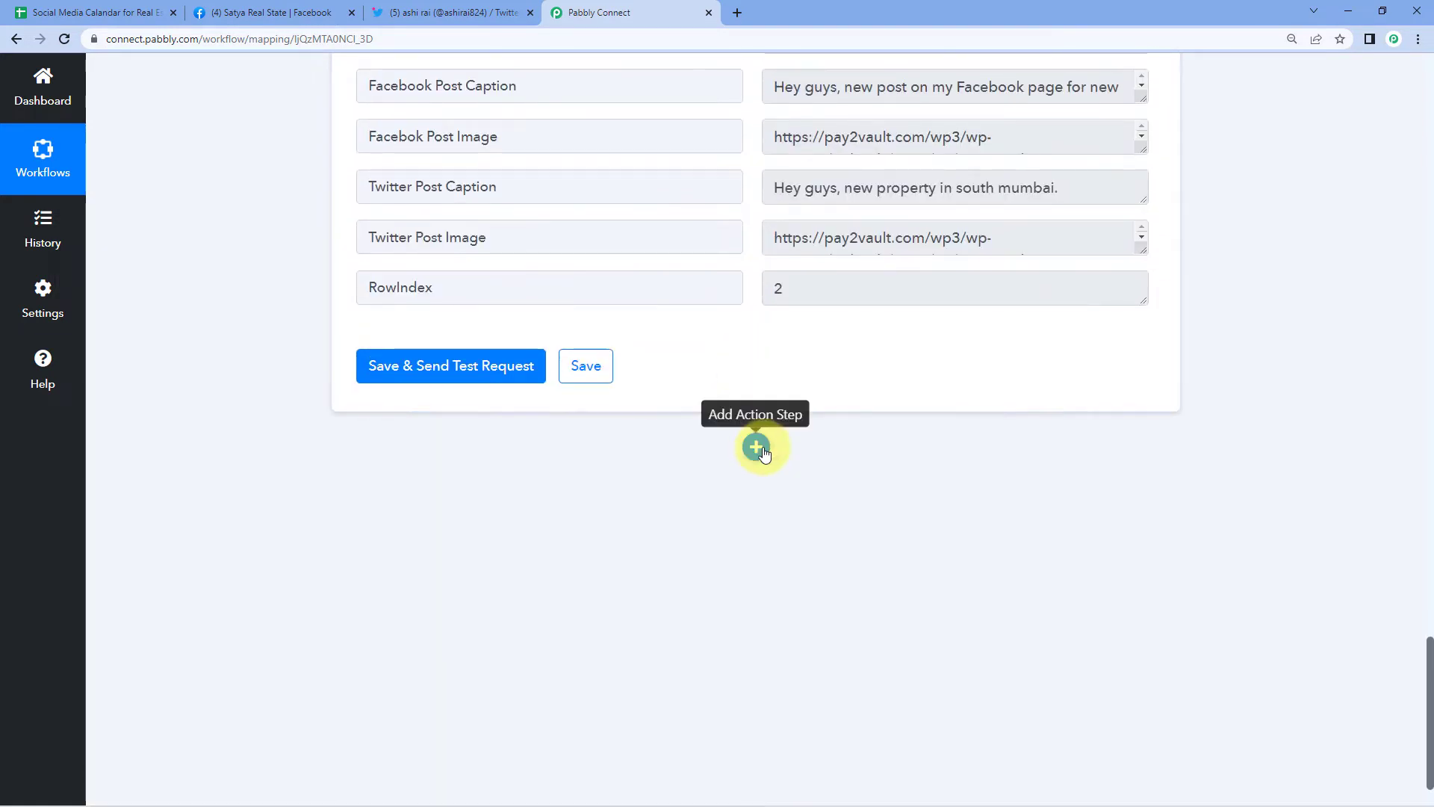
click(756, 446)
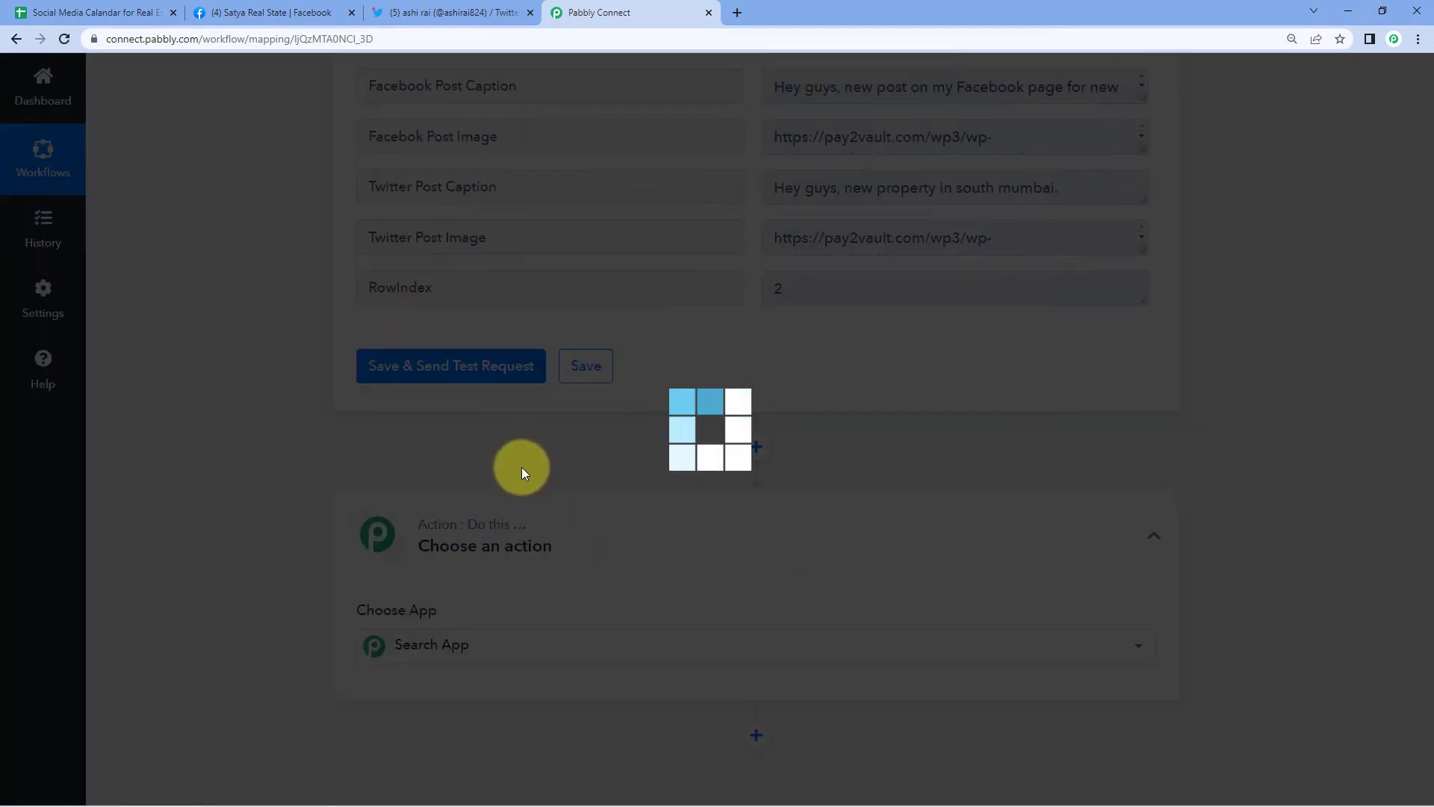
text(Date)
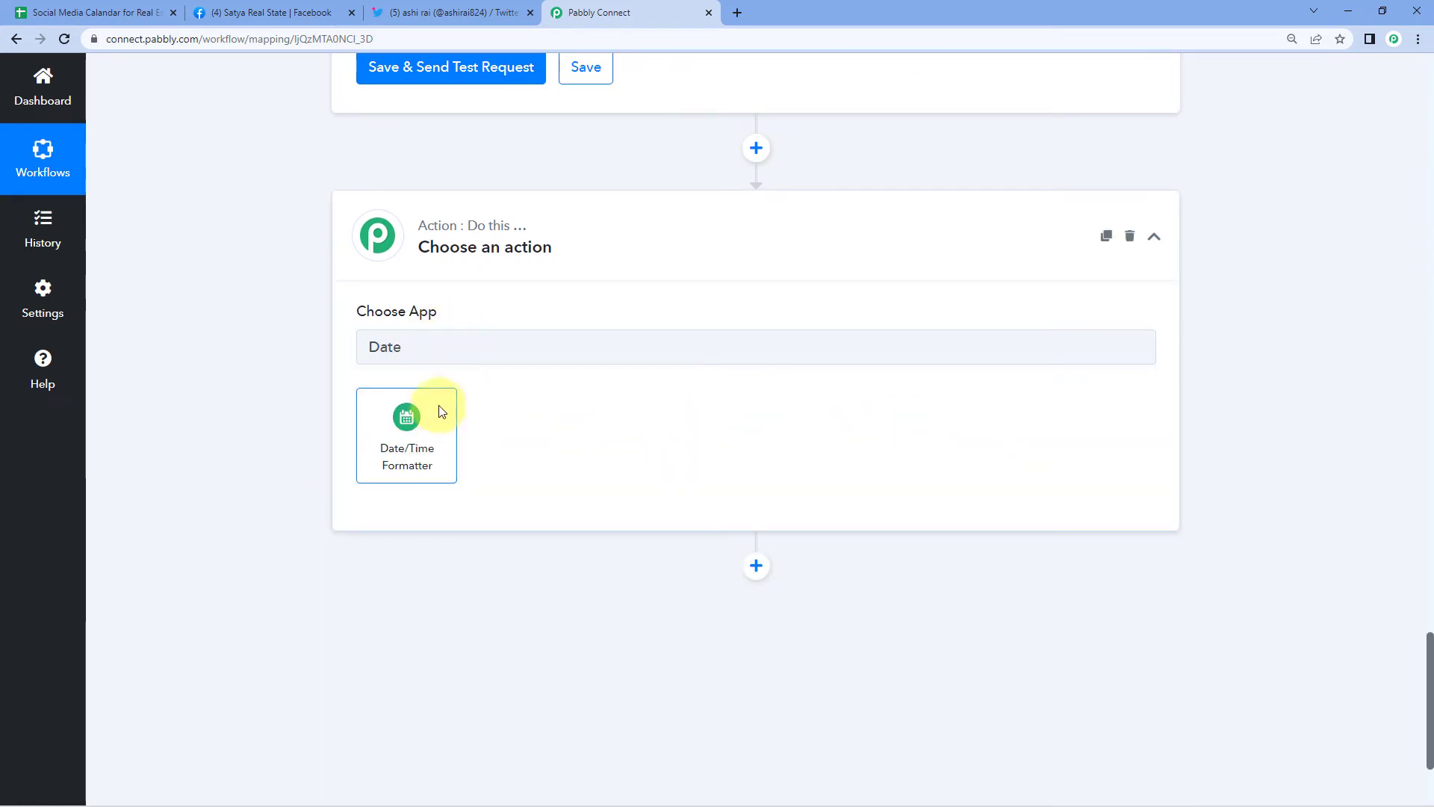
click(440, 419)
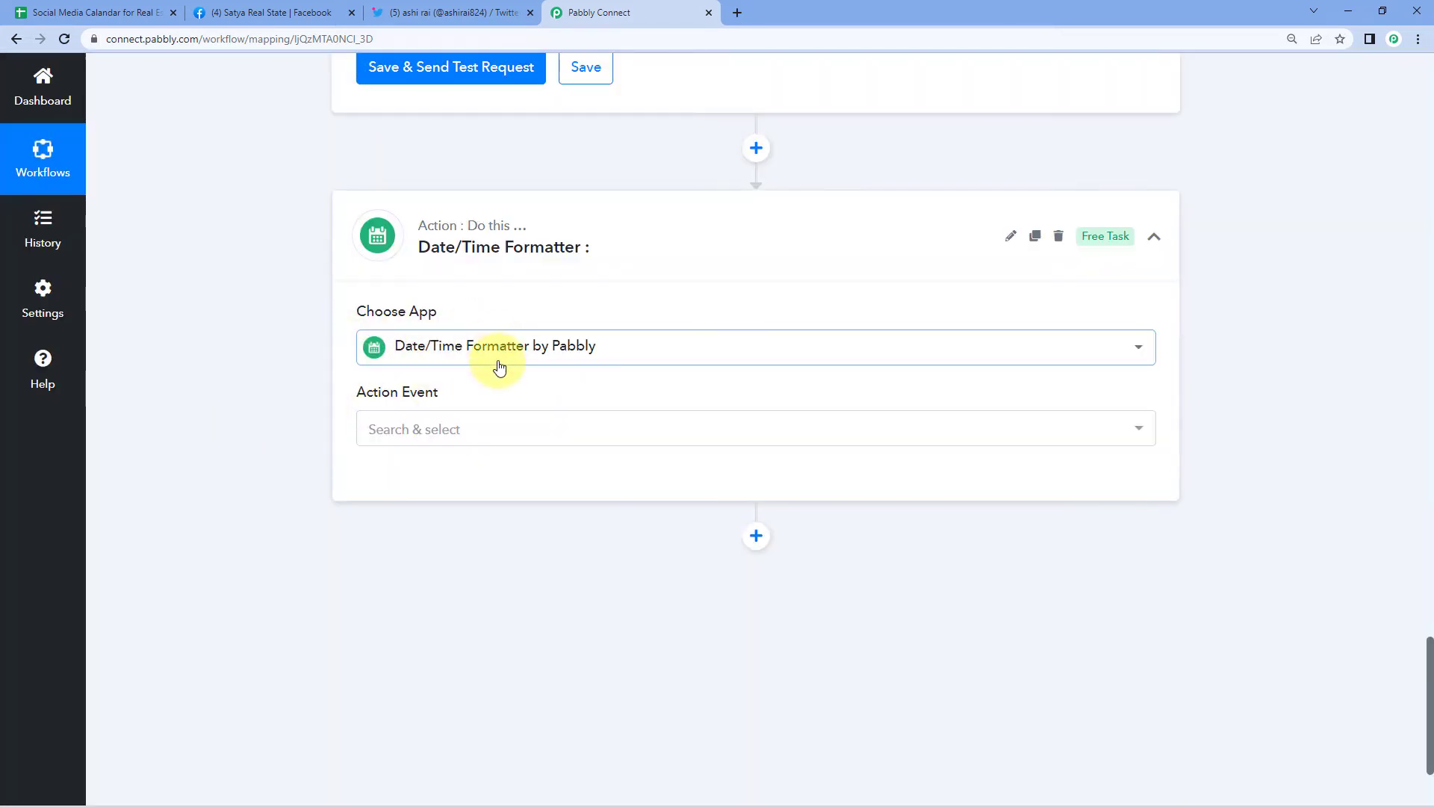
click(469, 433)
scroll(321, 416, down, 2)
click(473, 551)
click(402, 327)
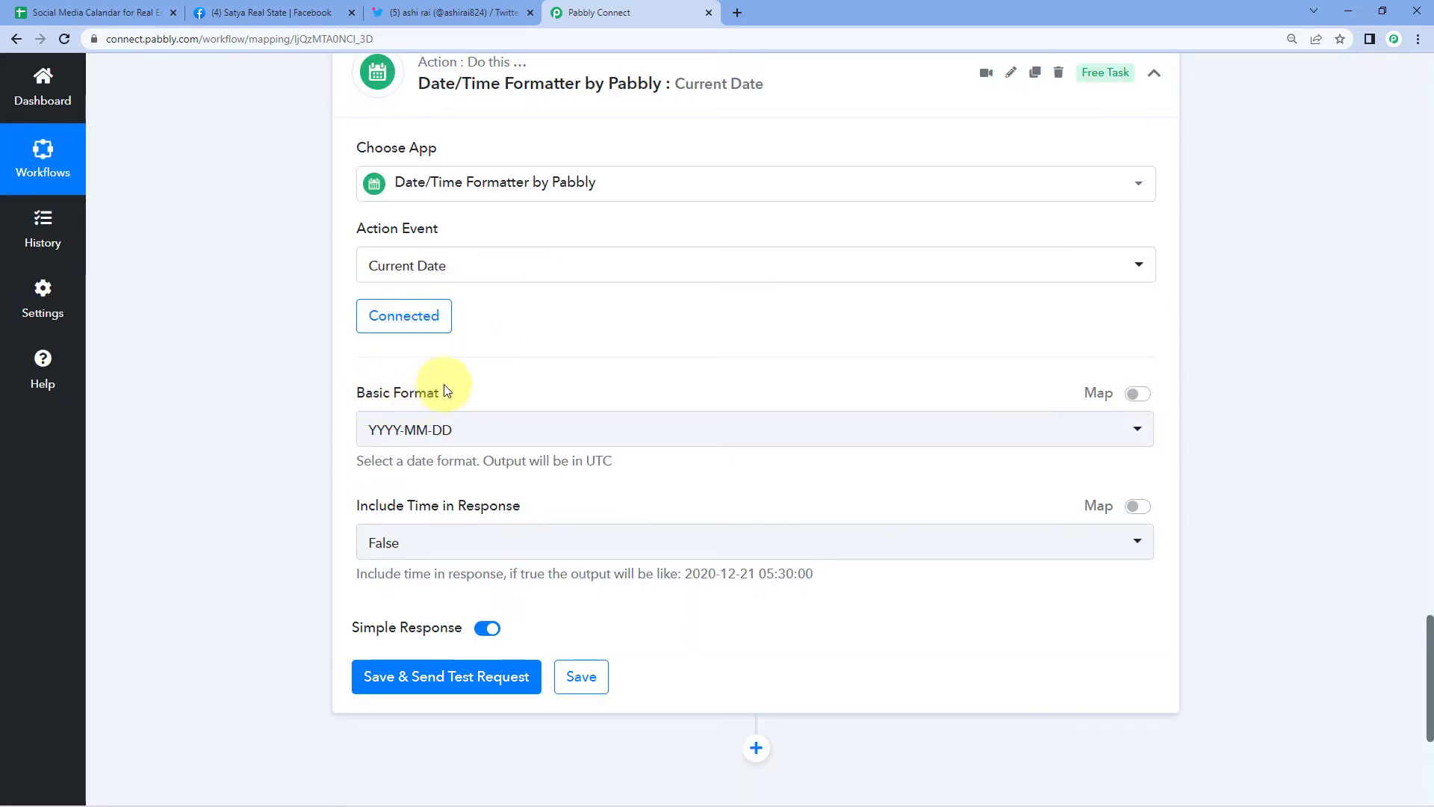
Set the Current Date action's Basic Format to DD/MM/YYYY to match the Iterator's Date, and save and test the action
scroll(724, 300, up, 5)
scroll(724, 300, up, 4)
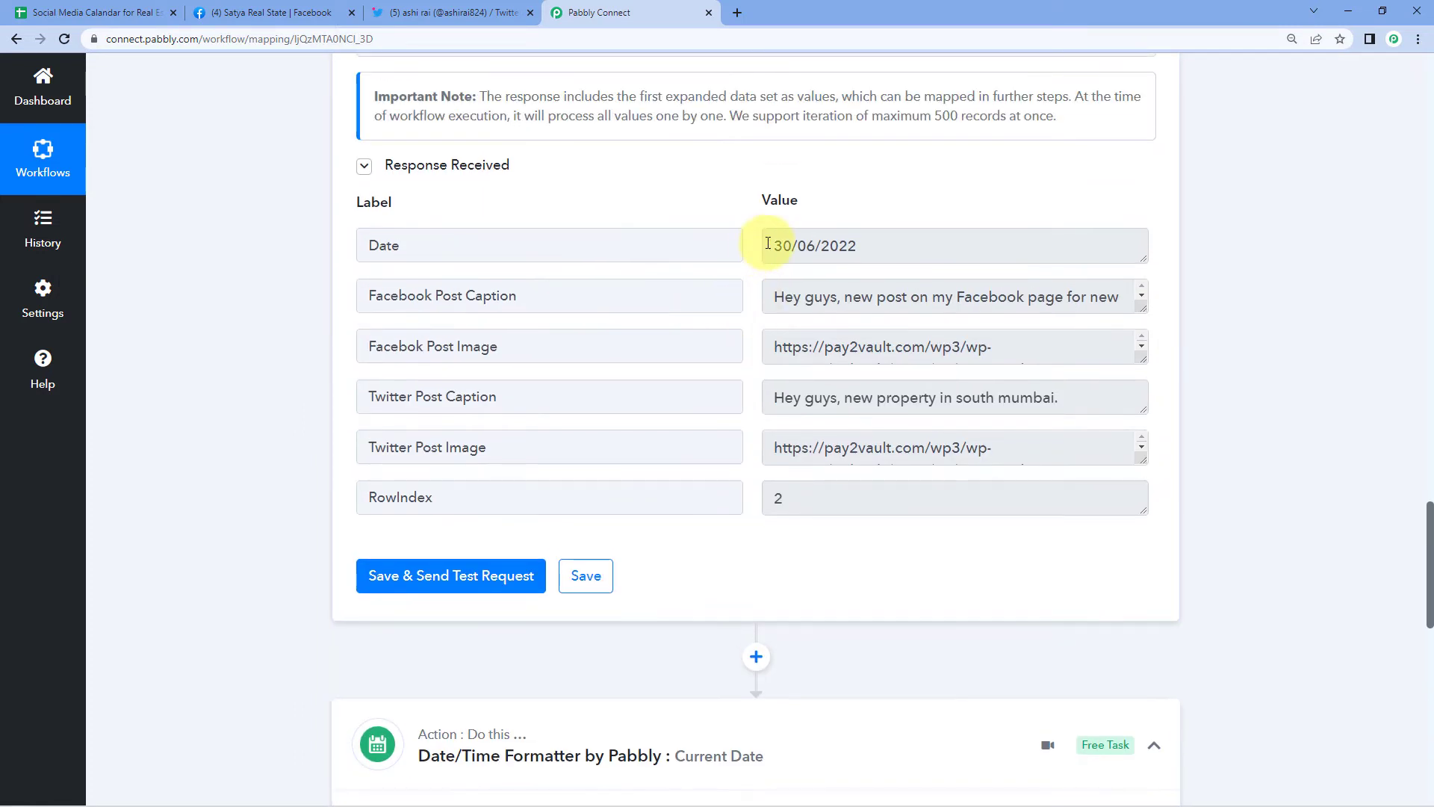
drag(774, 246, 865, 245)
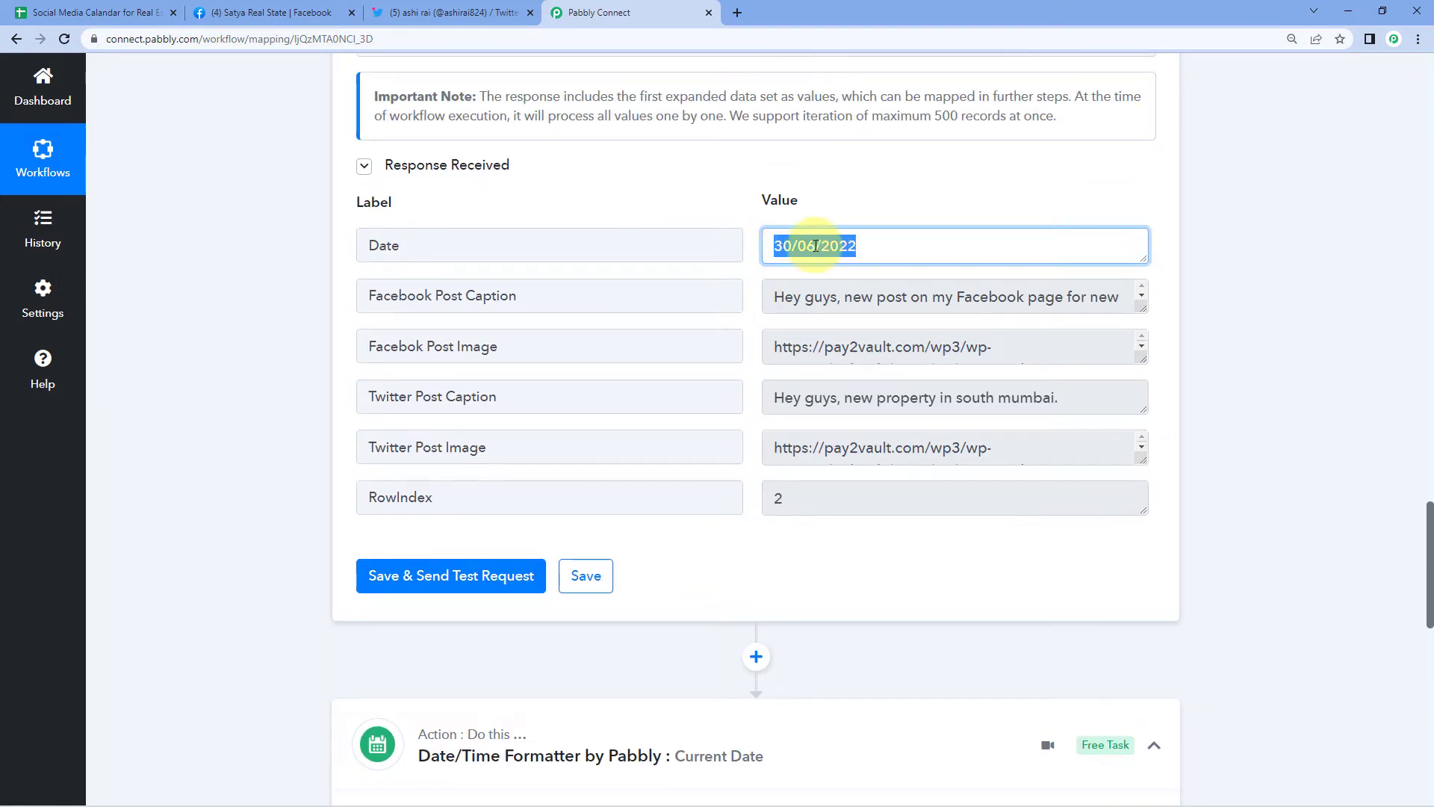
click(742, 219)
scroll(741, 219, down, 12)
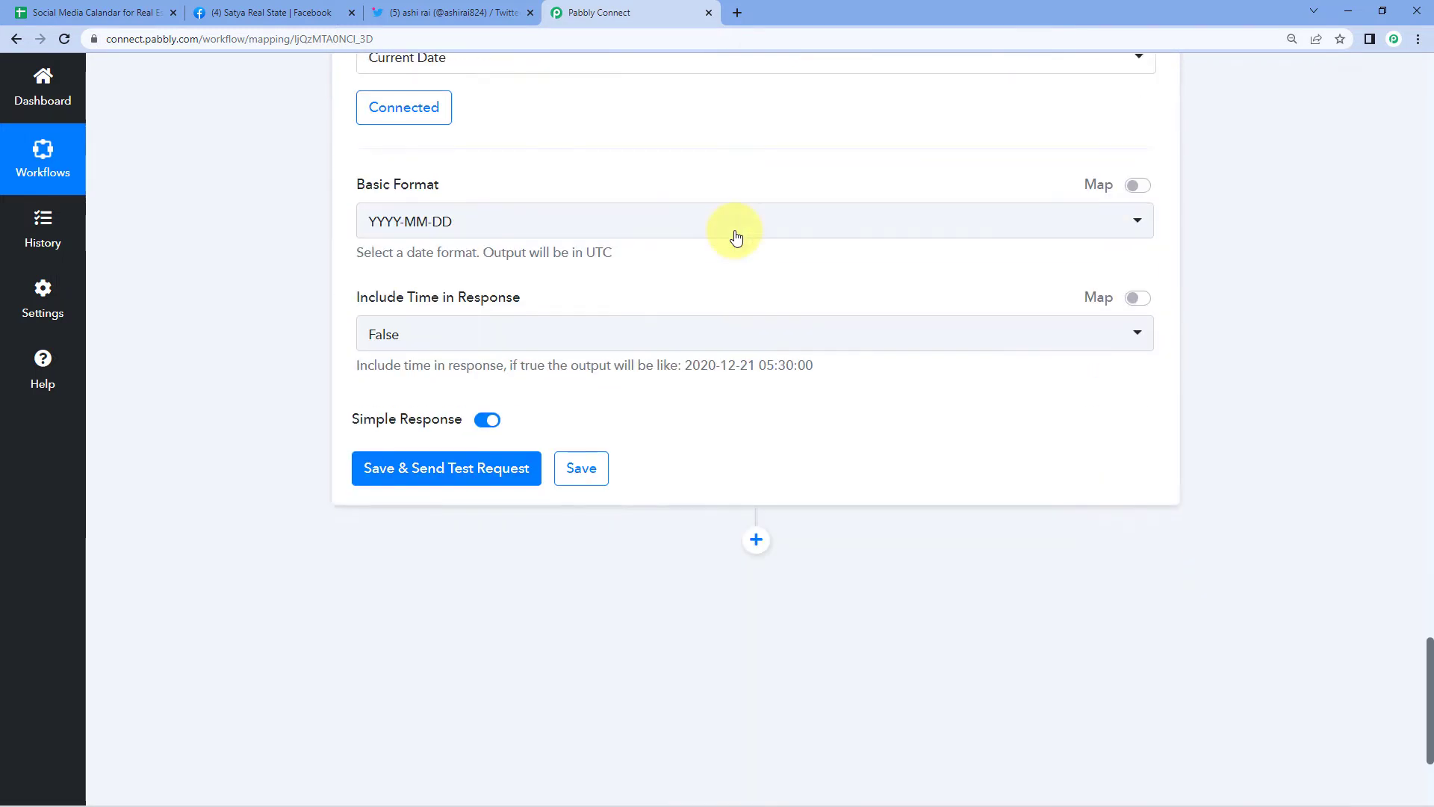
click(469, 213)
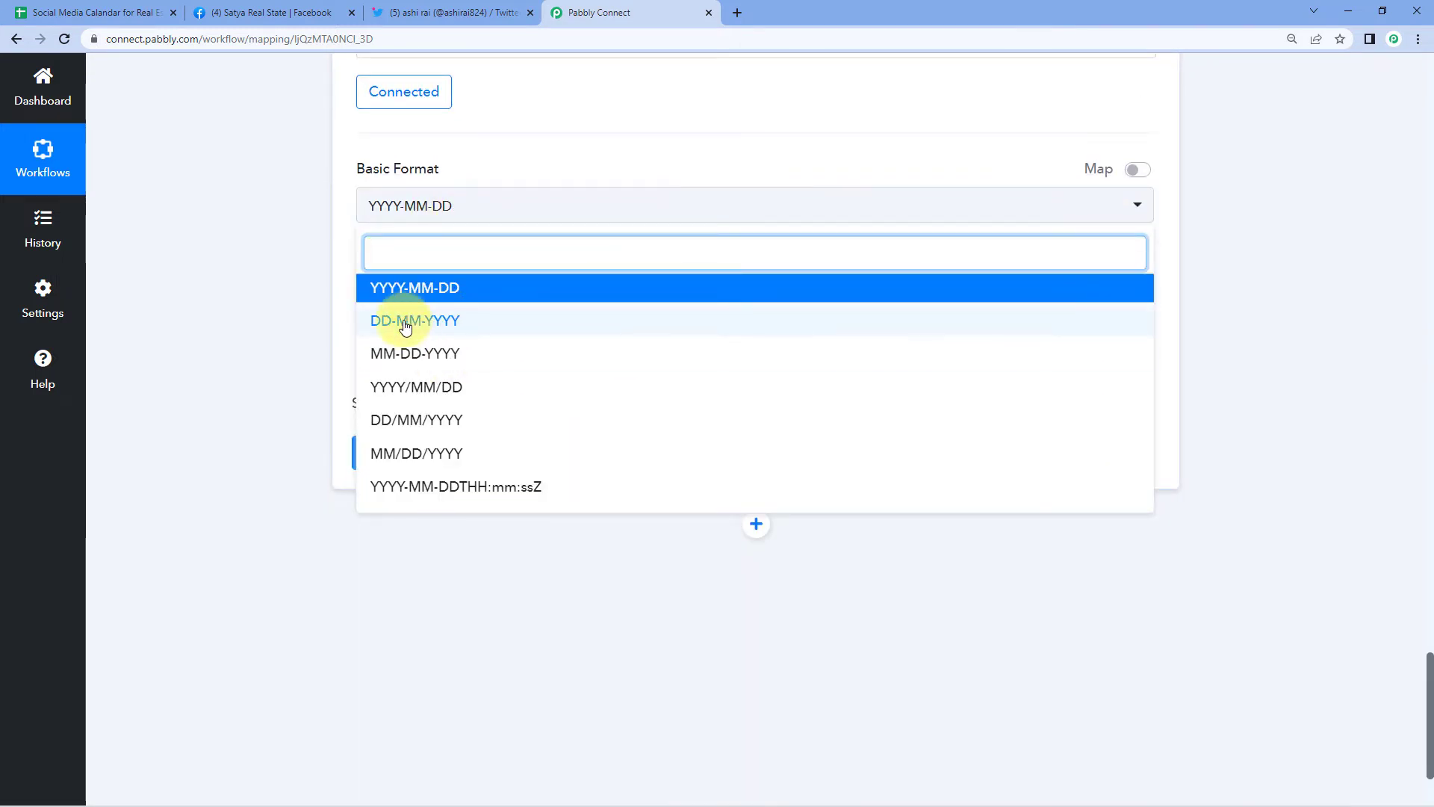
click(435, 424)
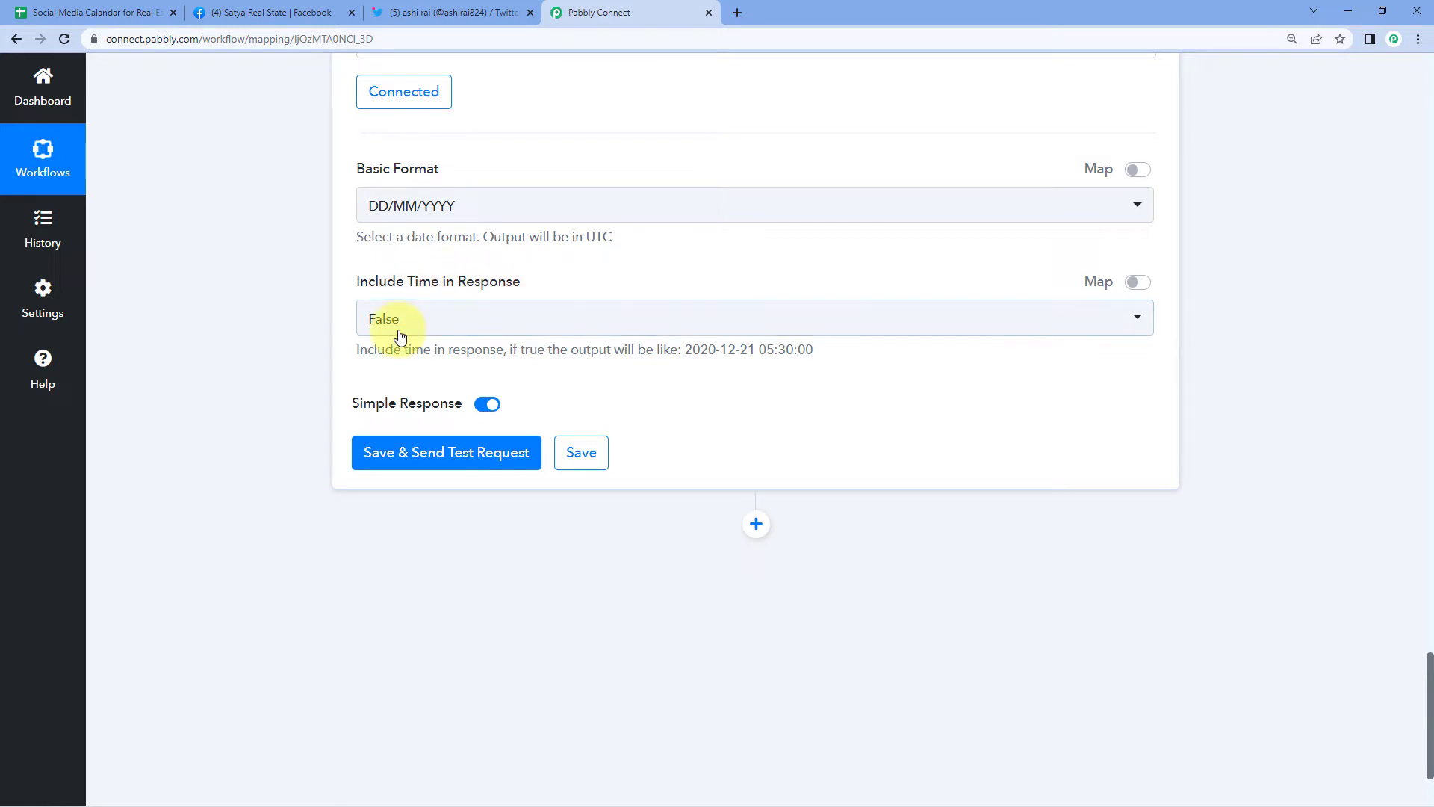
click(418, 450)
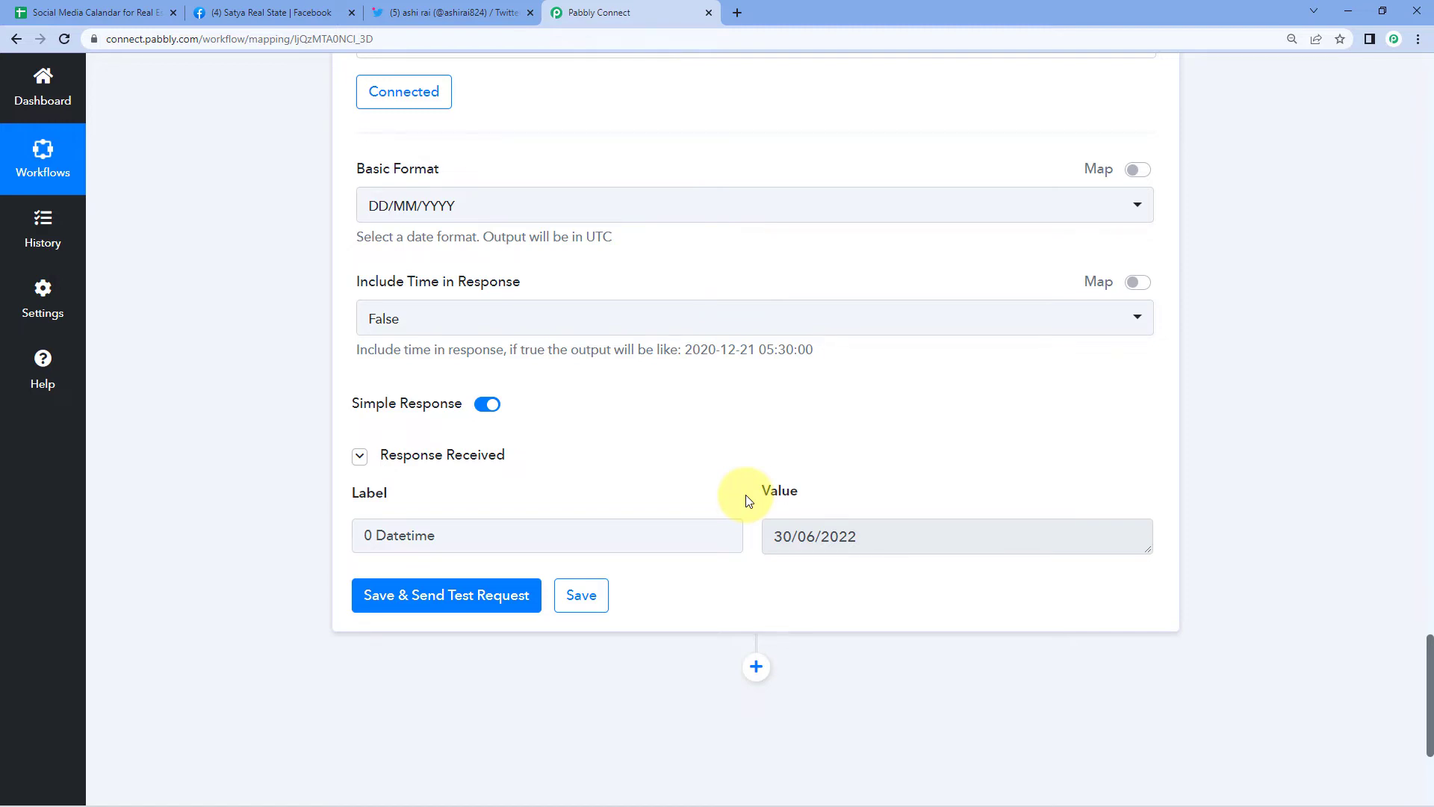
Compare the Current Date action's returned Datetime value with the Date value in the Iterator response
click(870, 538)
drag(870, 538, 753, 538)
click(737, 496)
scroll(729, 489, up, 2)
scroll(729, 488, up, 1)
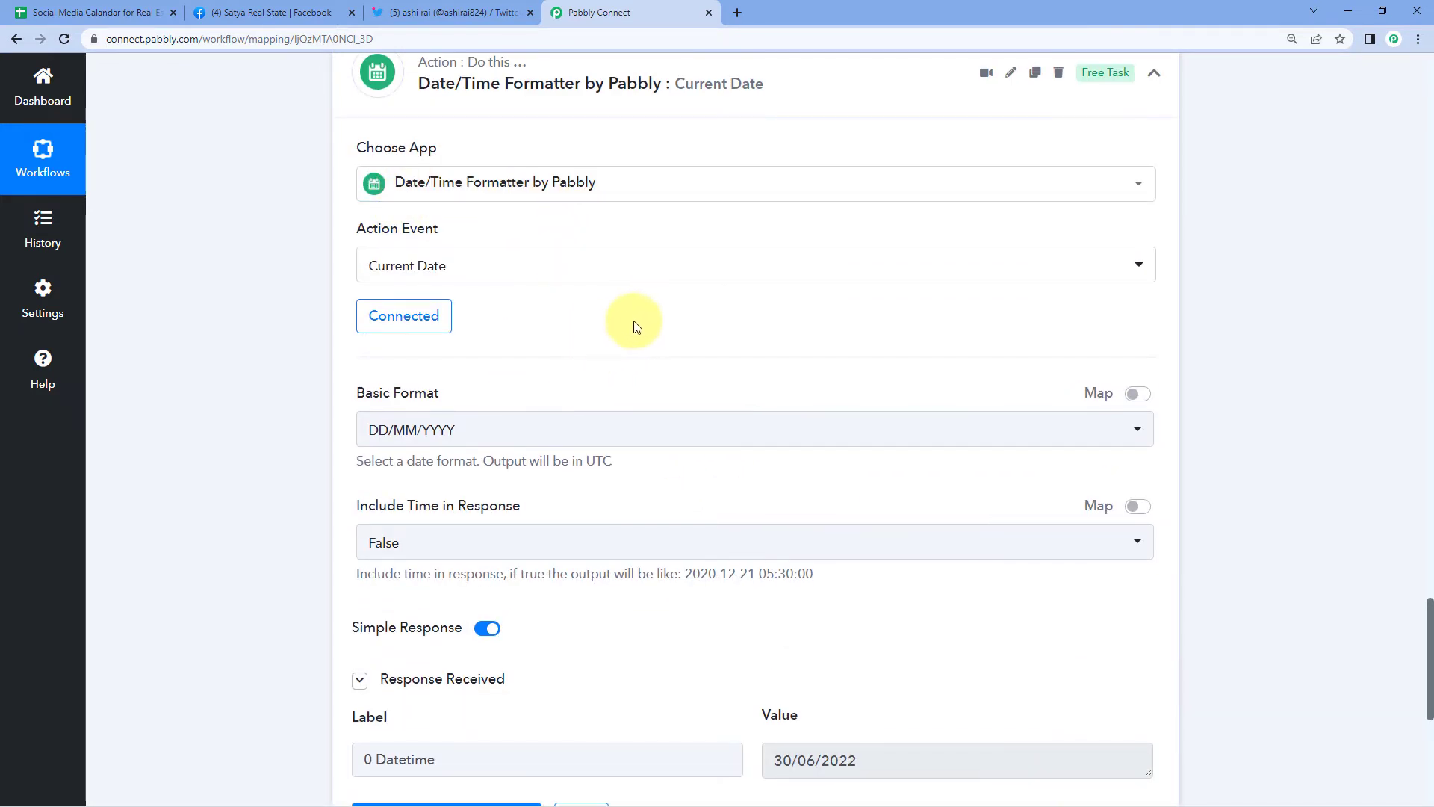
scroll(631, 329, down, 1)
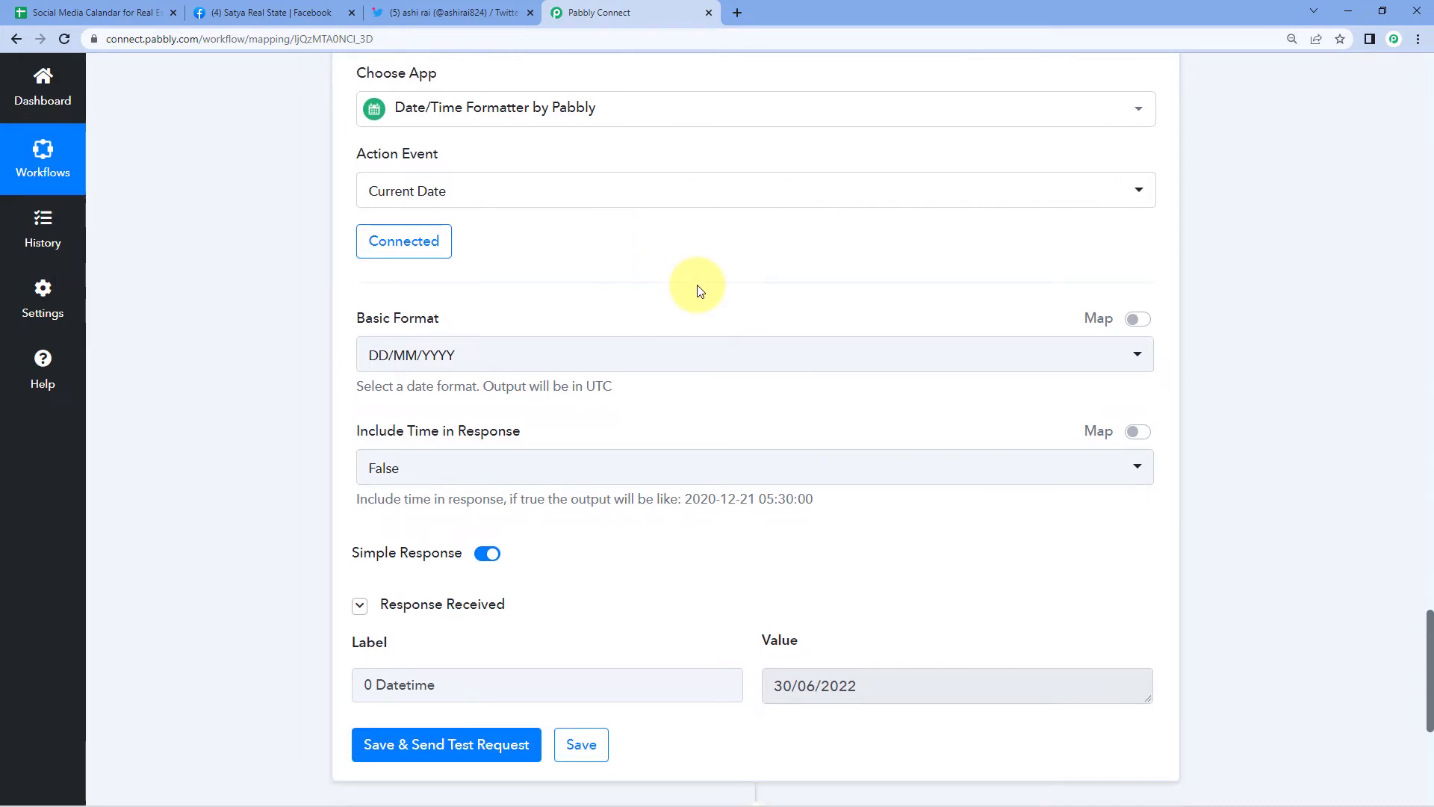
scroll(730, 294, up, 9)
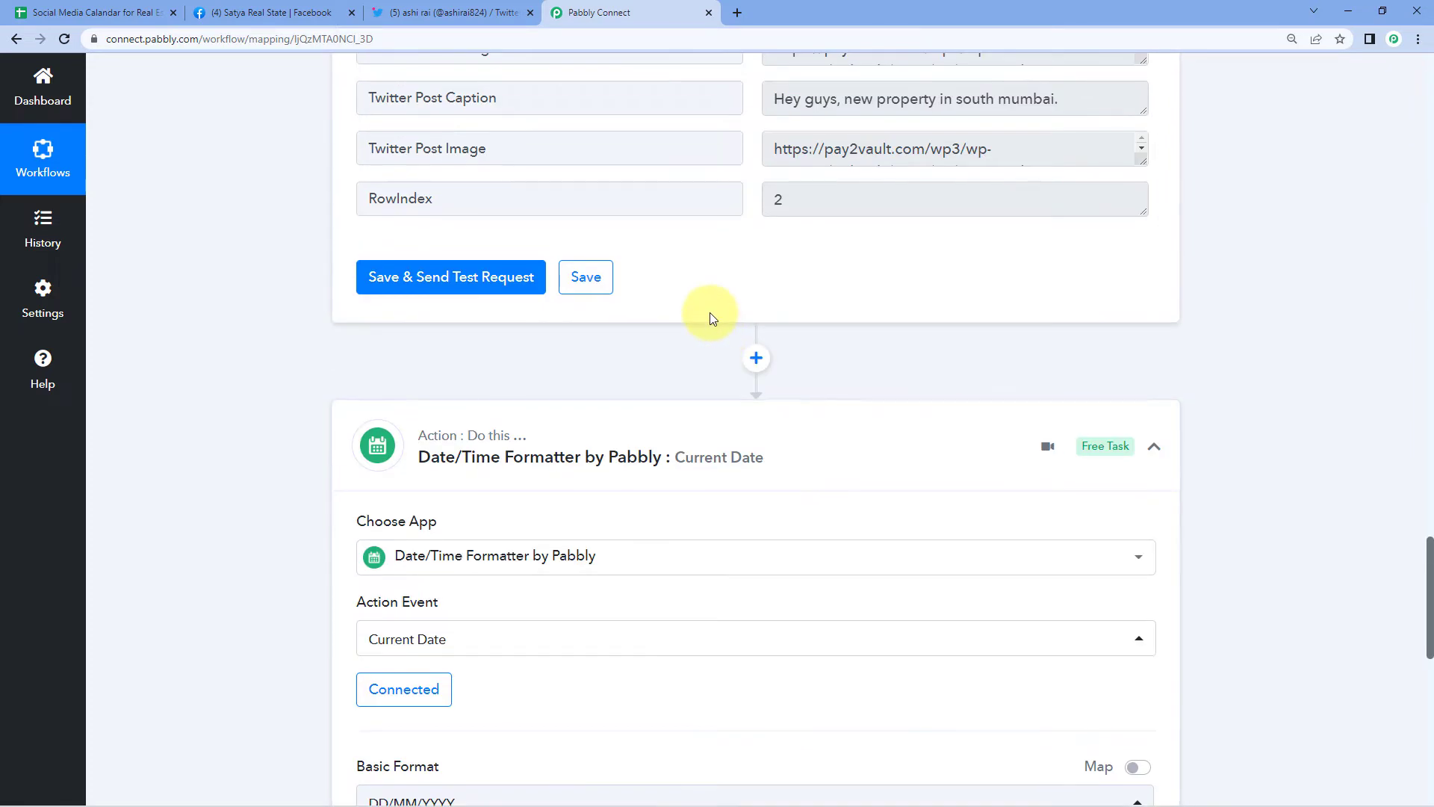
drag(849, 170, 768, 170)
click(747, 189)
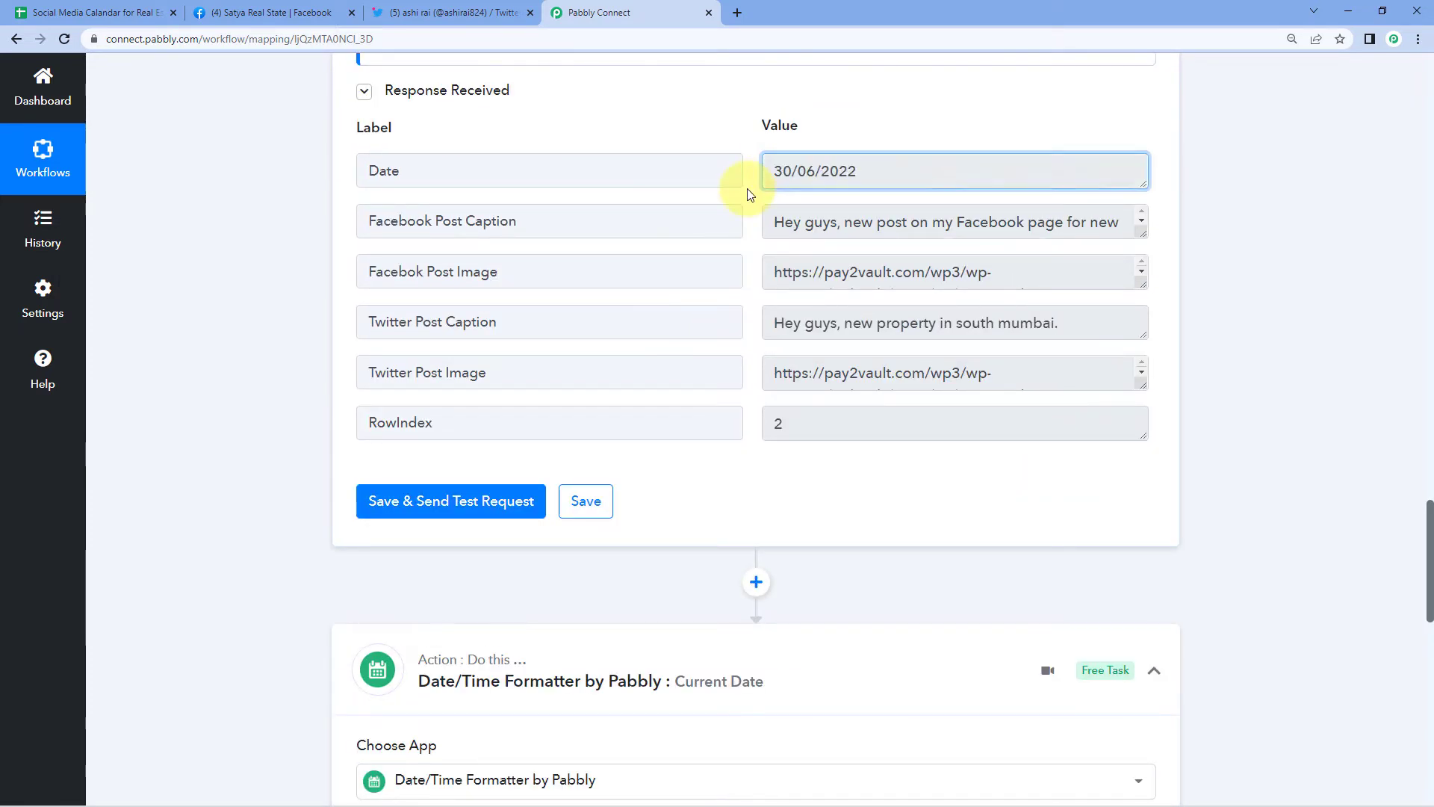
scroll(750, 196, down, 15)
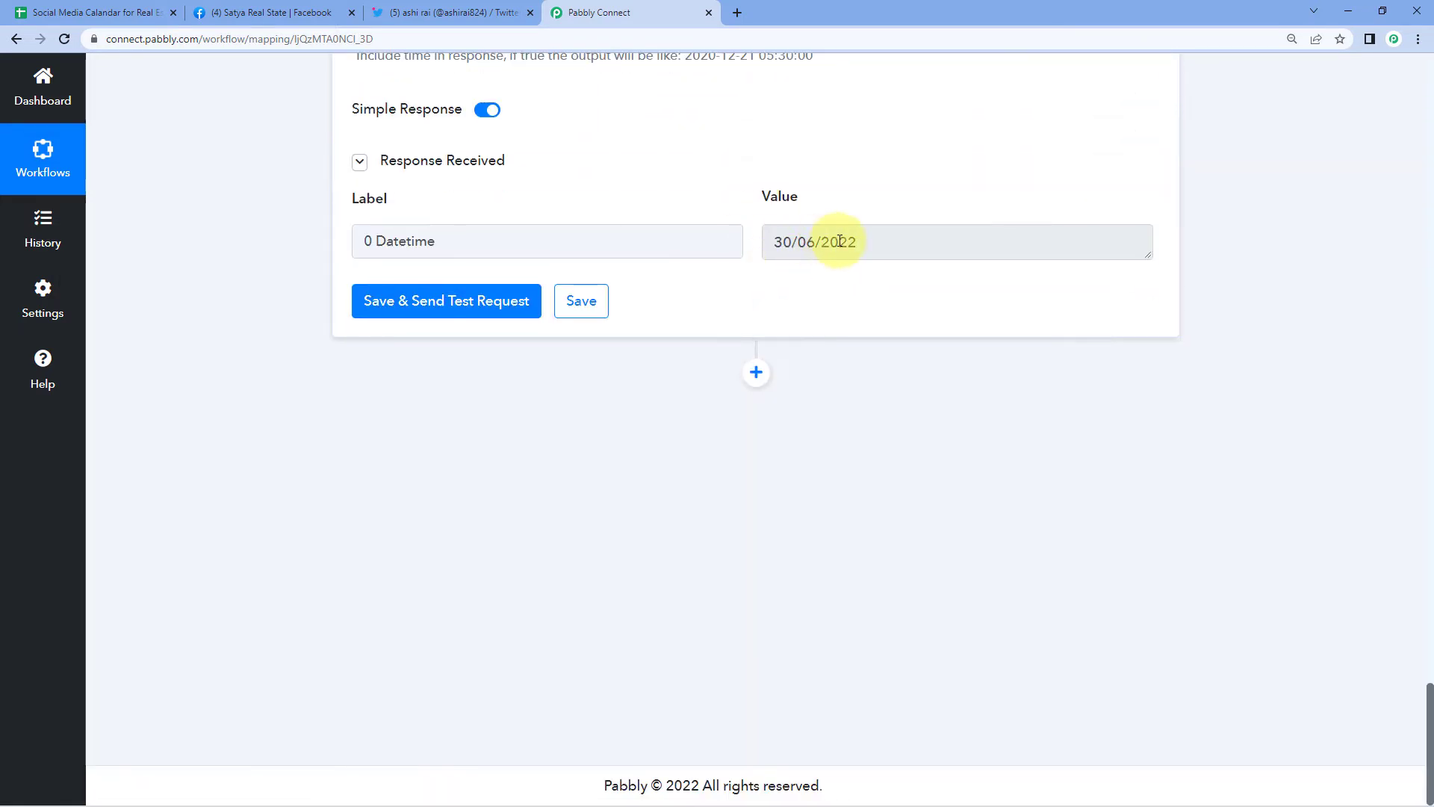
drag(859, 242, 767, 246)
click(744, 218)
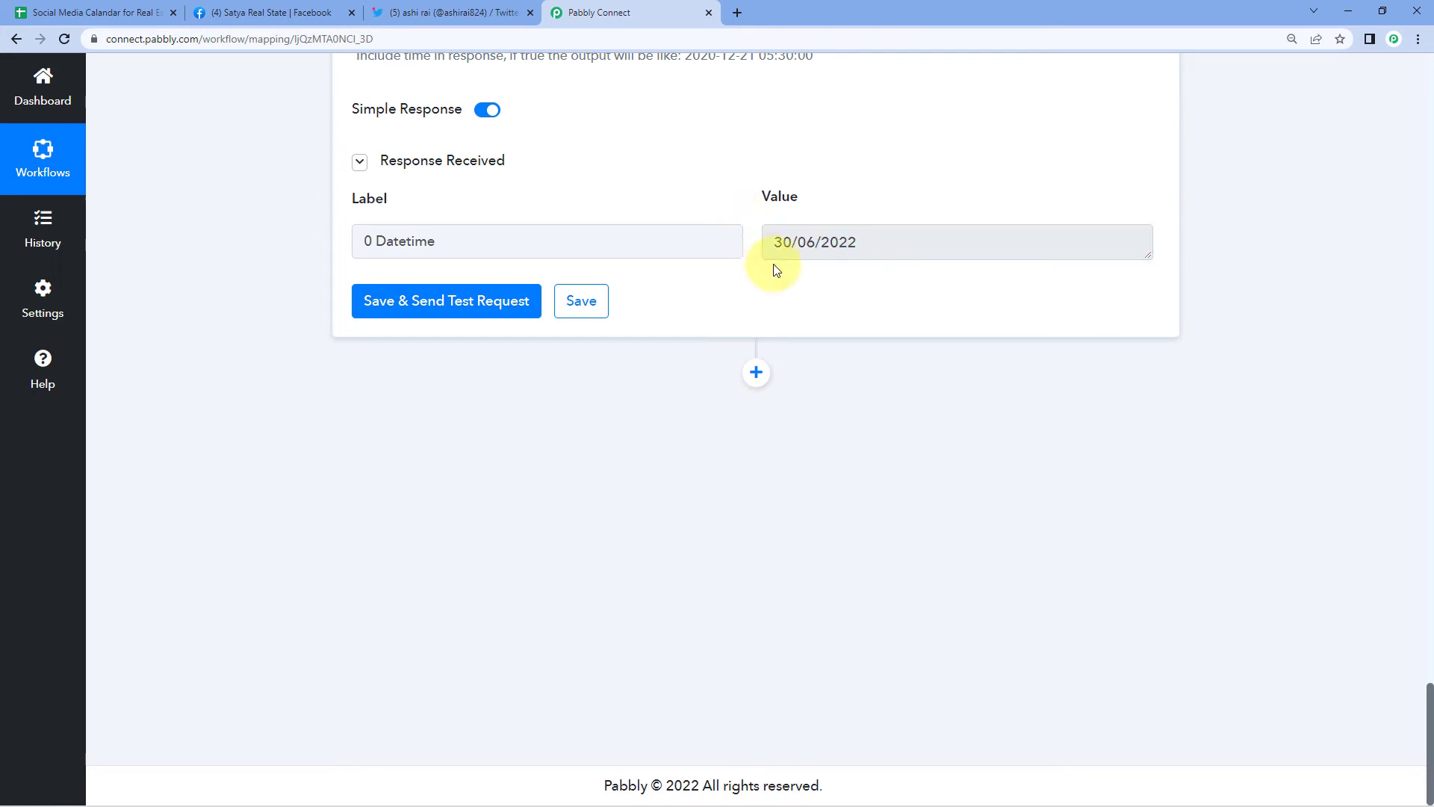
Add another Date/Time Formatter by Pabbly action after Current Date with the Date Duration Calculator (Beta) event, and connect it
click(756, 372)
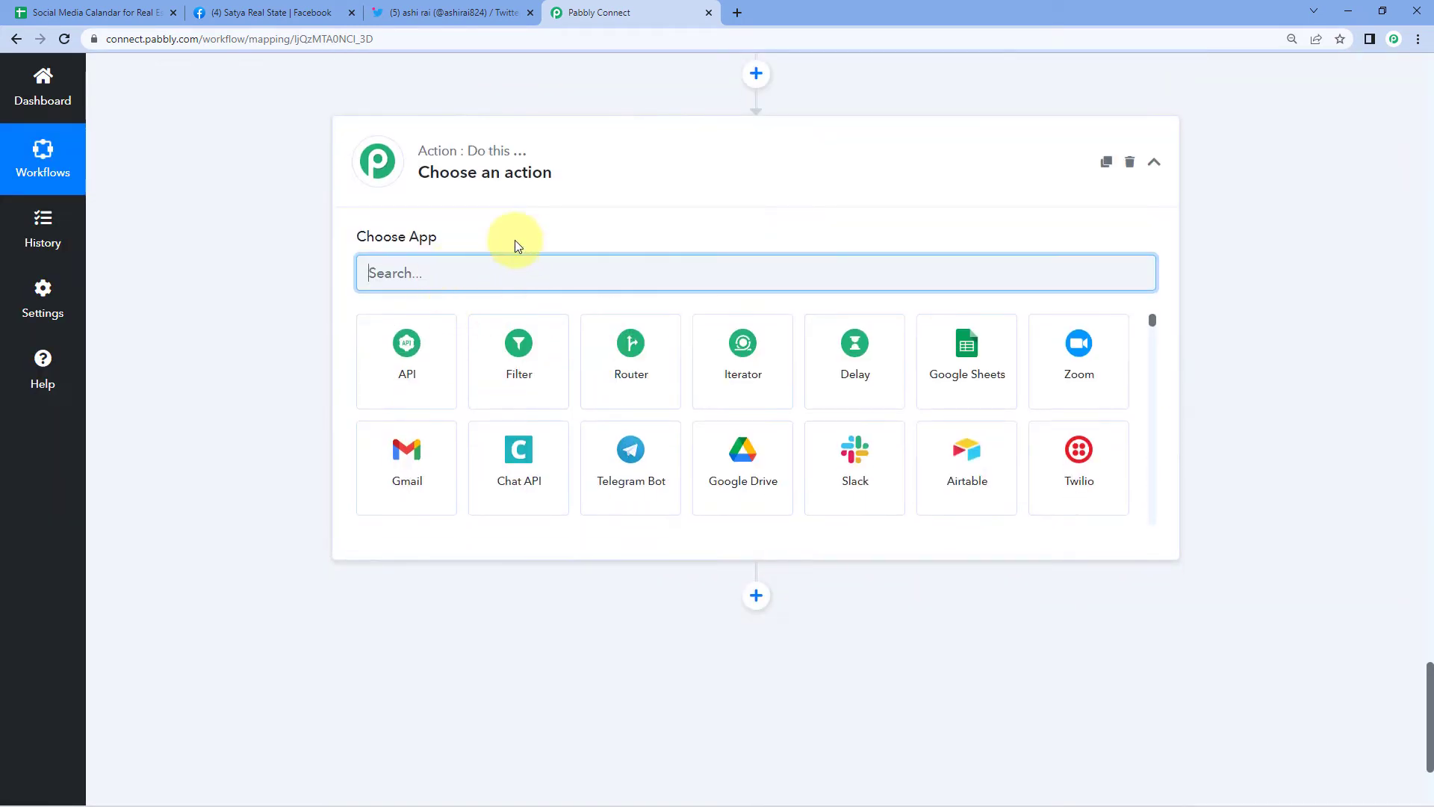
text(Date)
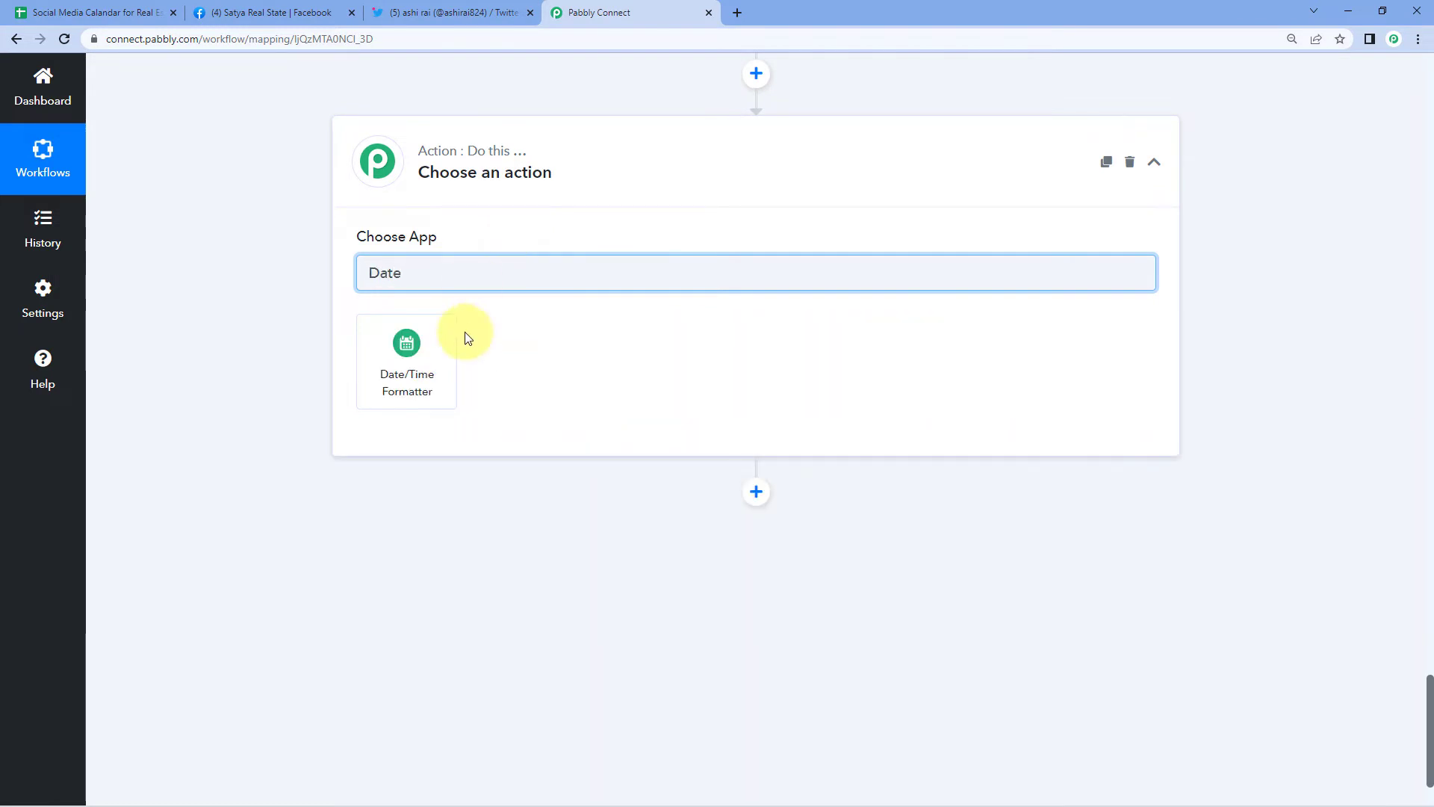
click(454, 372)
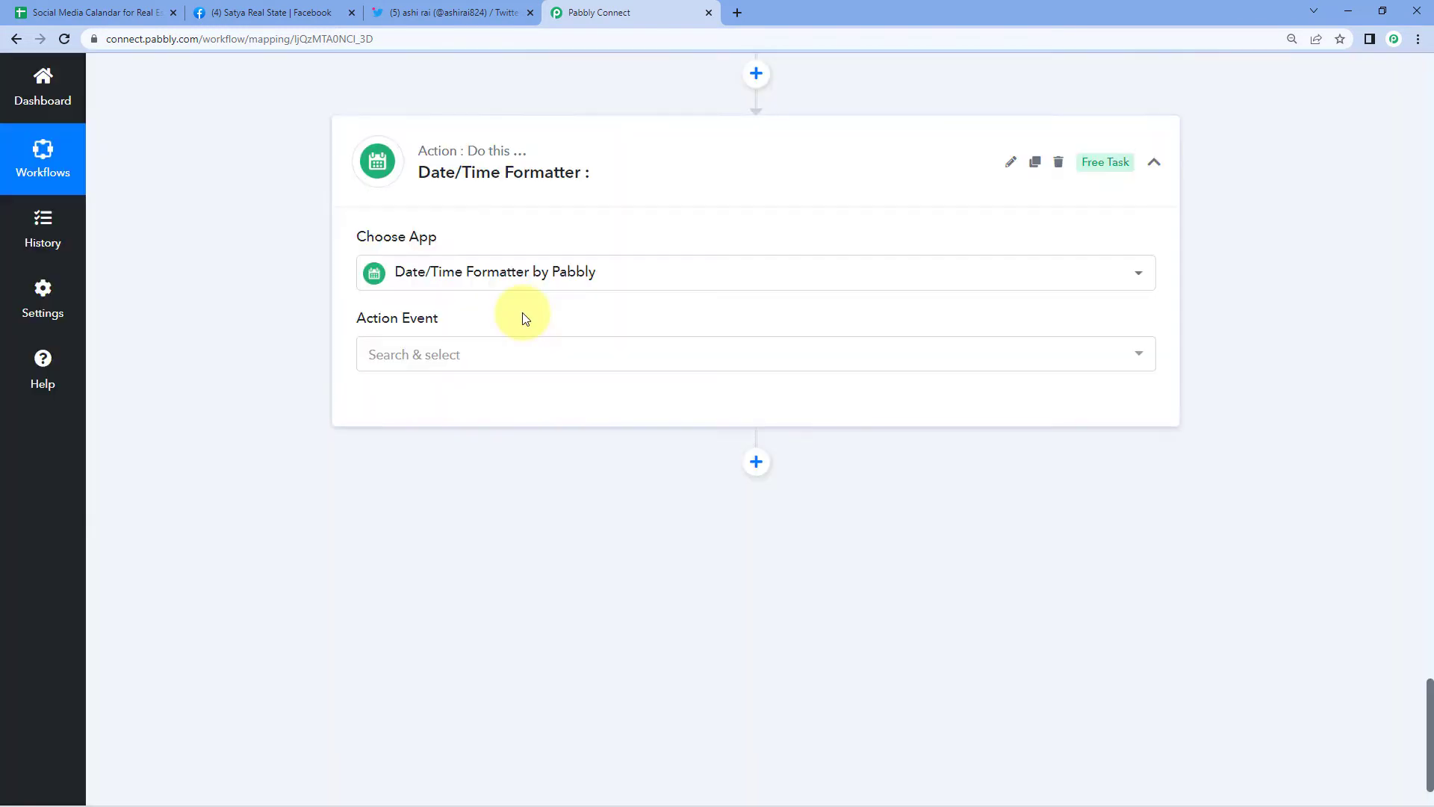
click(477, 356)
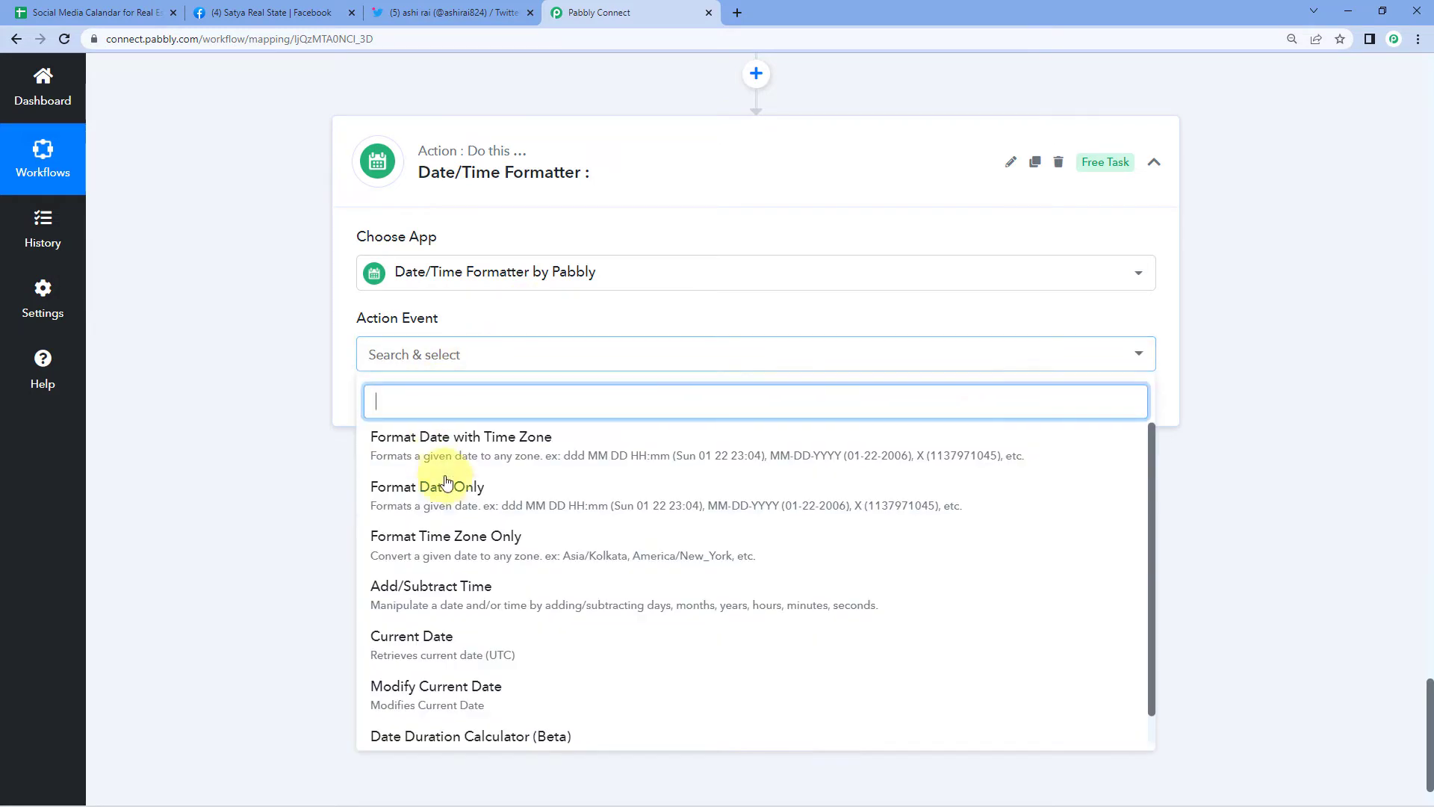
scroll(447, 484, down, 1)
scroll(311, 460, down, 2)
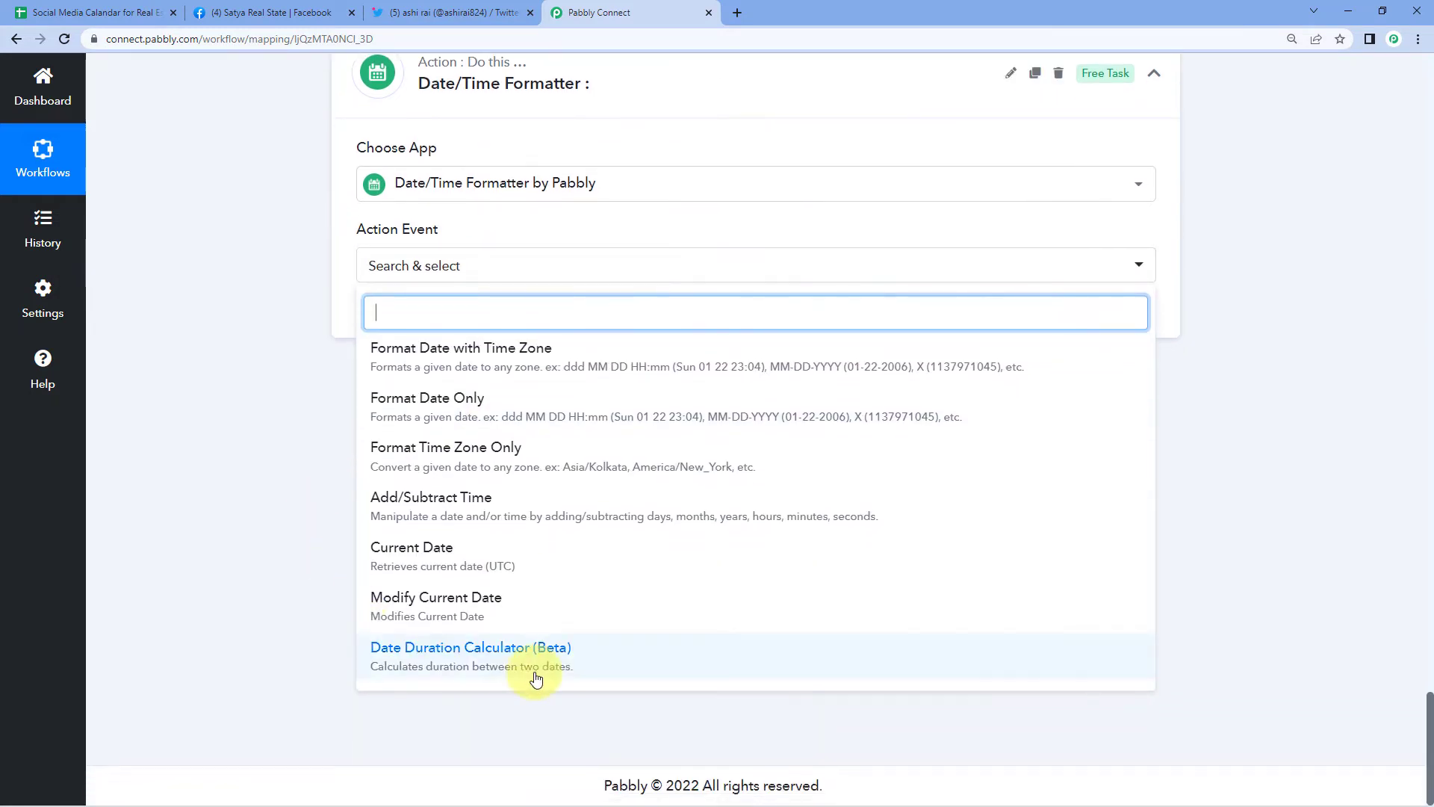
click(456, 660)
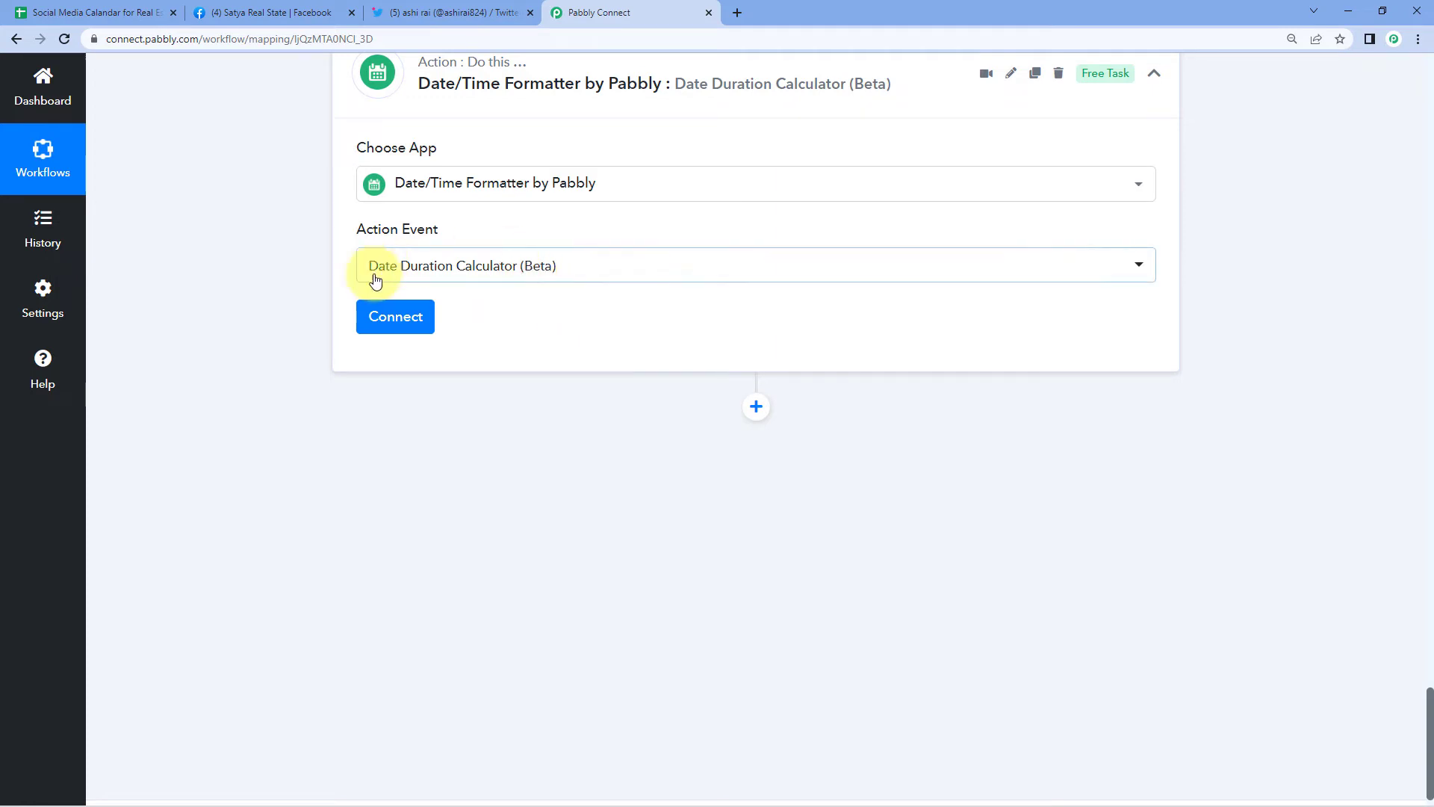
click(394, 327)
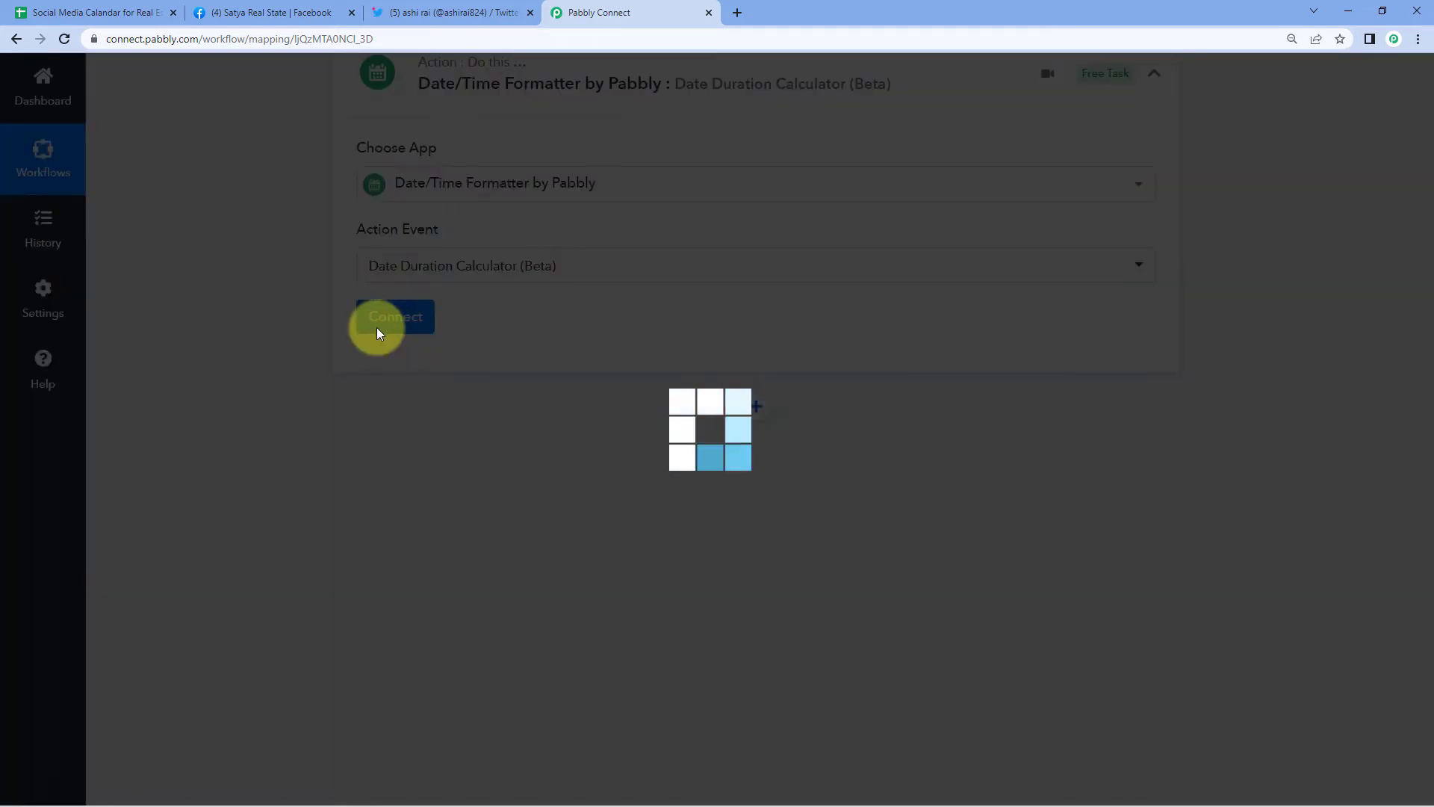
Set the Date Duration Calculator's From Format to DD/MM/YYYY (22/01/2006)
scroll(312, 352, down, 1)
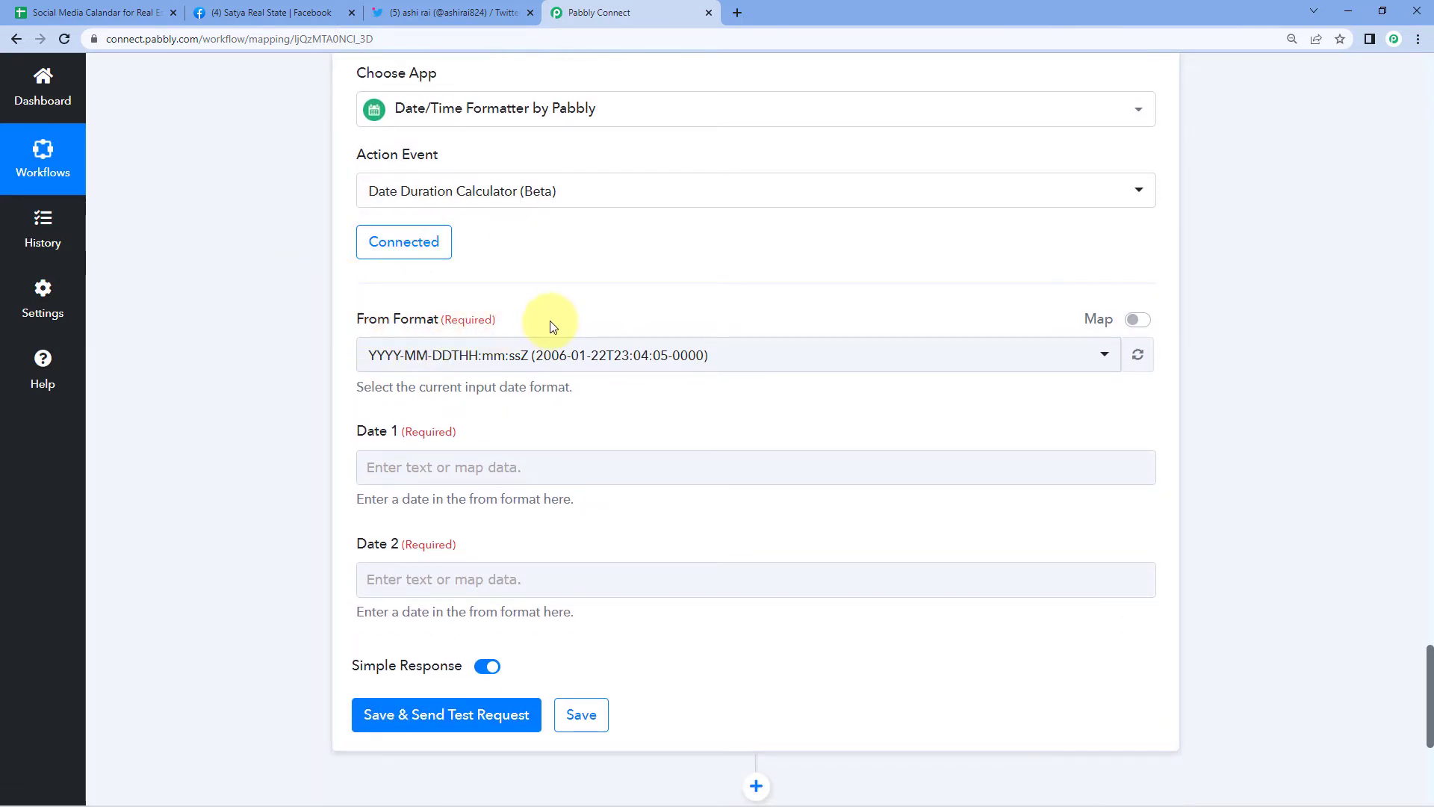
click(571, 356)
scroll(330, 383, down, 3)
scroll(418, 351, down, 2)
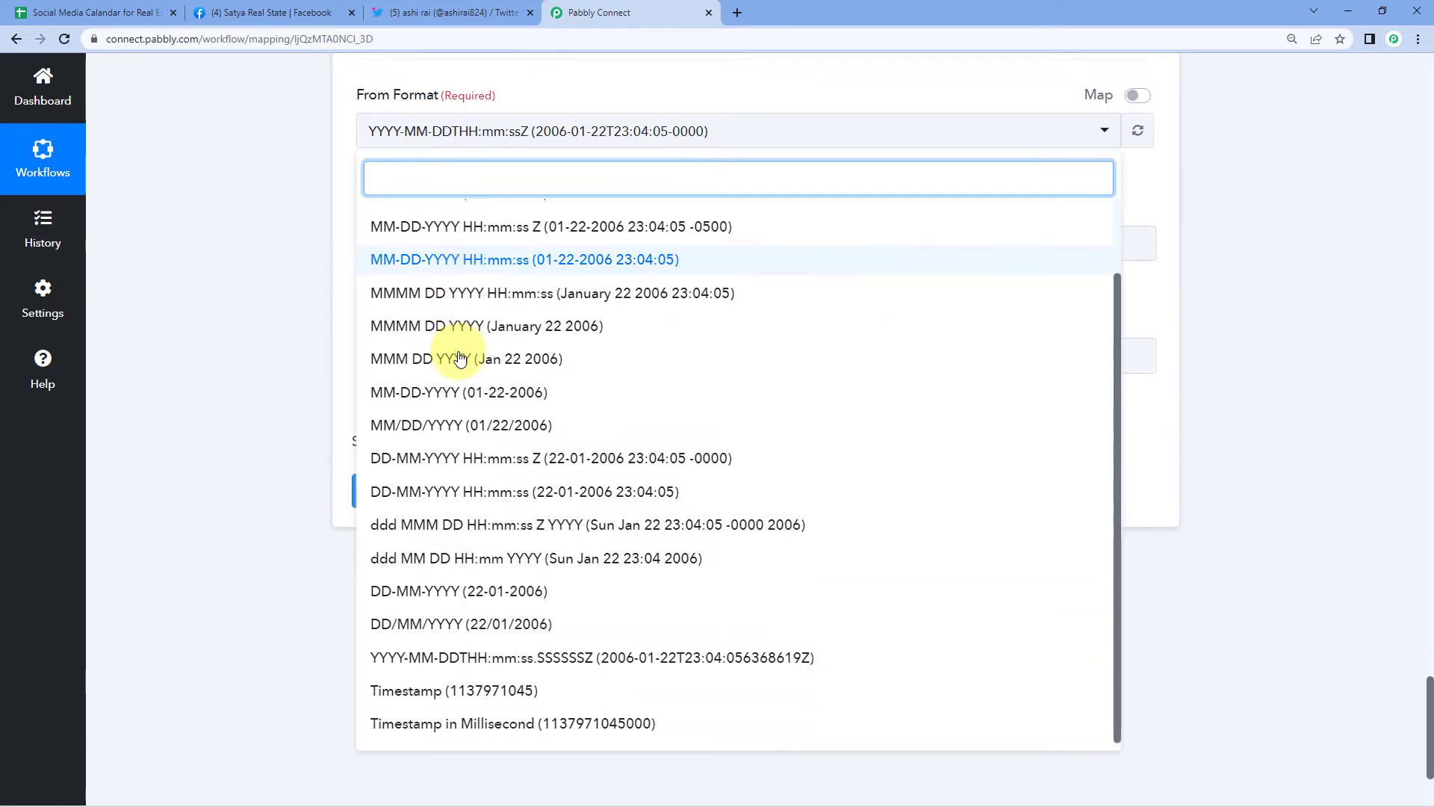
click(409, 626)
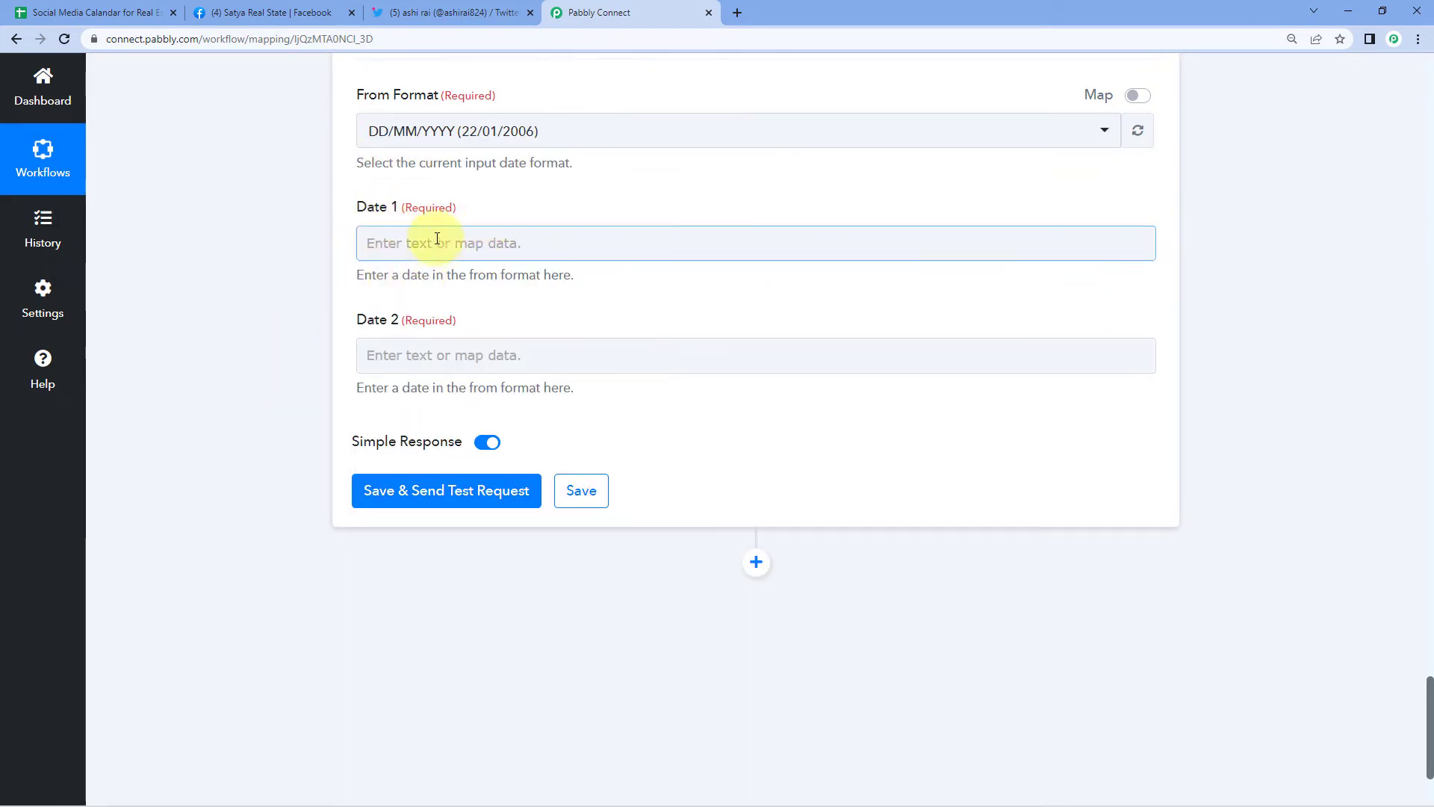
Check the Date value in the Iterator response and map Date 1 of the Date Duration Calculator to the Iterator's Date
scroll(665, 289, up, 19)
scroll(702, 307, up, 8)
scroll(781, 282, down, 3)
mouse_move(770, 234)
mouse_down()
mouse_move(870, 235)
mouse_move(769, 234)
mouse_move(781, 236)
mouse_up()
click(878, 237)
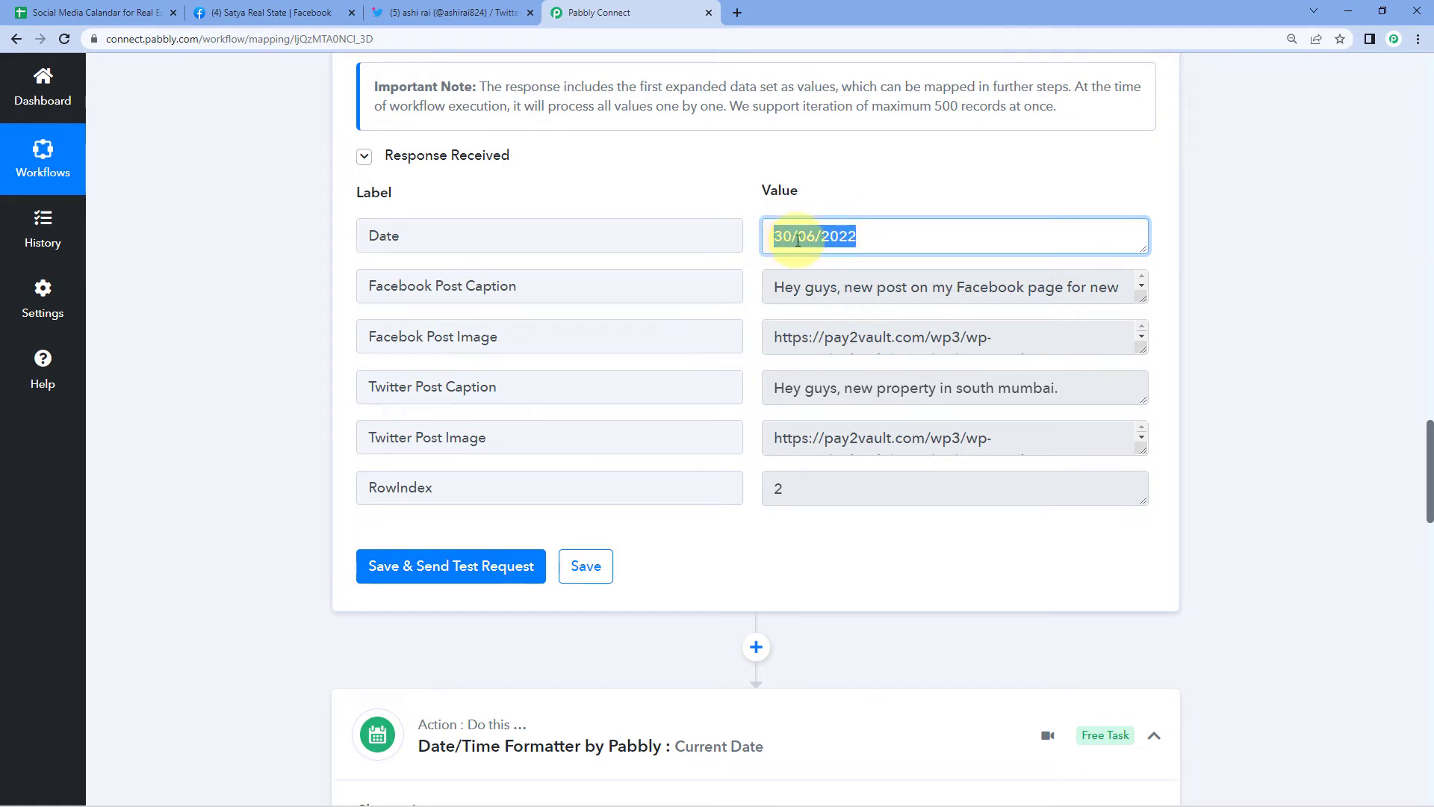
click(864, 237)
scroll(757, 245, down, 5)
scroll(757, 245, down, 15)
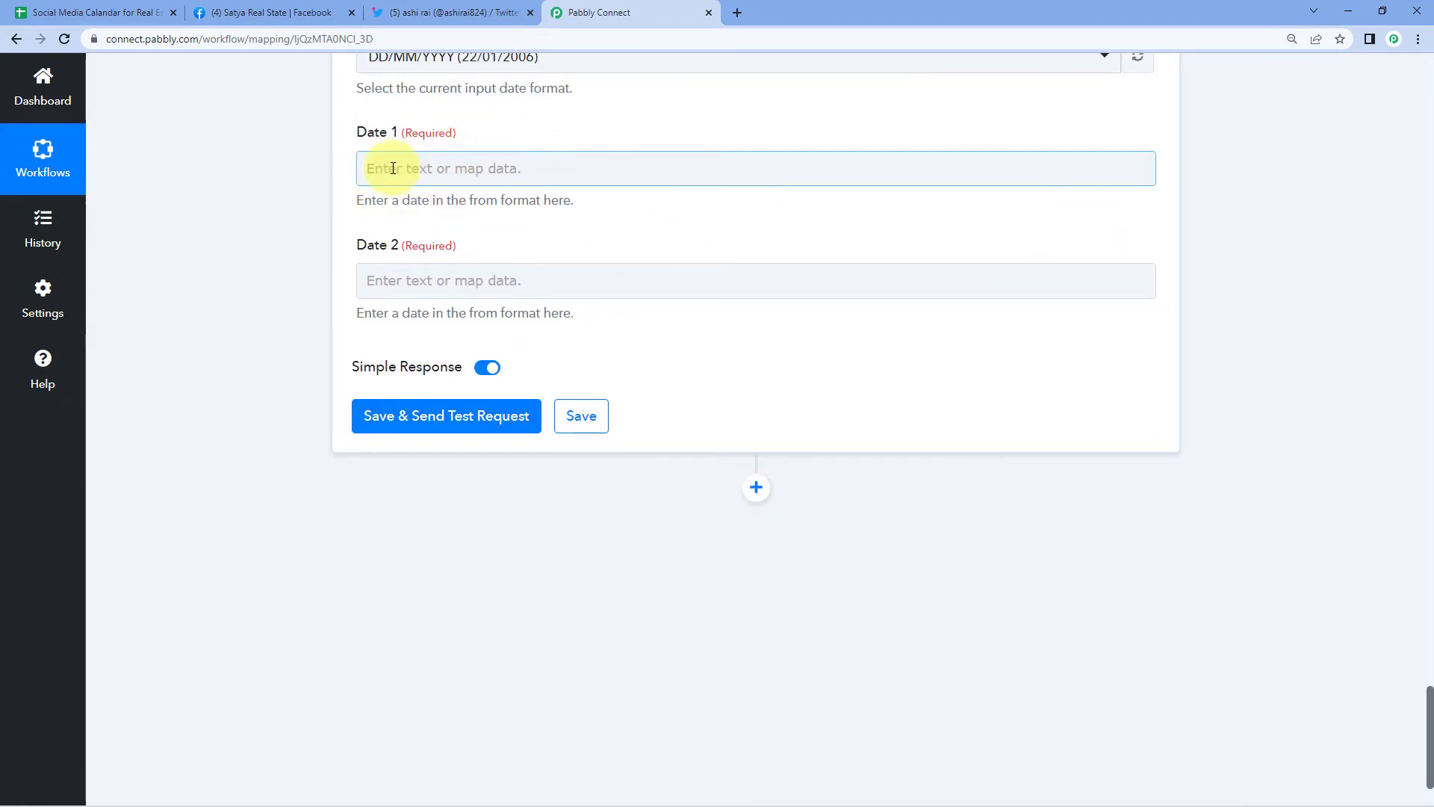
click(393, 168)
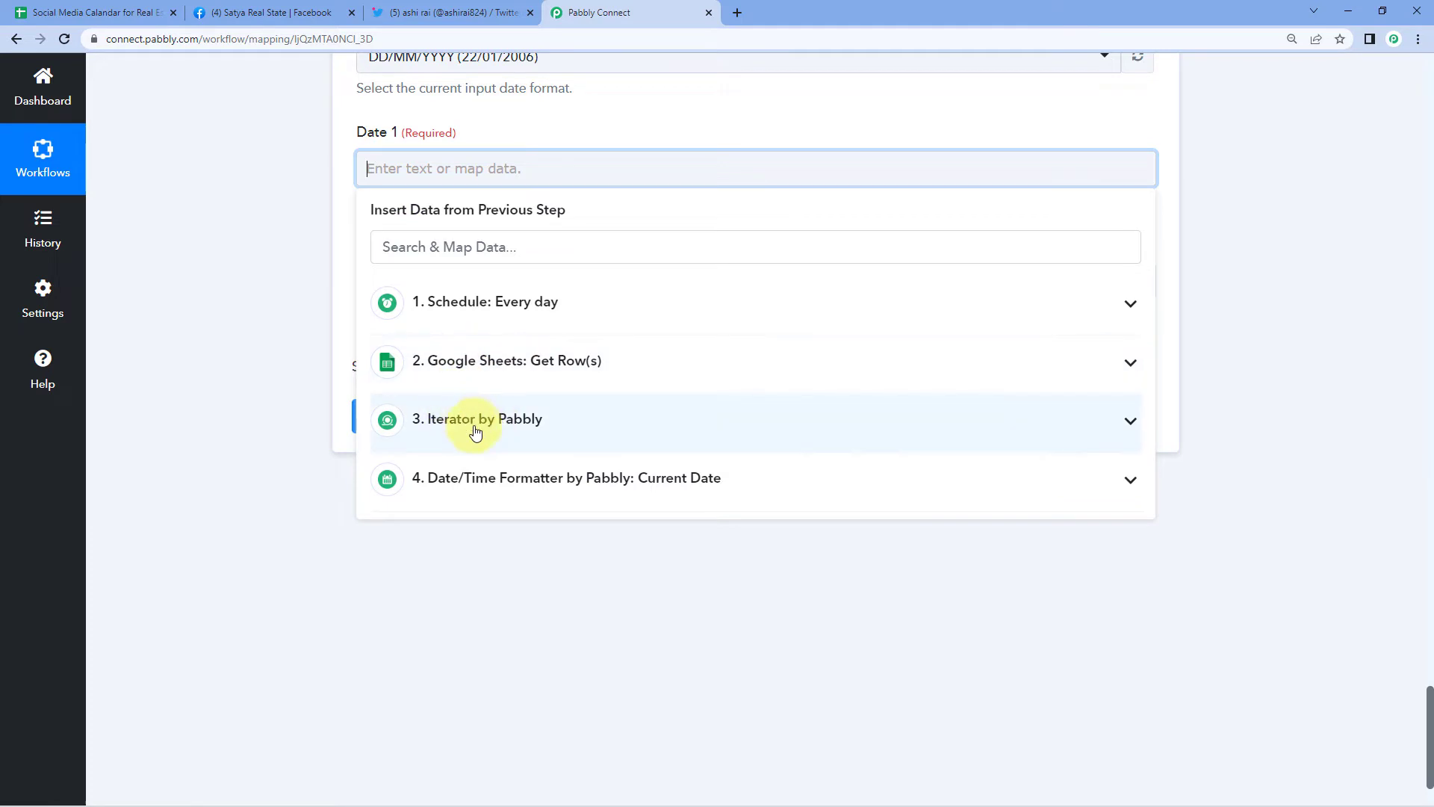
click(549, 432)
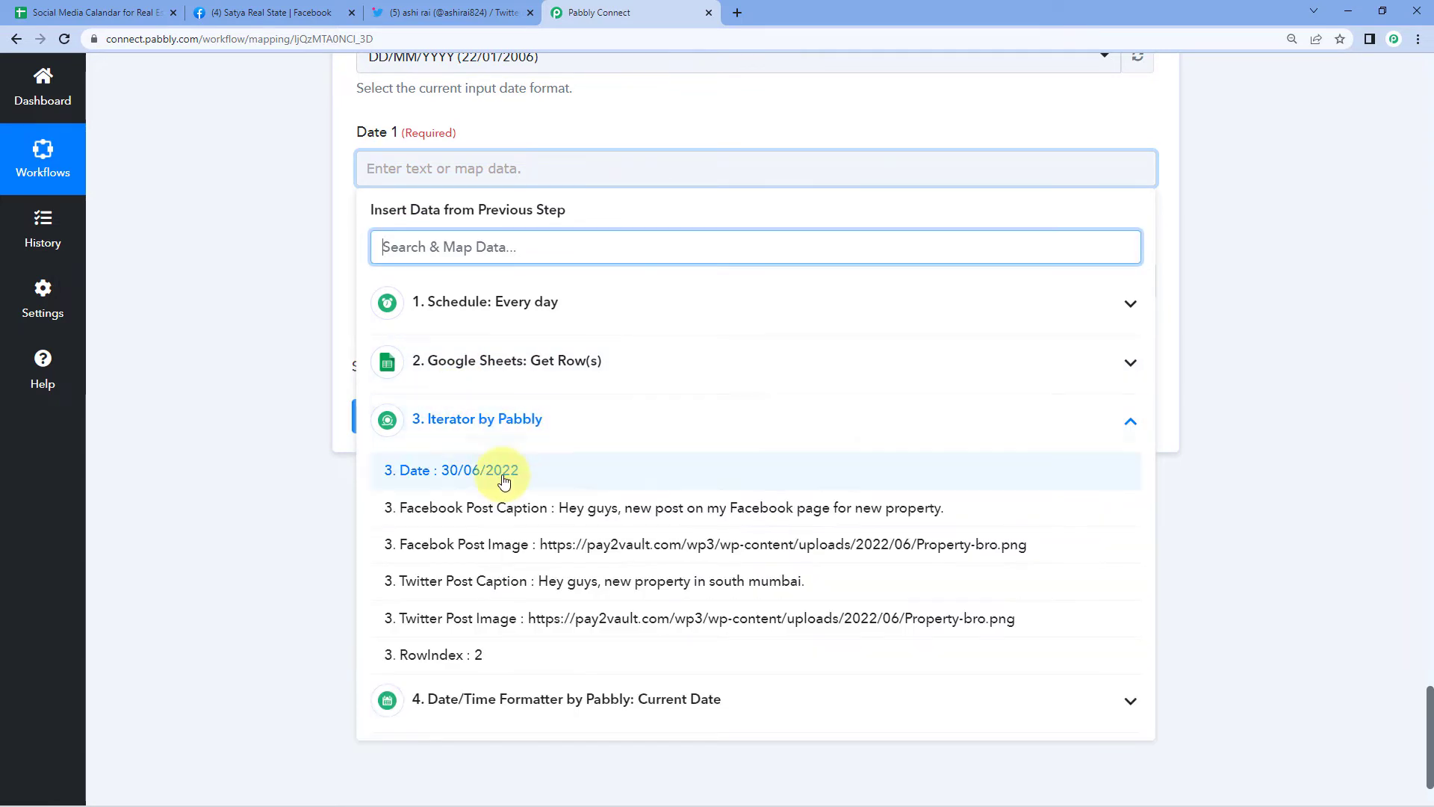
click(432, 480)
click(300, 234)
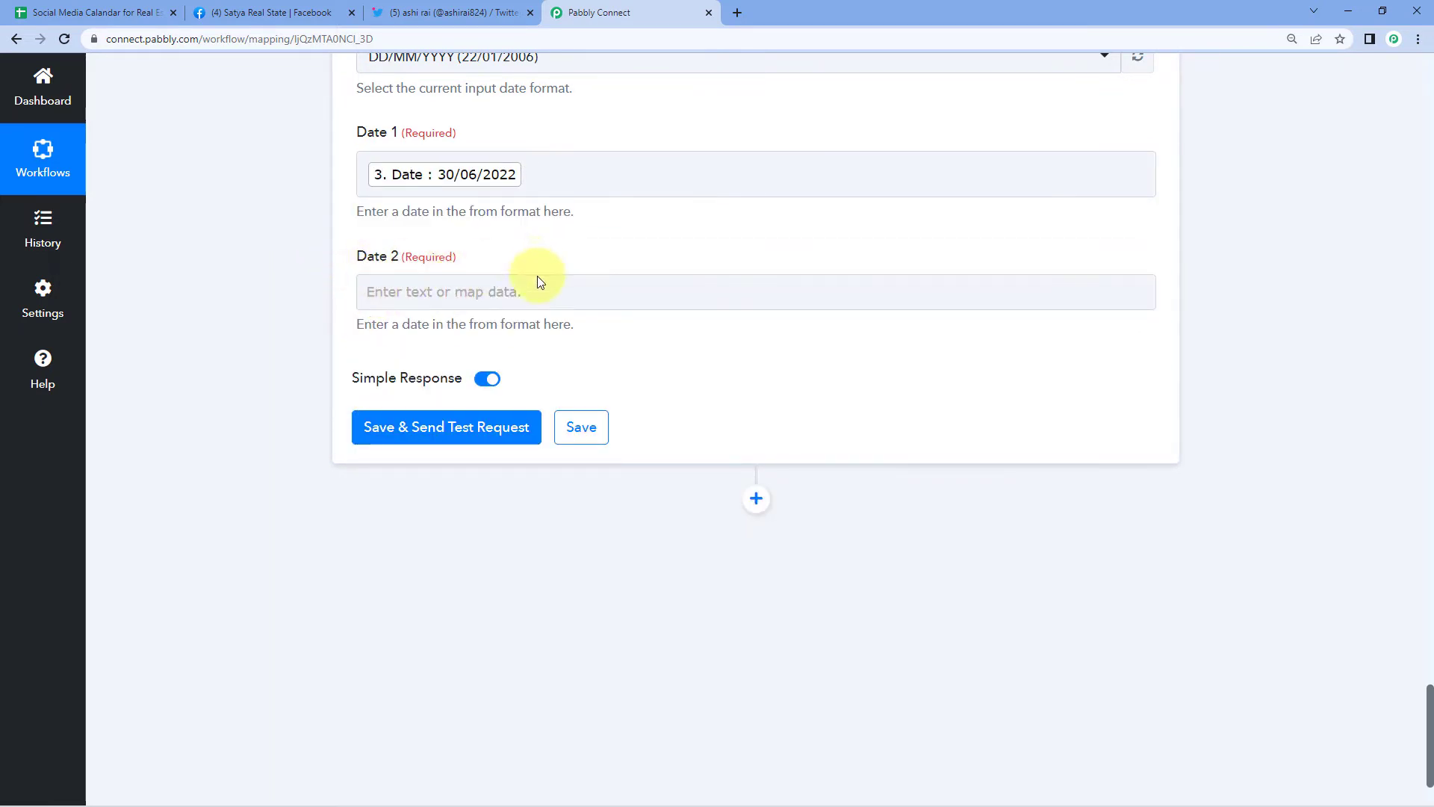
Check the Current Date response and map Date 2 of the Date Duration Calculator to that action's 0 Datetime value
scroll(688, 310, up, 20)
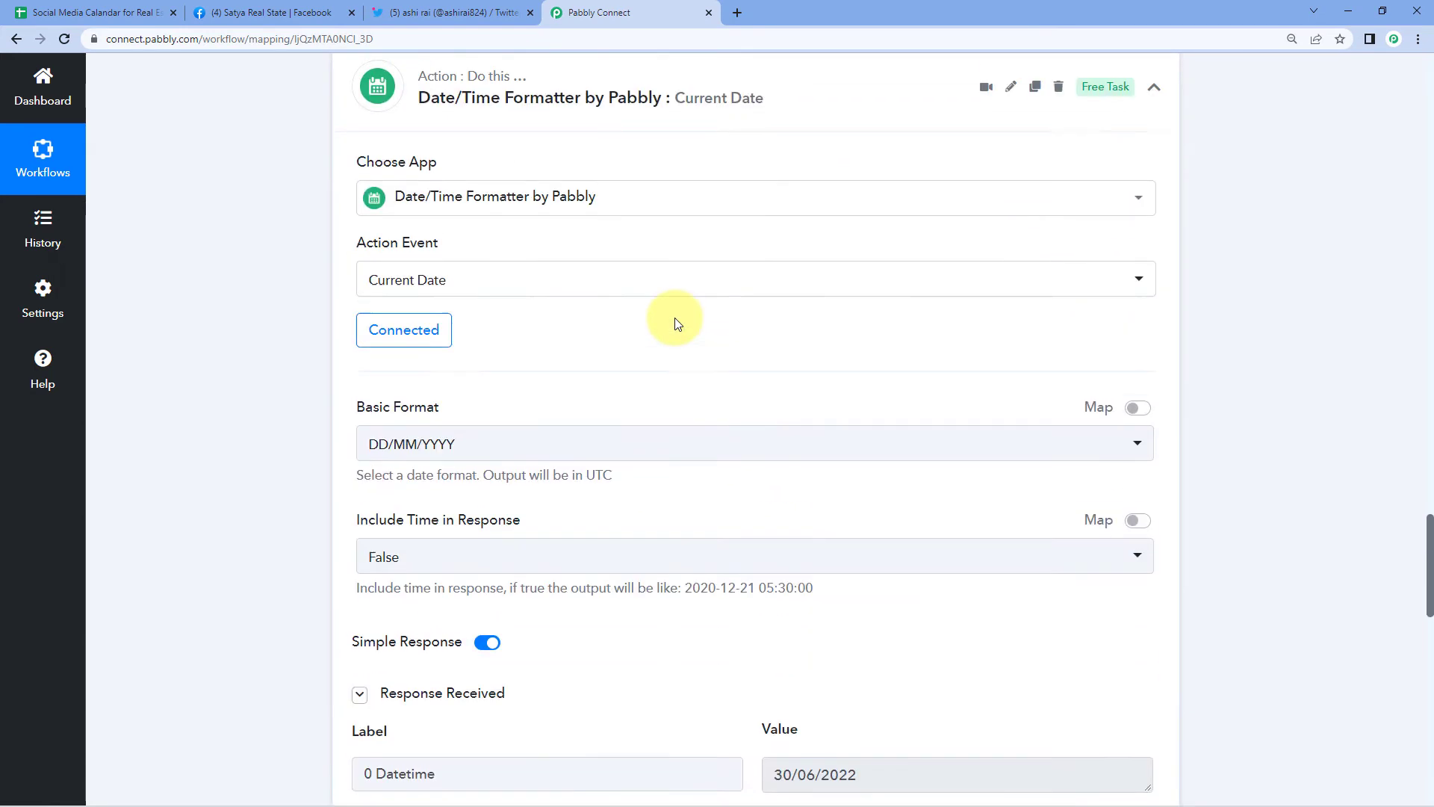
scroll(635, 329, up, 2)
scroll(388, 292, down, 2)
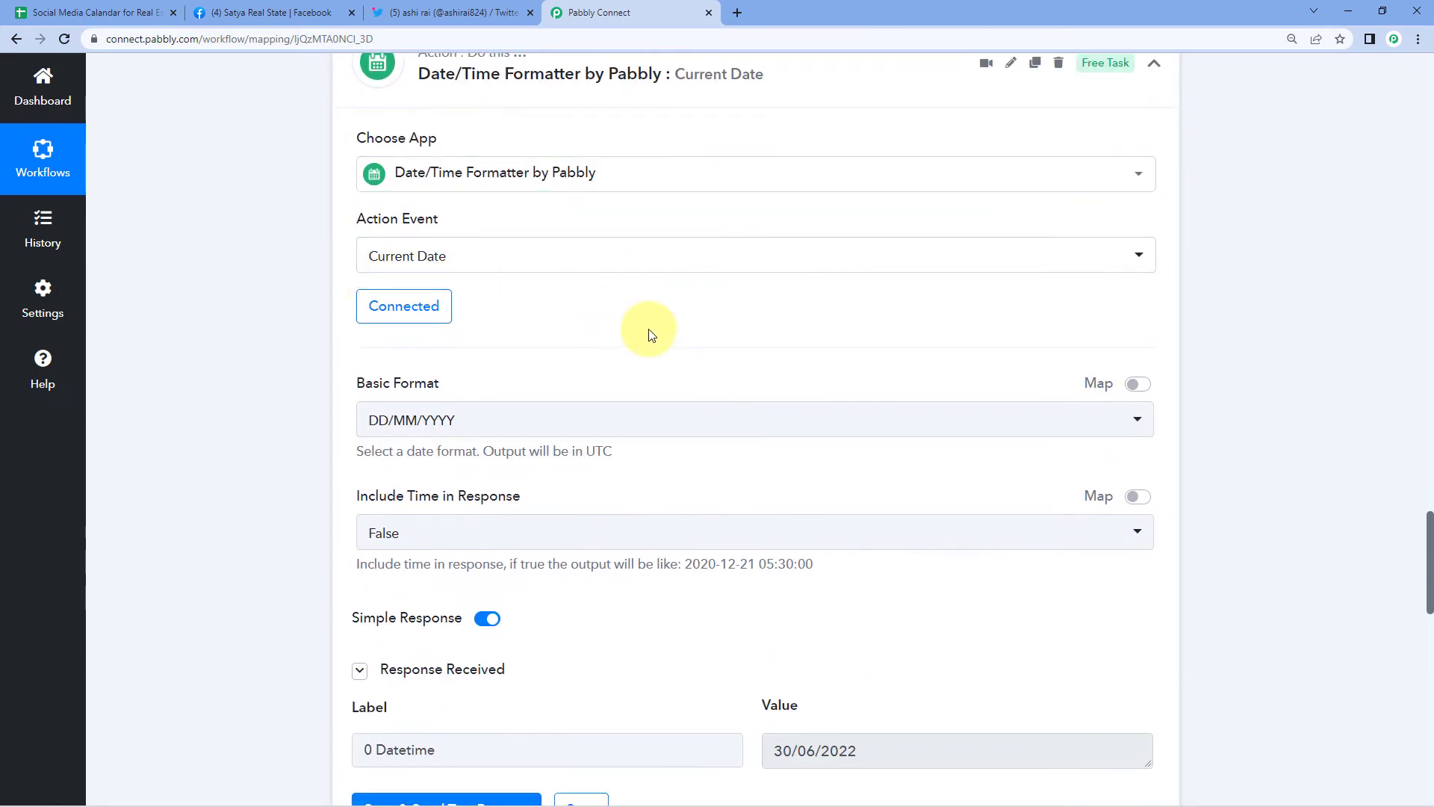
scroll(648, 332, down, 4)
drag(887, 451, 745, 454)
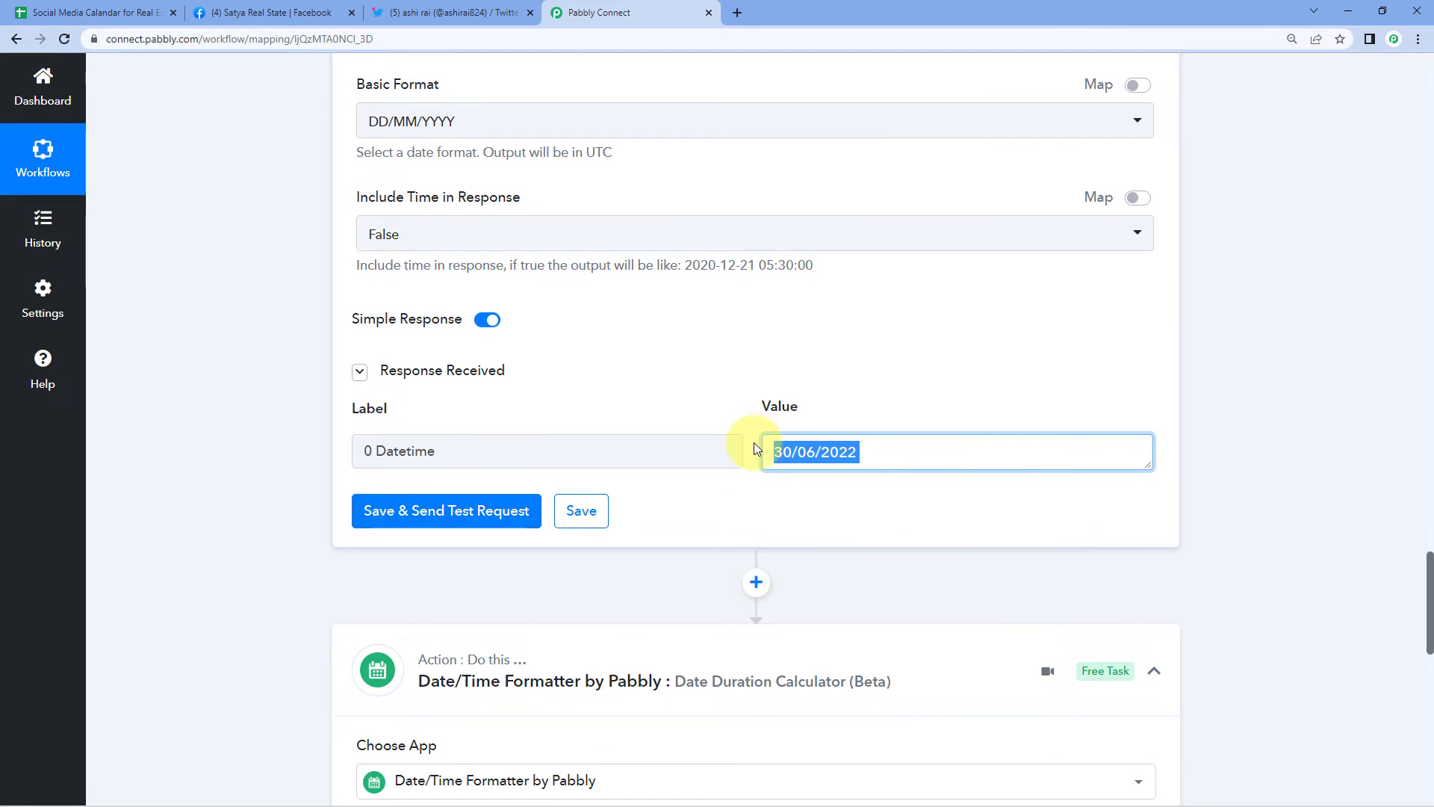
scroll(743, 433, down, 14)
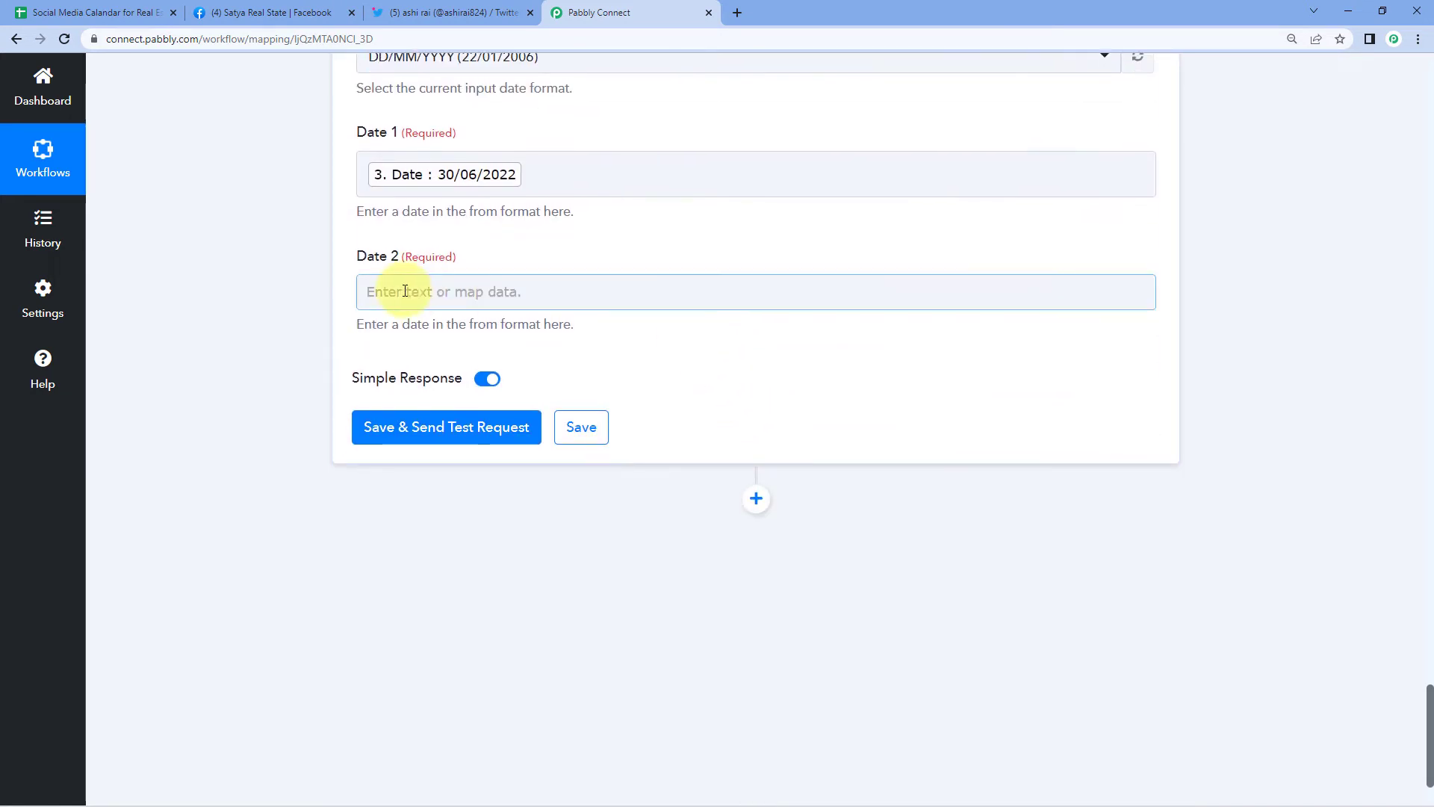
click(378, 290)
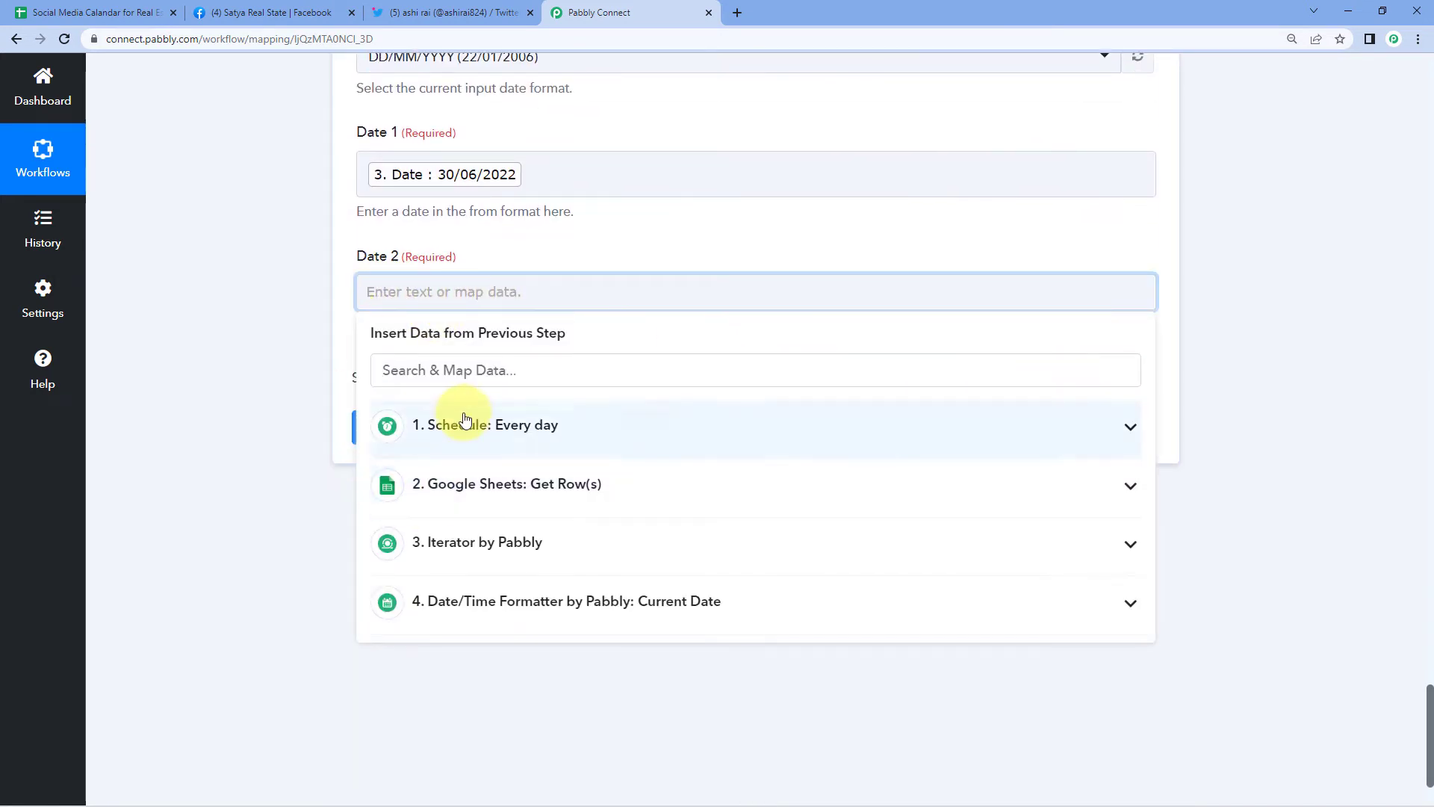
scroll(362, 412, down, 1)
scroll(361, 411, down, 1)
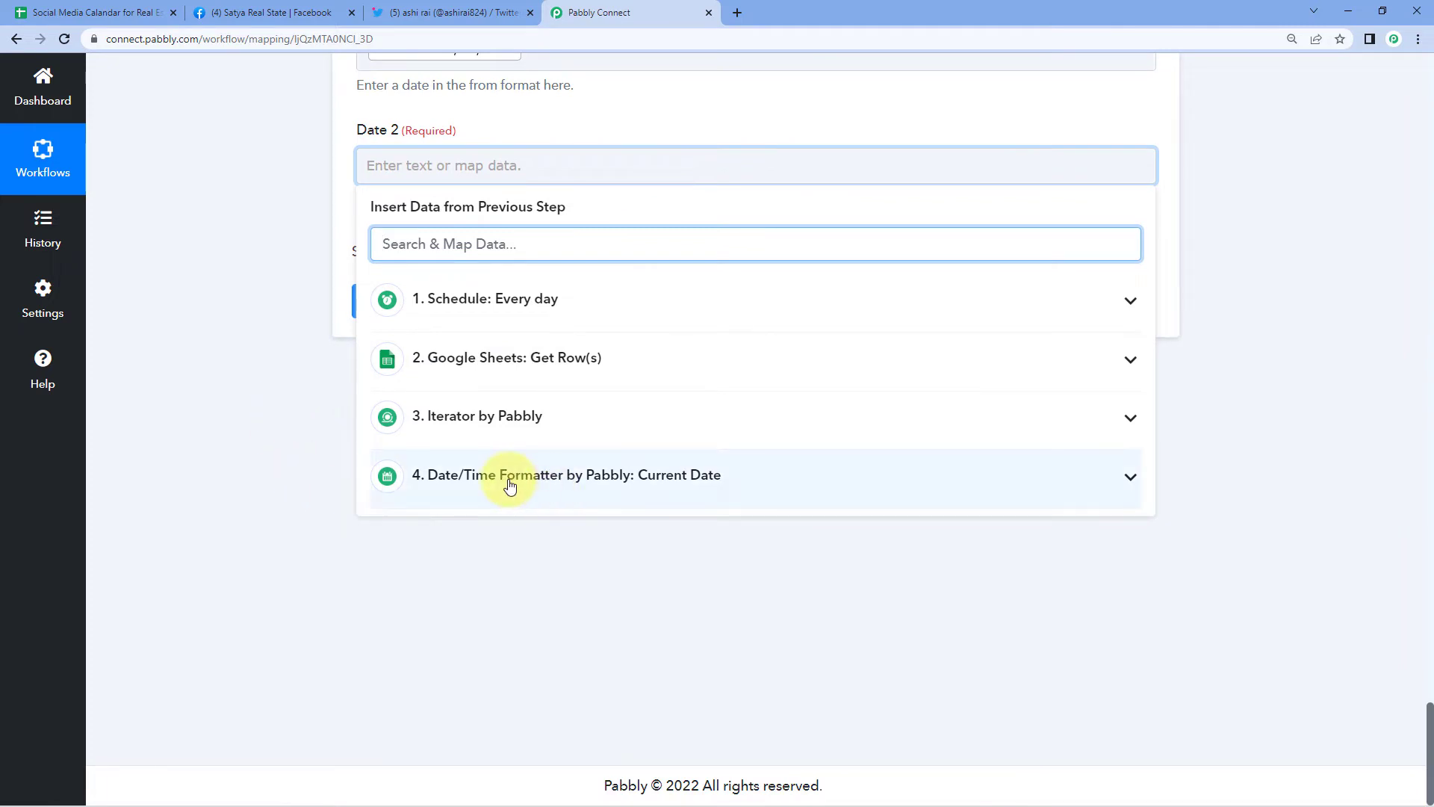
click(557, 475)
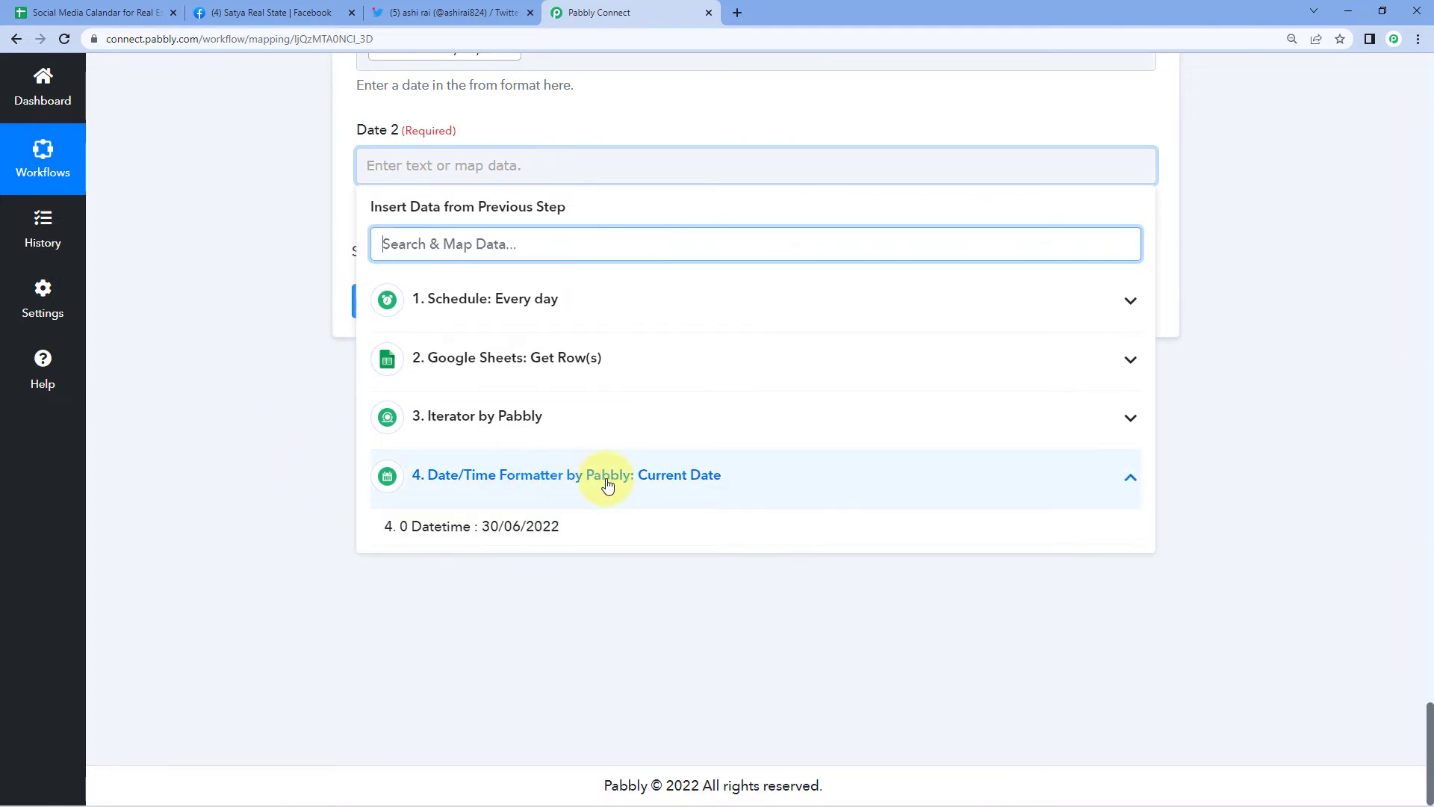
click(490, 527)
click(280, 198)
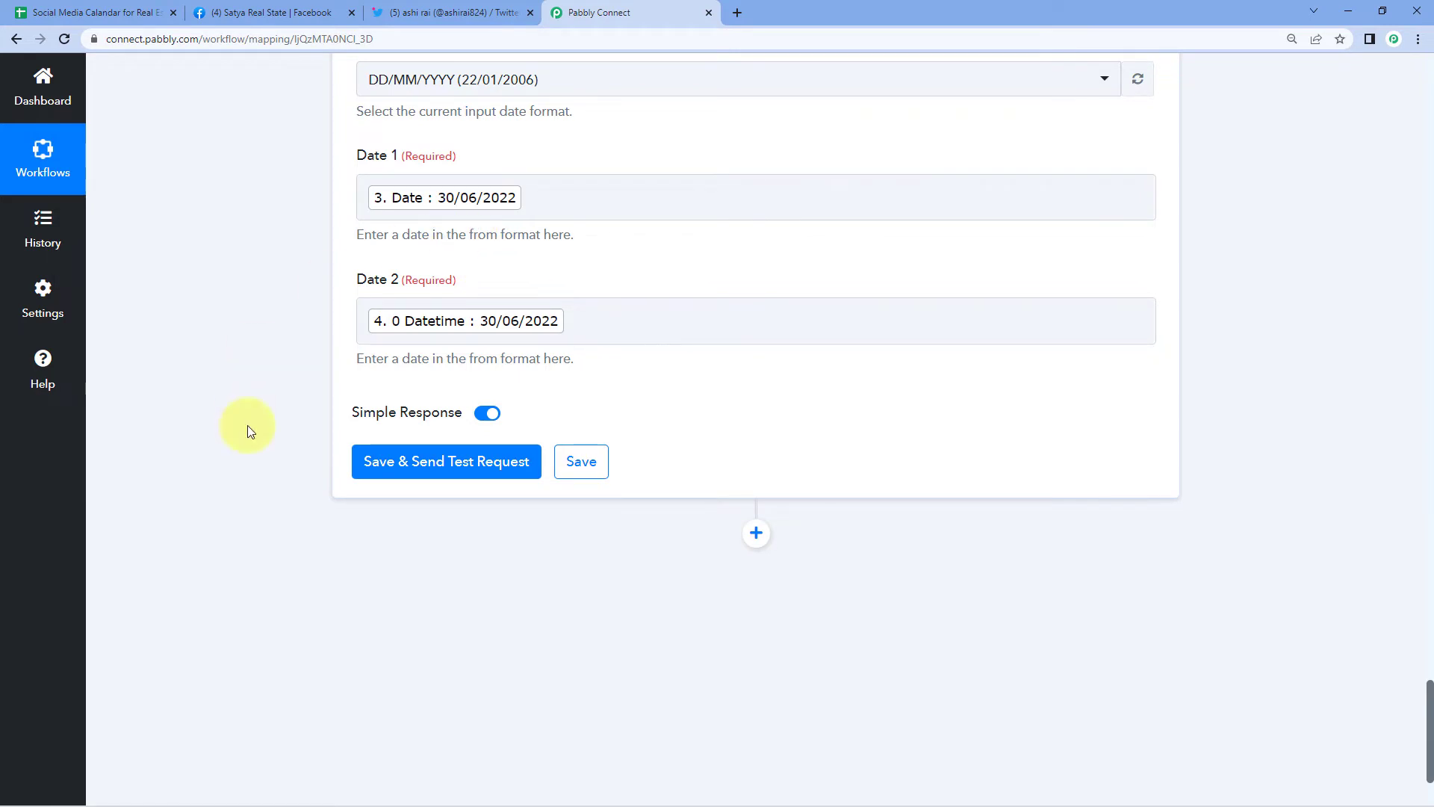
Save the Date Duration Calculator action and send its test request
click(457, 475)
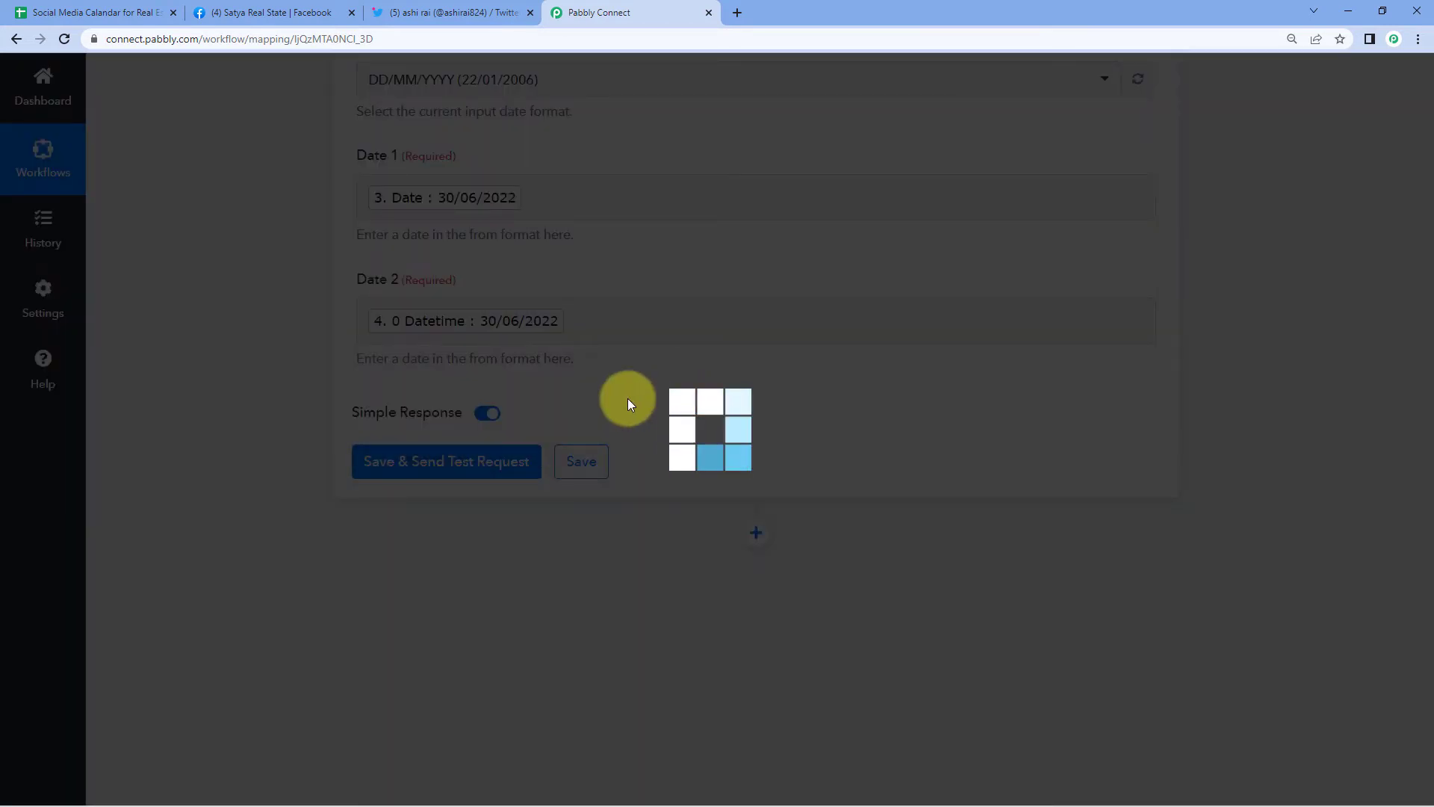
scroll(661, 396, down, 3)
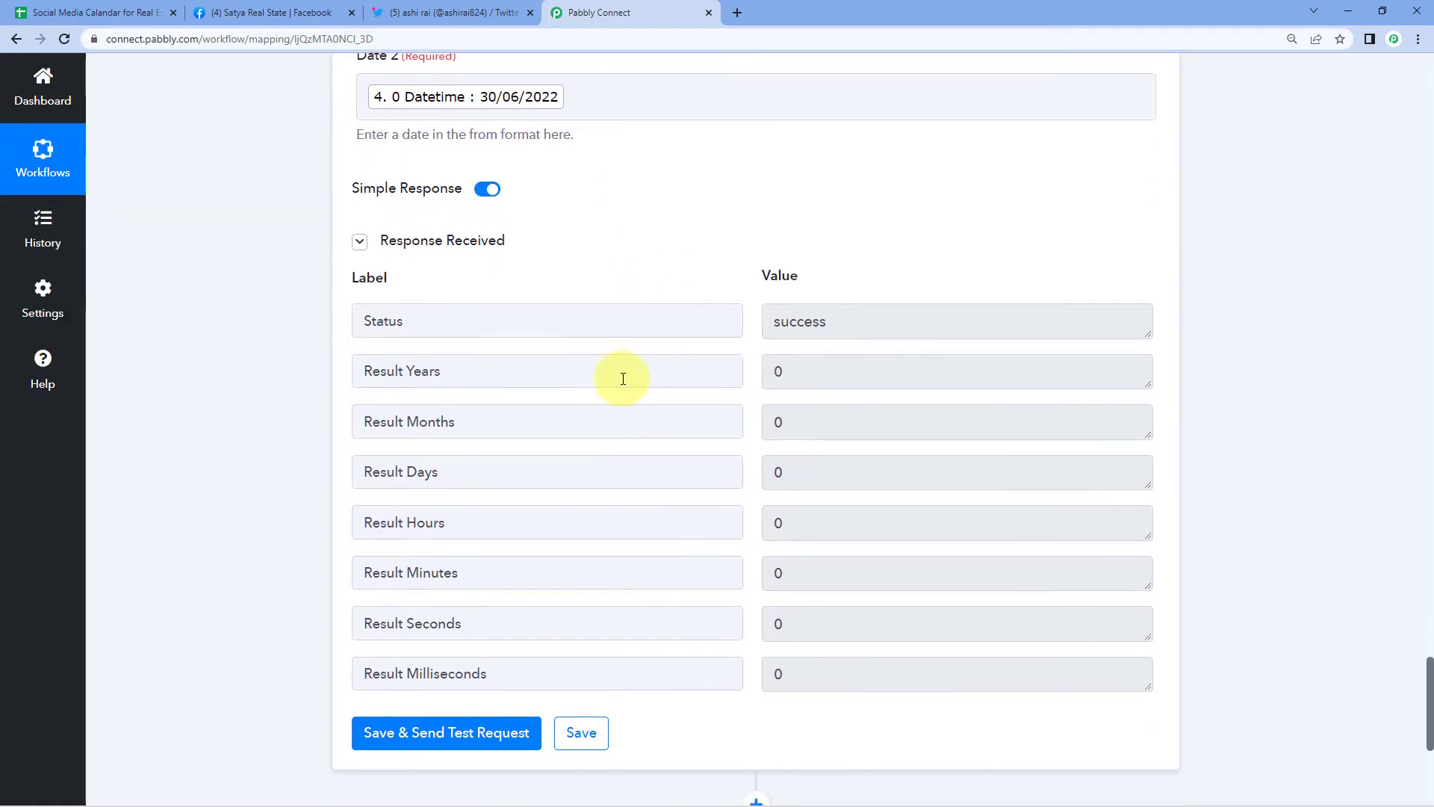
Examine the years, months, days, hours and minutes results in the Date Duration Calculator's response and its two mapped dates
click(456, 368)
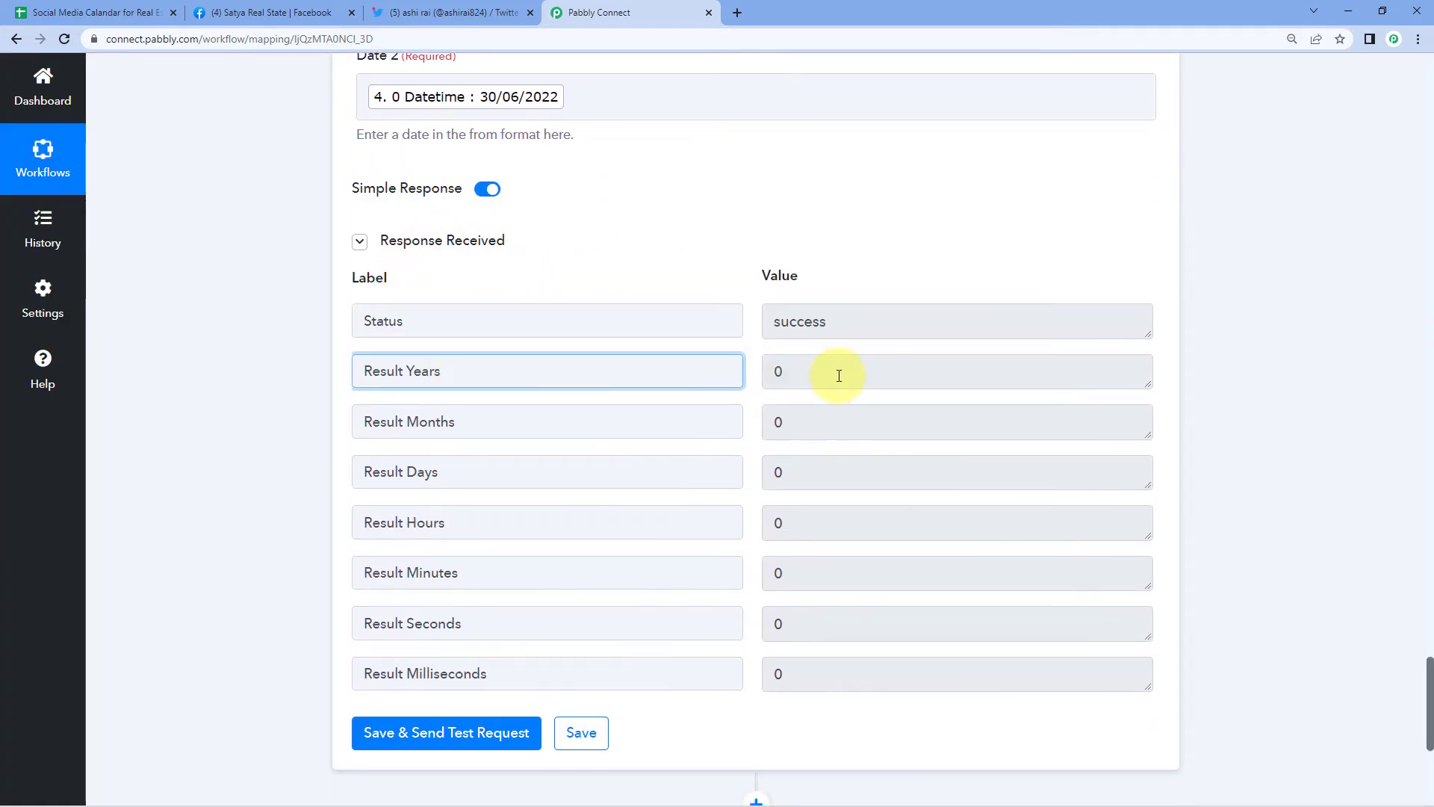
drag(841, 375, 756, 385)
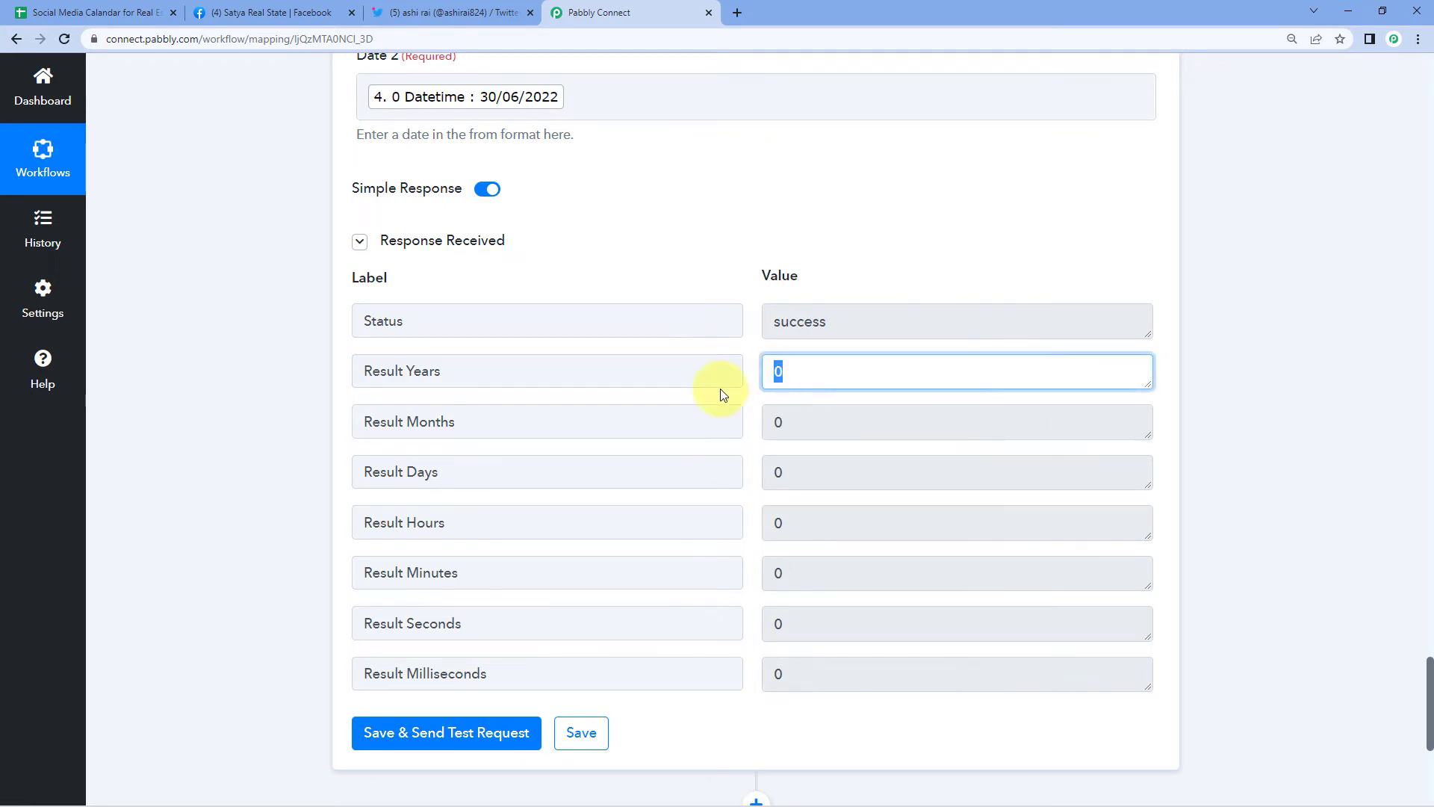
click(737, 416)
click(831, 425)
drag(831, 424, 762, 429)
click(669, 471)
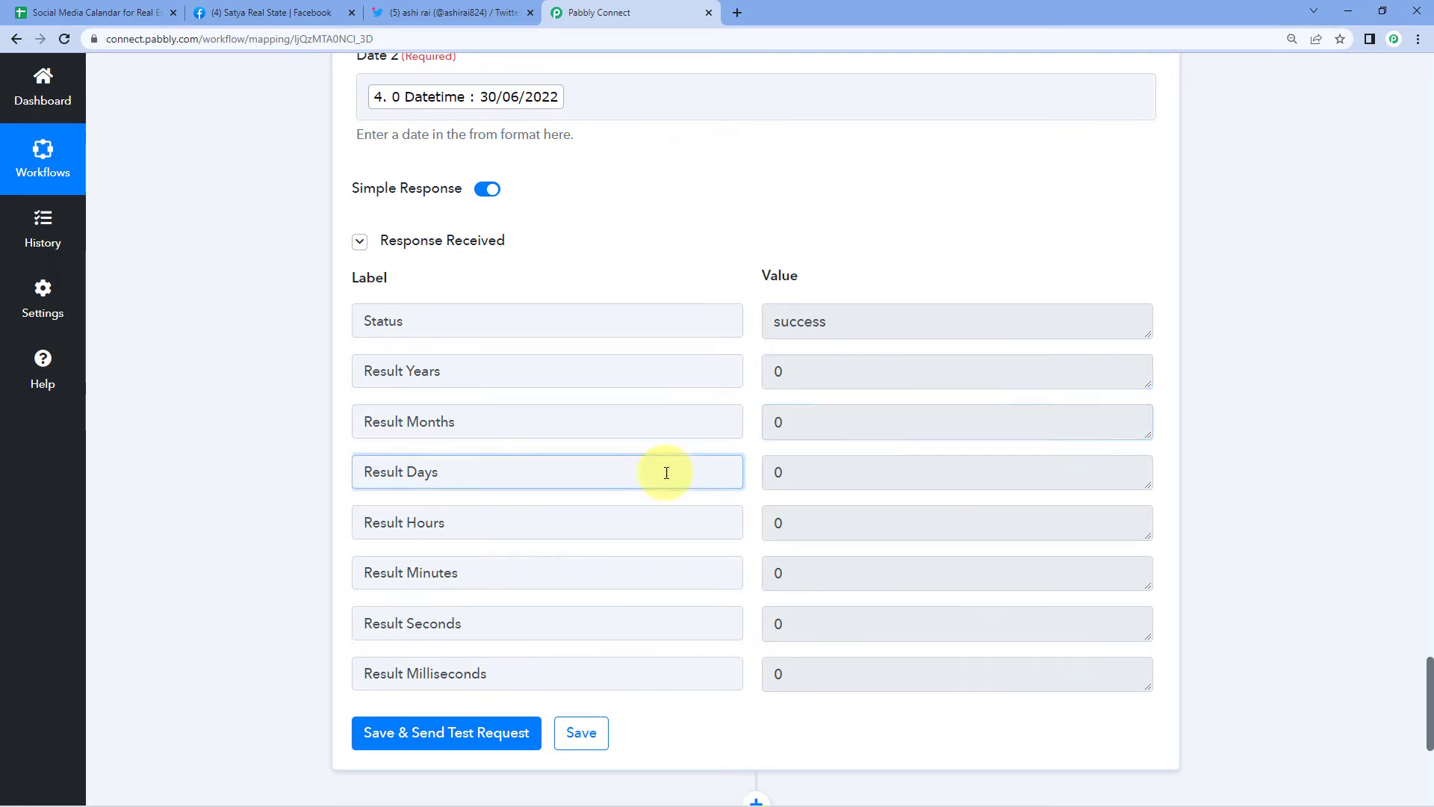
click(779, 471)
click(751, 431)
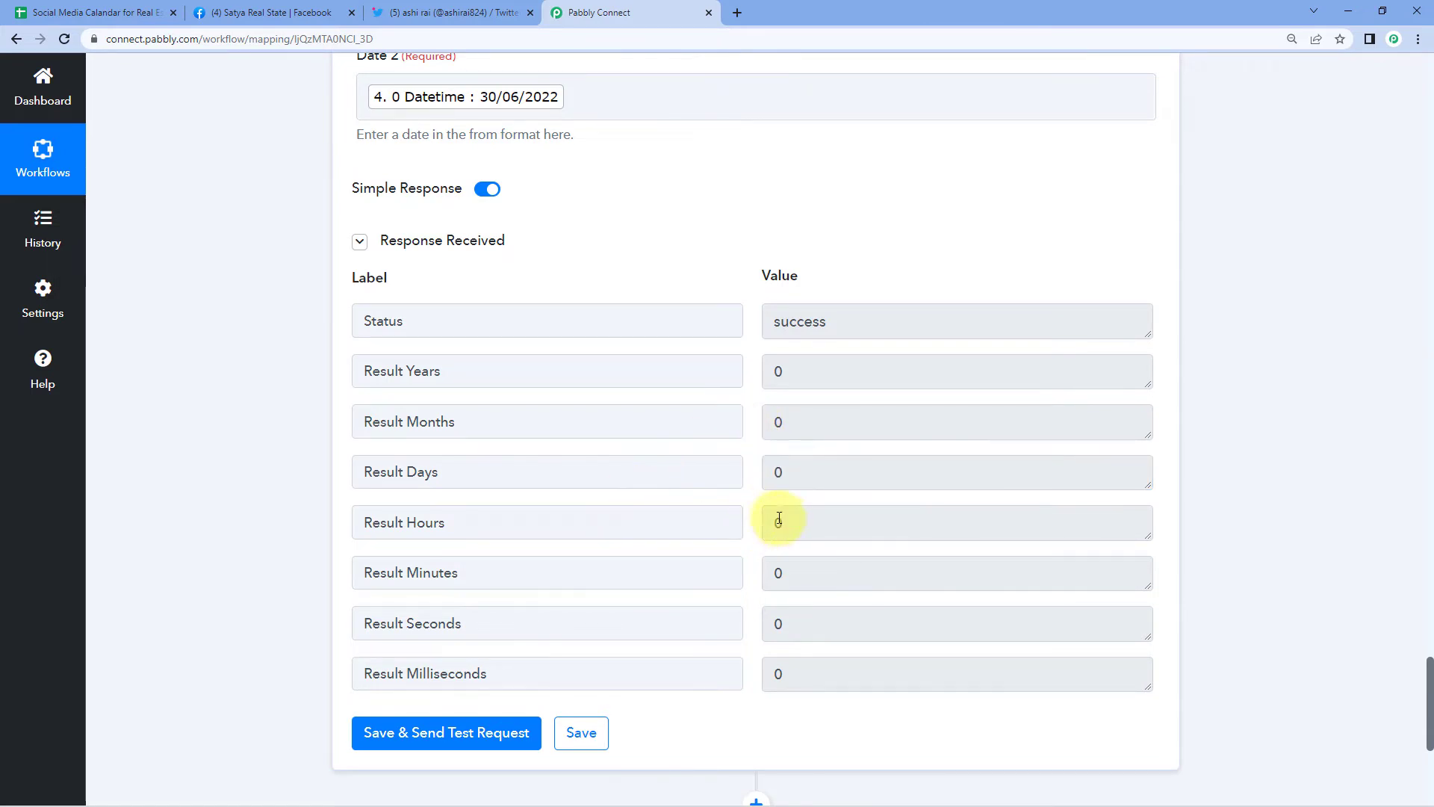
click(514, 523)
click(522, 571)
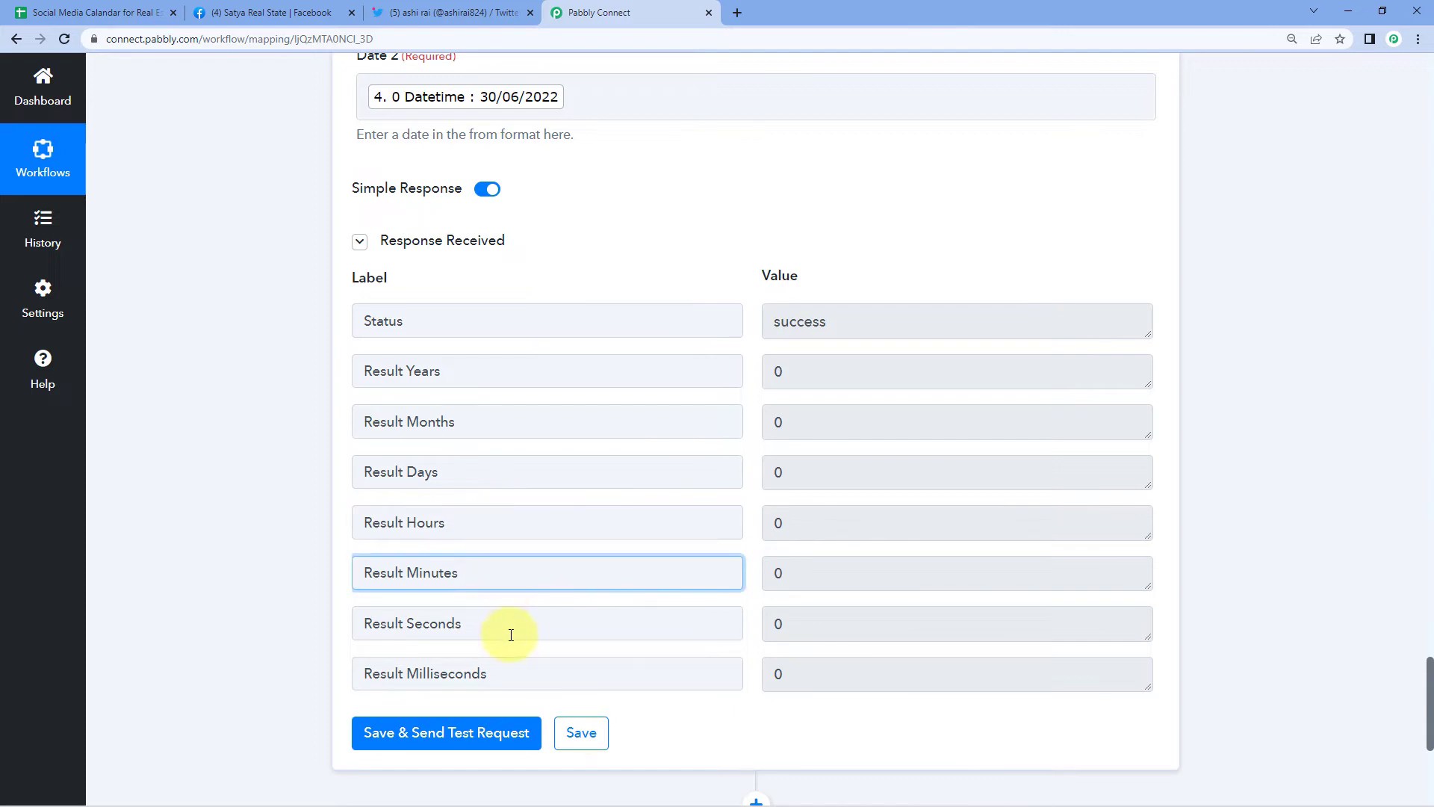
click(267, 505)
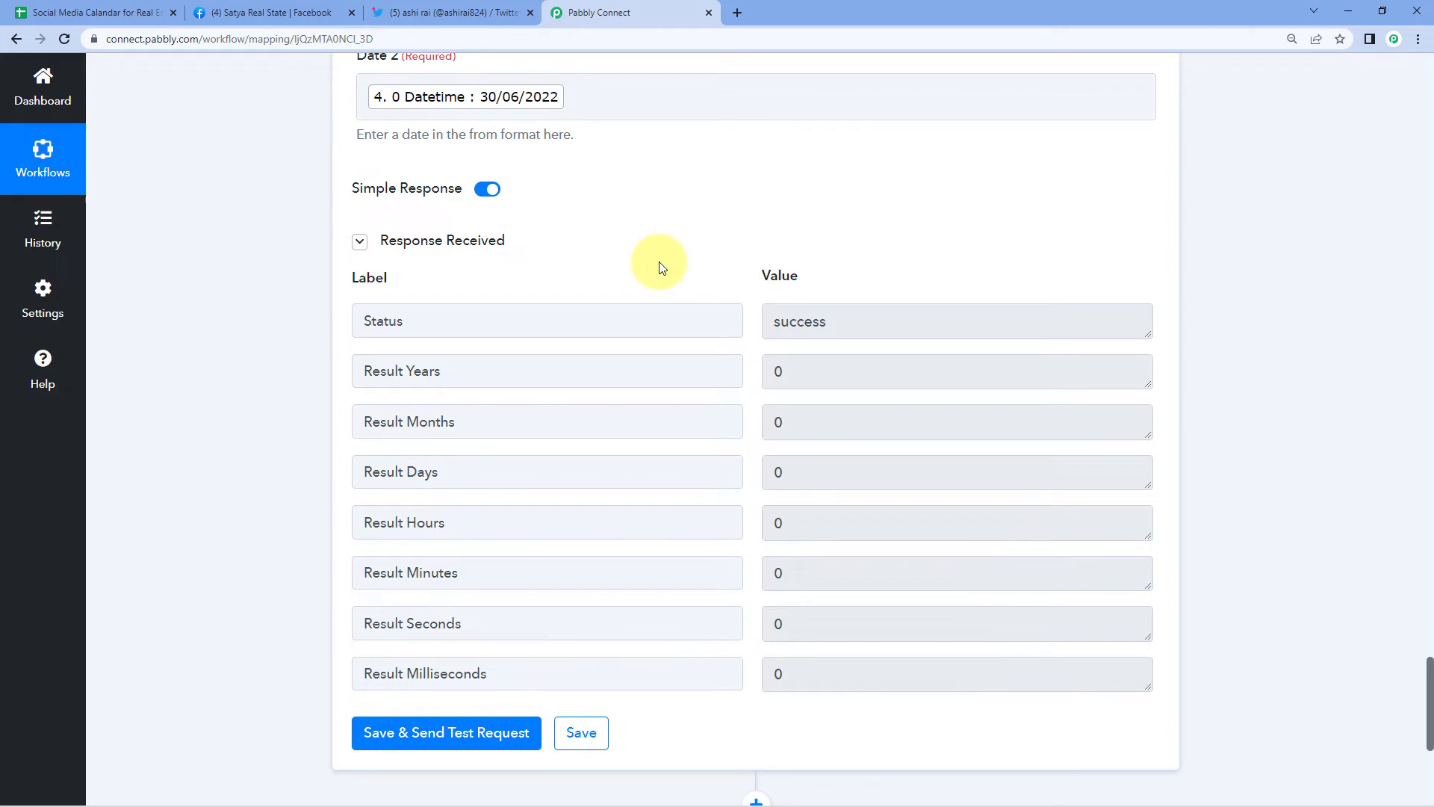
scroll(661, 267, up, 3)
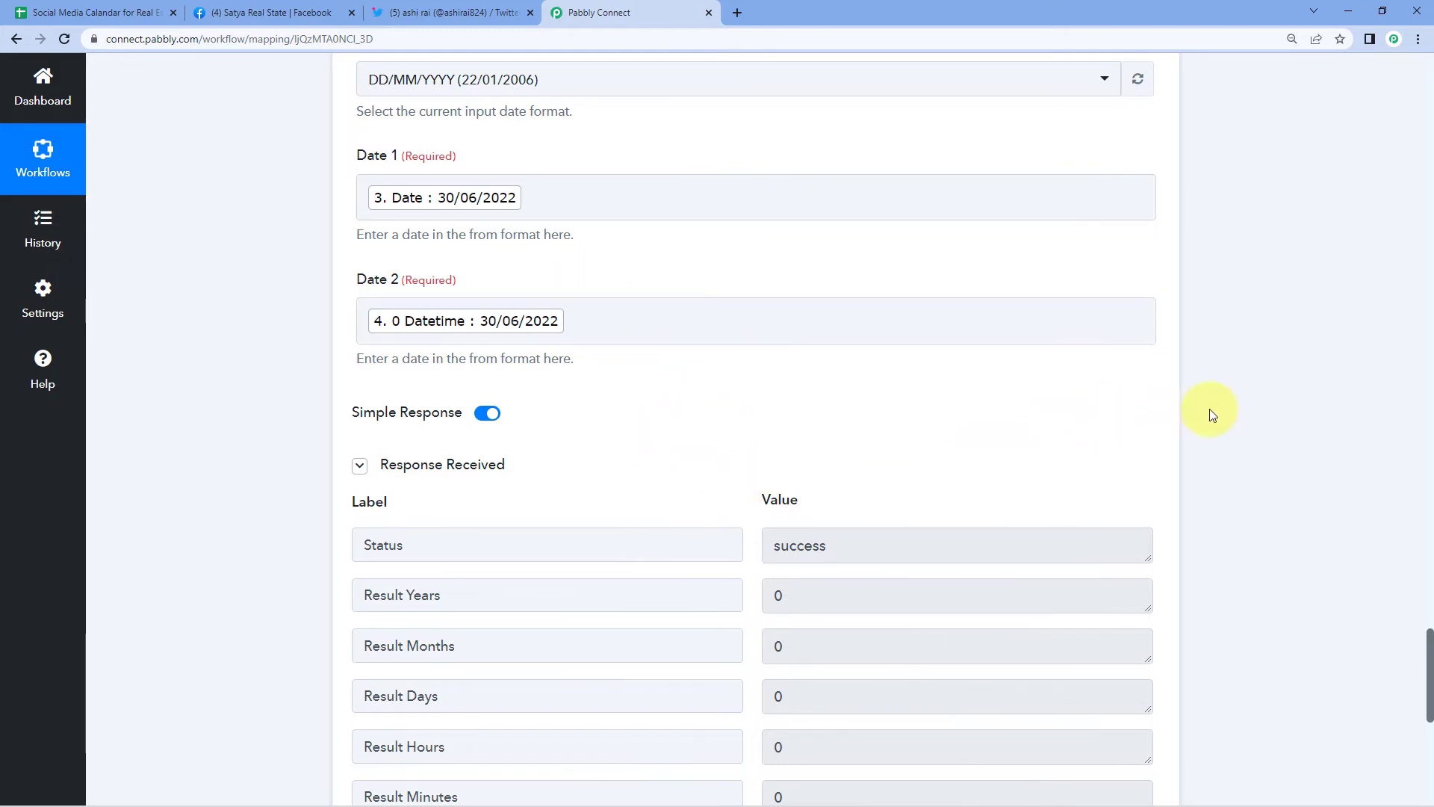
Add a Filter by Pabbly action after the Date Duration Calculator
scroll(1210, 411, down, 8)
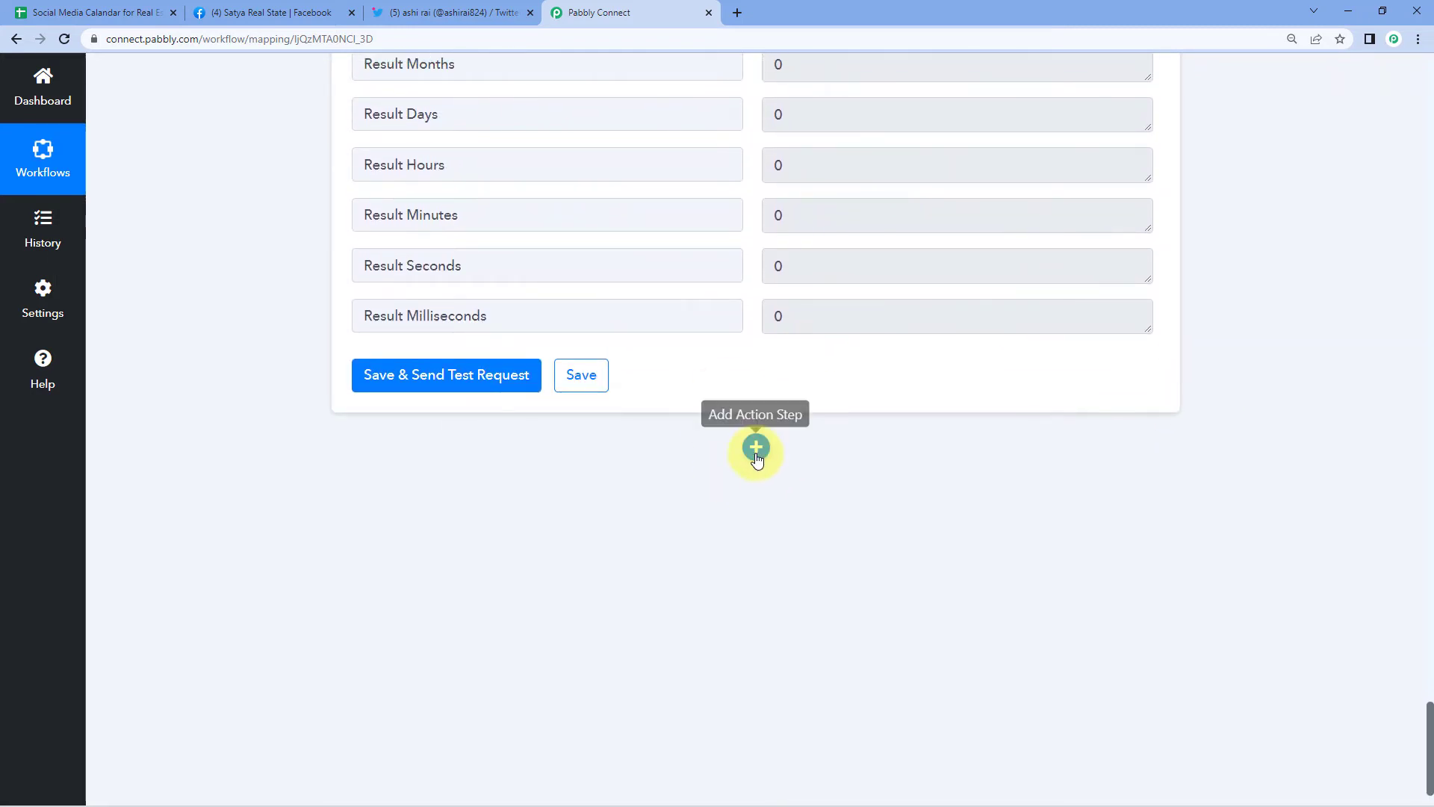
click(755, 451)
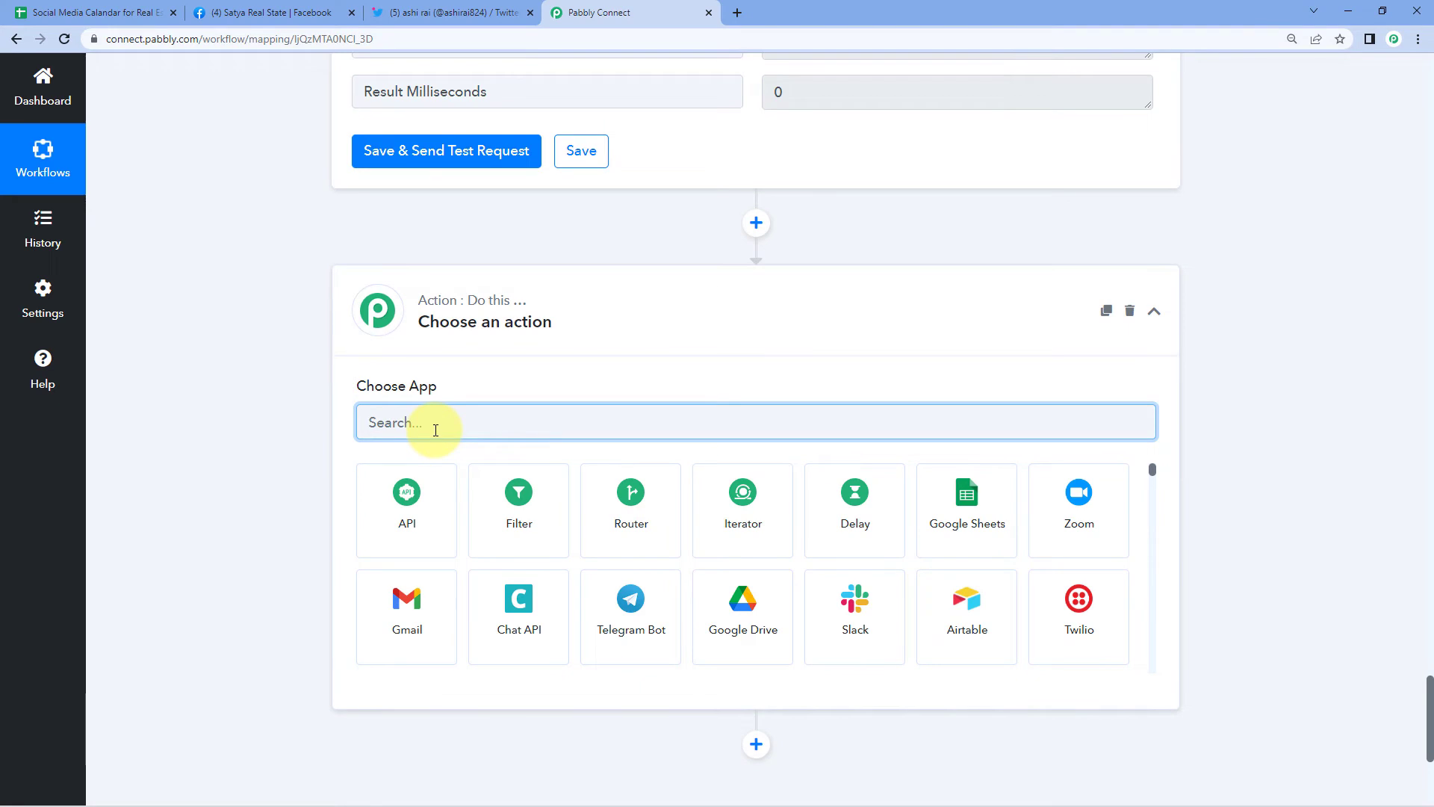
text(Filter)
click(407, 495)
scroll(257, 496, down, 1)
scroll(478, 422, down, 2)
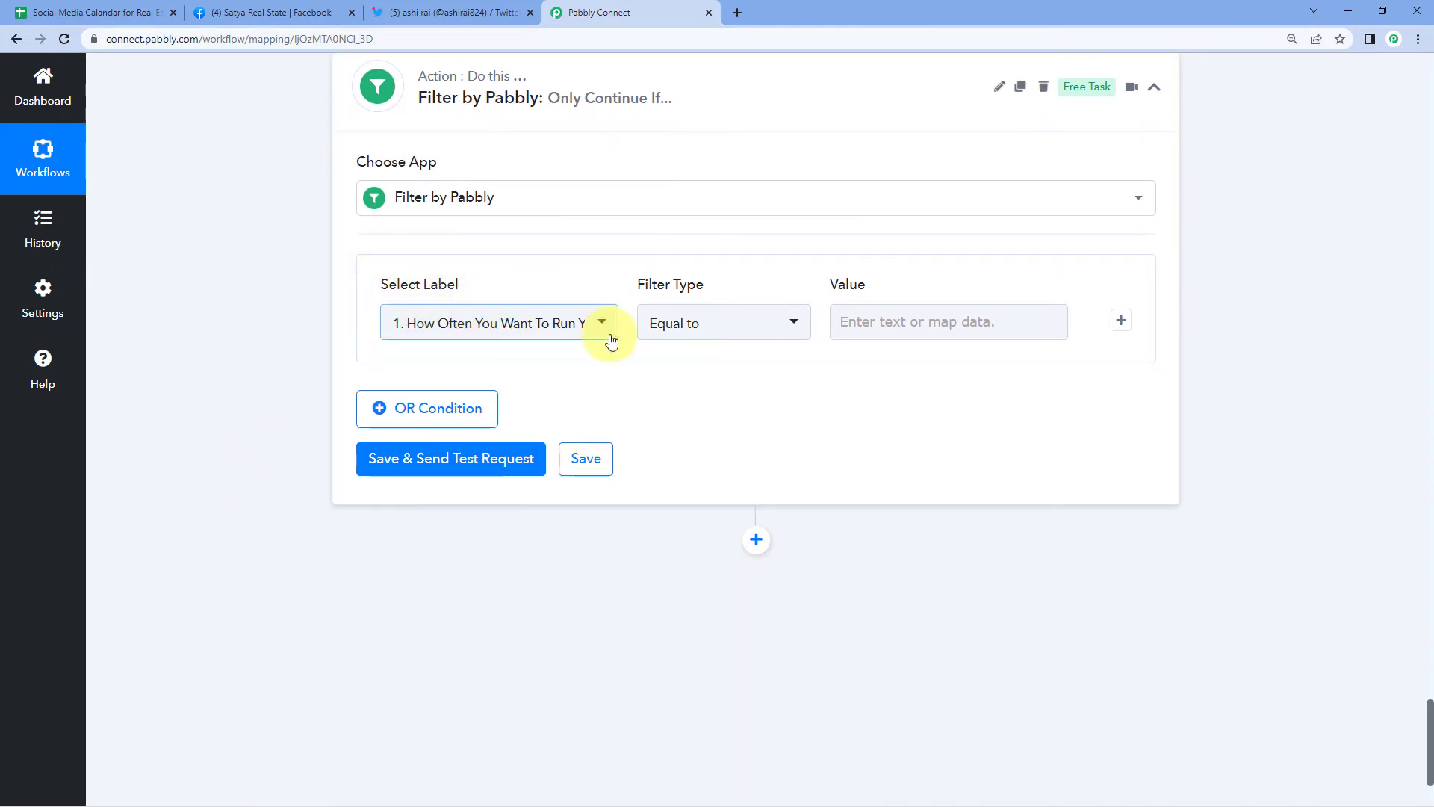
Set the first filter condition to the Date Duration Calculator's Result Years, Equal to, 0
click(603, 327)
scroll(522, 433, down, 2)
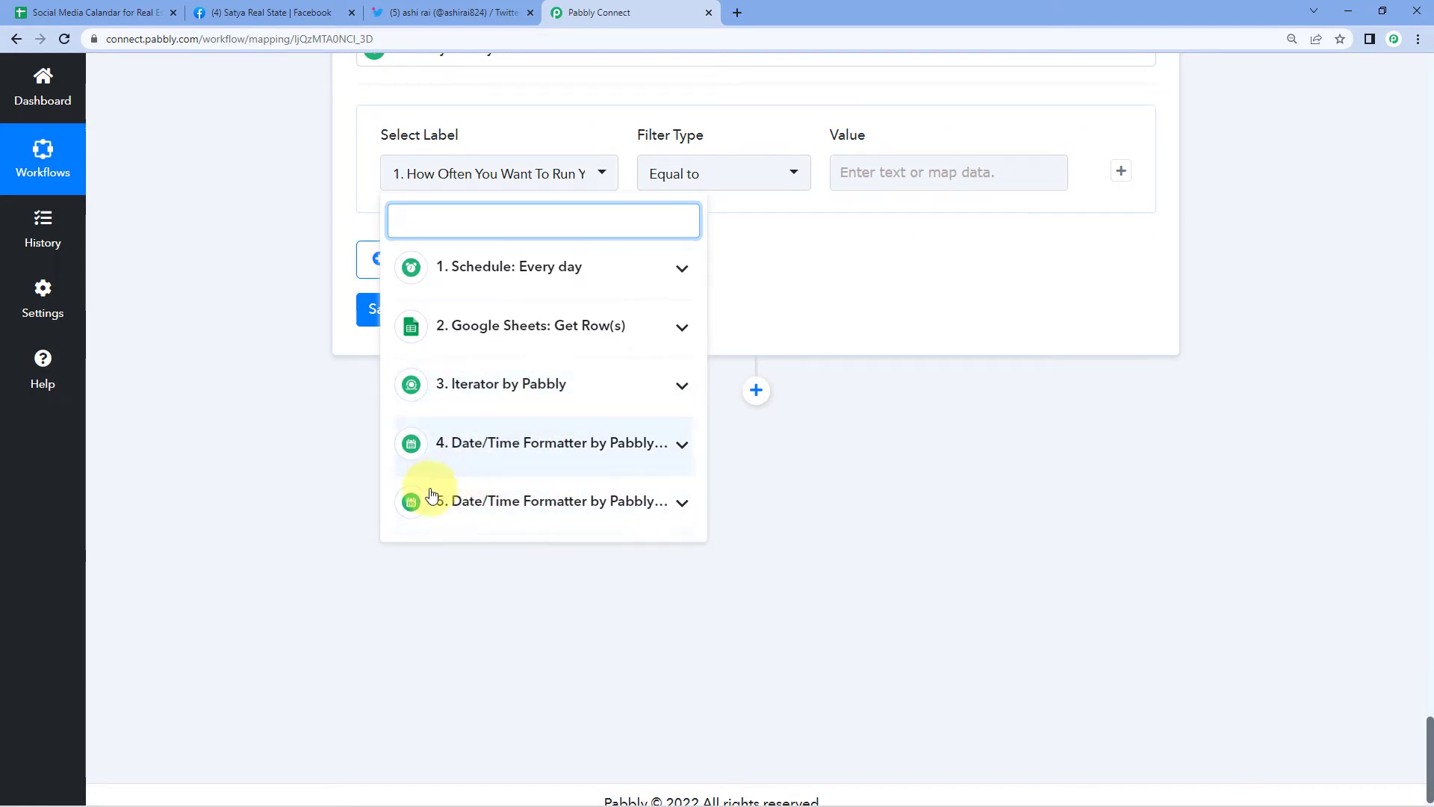
click(467, 502)
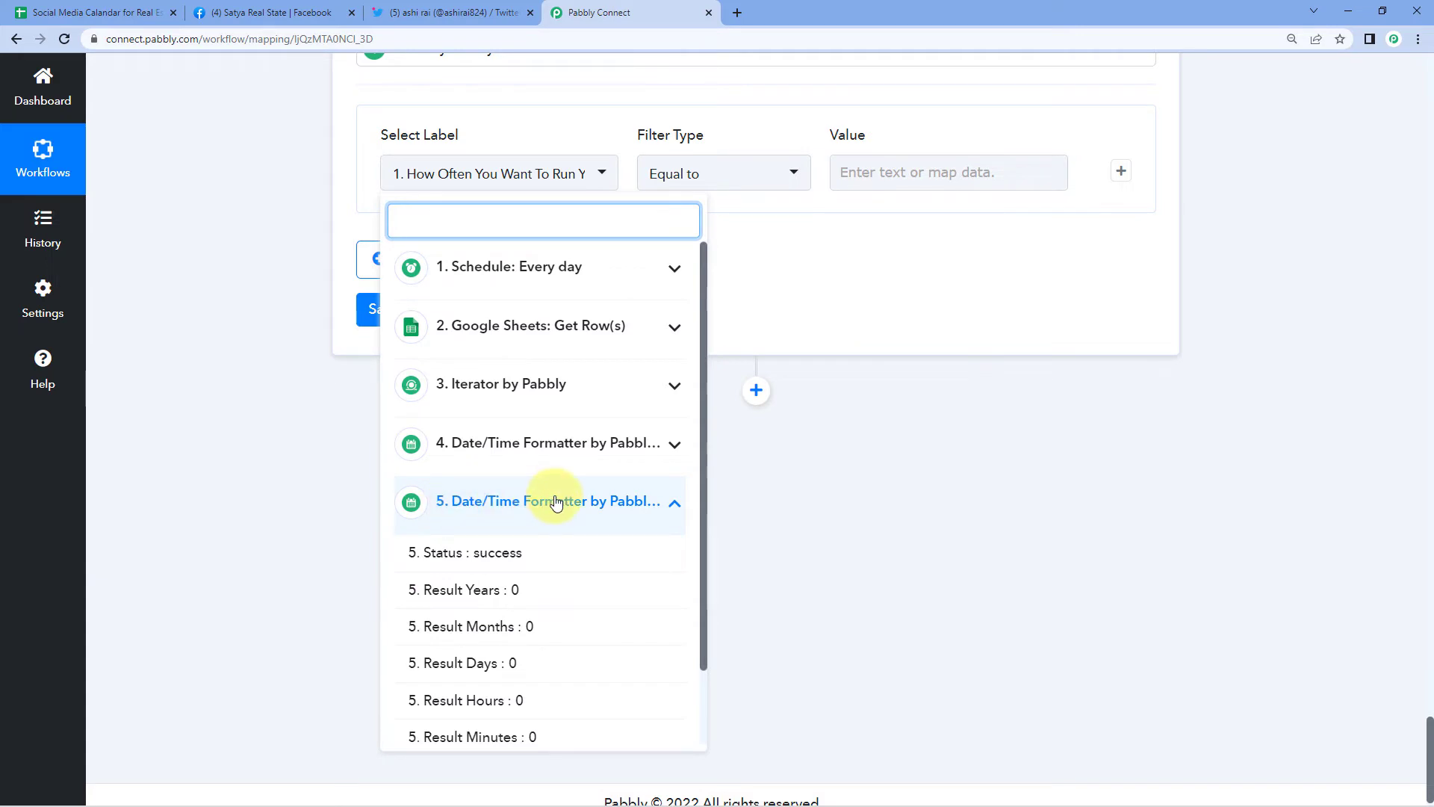
click(458, 592)
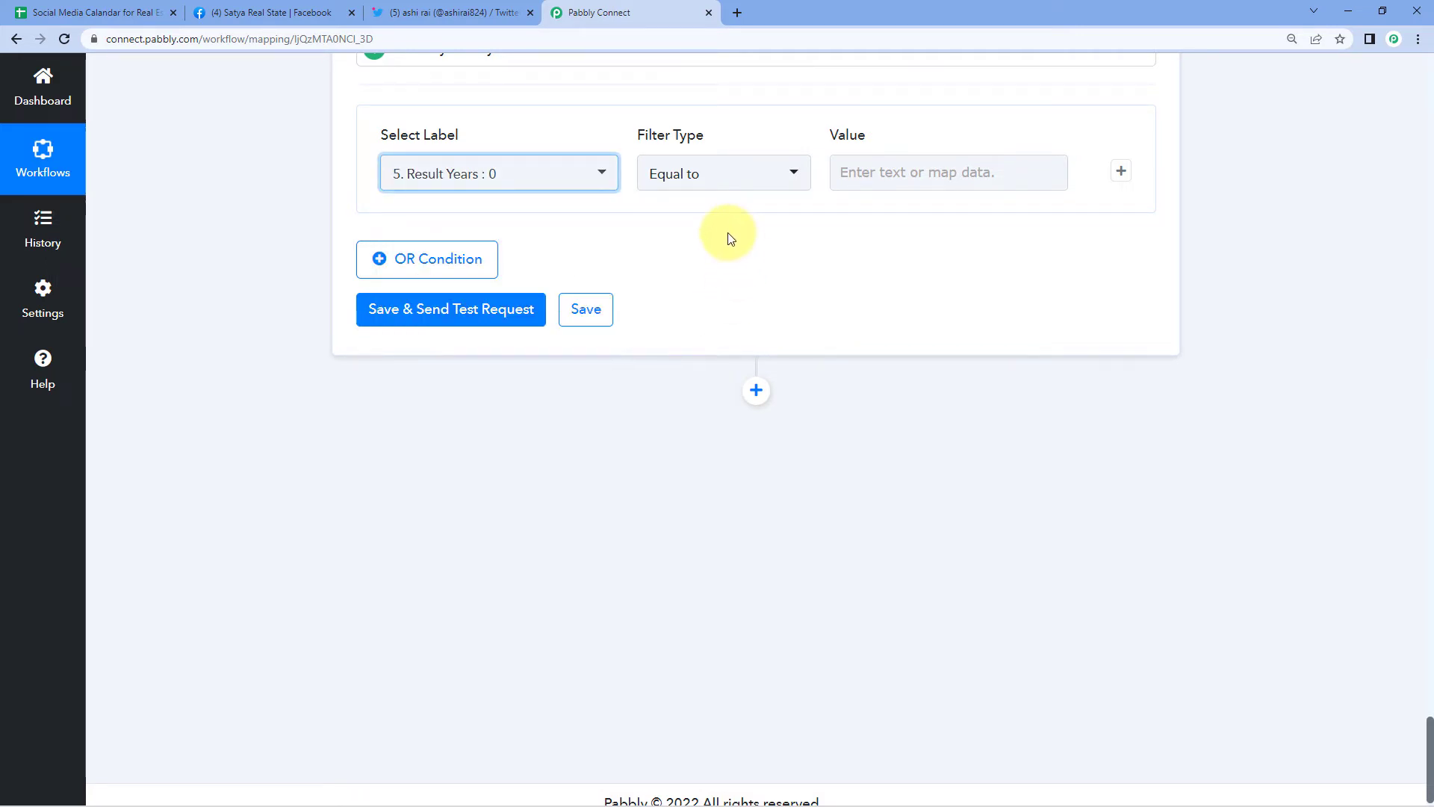
click(901, 174)
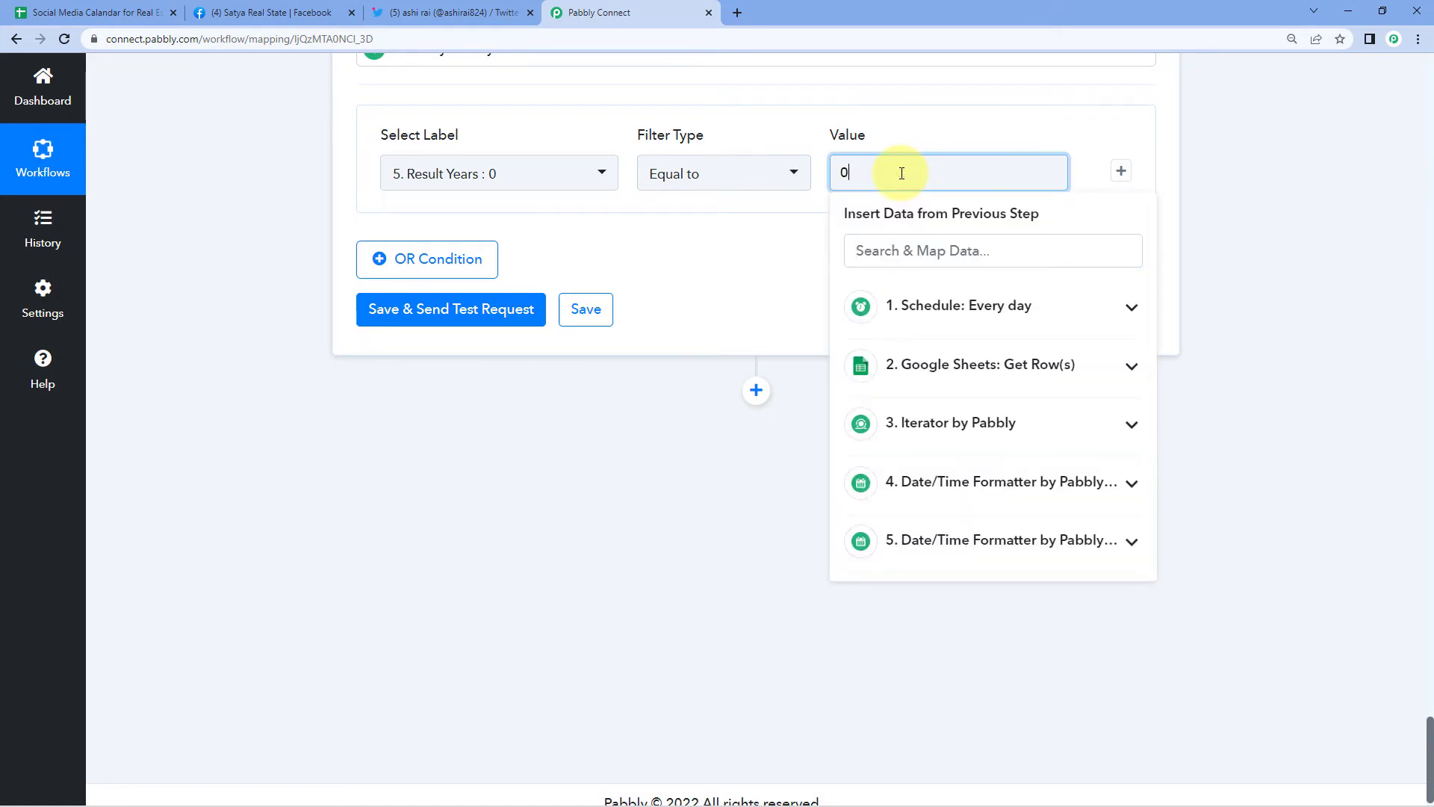
Add a second AND condition to the filter: the Date Duration Calculator's Result Months, Equal to, 0
click(1121, 171)
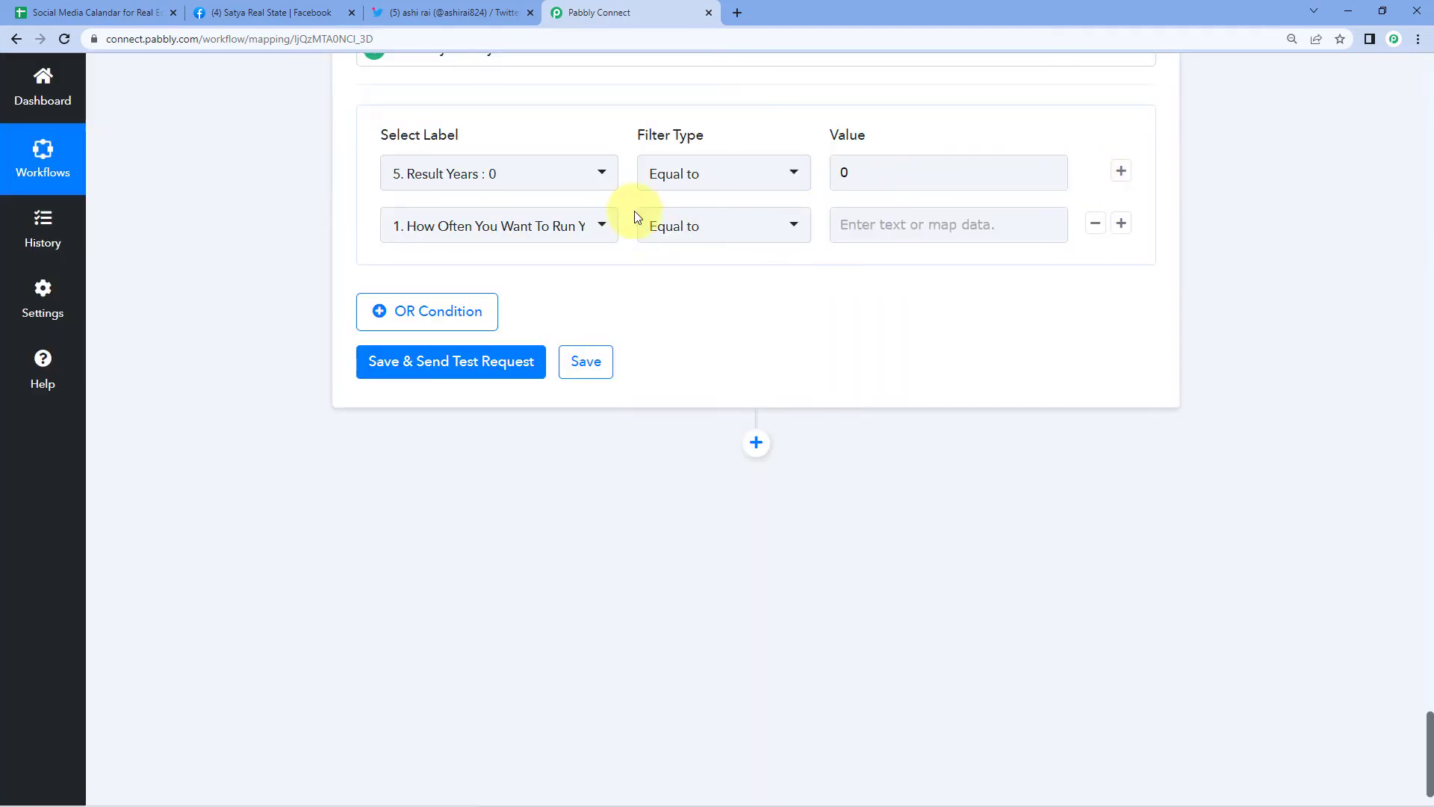
click(604, 227)
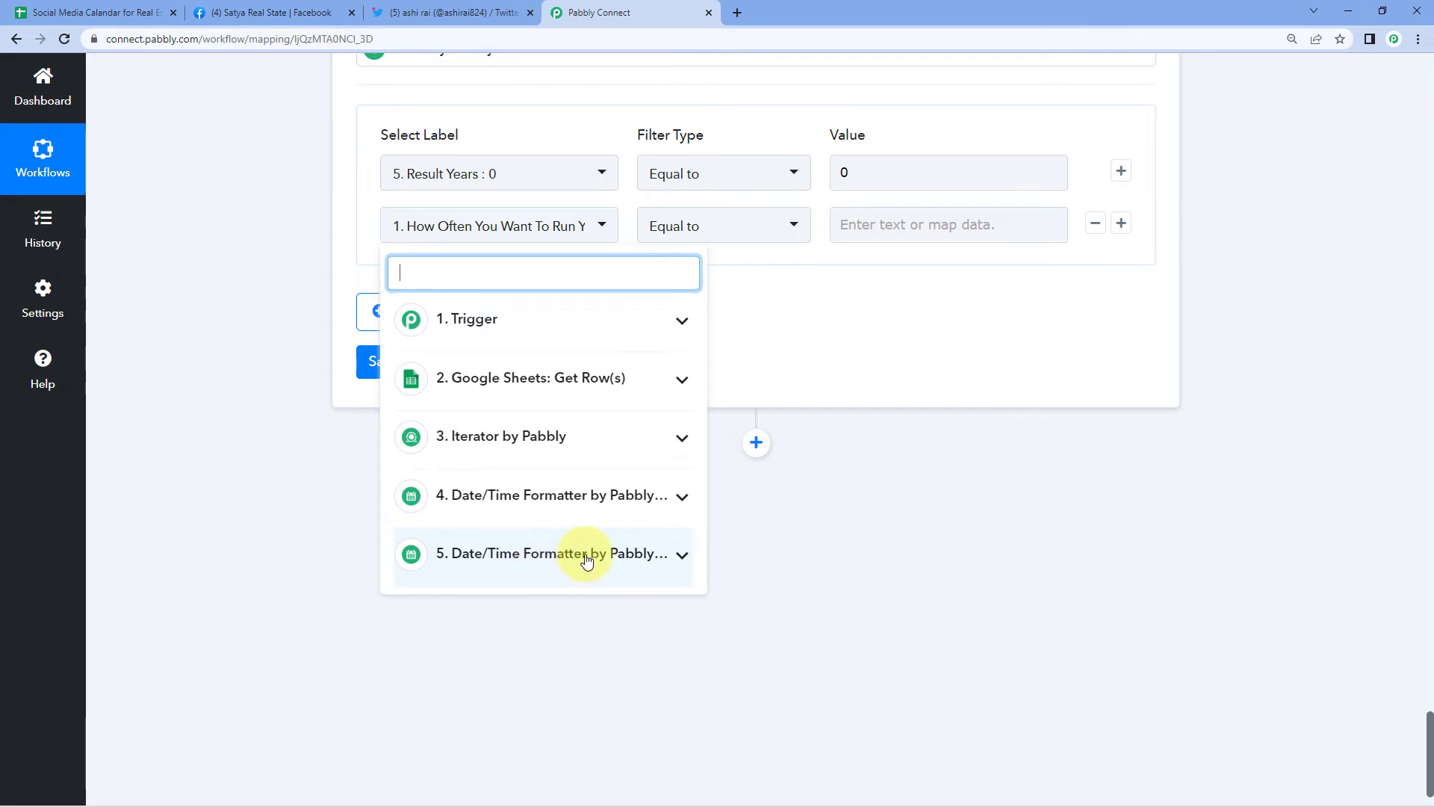
click(497, 560)
scroll(523, 598, down, 1)
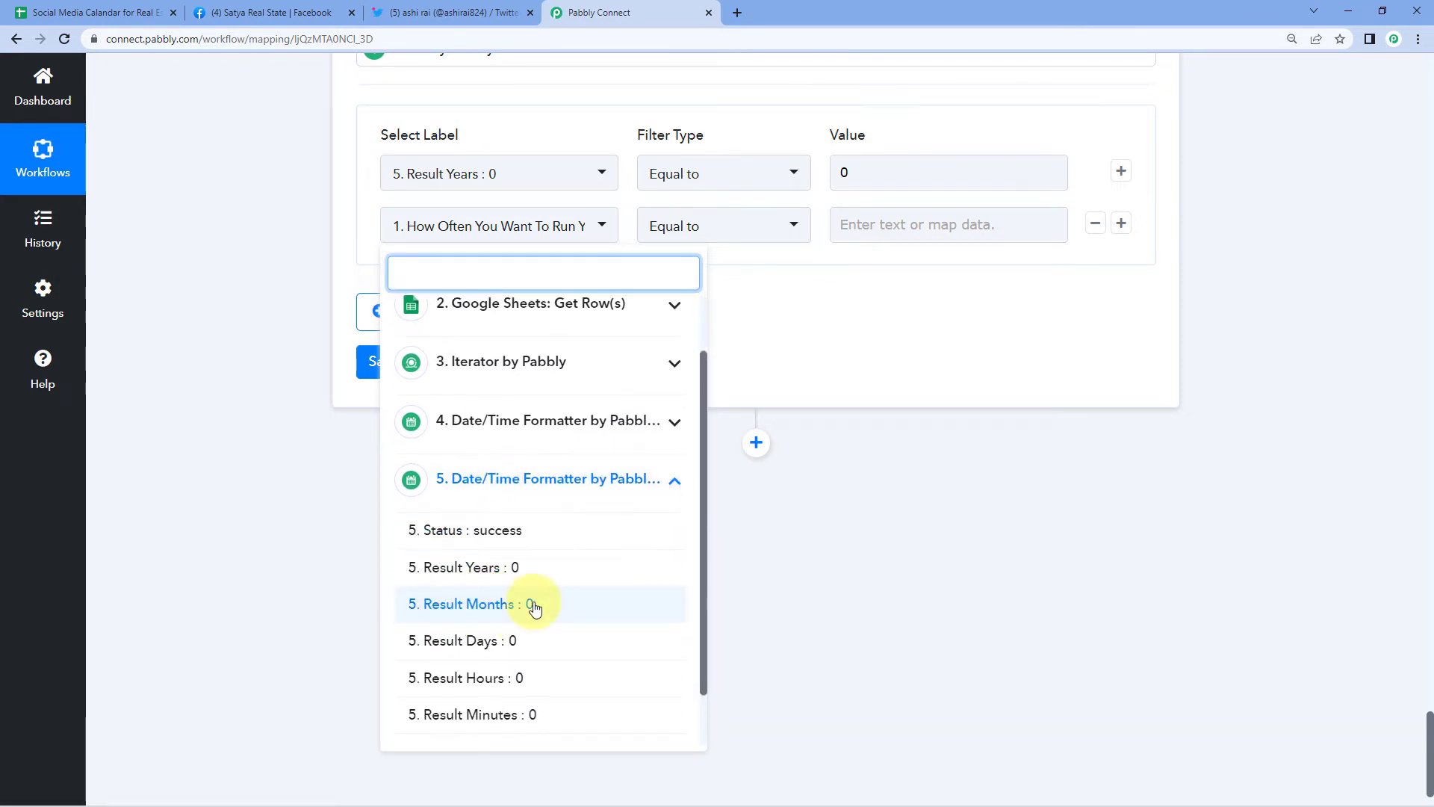
click(498, 610)
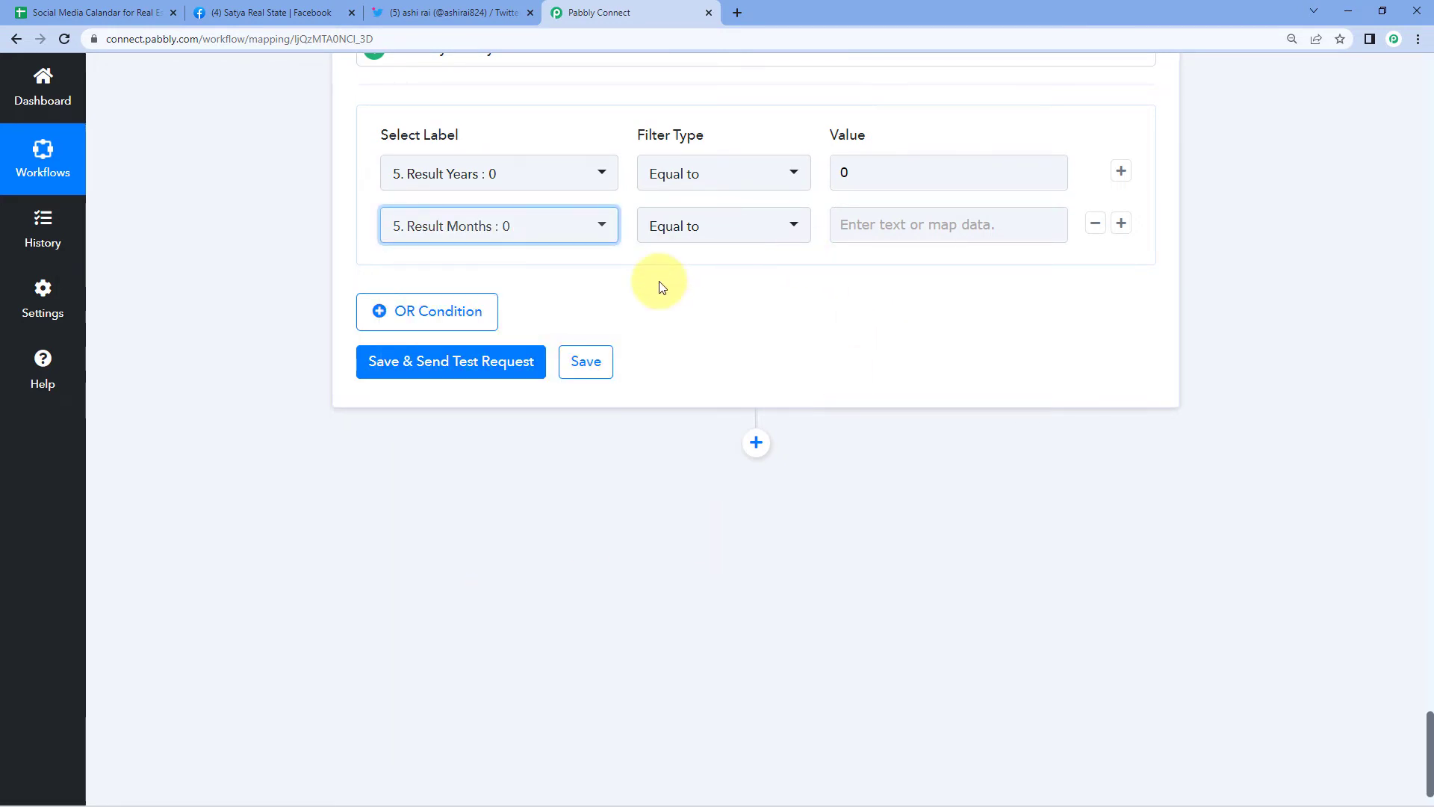
click(914, 230)
text(0)
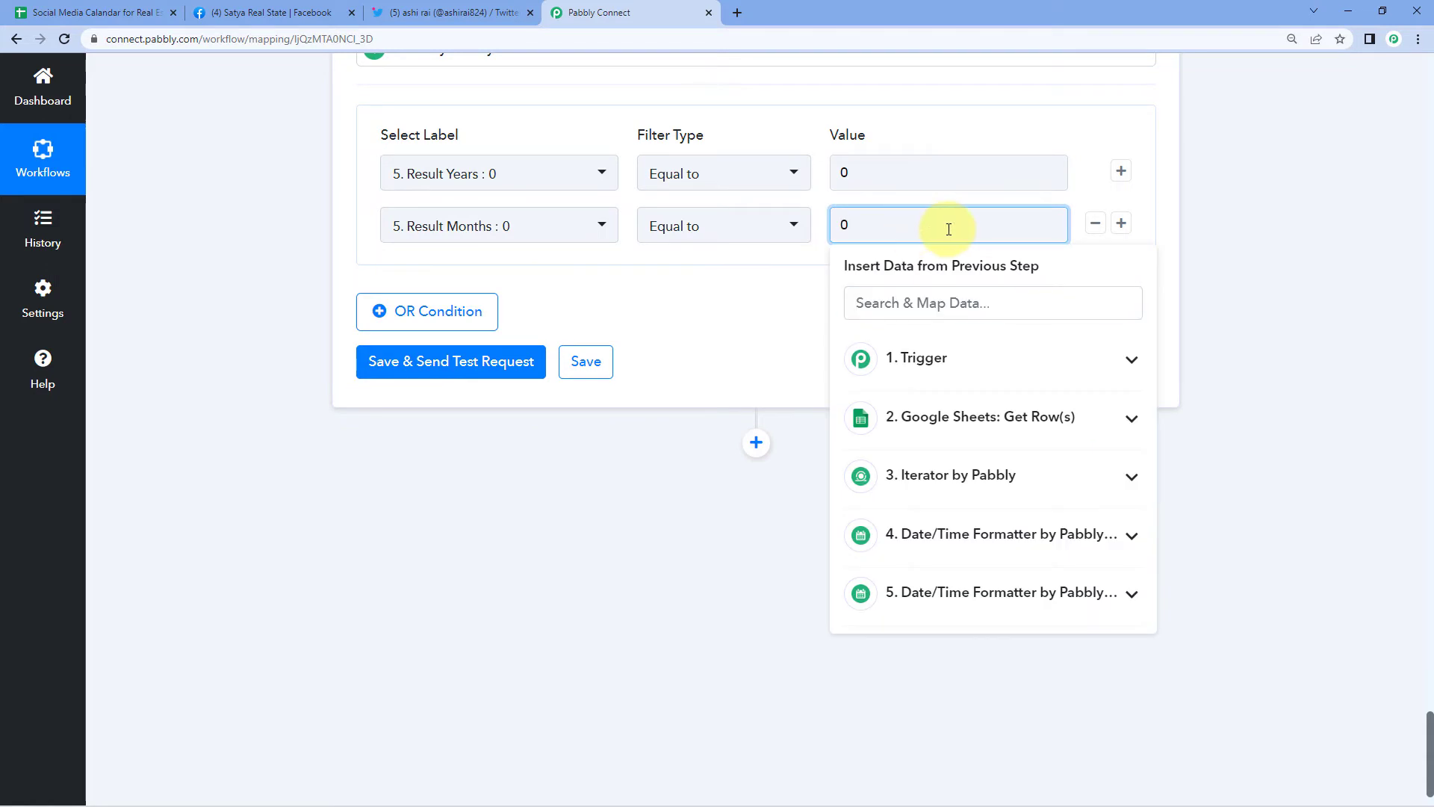
Add a third AND condition to the filter: the Date Duration Calculator's Result Days, Equal to, 0
click(1120, 224)
click(547, 278)
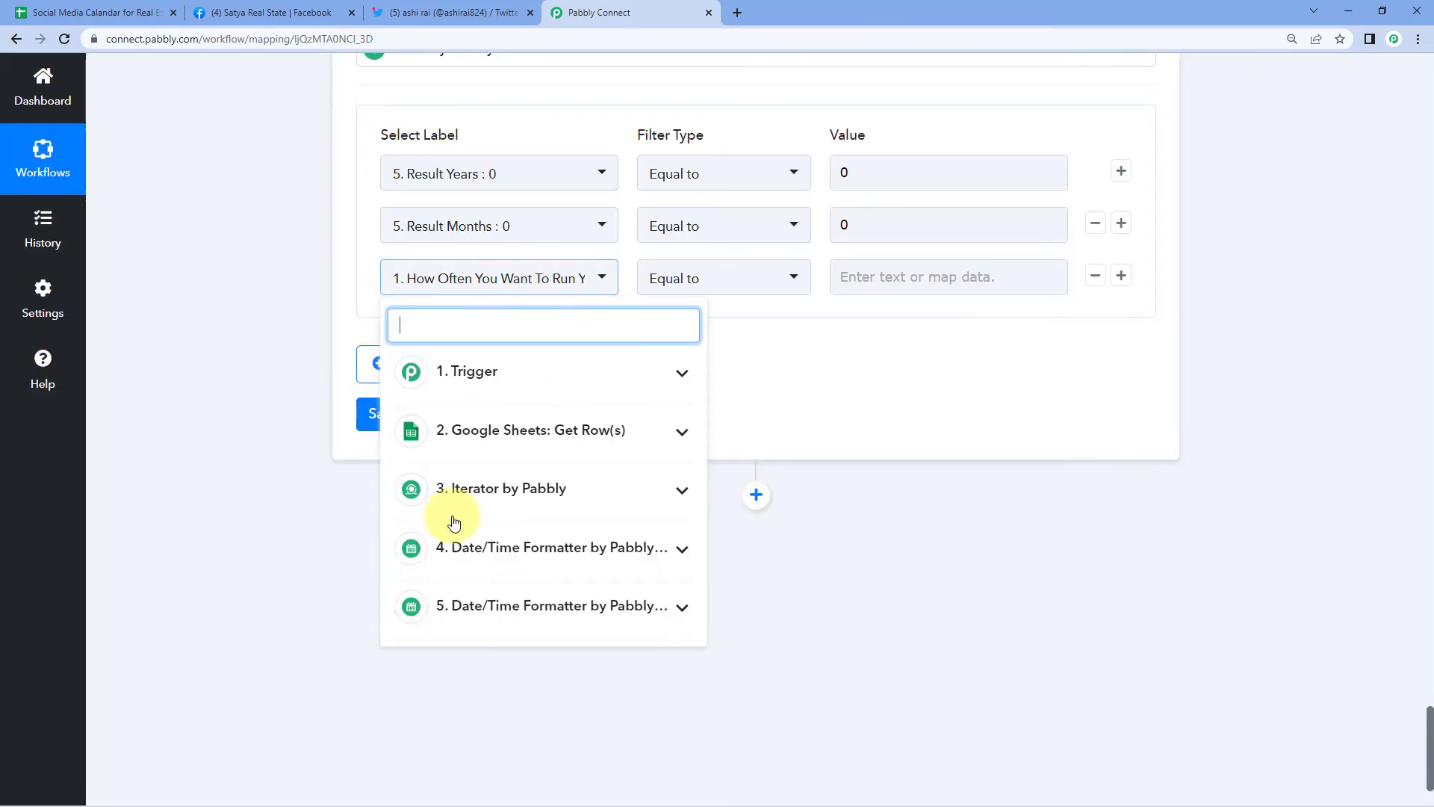
click(530, 617)
scroll(515, 609, down, 2)
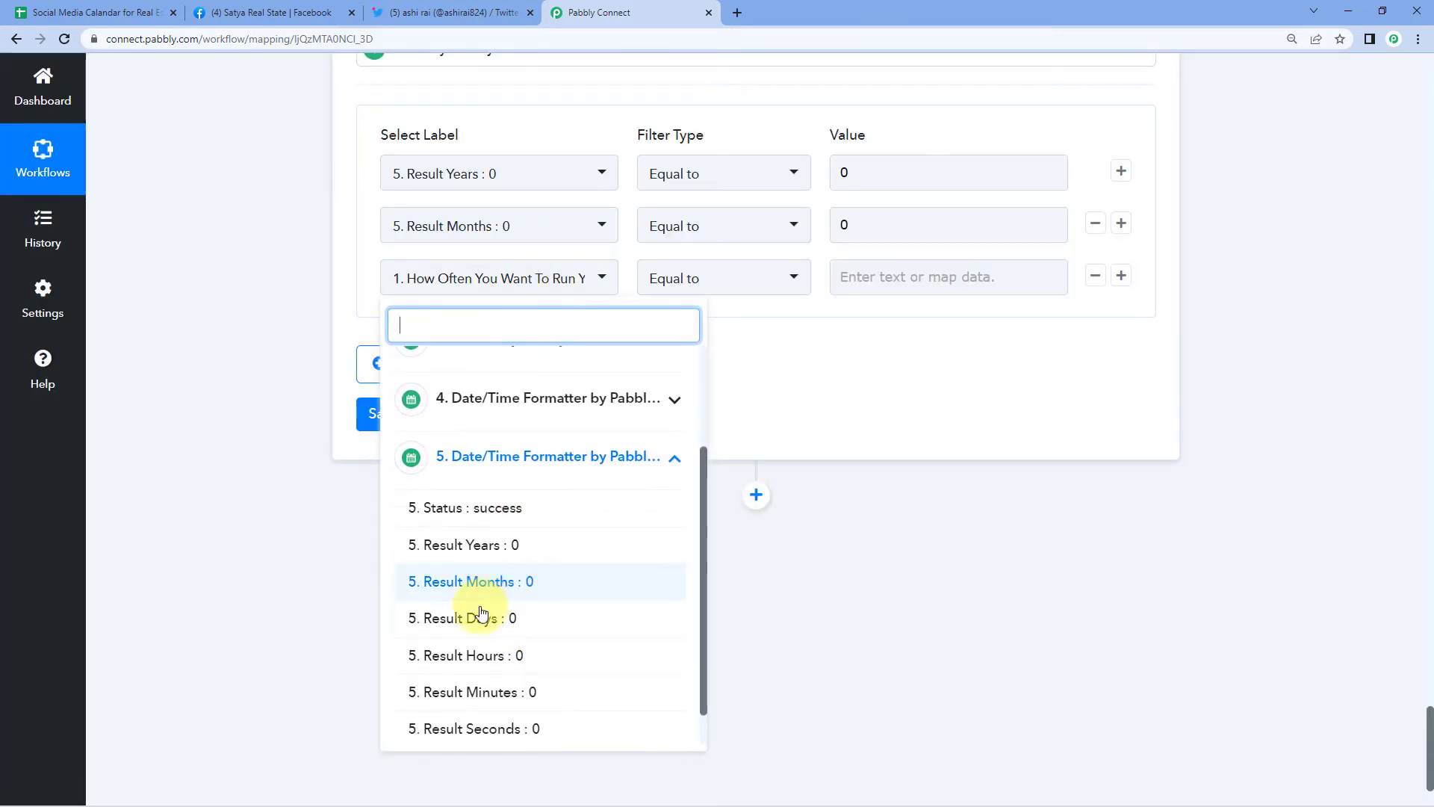
click(441, 620)
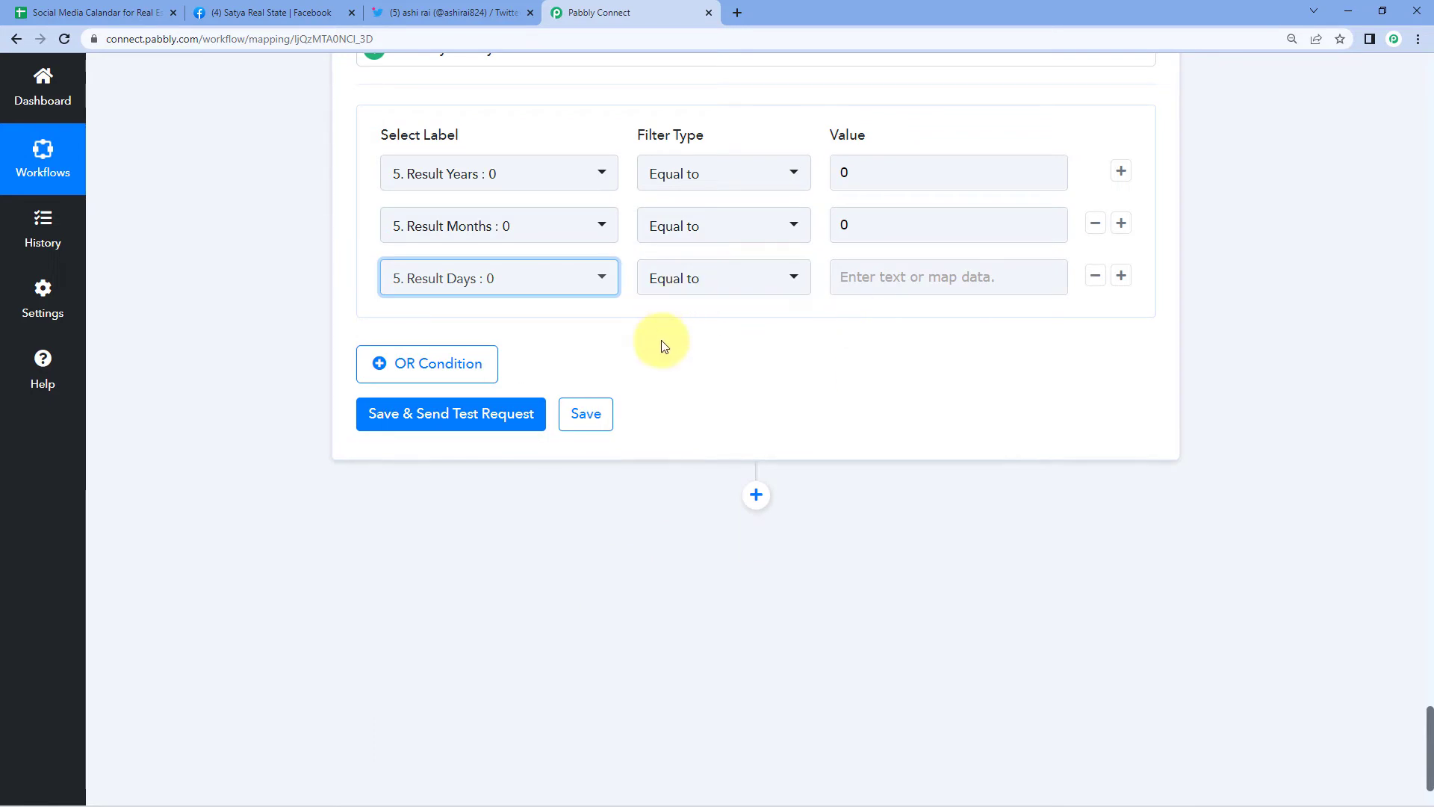
click(869, 280)
text(0)
click(773, 338)
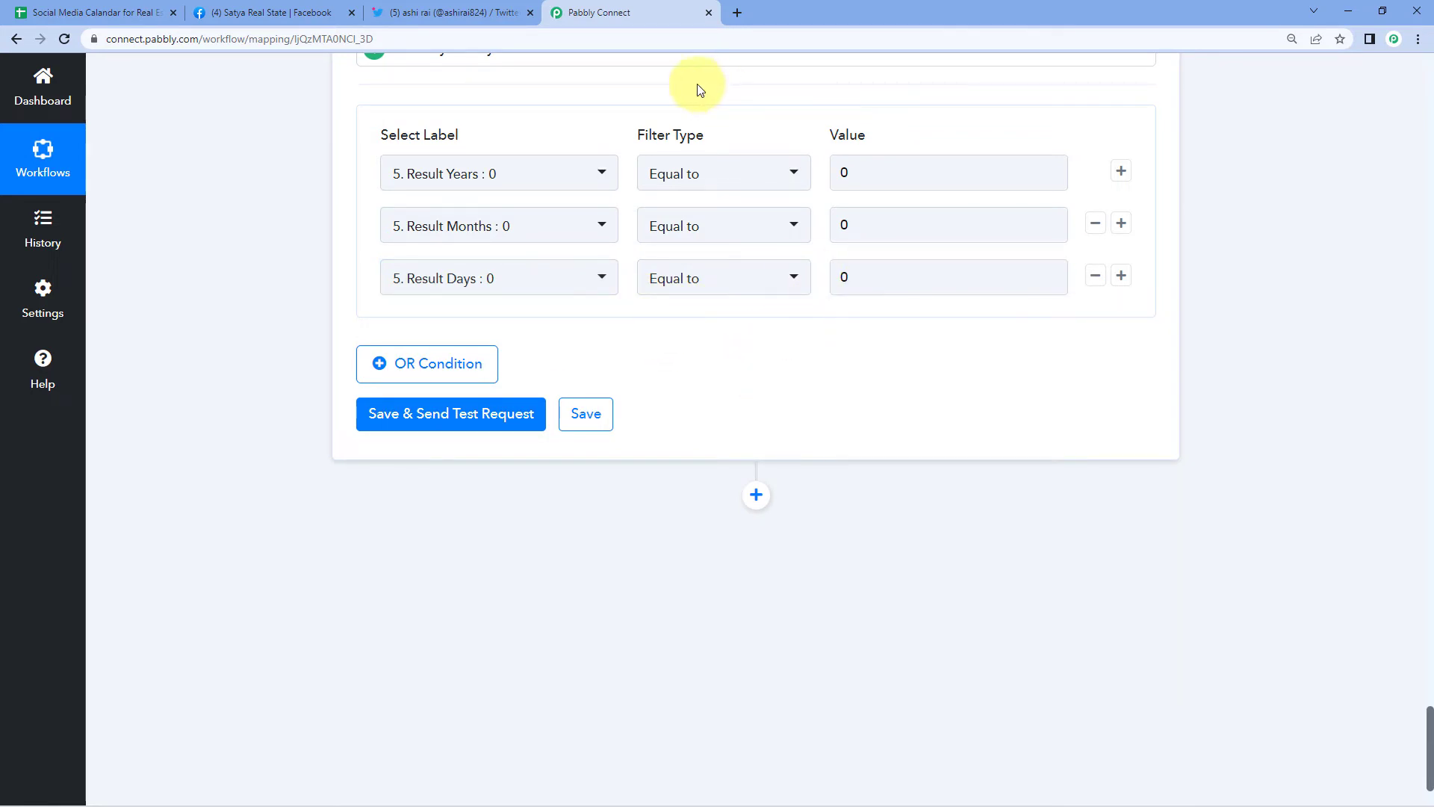
Recheck the filter conditions, save the filter with a test request, and review its response against the Date Duration Calculator's values
scroll(710, 86, up, 3)
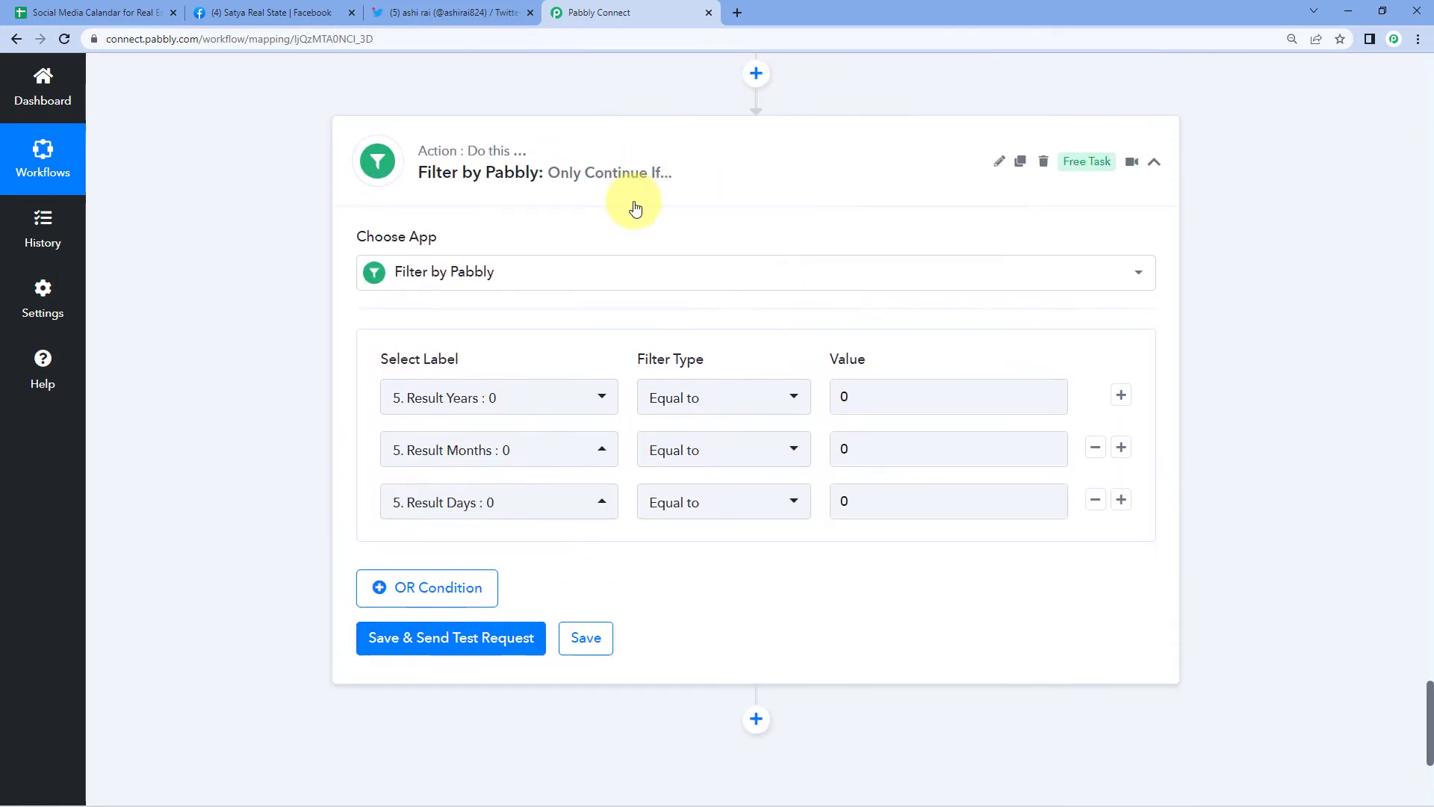
click(859, 396)
click(820, 444)
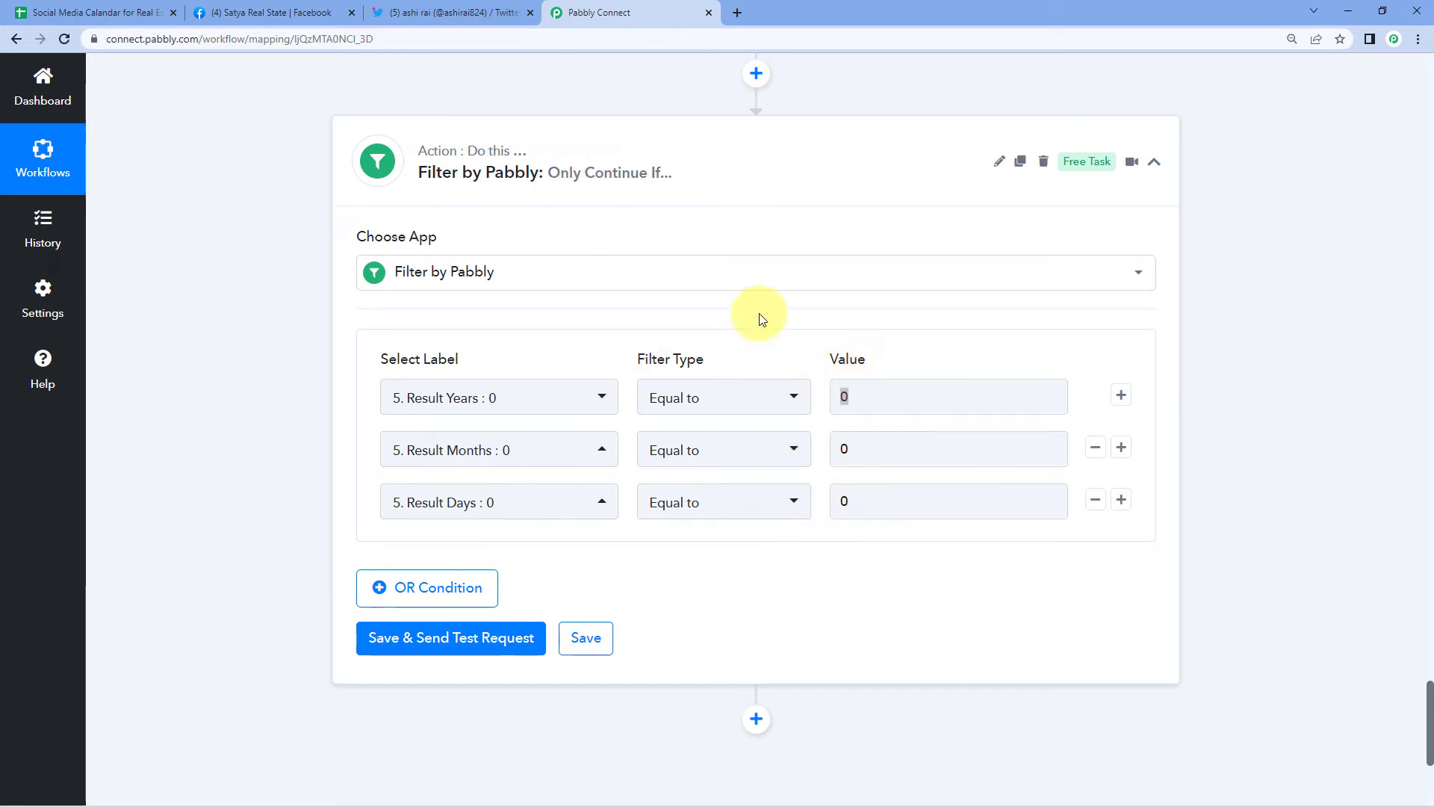
click(861, 398)
click(862, 400)
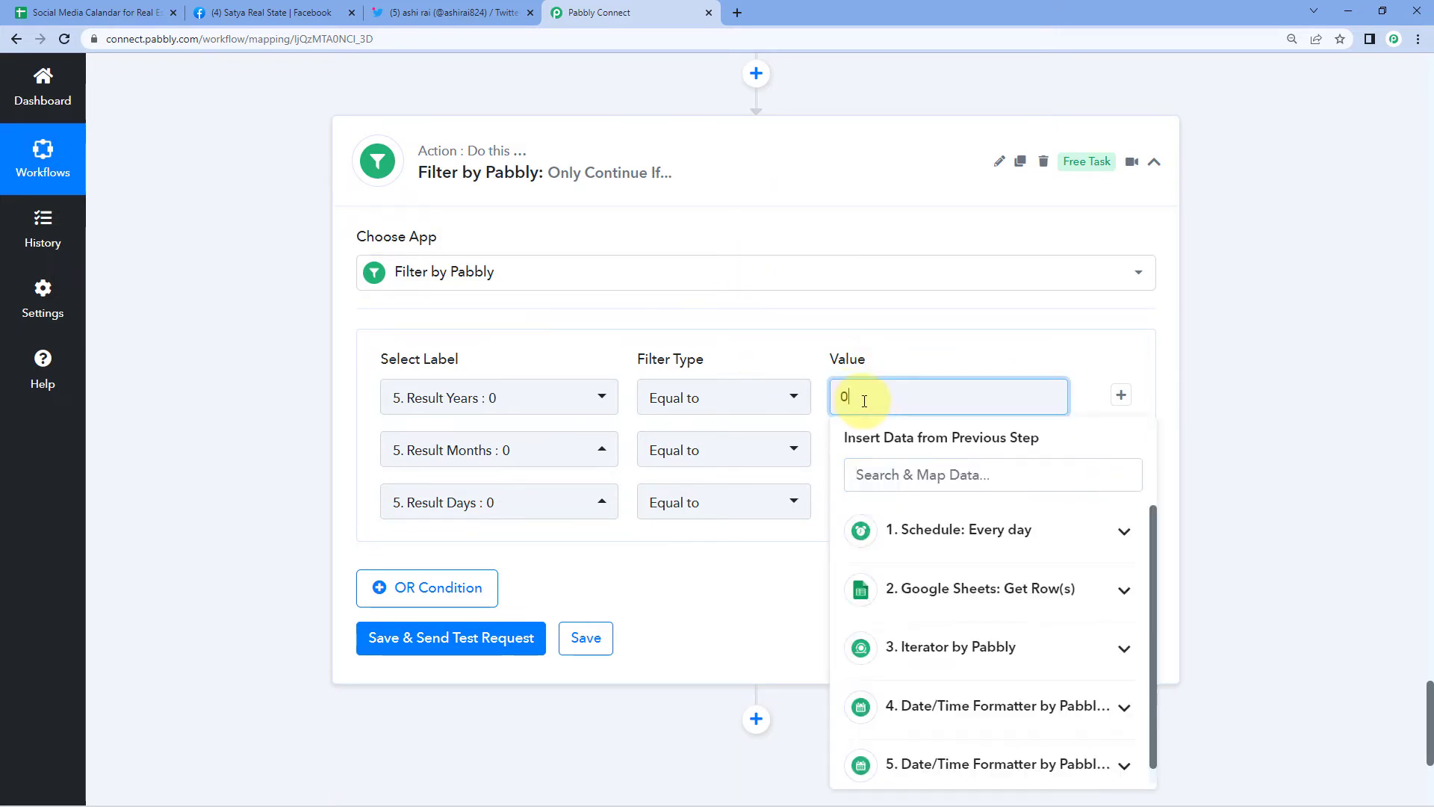
click(799, 374)
click(514, 631)
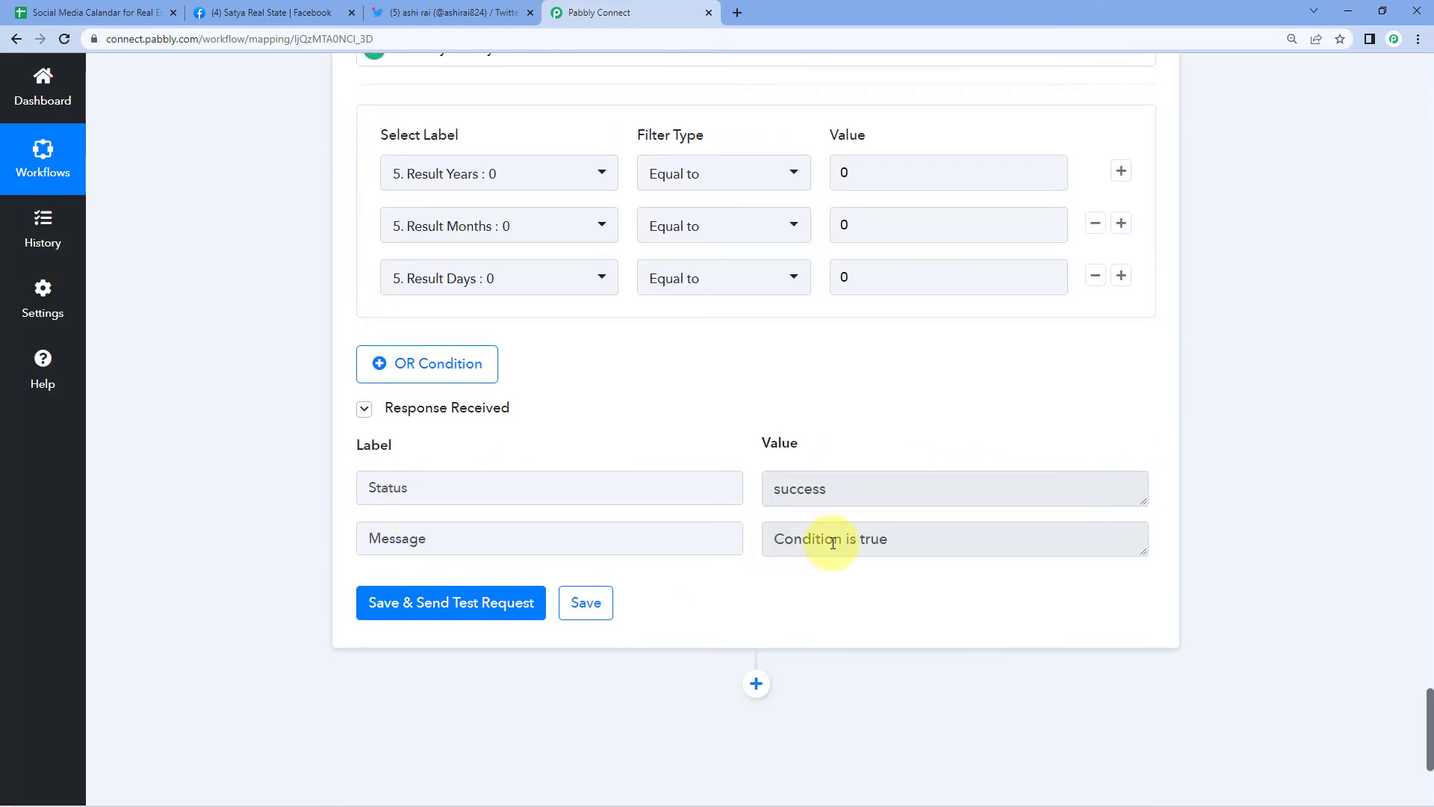
scroll(671, 444, up, 19)
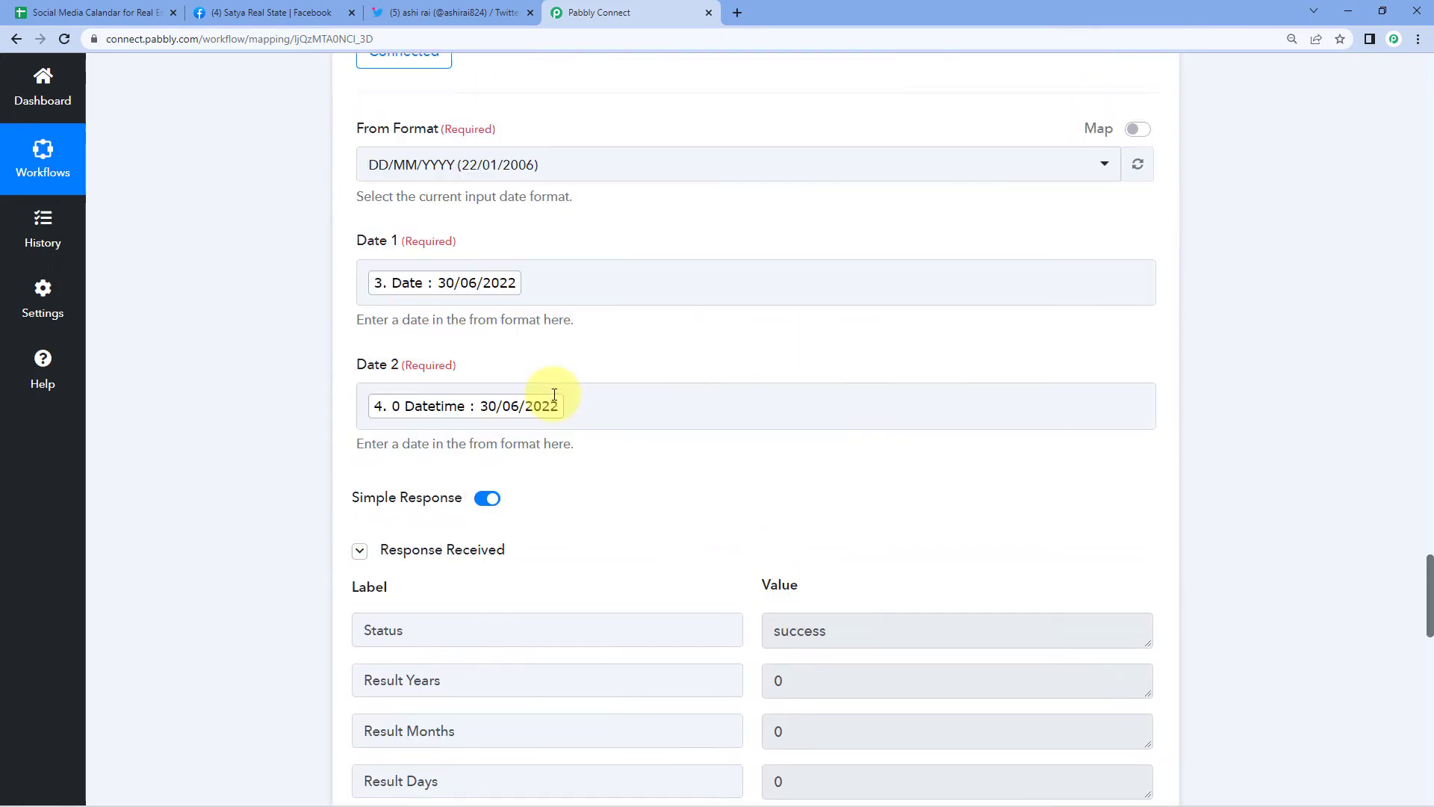
scroll(673, 478, down, 14)
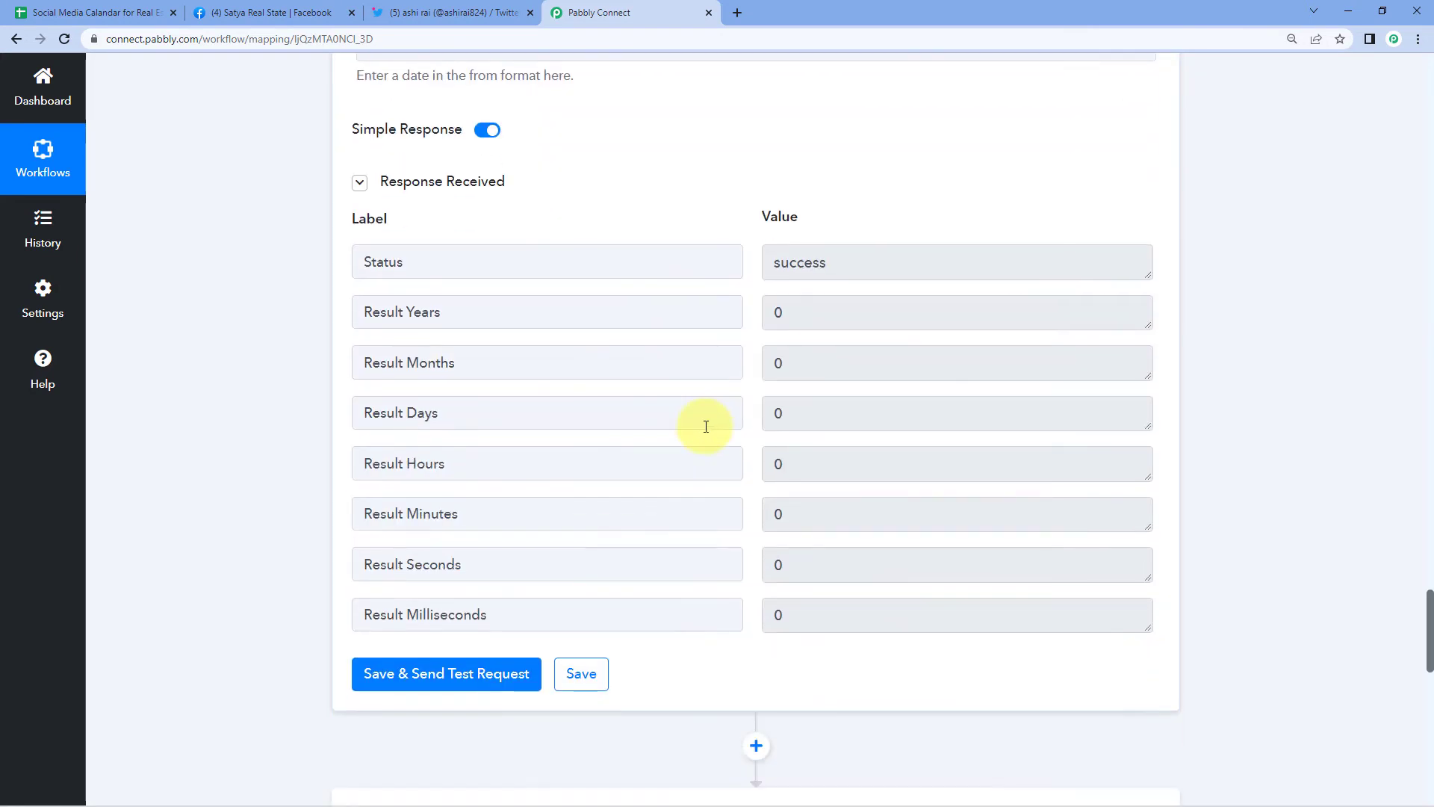
scroll(704, 430, down, 5)
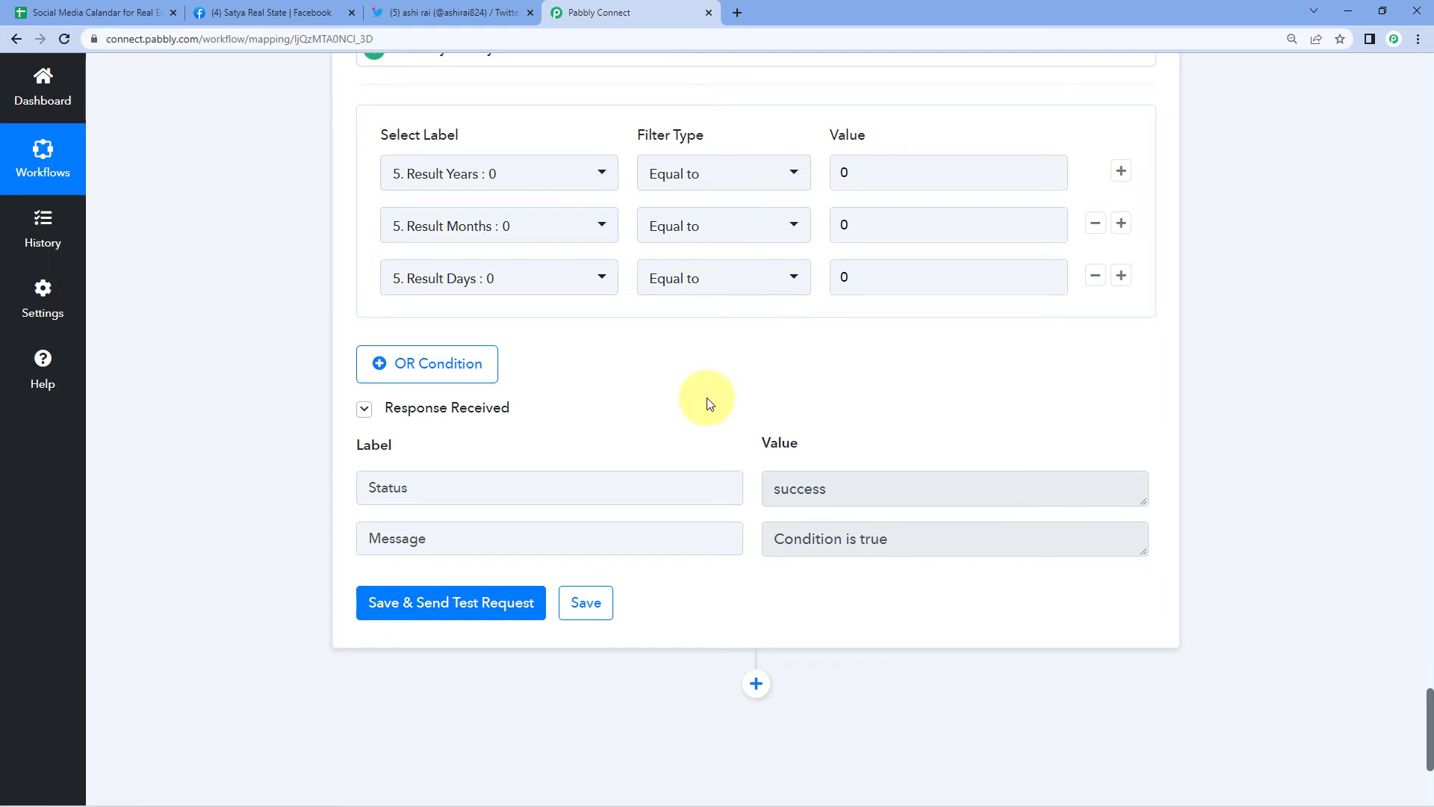
Add a Facebook Pages action after the filter with the action event Create Page Photo
scroll(710, 404, down, 4)
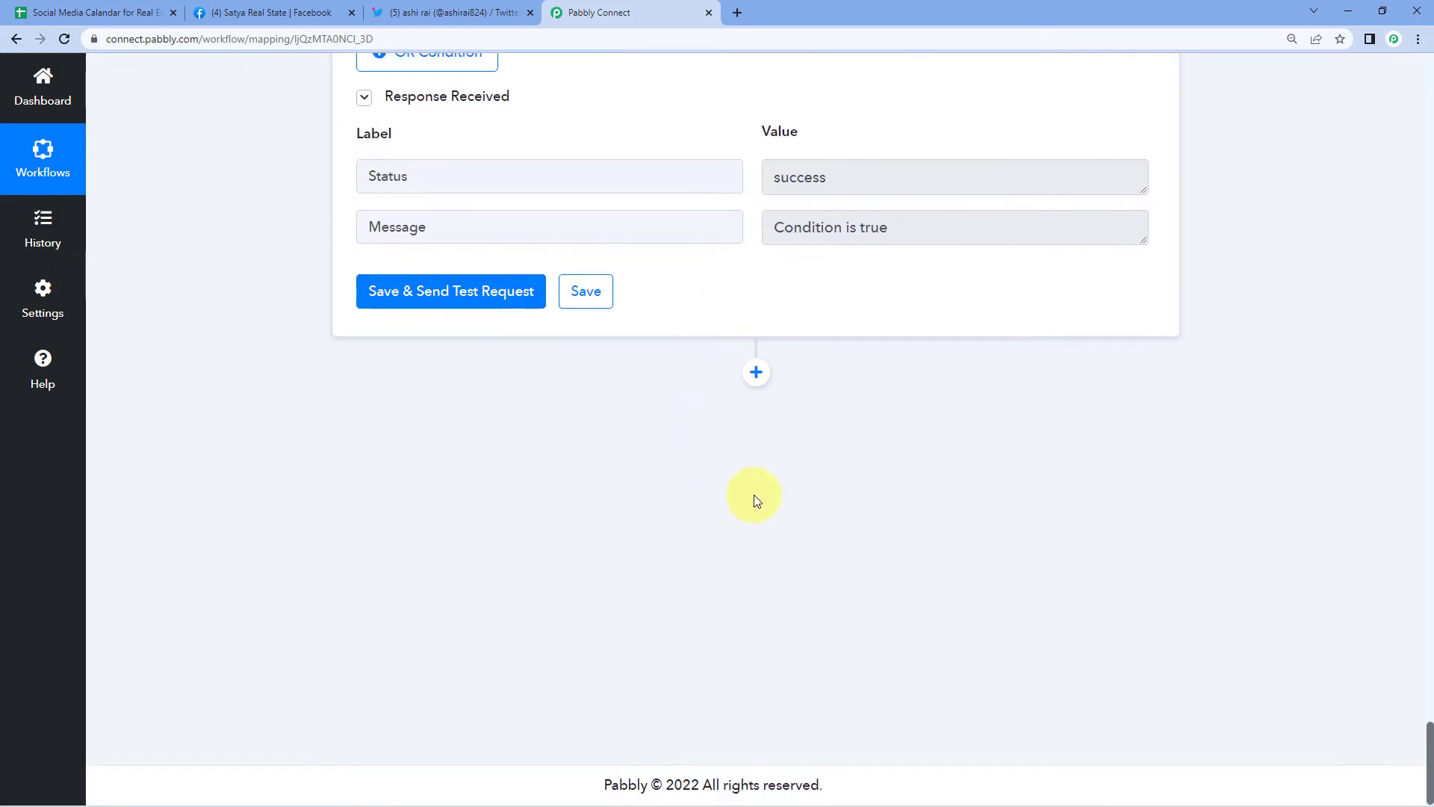
click(757, 372)
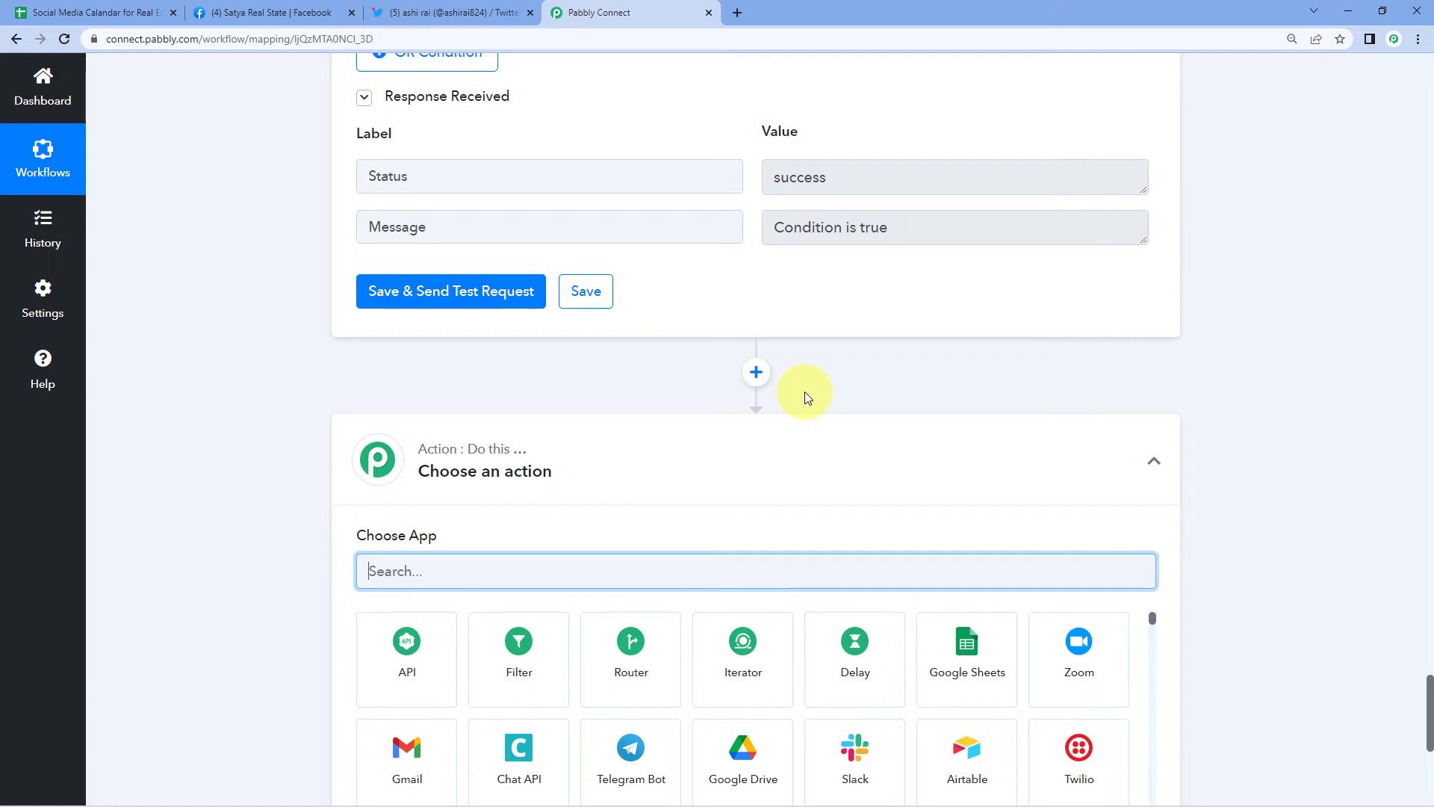
scroll(627, 374, down, 2)
text(Facebook)
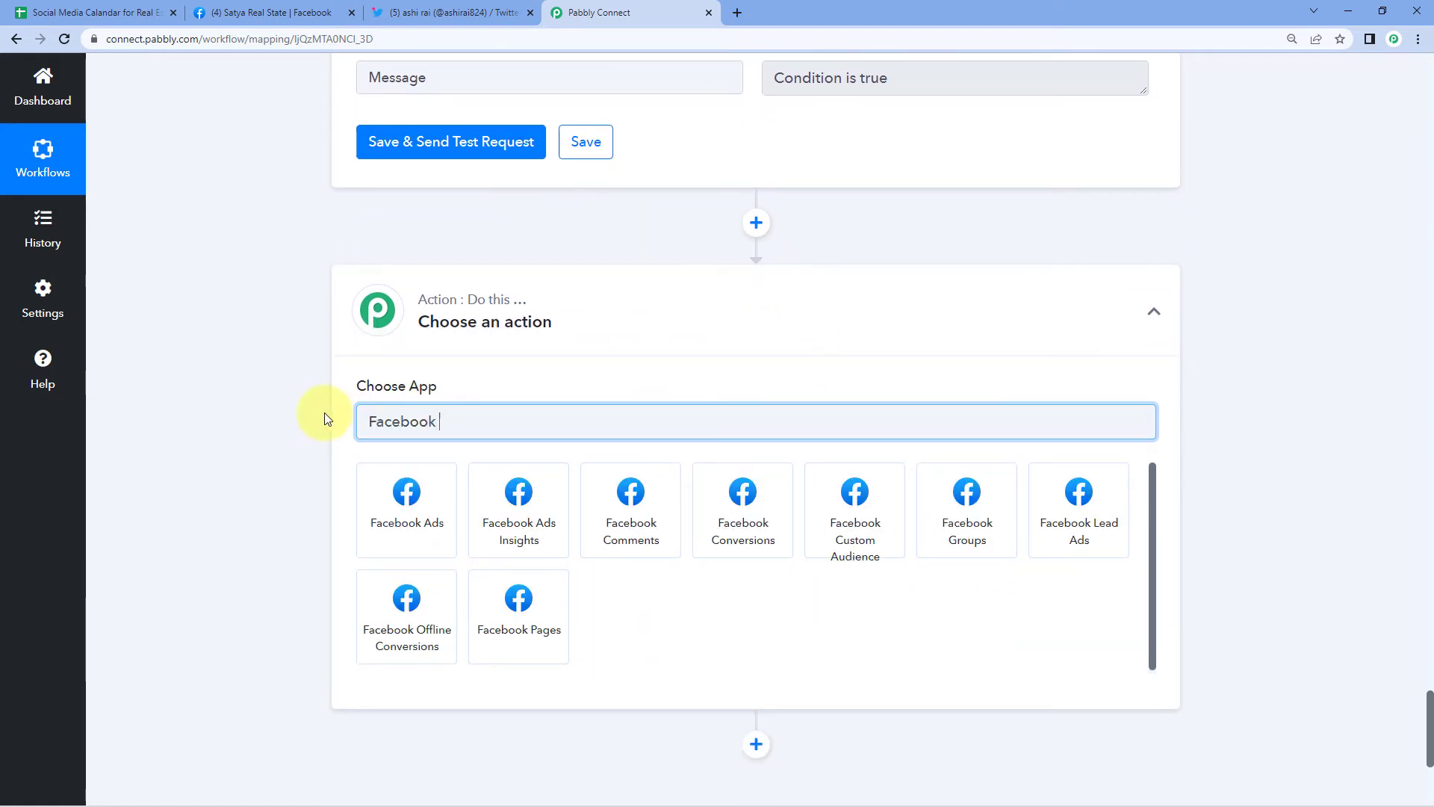
text( P)
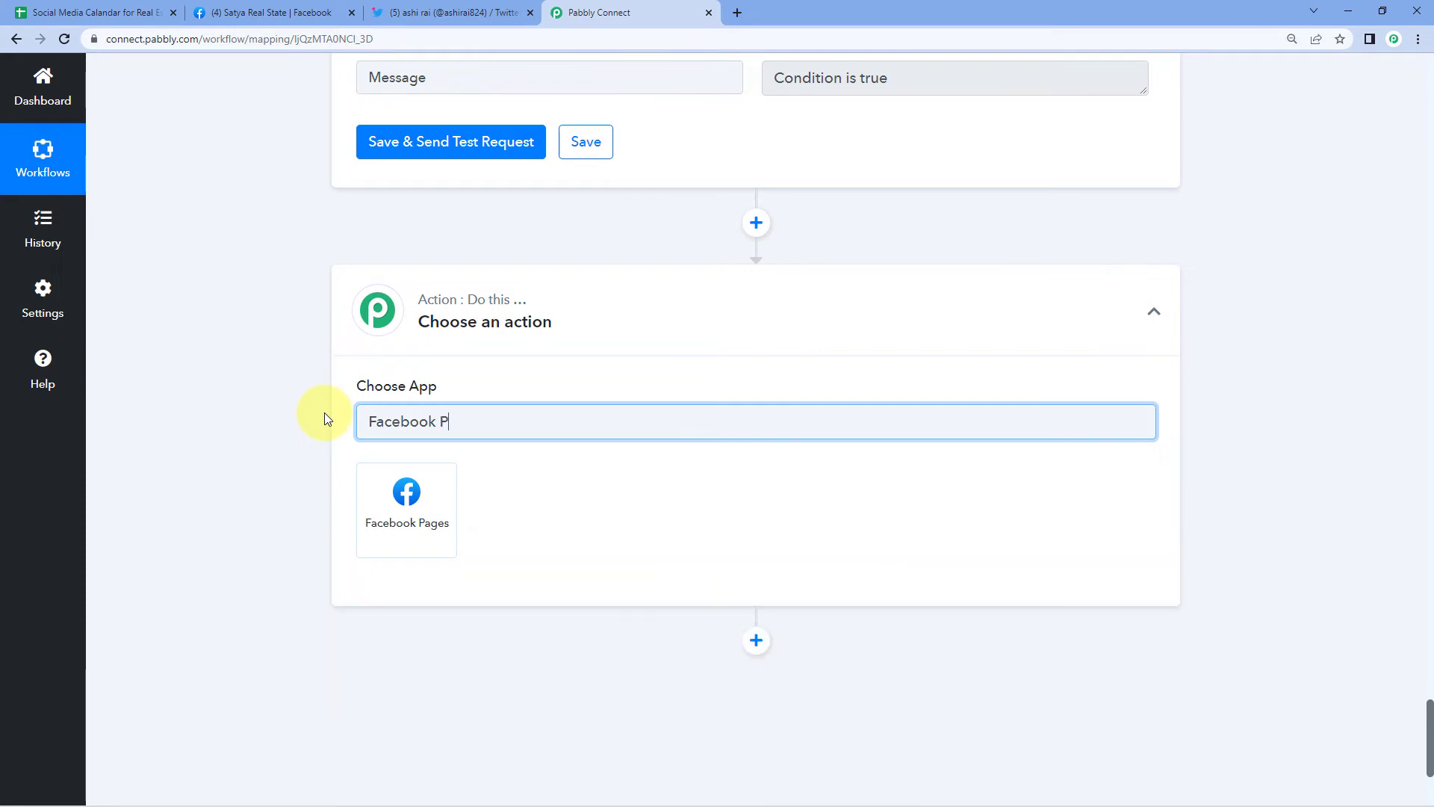
click(410, 496)
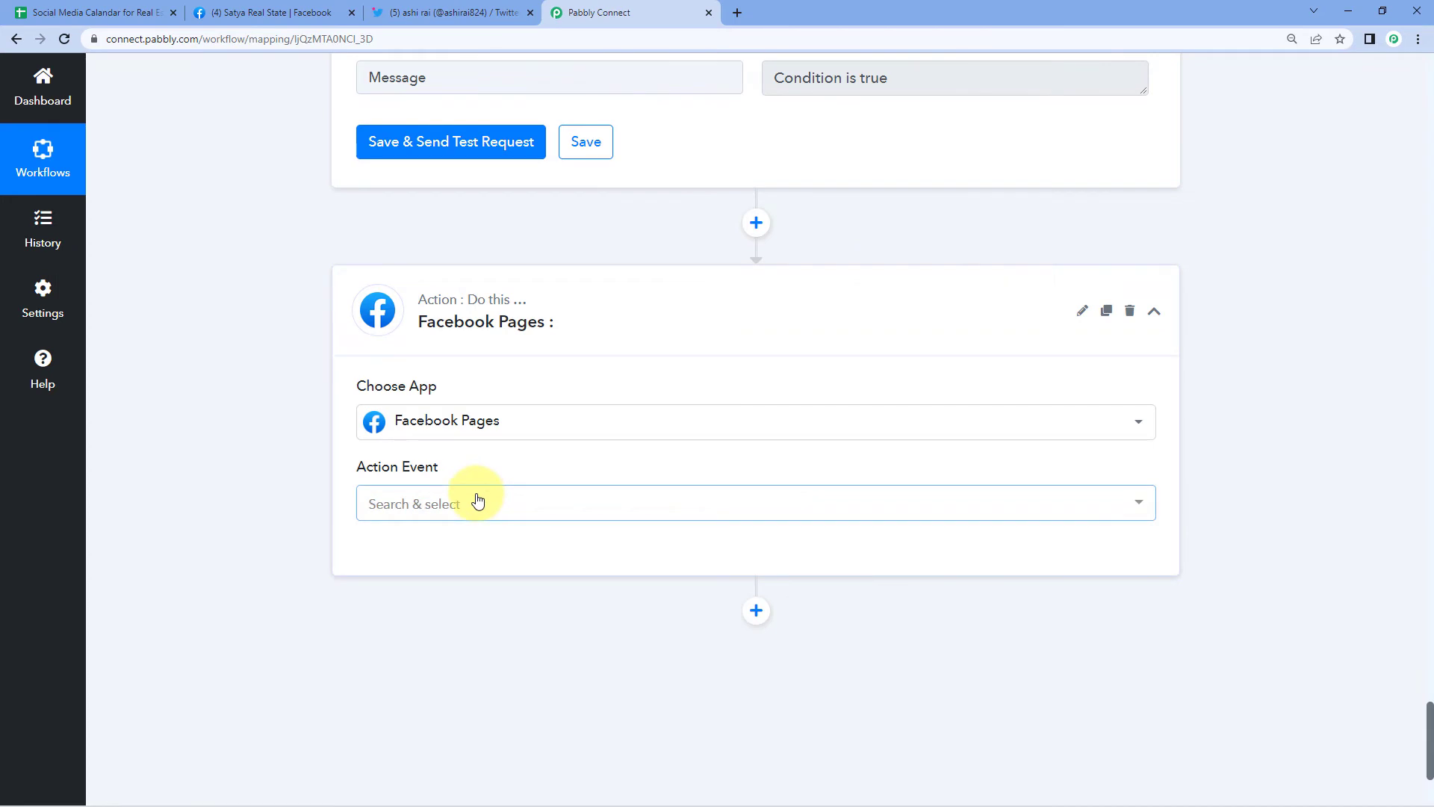
click(479, 499)
scroll(448, 523, down, 2)
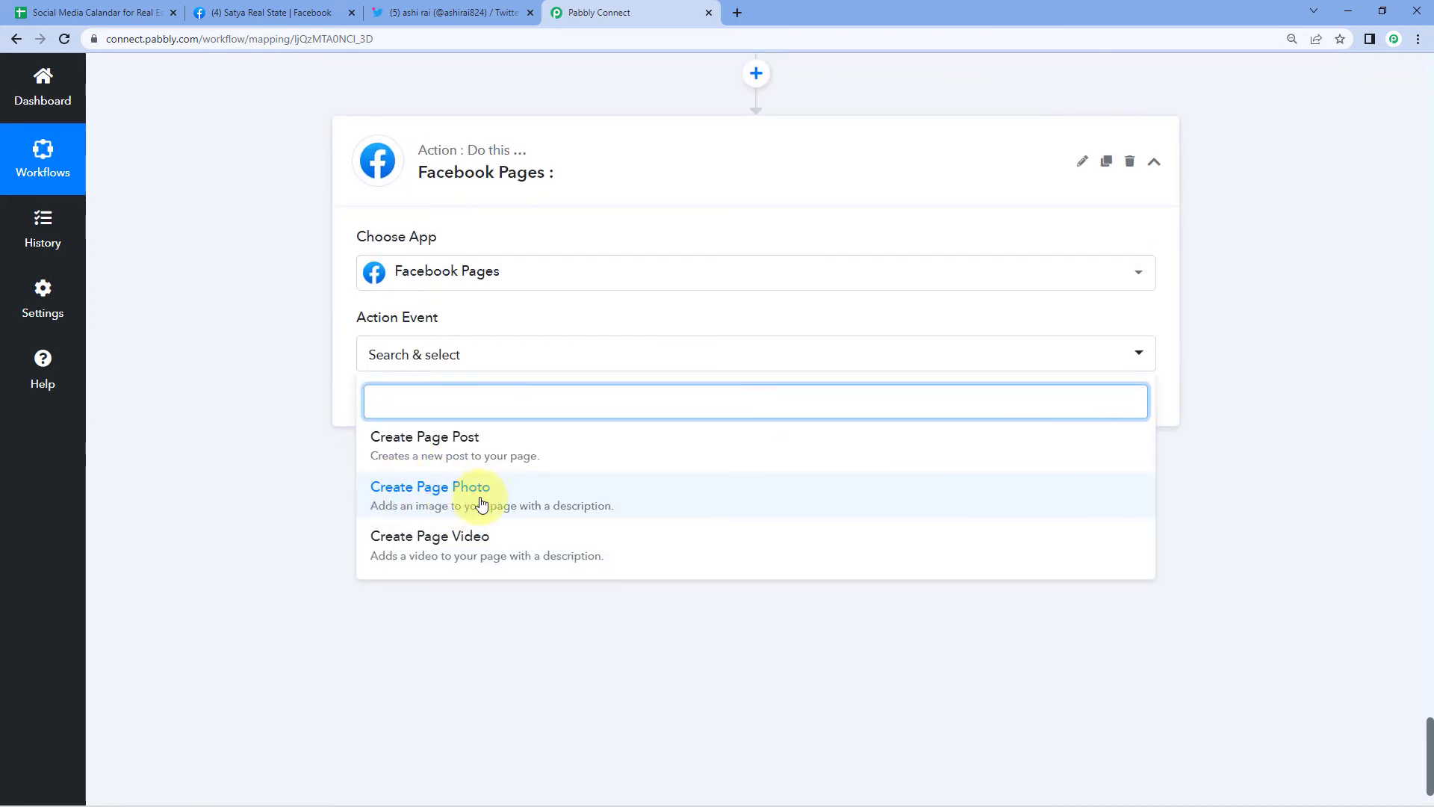
click(482, 504)
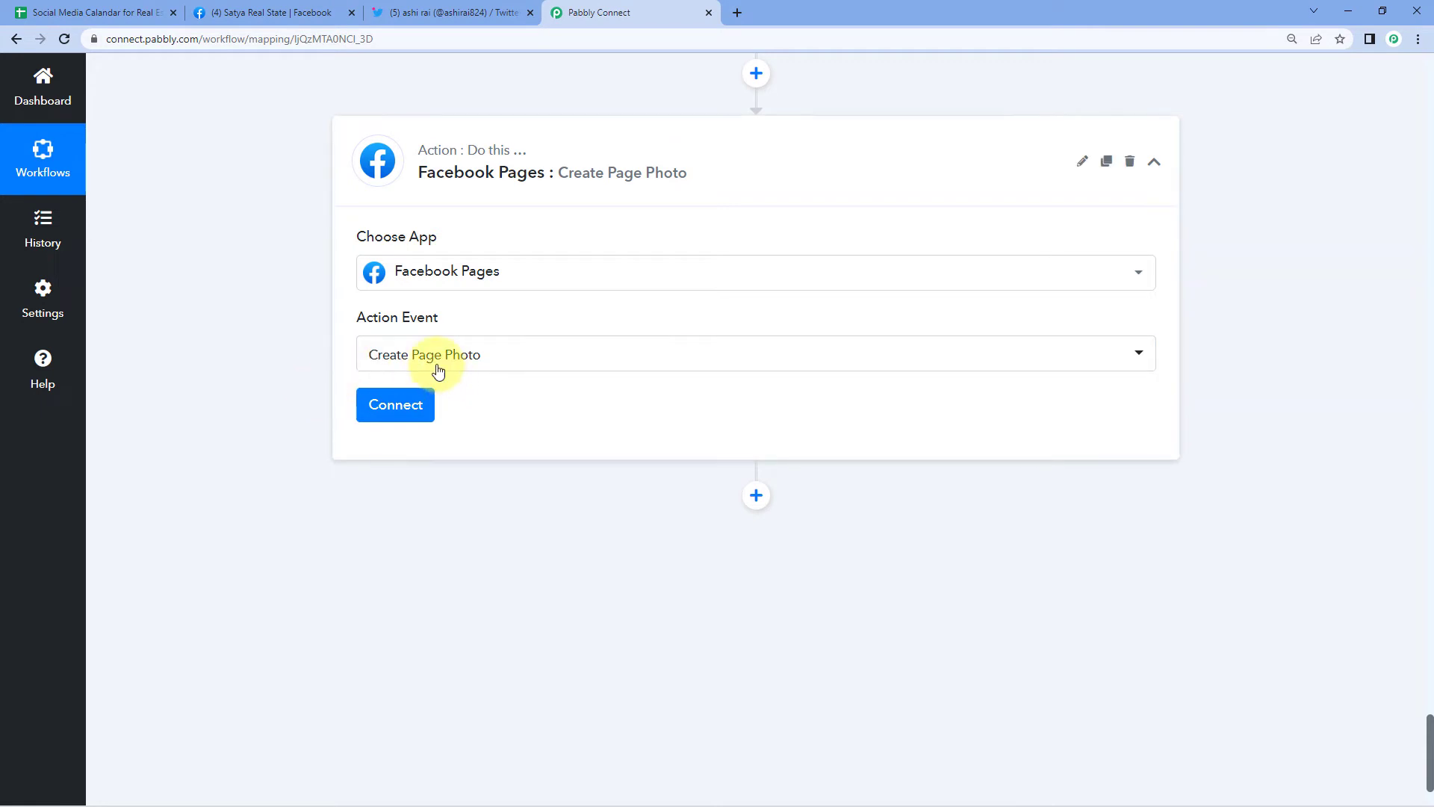
Connect the action to Facebook Pages through a new connection, checking the target page on Facebook while it authorizes
click(394, 416)
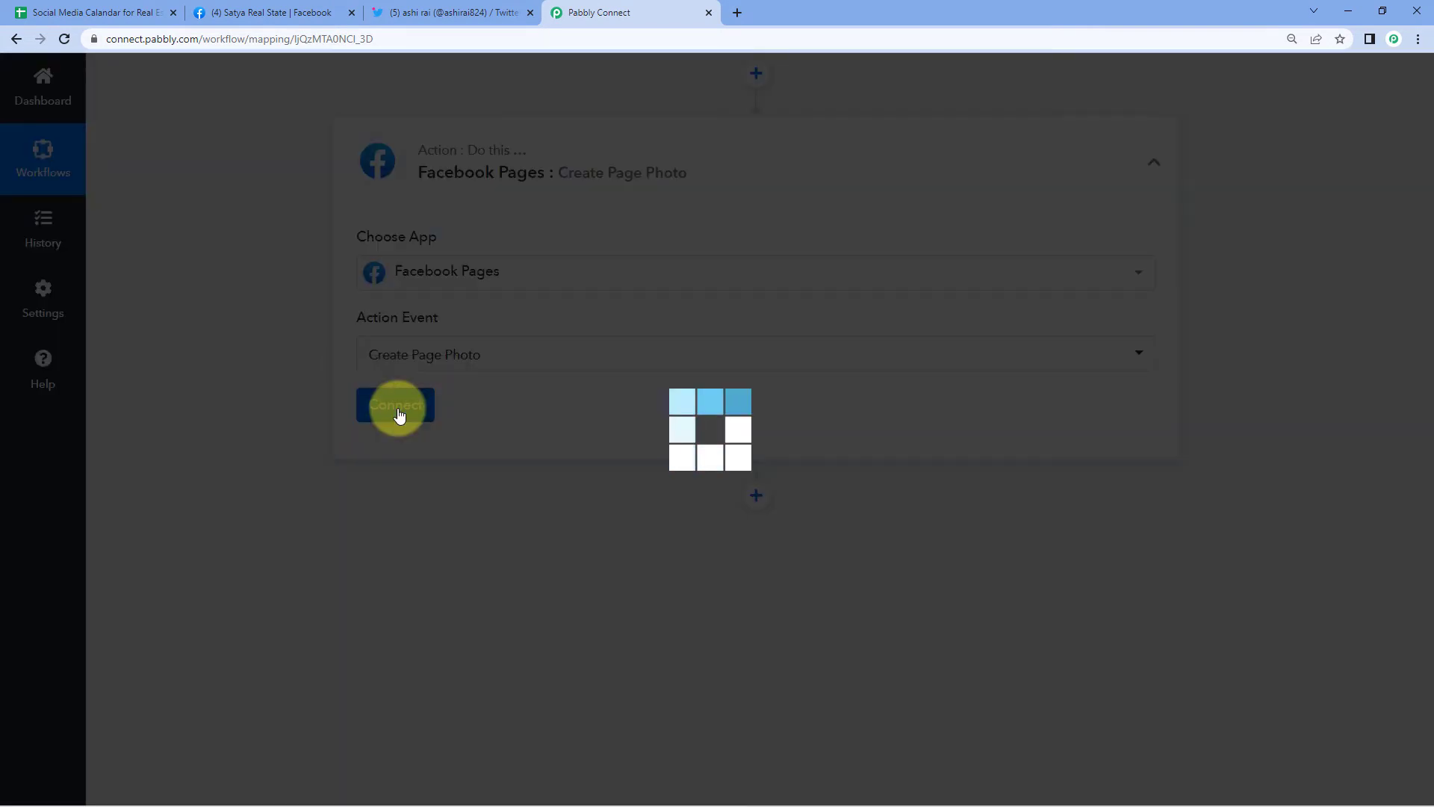
click(665, 250)
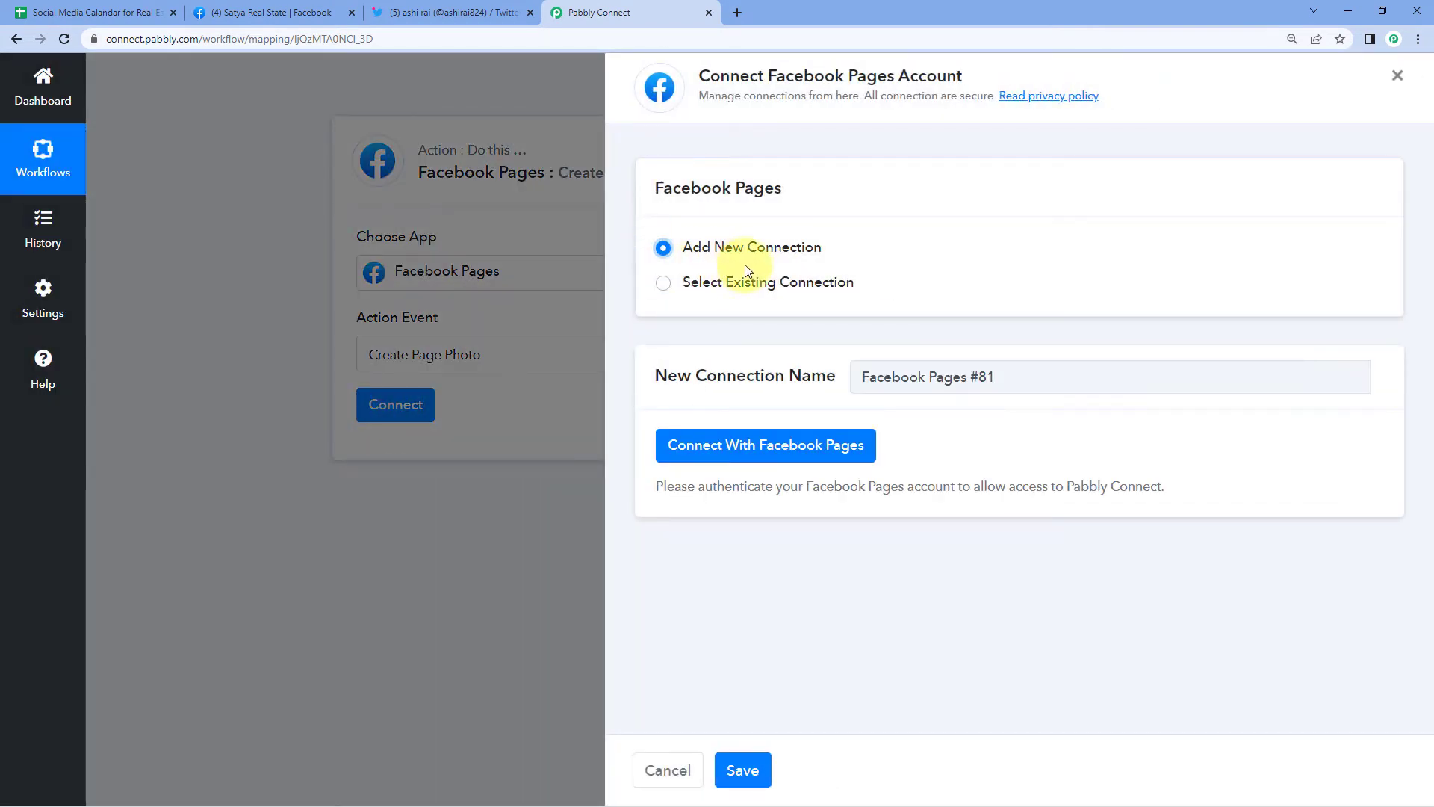
click(744, 448)
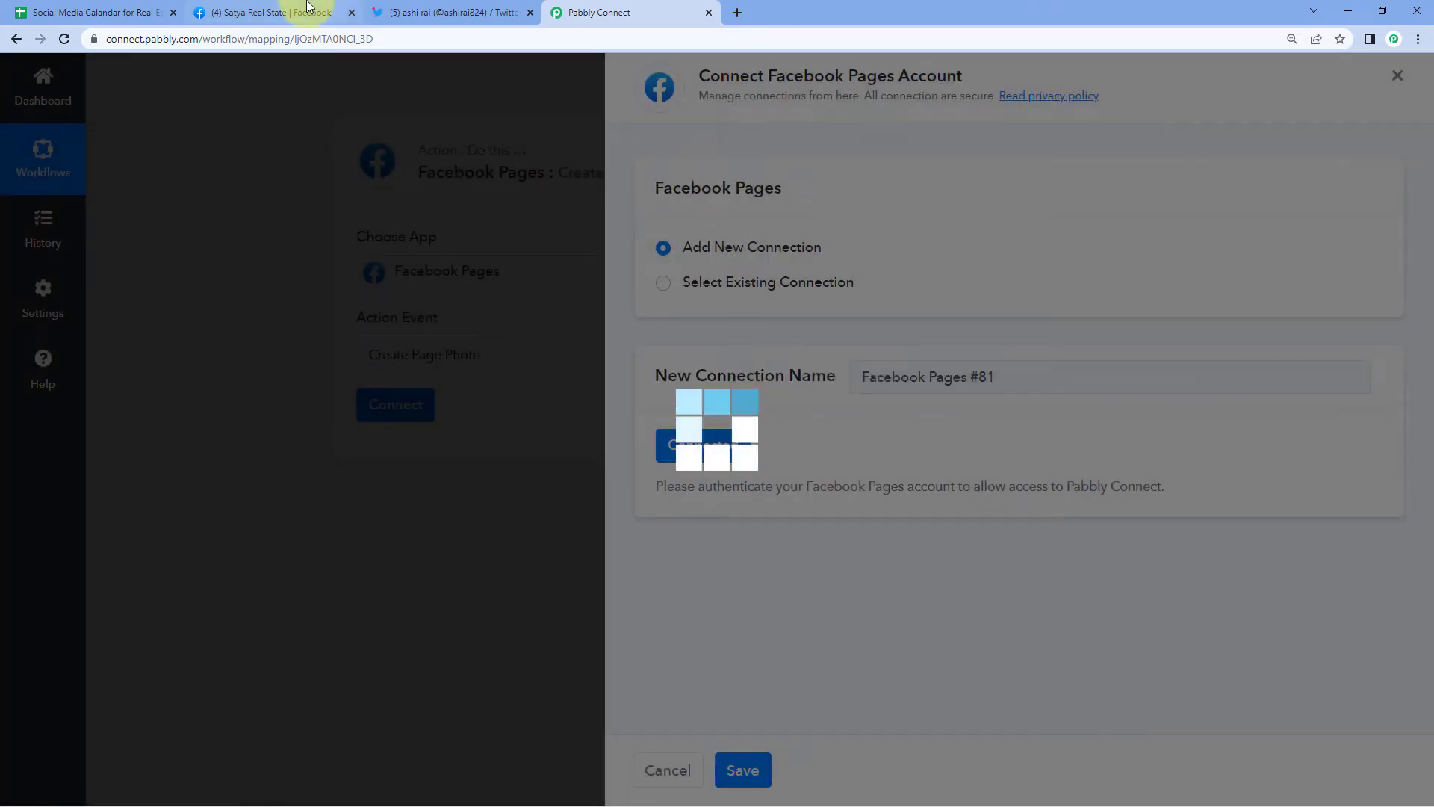
click(307, 12)
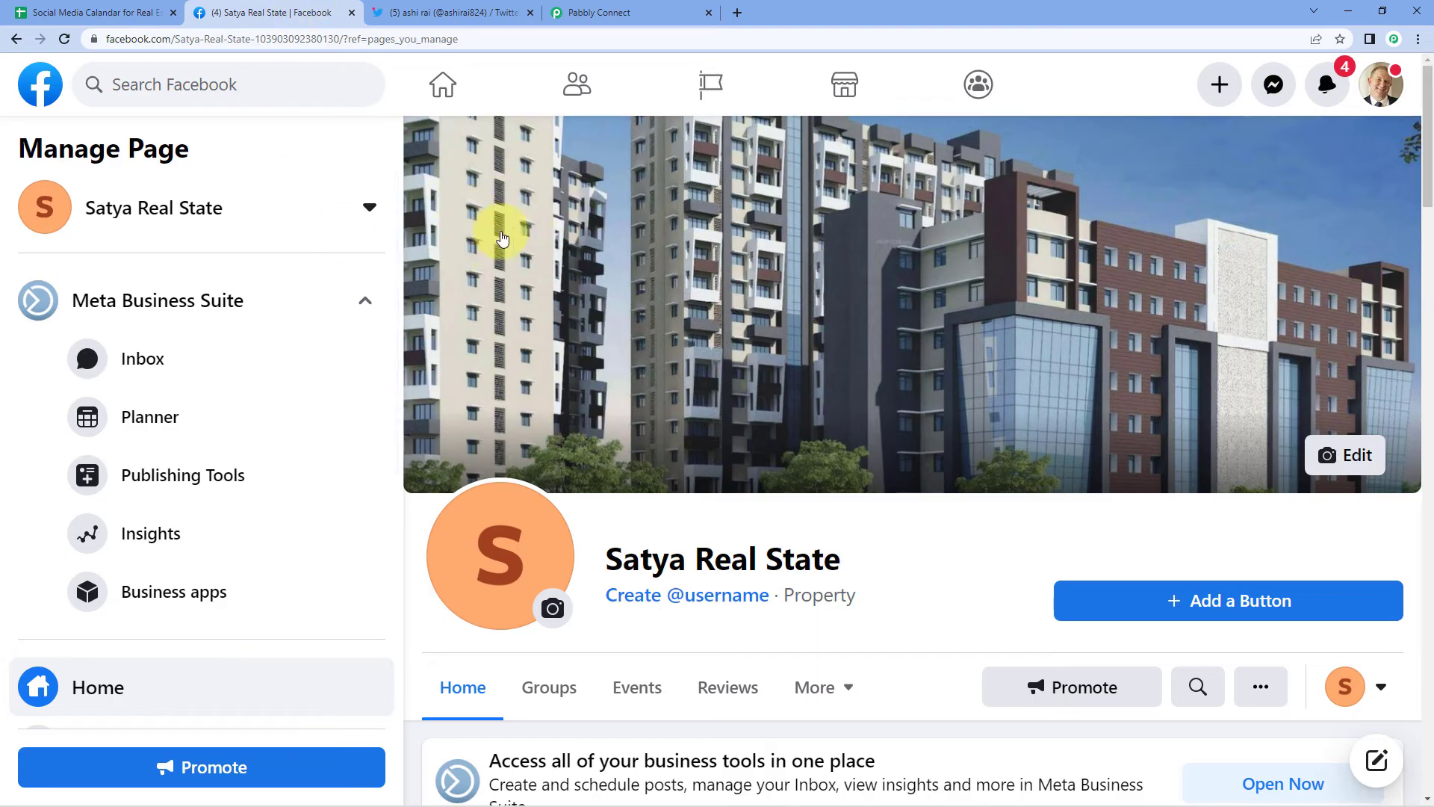
click(625, 10)
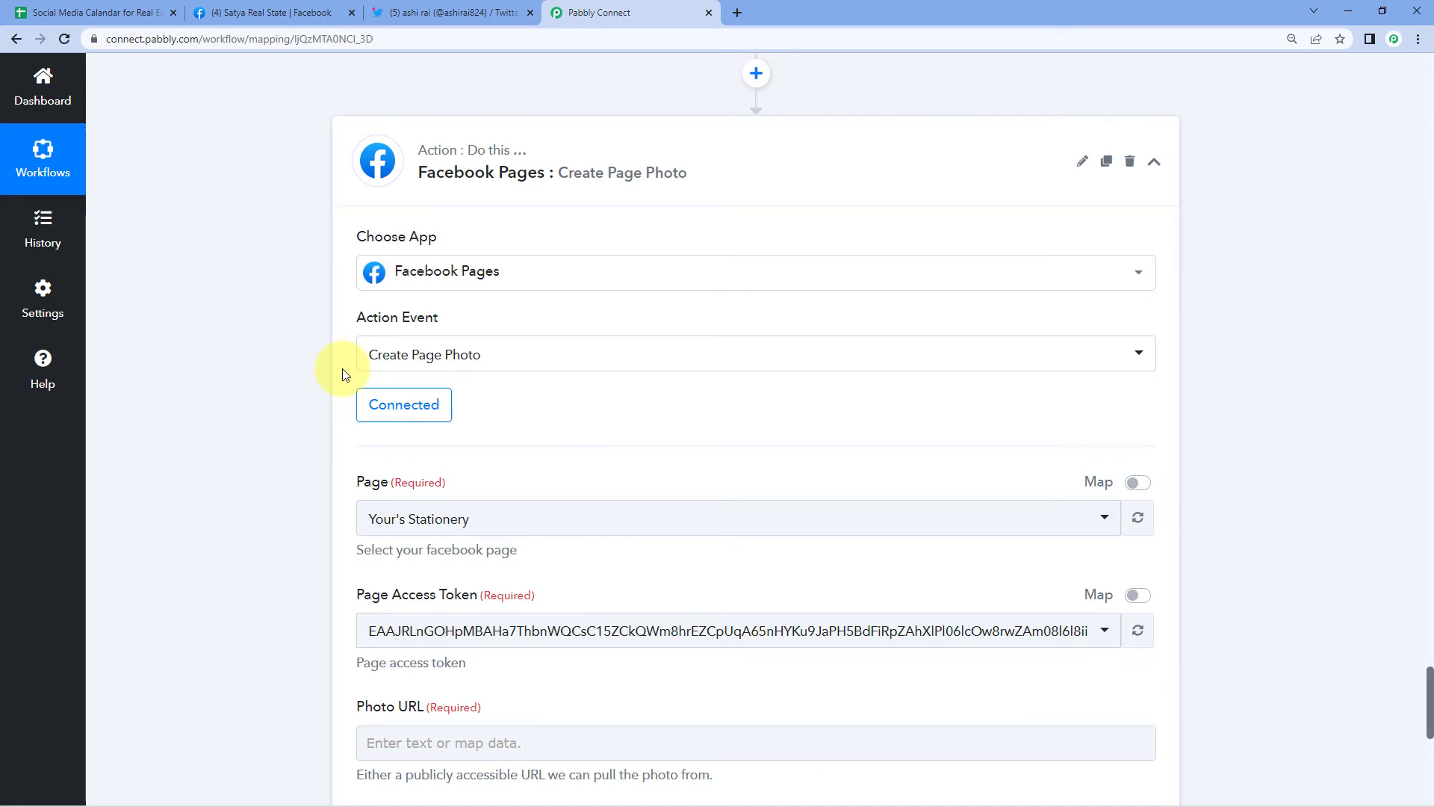
Look through the action's Page options, then switch to Facebook and check the target page's name among the managed pages
scroll(346, 374, down, 3)
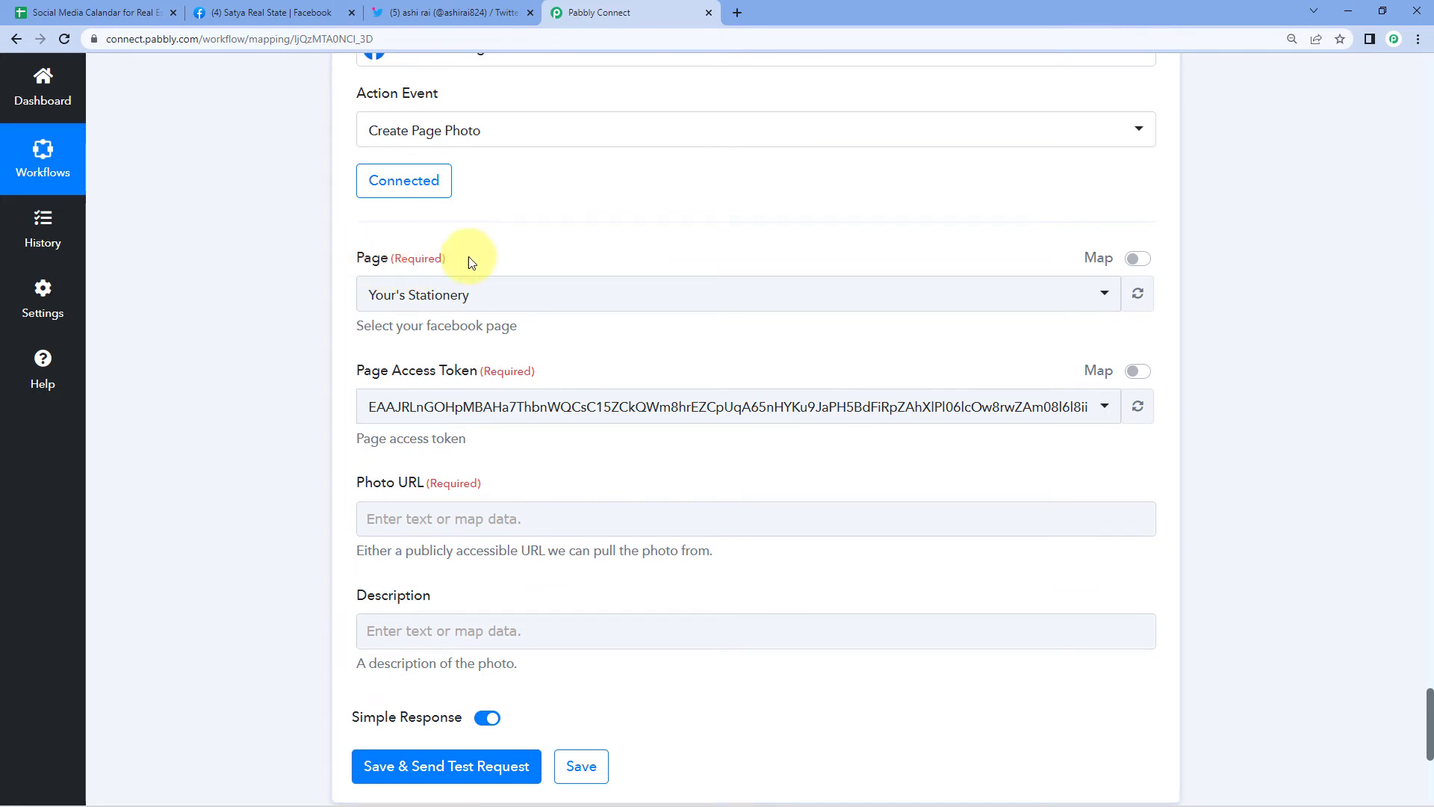
click(561, 294)
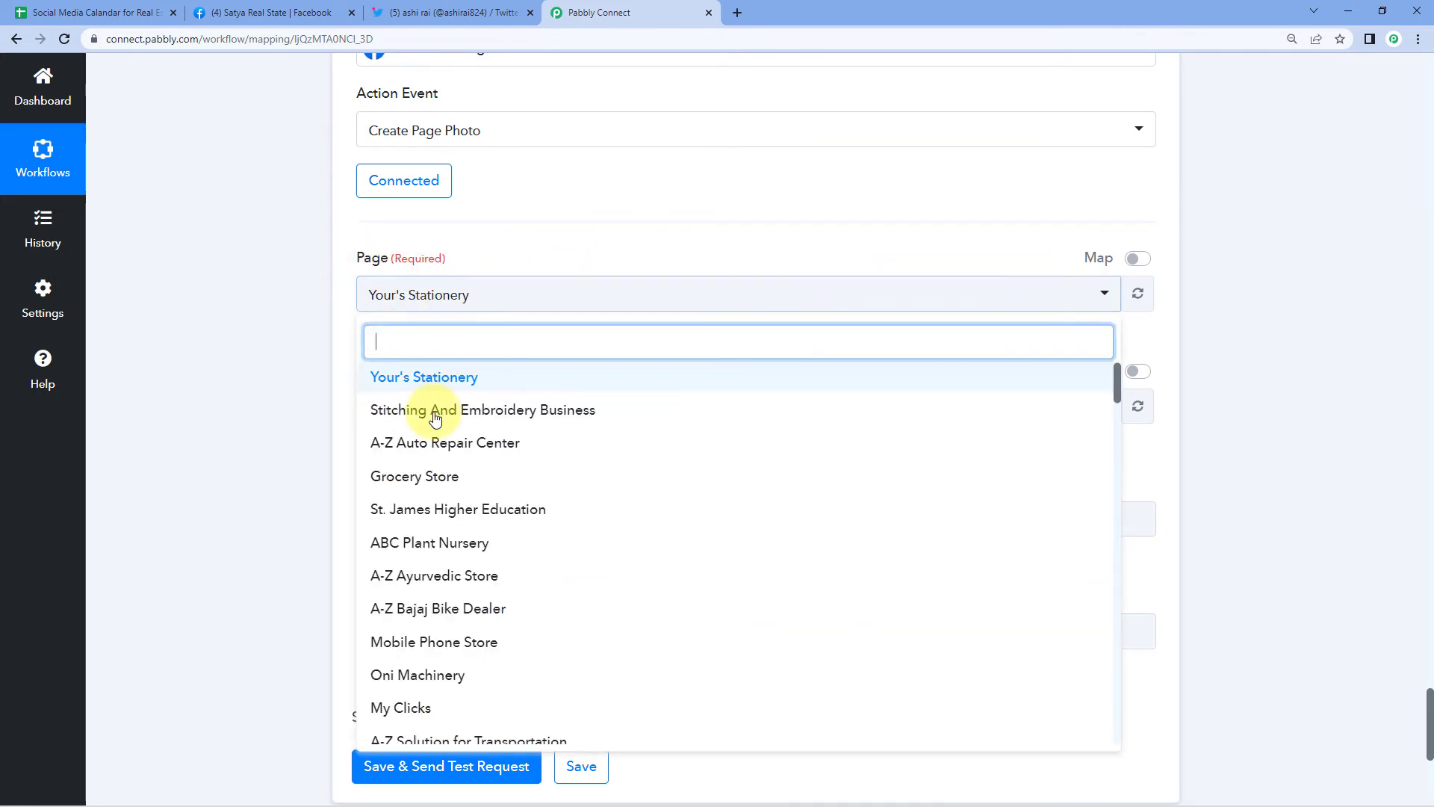
scroll(416, 399, down, 2)
scroll(416, 399, down, 6)
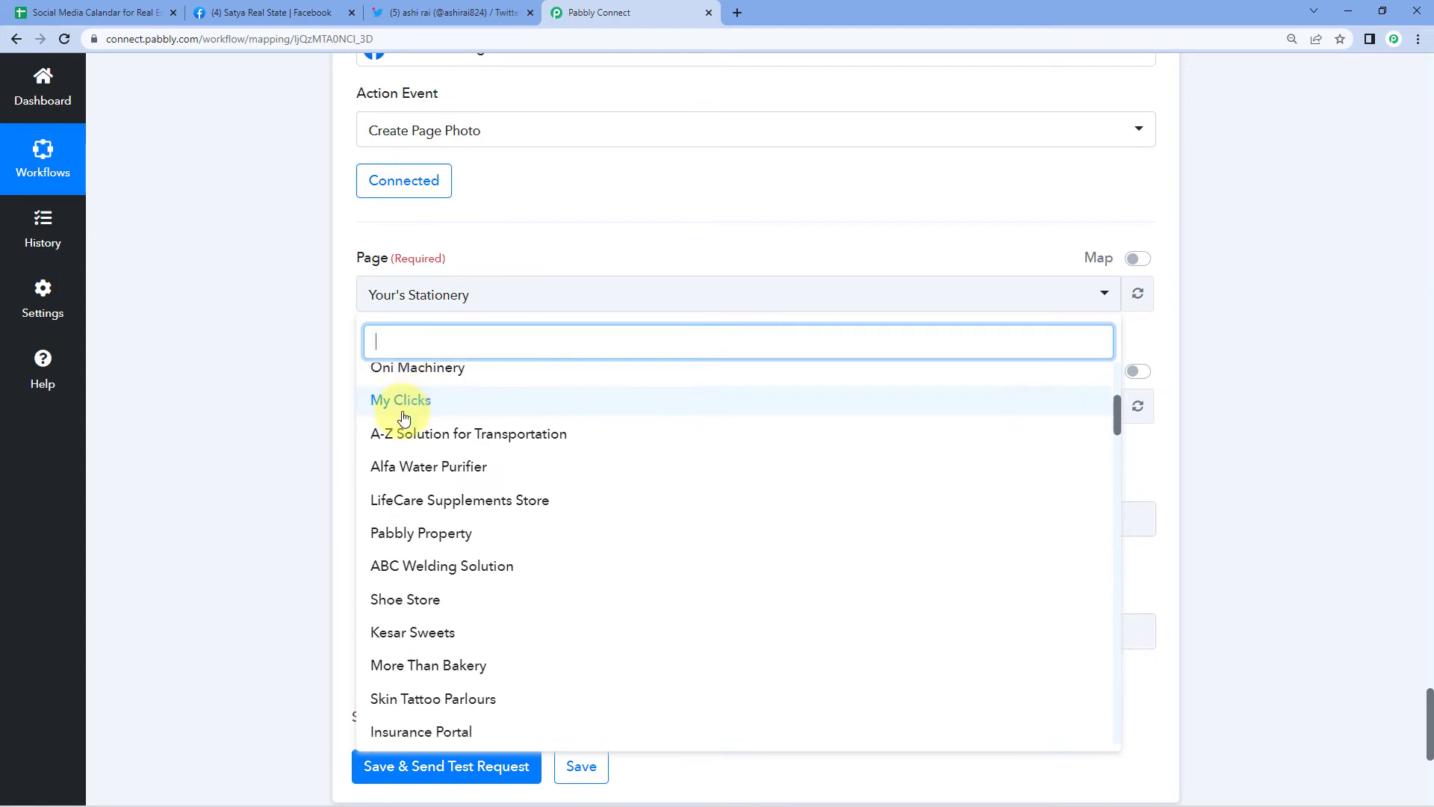
scroll(419, 437, down, 2)
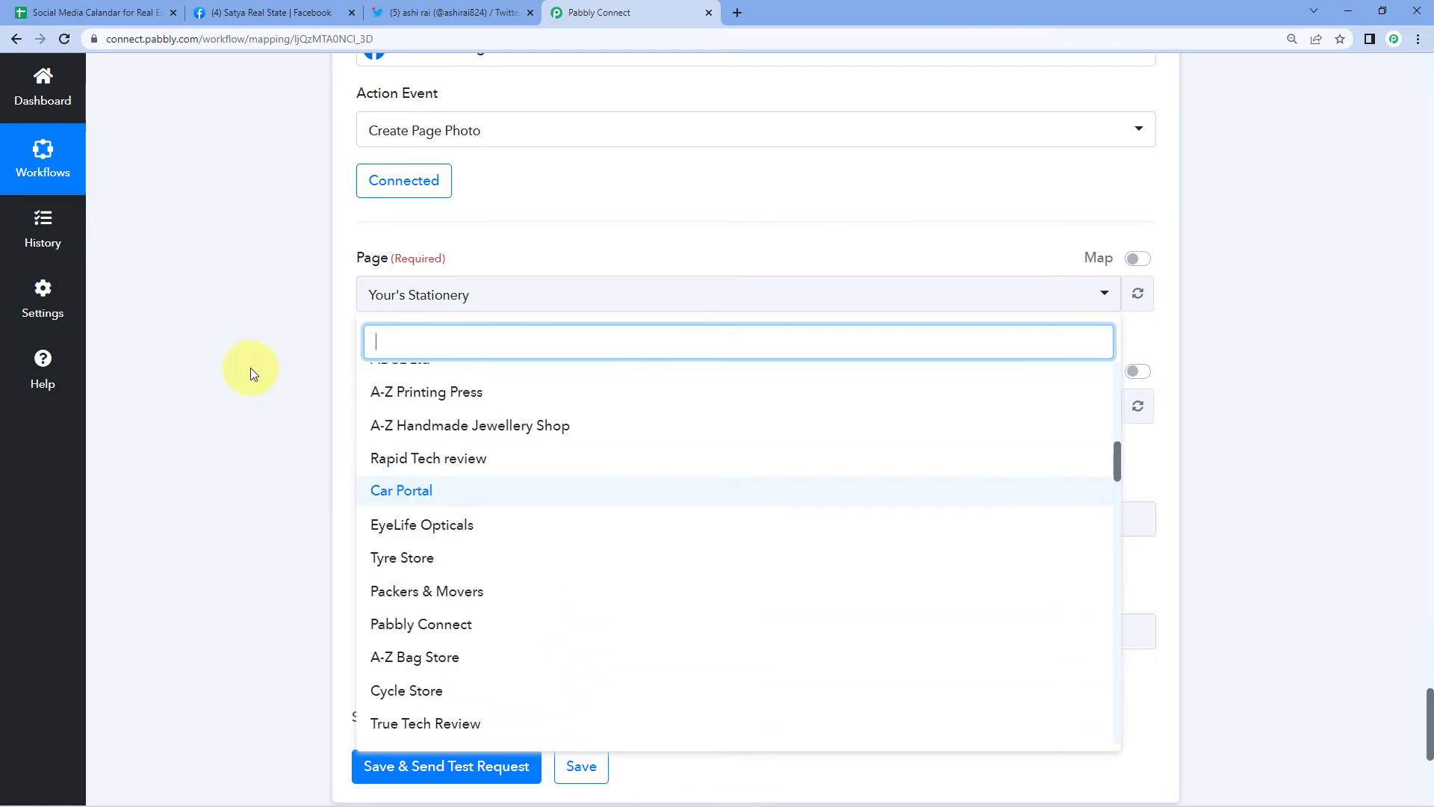
click(254, 13)
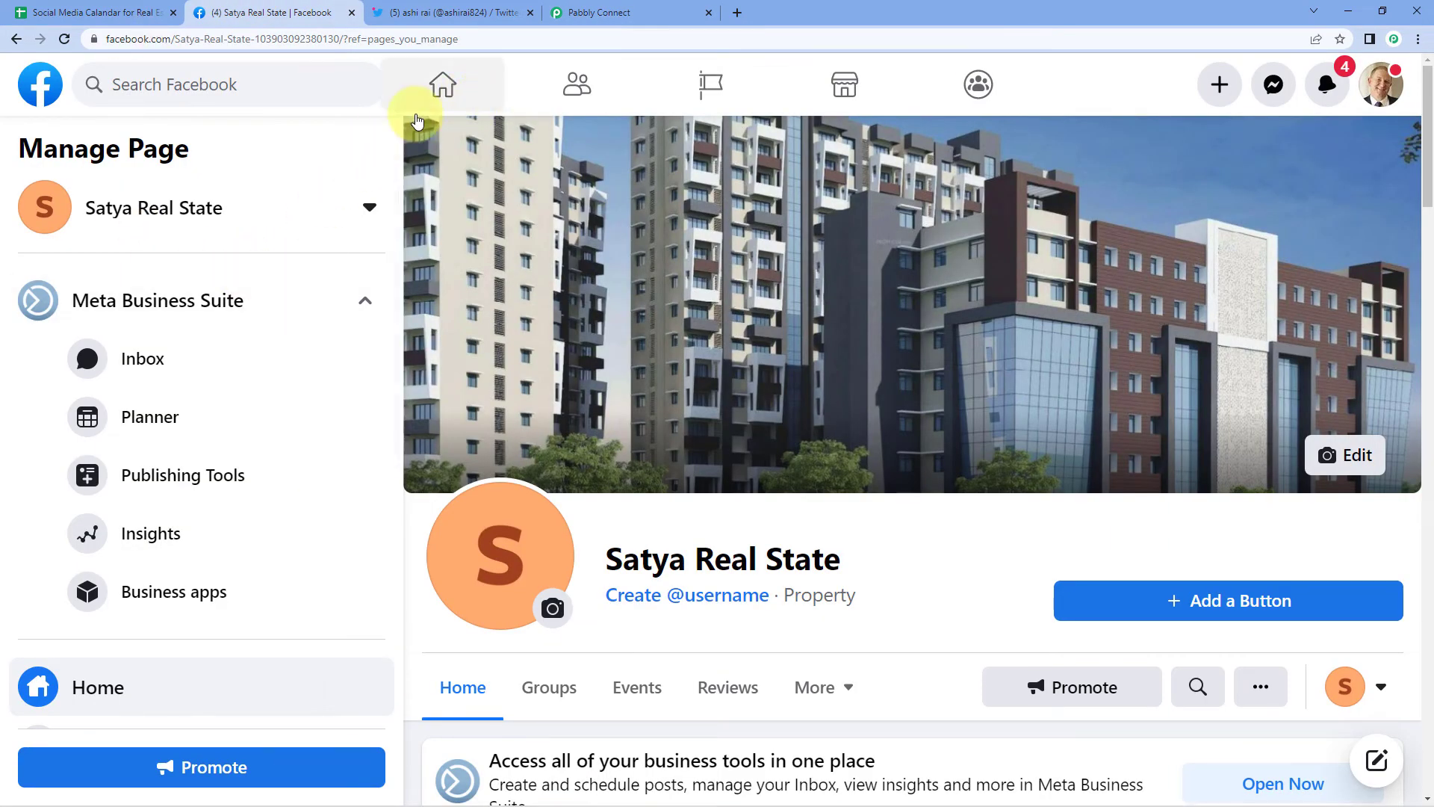
key(ctrl+minus)
key(ctrl+plus)
scroll(186, 314, down, 1)
scroll(192, 311, up, 1)
click(307, 182)
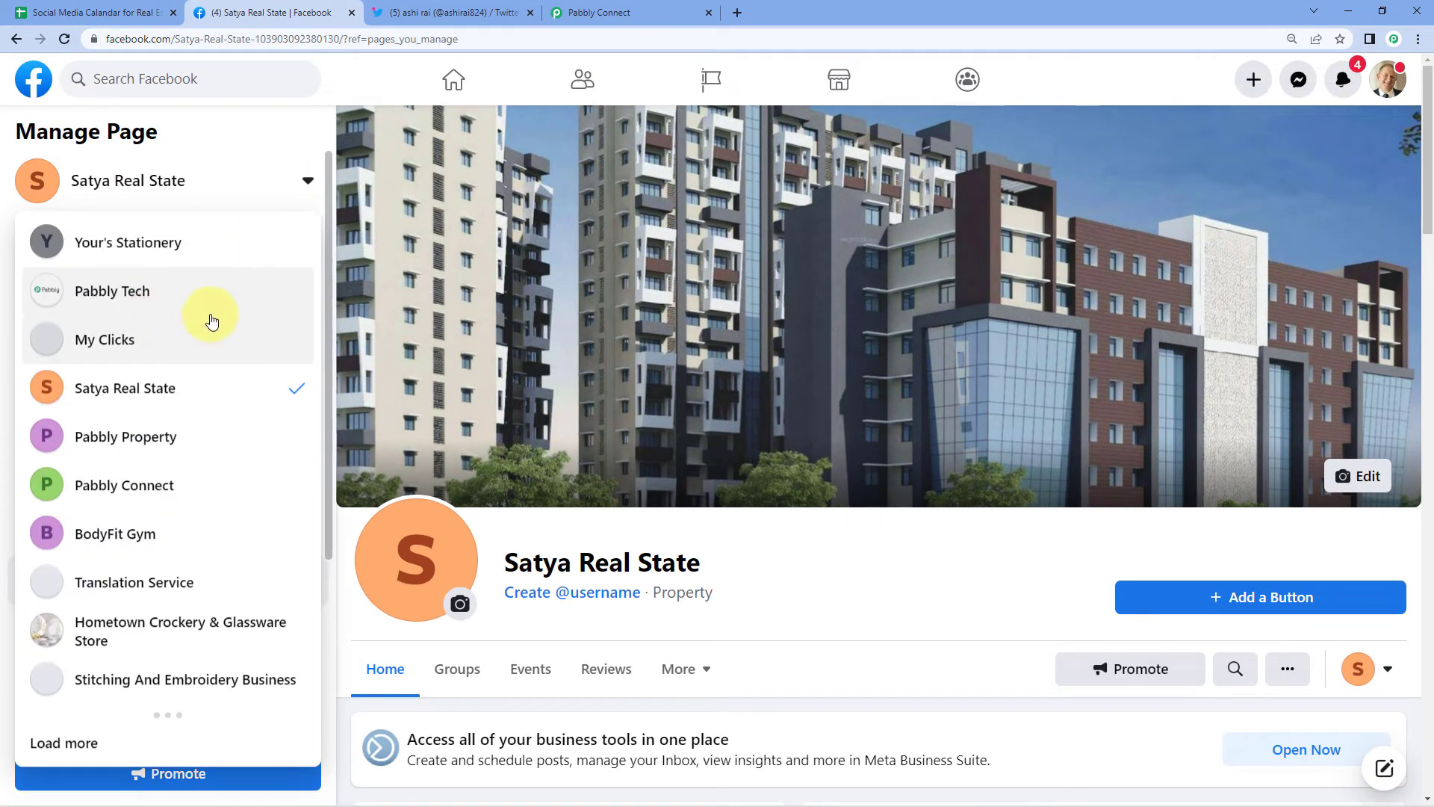
click(739, 570)
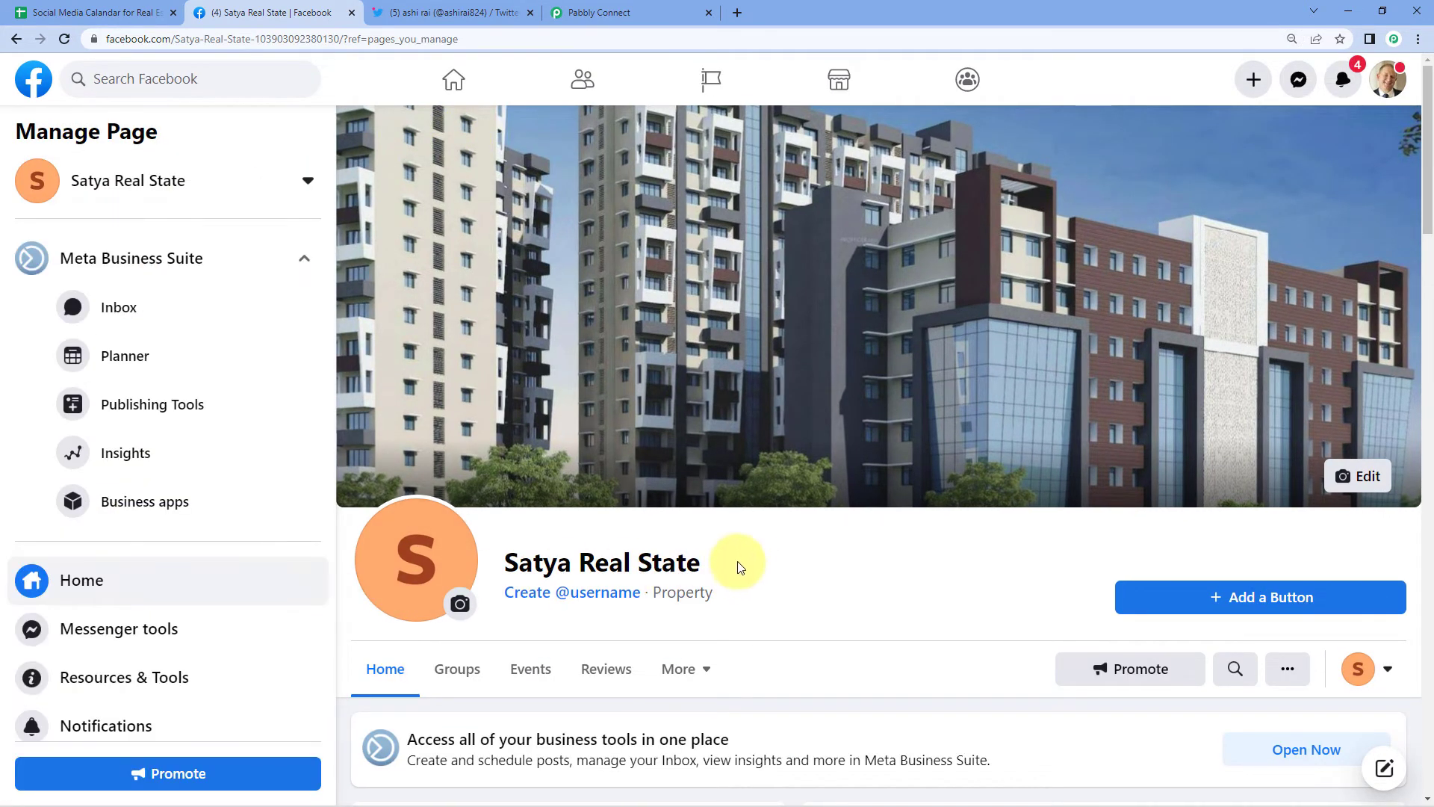
scroll(739, 535, down, 2)
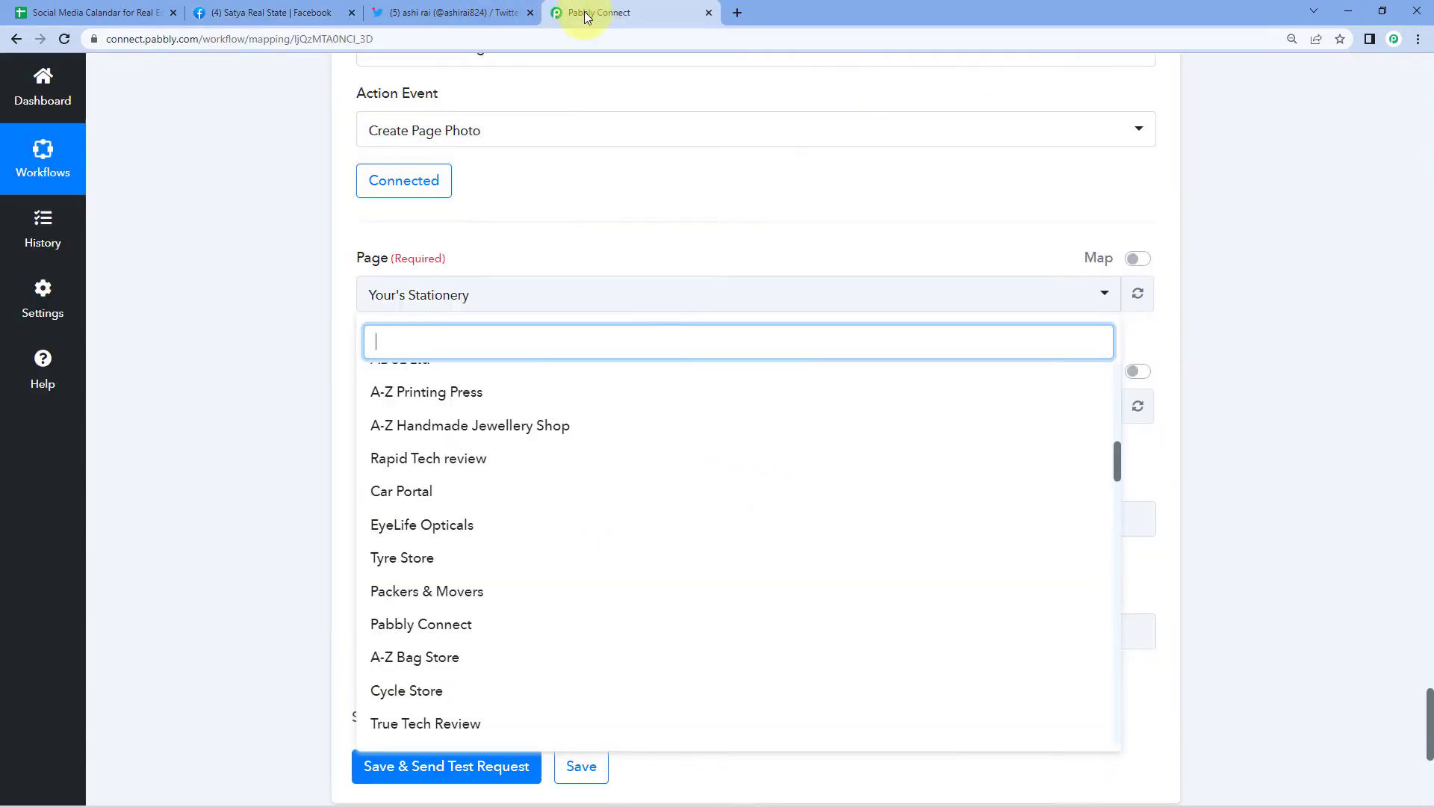
Switch back to Pabbly Connect and set the action's Page to Satya Real State
click(620, 13)
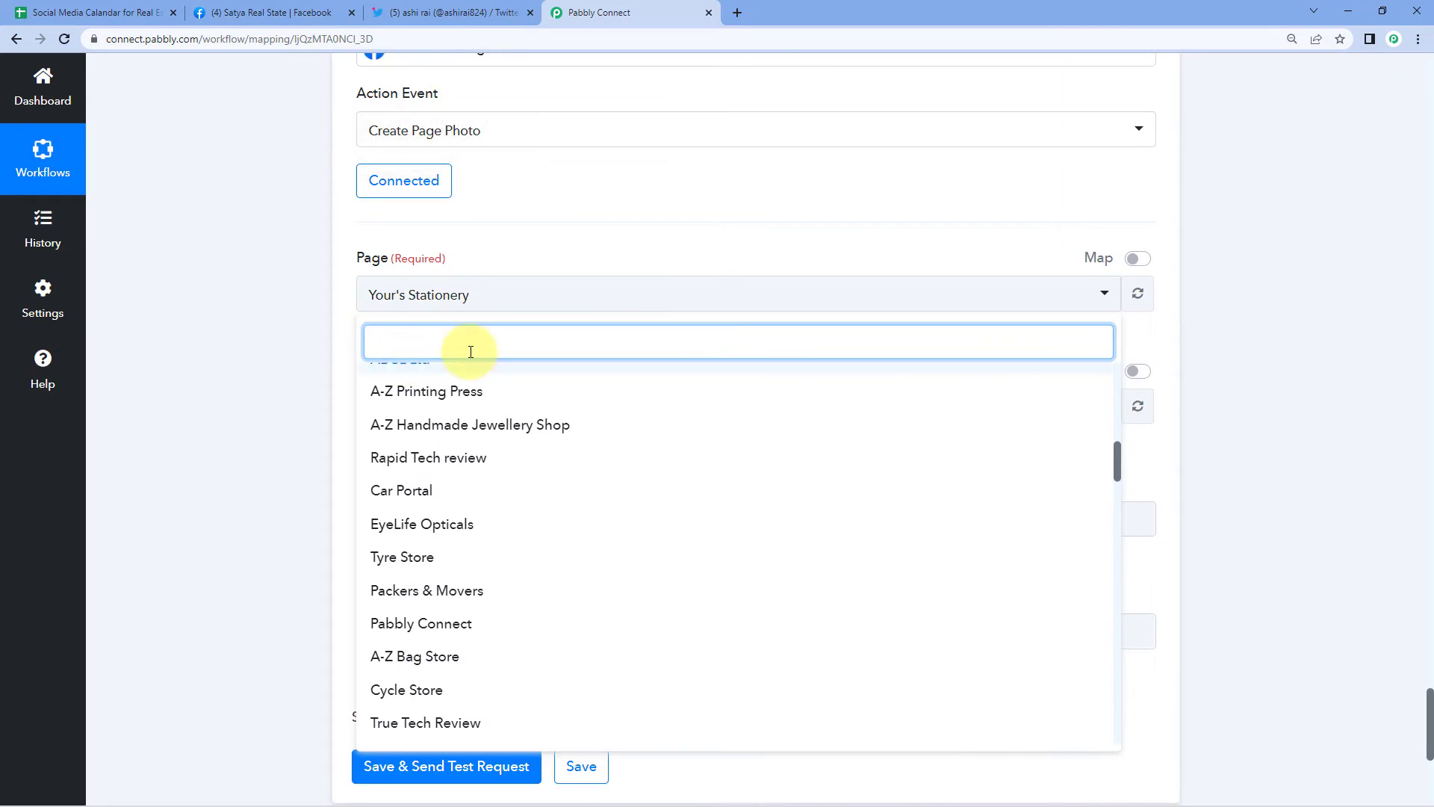
text(Sat)
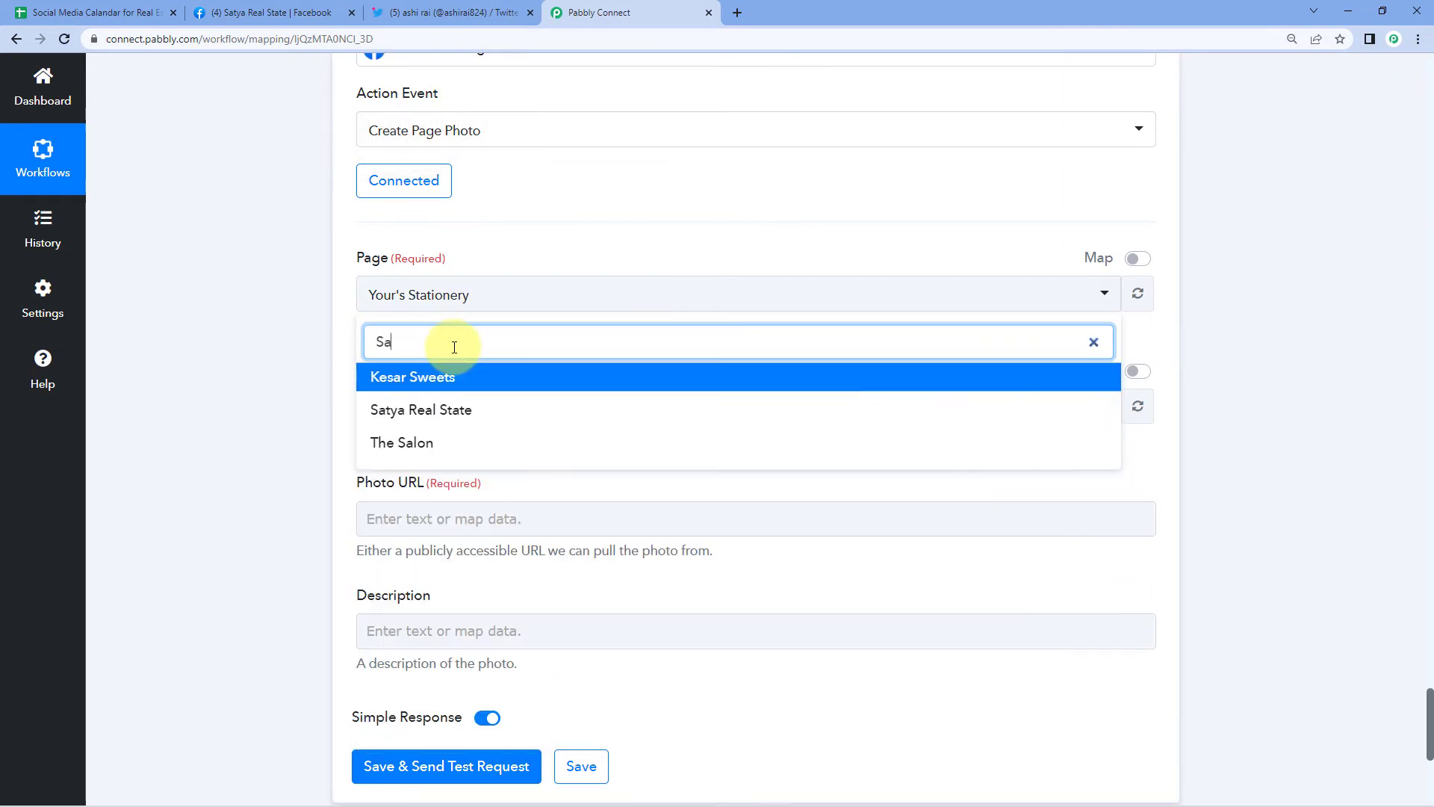
click(420, 375)
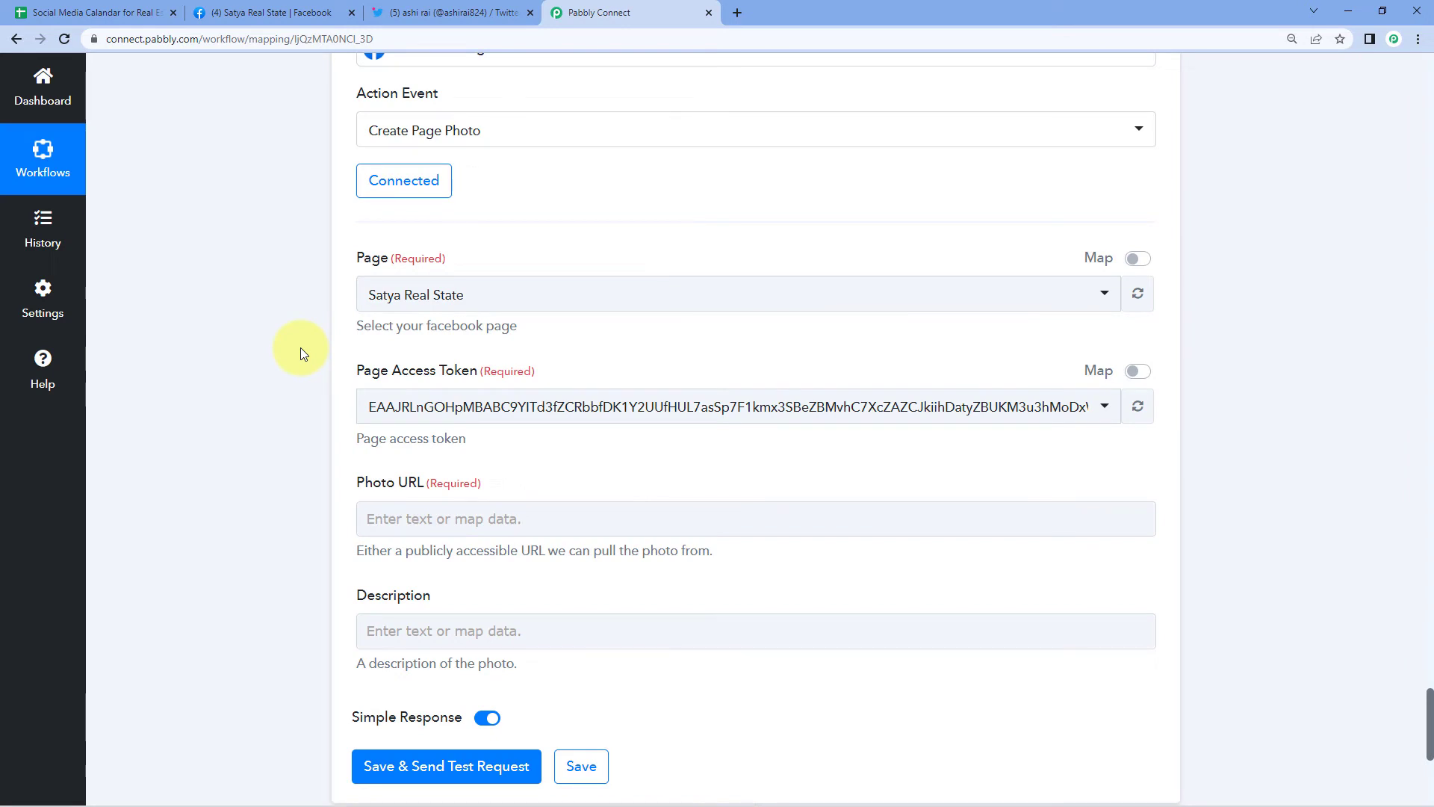
Switch to the Google Sheets calendar and check the Facebook image link in cell C2 before returning to Pabbly Connect
scroll(333, 366, down, 1)
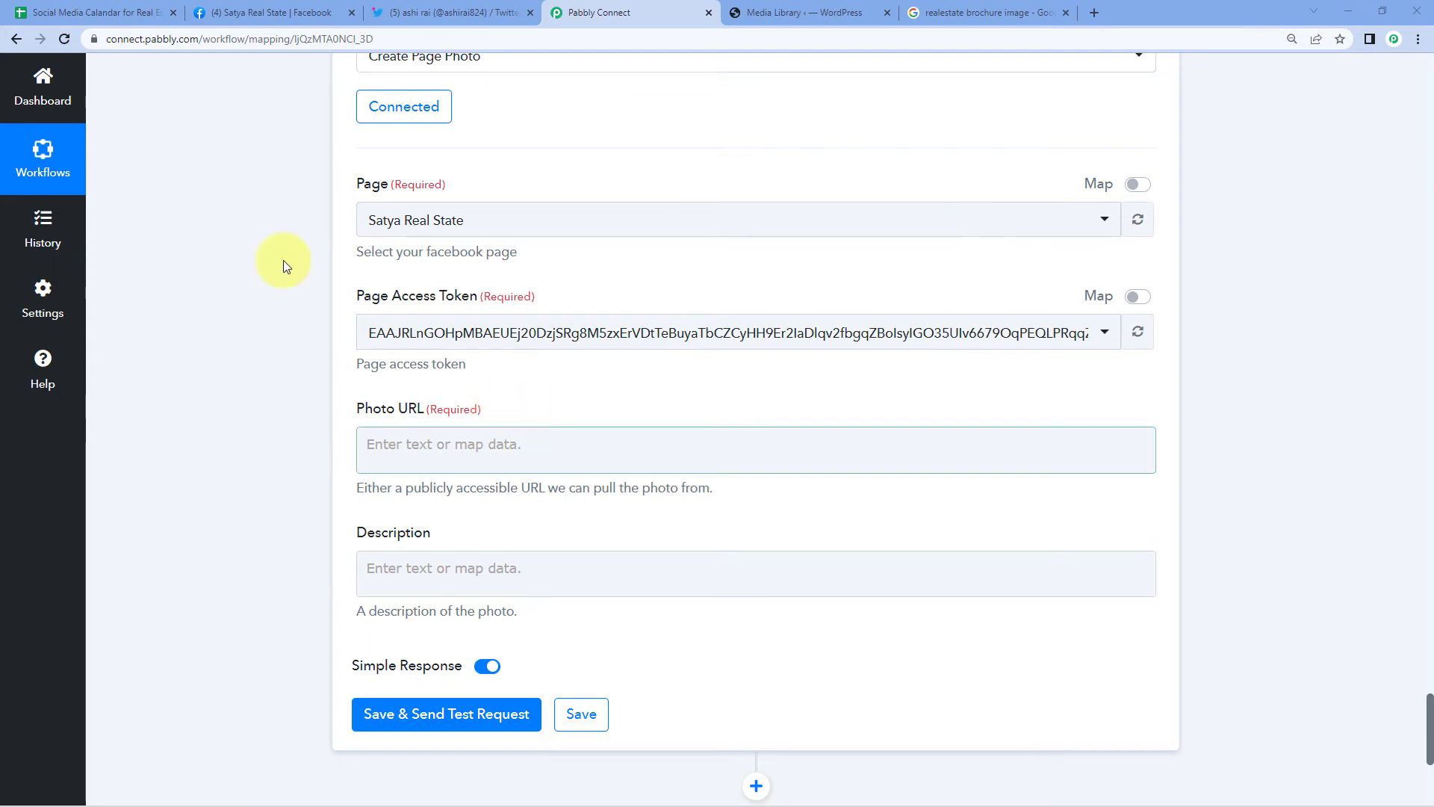
click(123, 13)
click(422, 239)
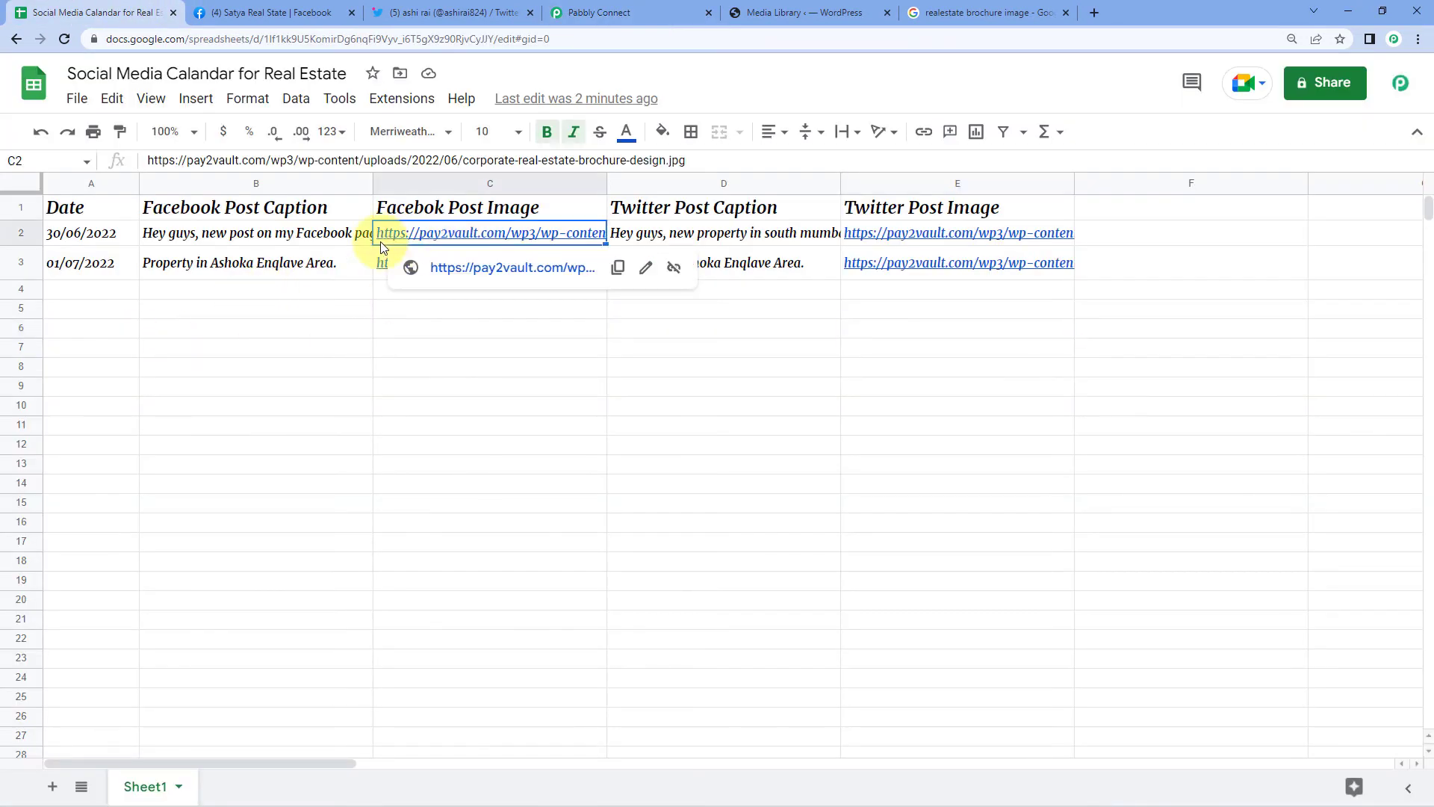
click(625, 16)
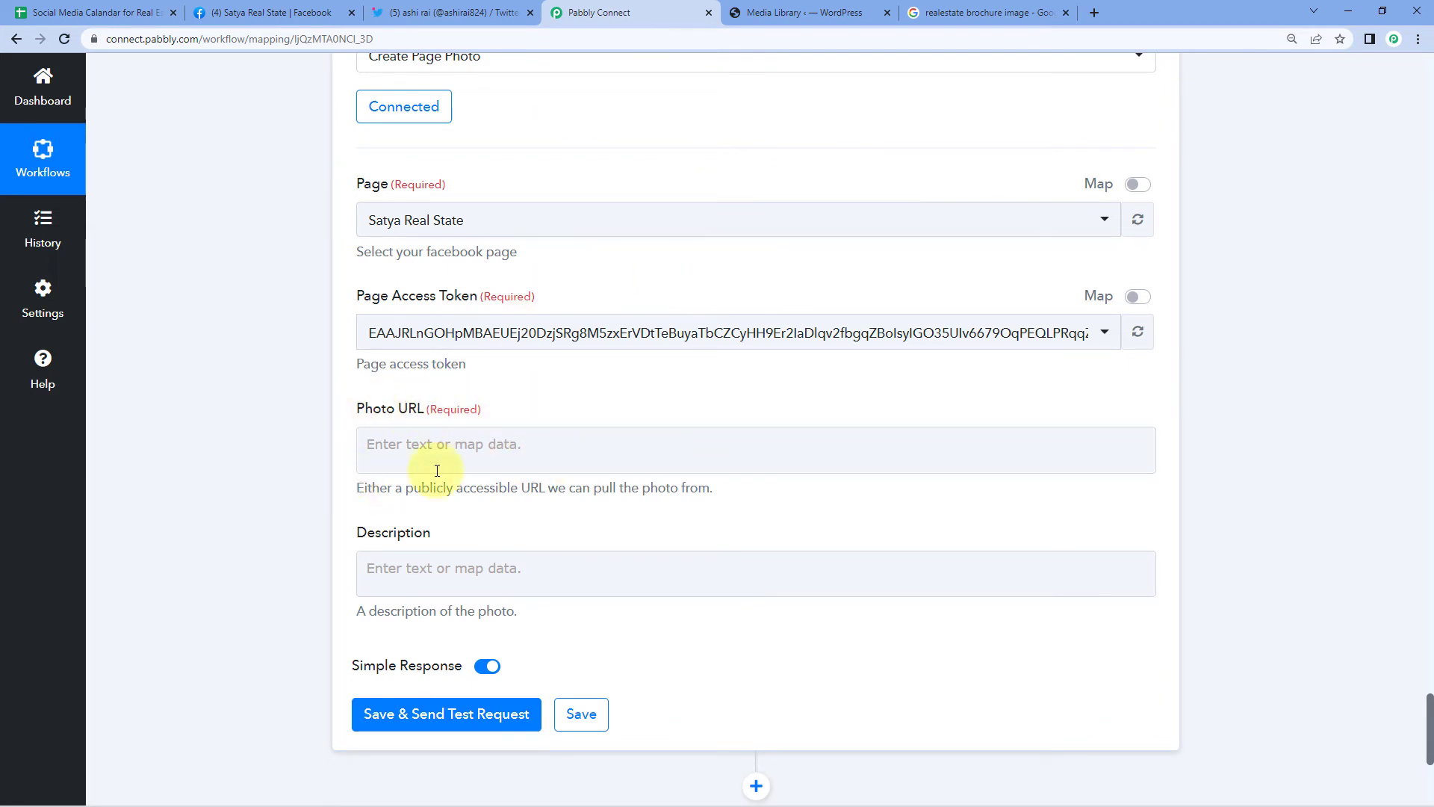
Map the Photo URL to the Iterator's Facebok Post Image value, rechecking the matching image cell in the calendar sheet
click(383, 446)
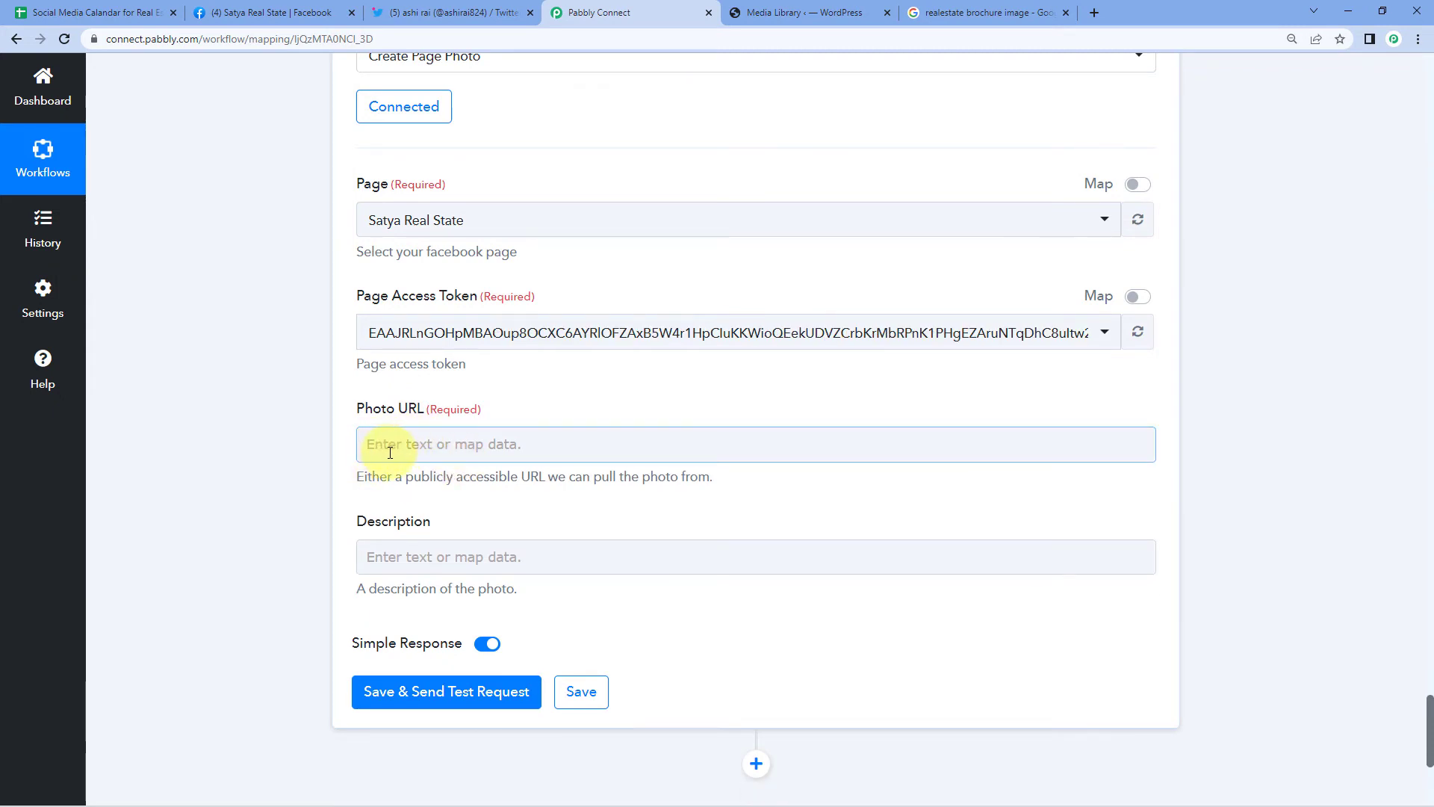
click(385, 447)
scroll(290, 460, down, 2)
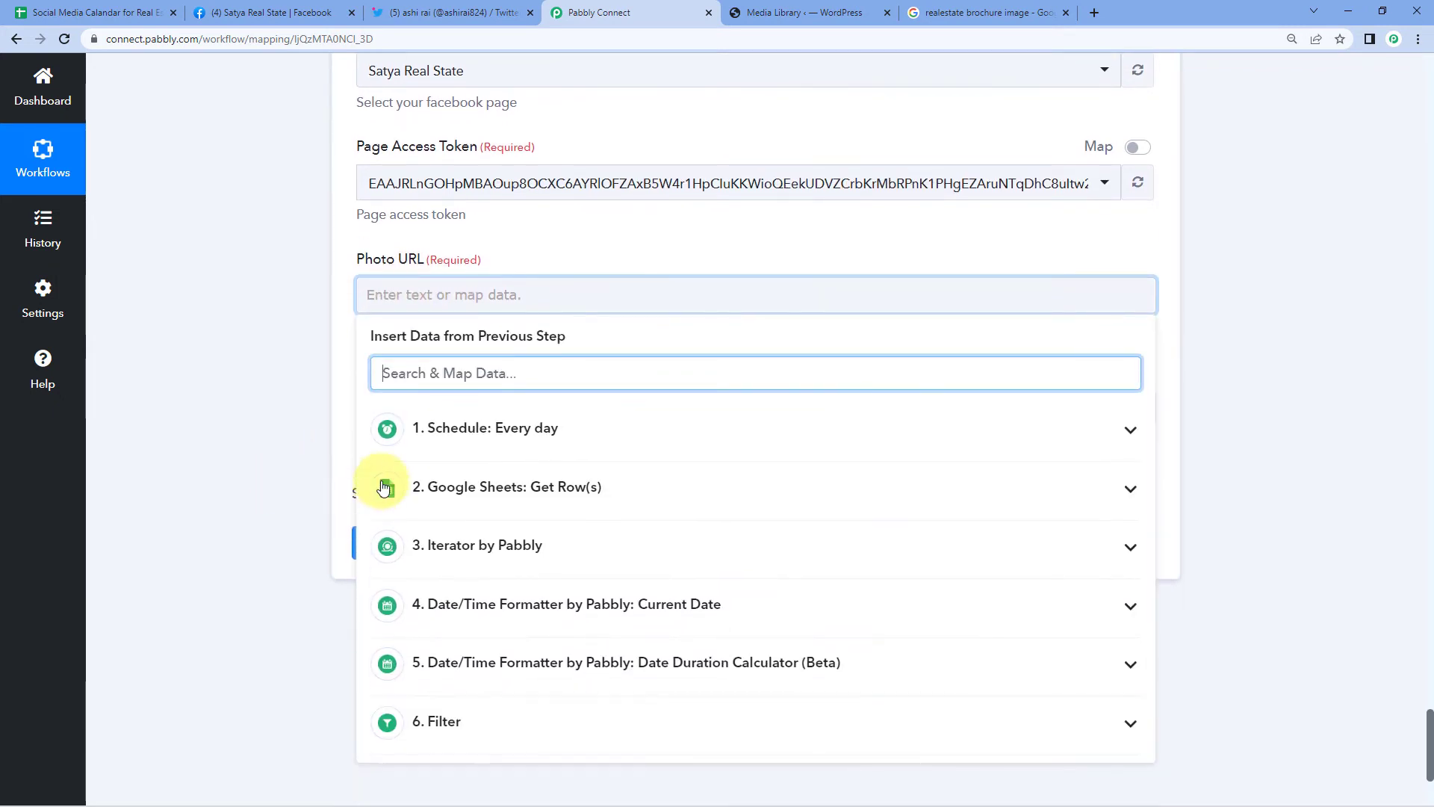
click(573, 547)
scroll(342, 534, down, 2)
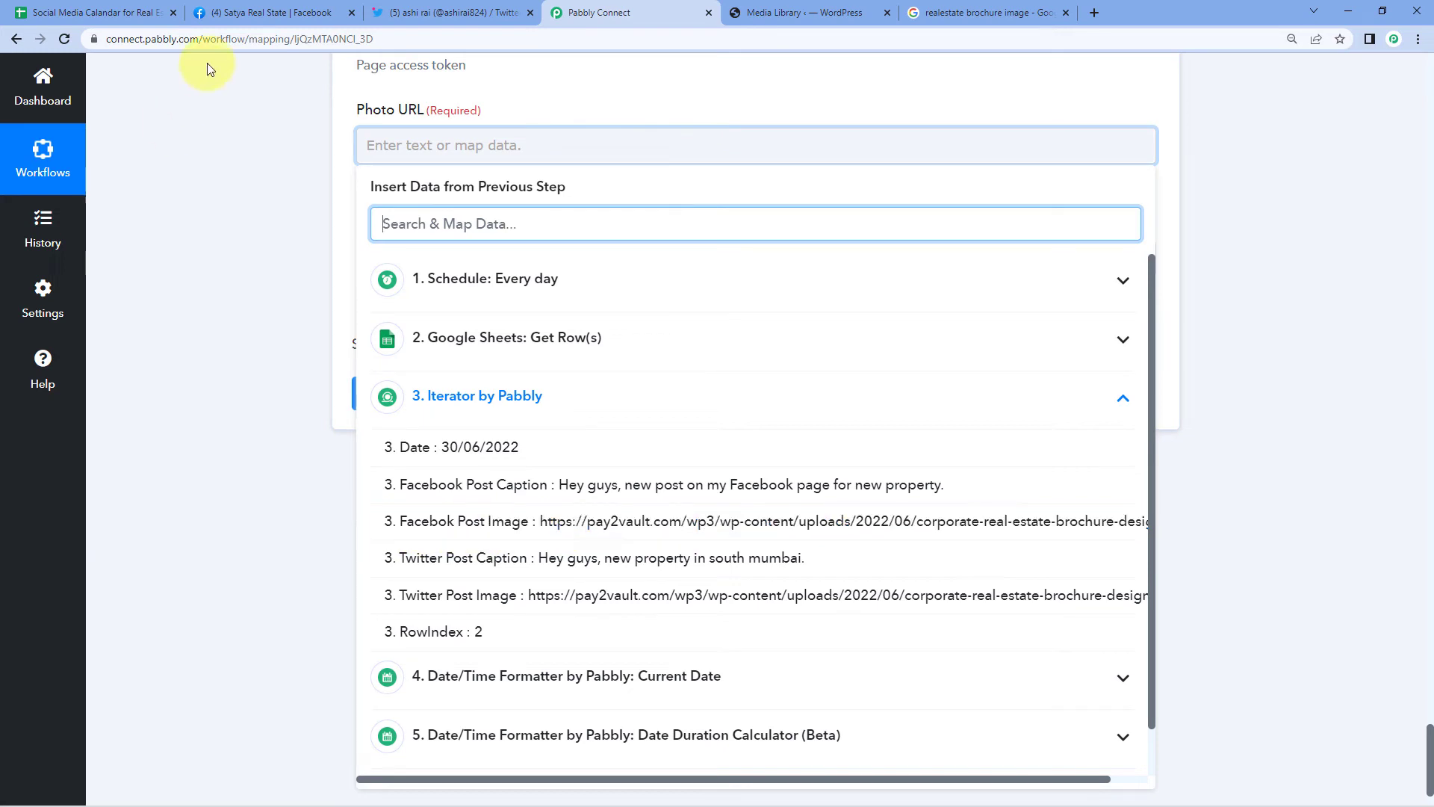
click(89, 13)
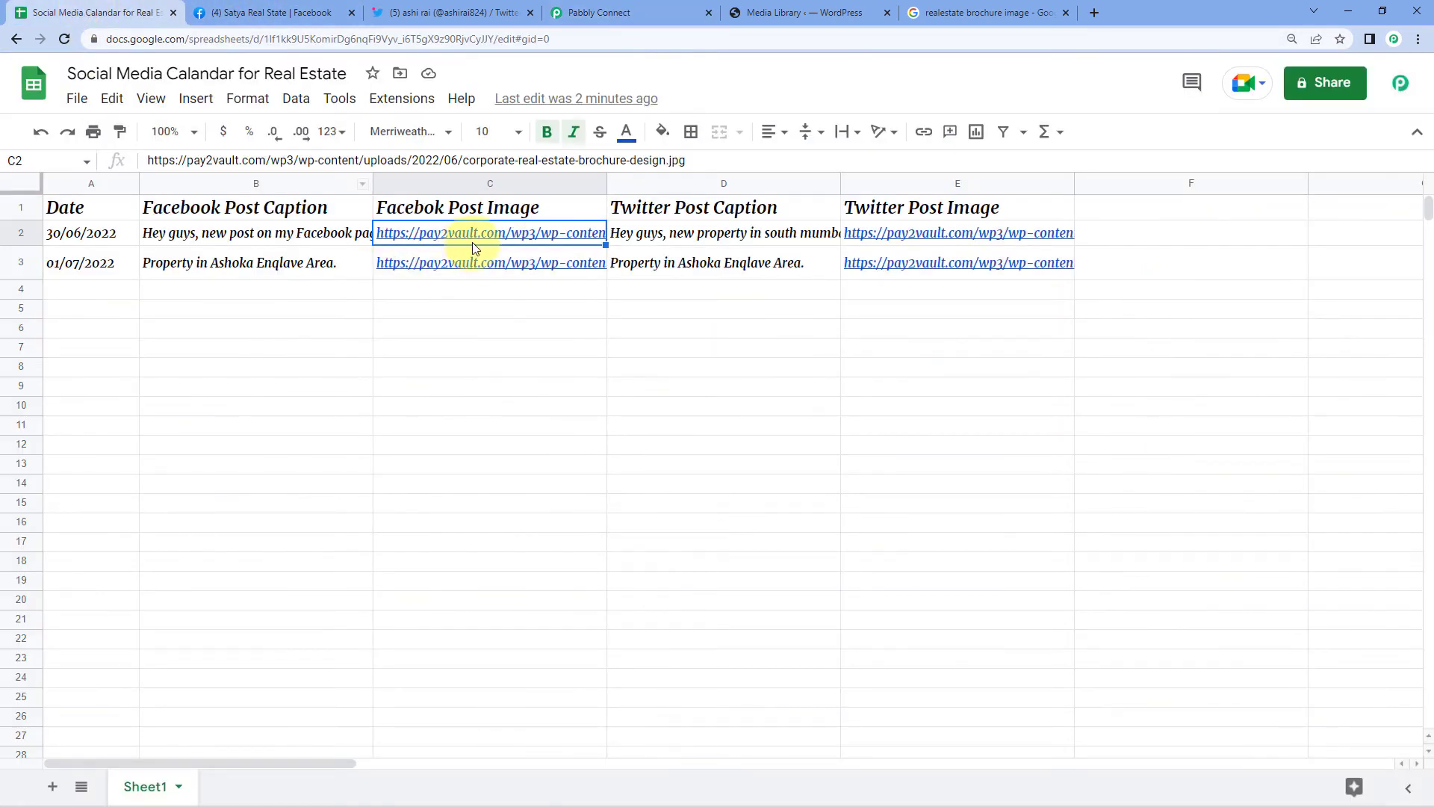
click(443, 240)
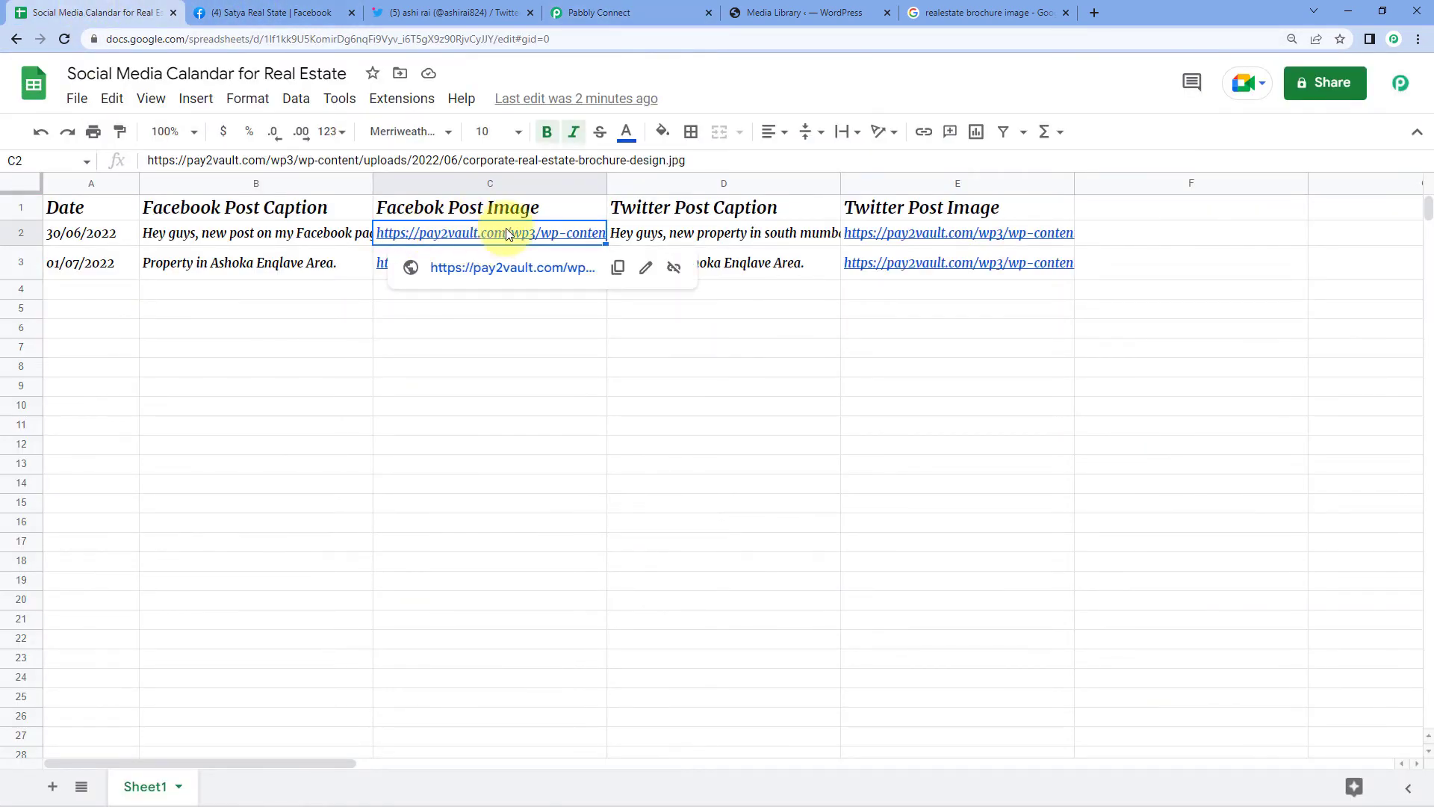
click(631, 13)
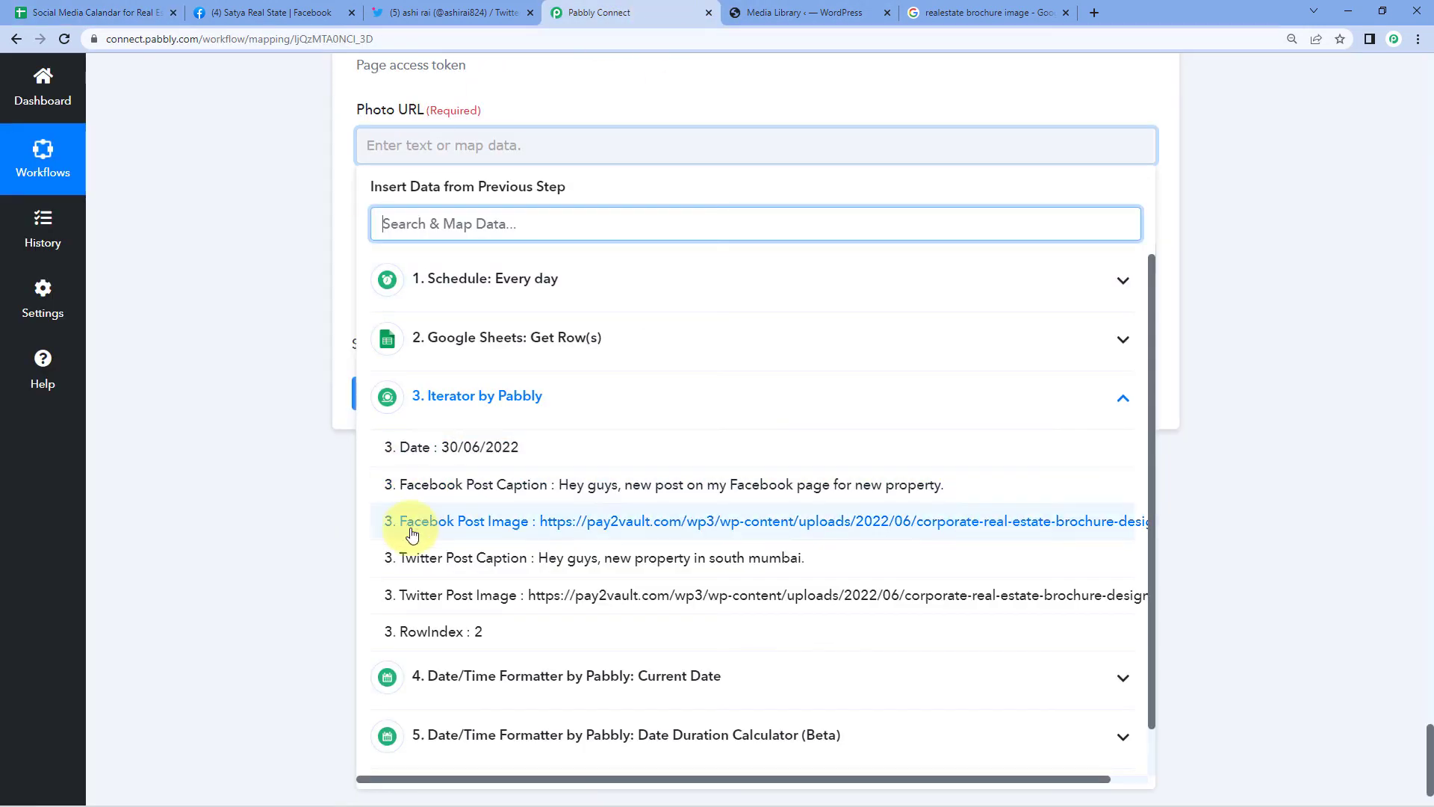
click(468, 532)
click(263, 271)
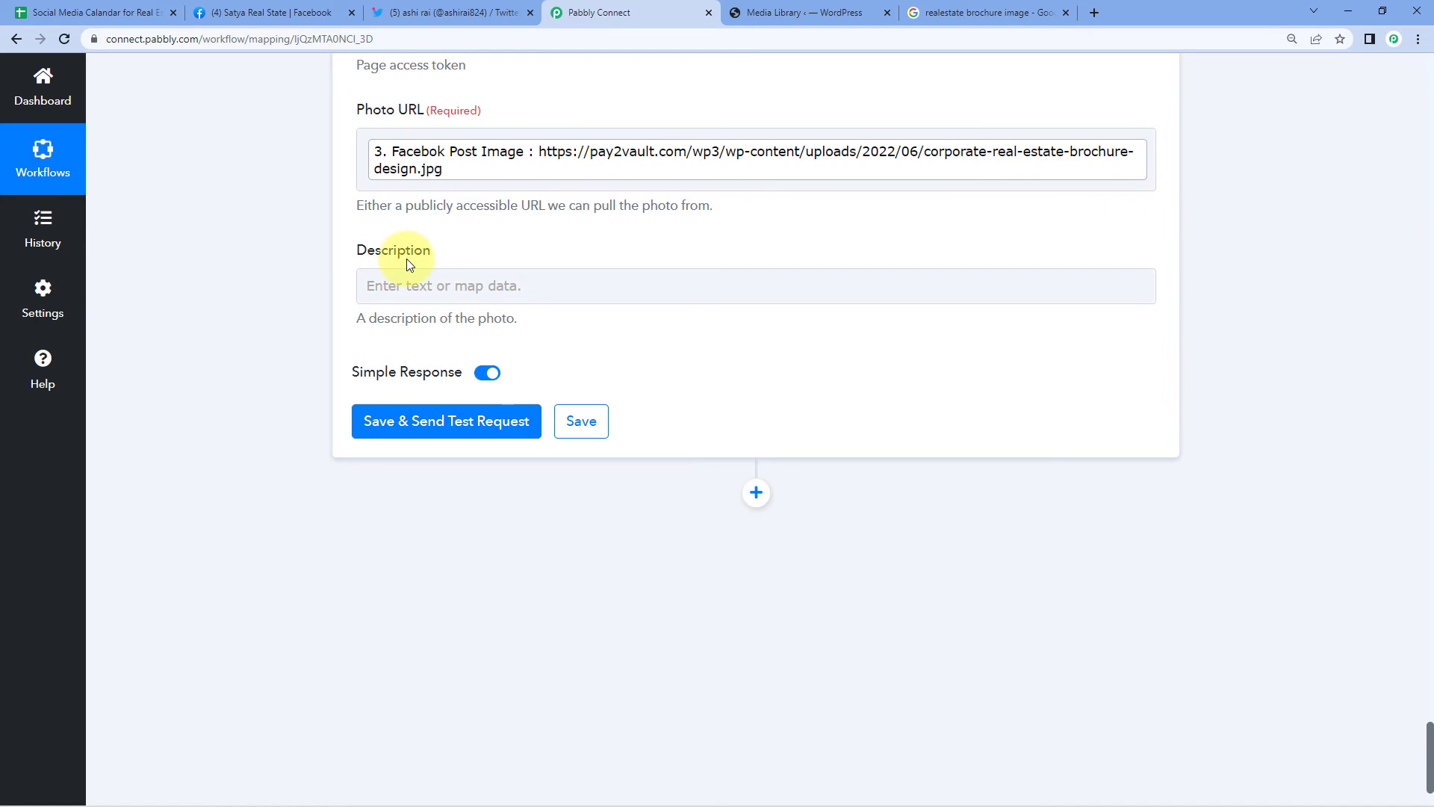
Check the Facebook caption in cell B2 of the calendar sheet, then map the photo's Description to the Iterator's Facebook Post Caption value
click(142, 12)
double_click(292, 239)
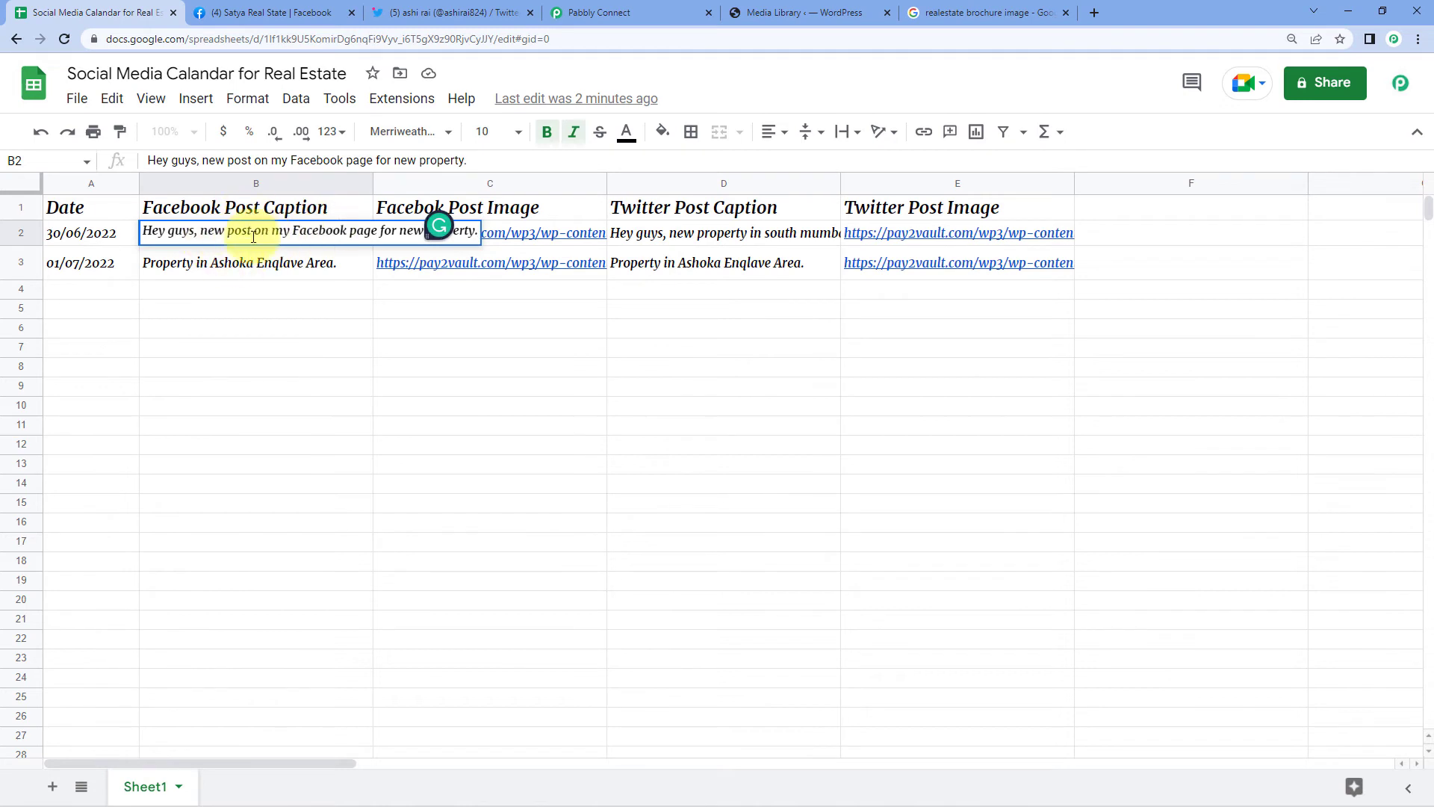
click(587, 13)
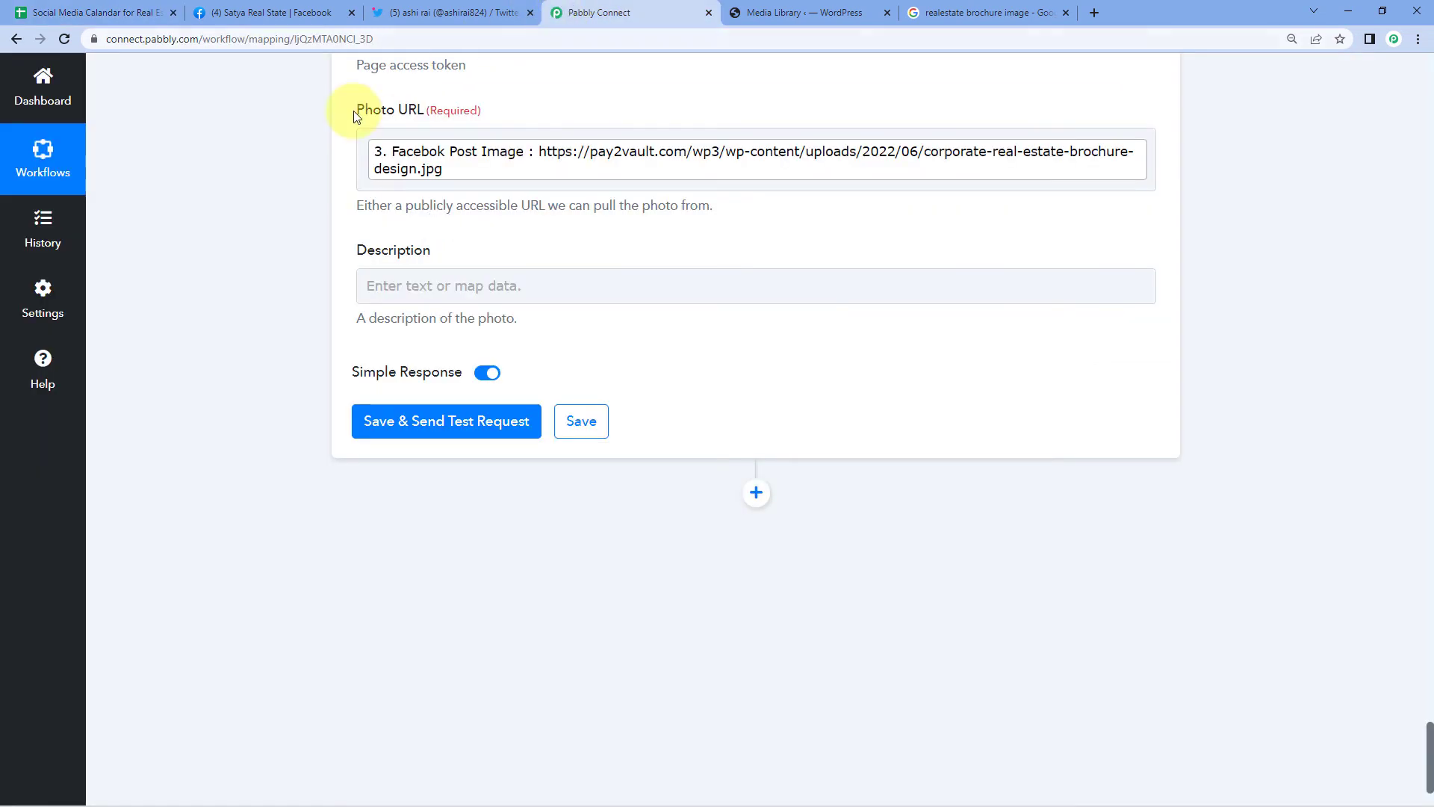
click(425, 293)
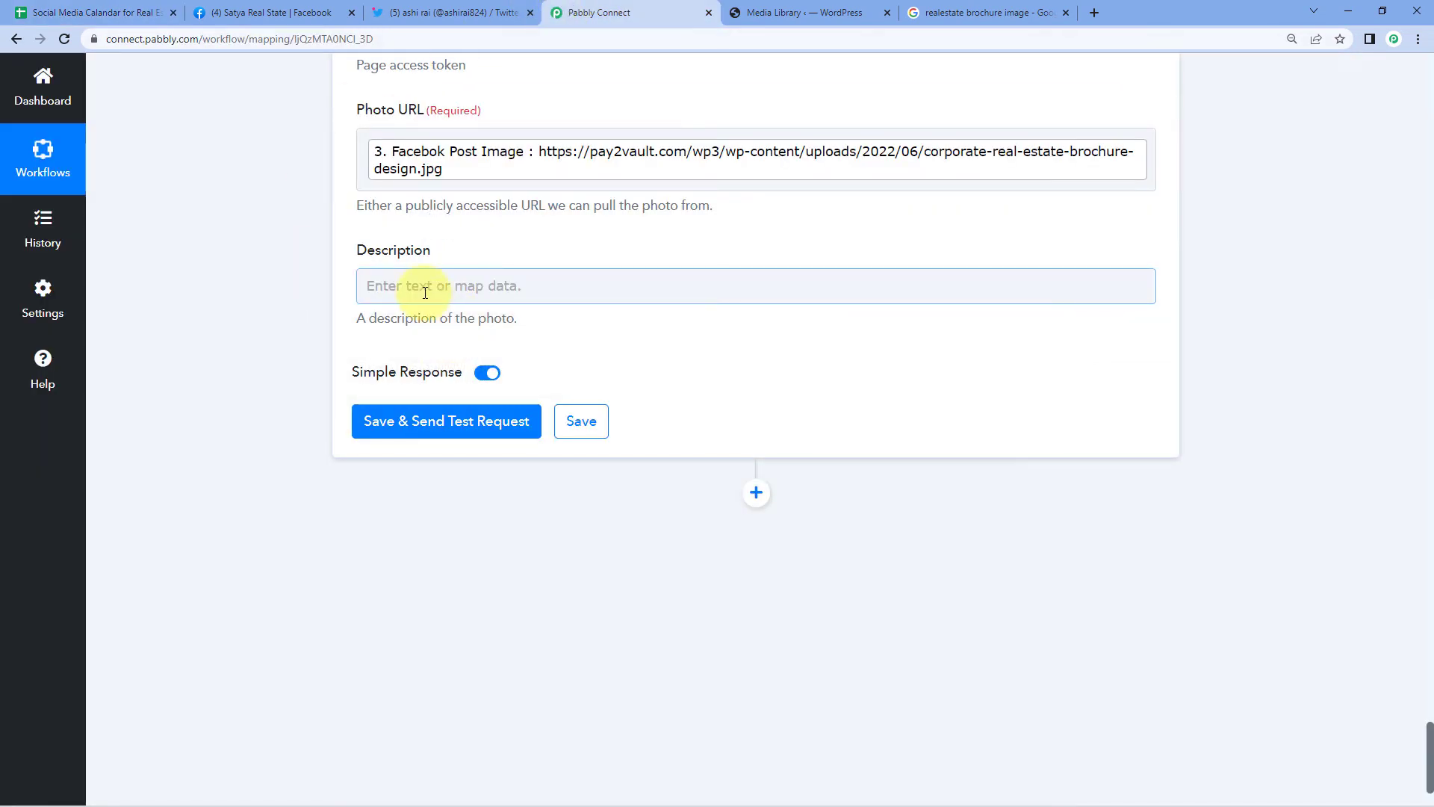
click(425, 293)
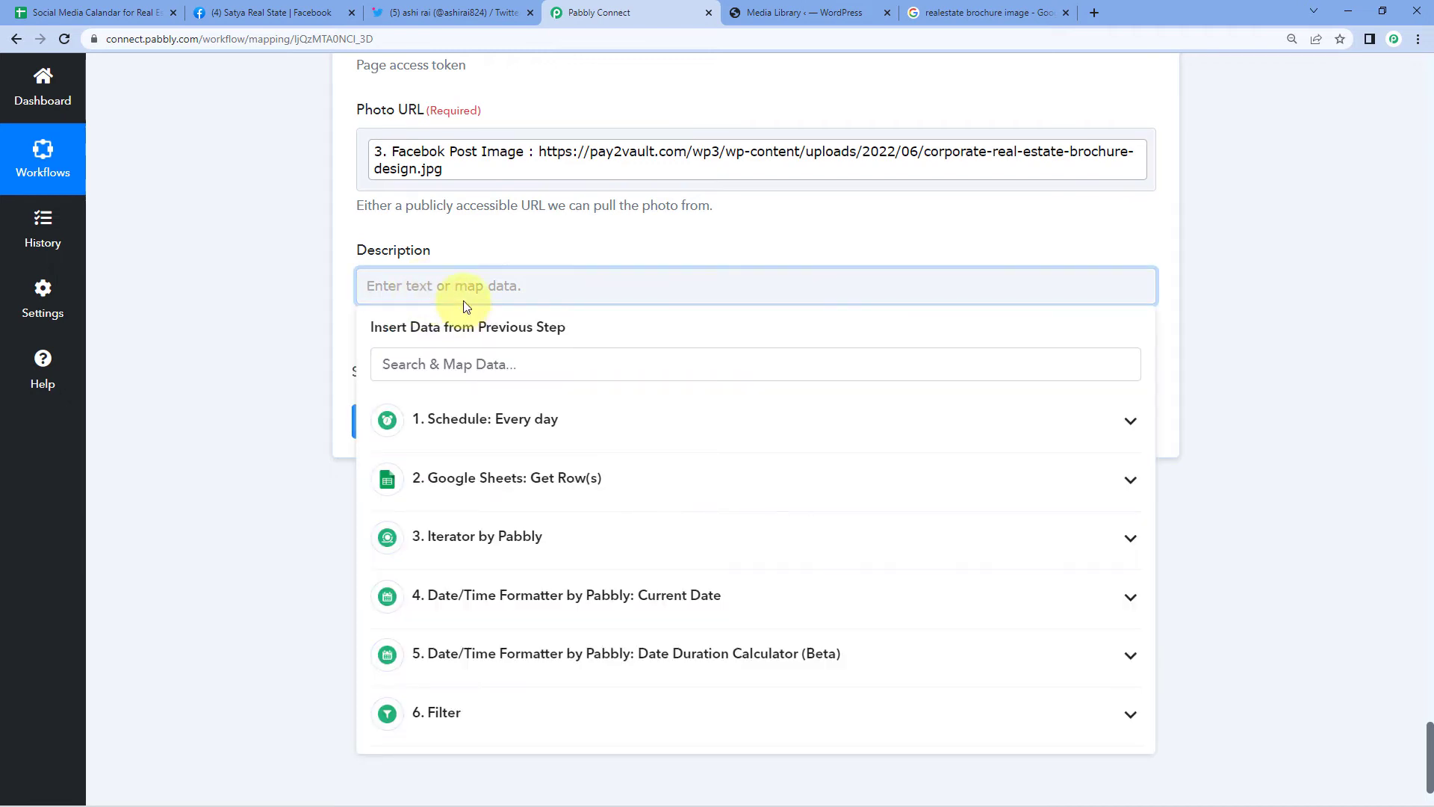
click(547, 543)
scroll(291, 549, down, 1)
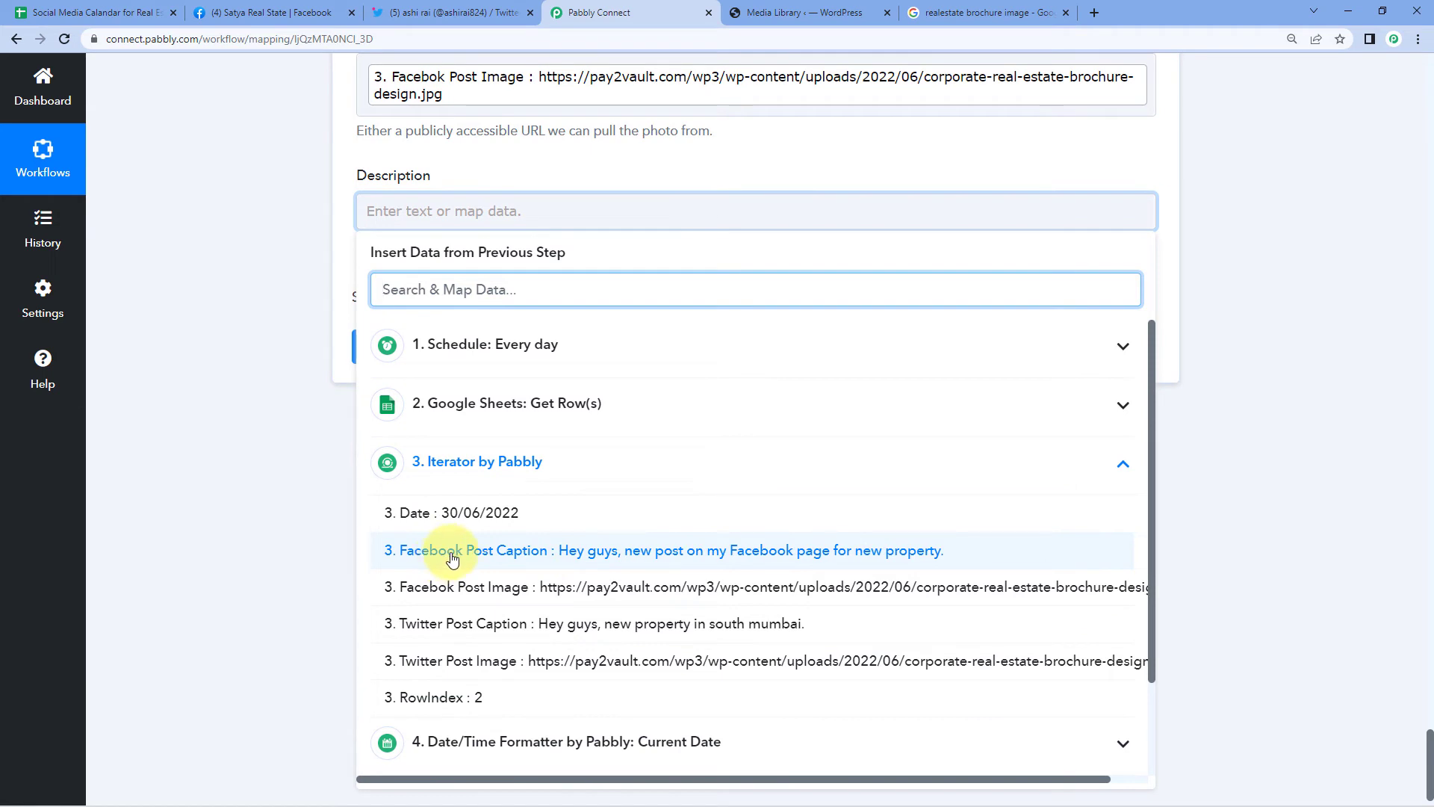
click(581, 553)
click(271, 491)
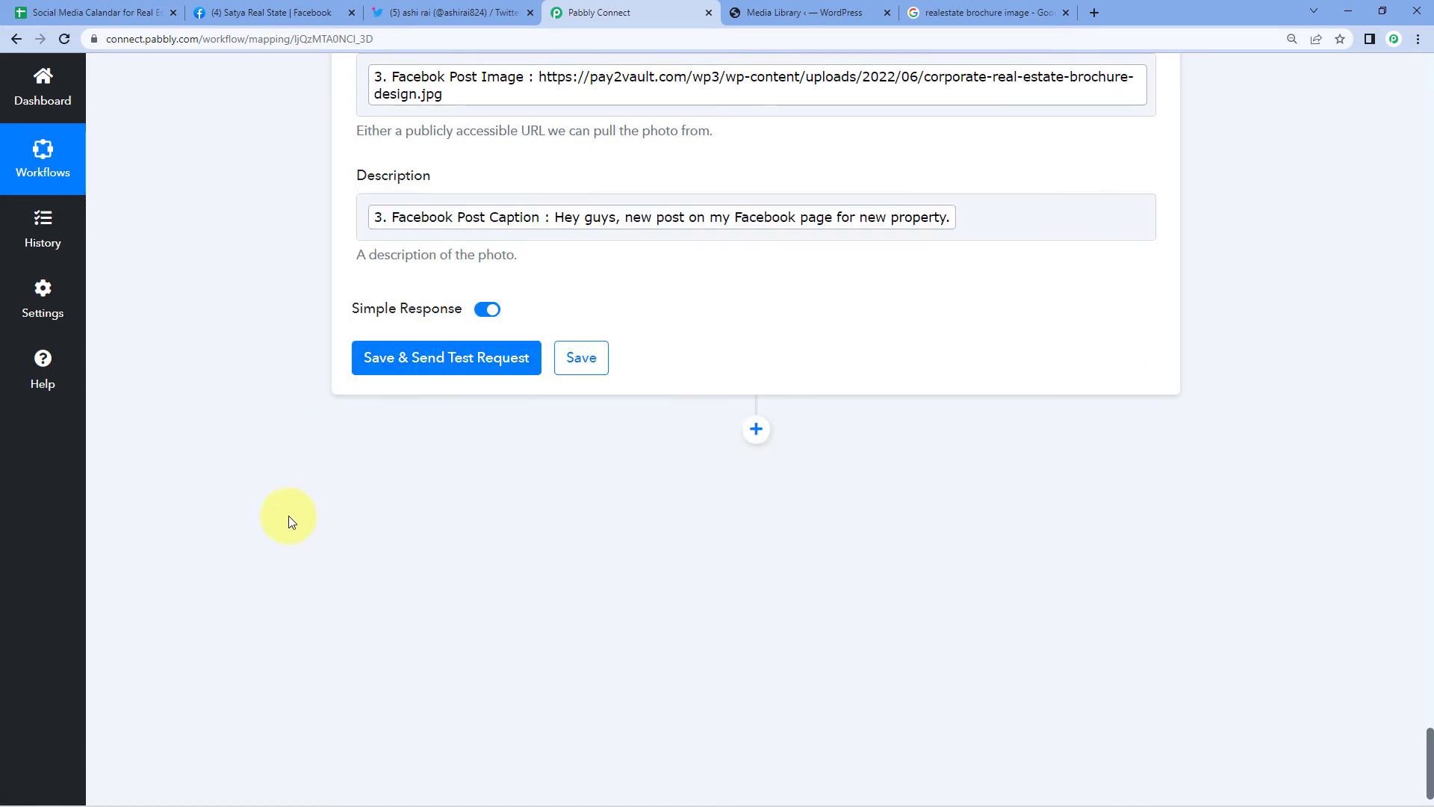
Save the Facebook action and send its test request, then reload the Satya Real State page and check its newest post
click(496, 370)
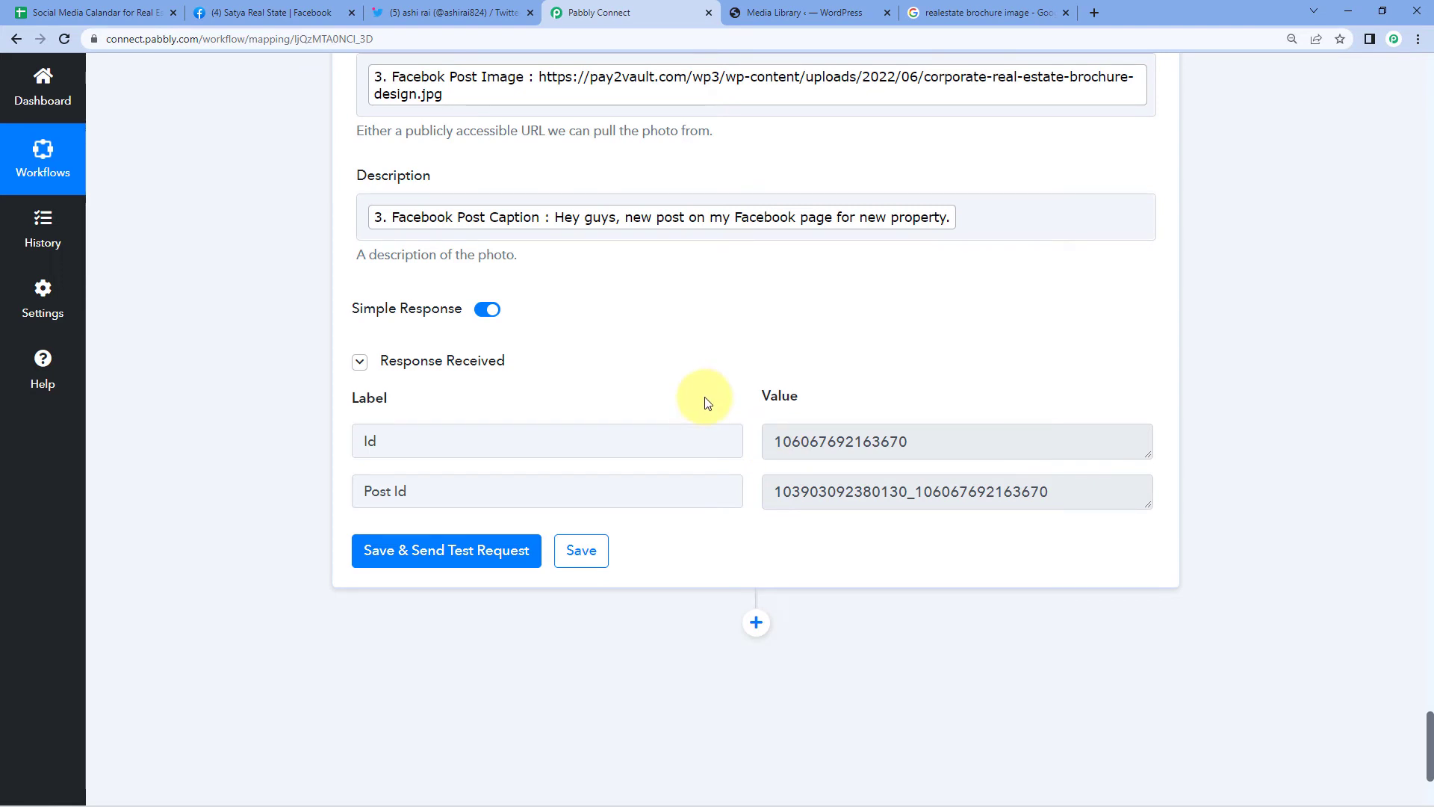
scroll(705, 397, up, 2)
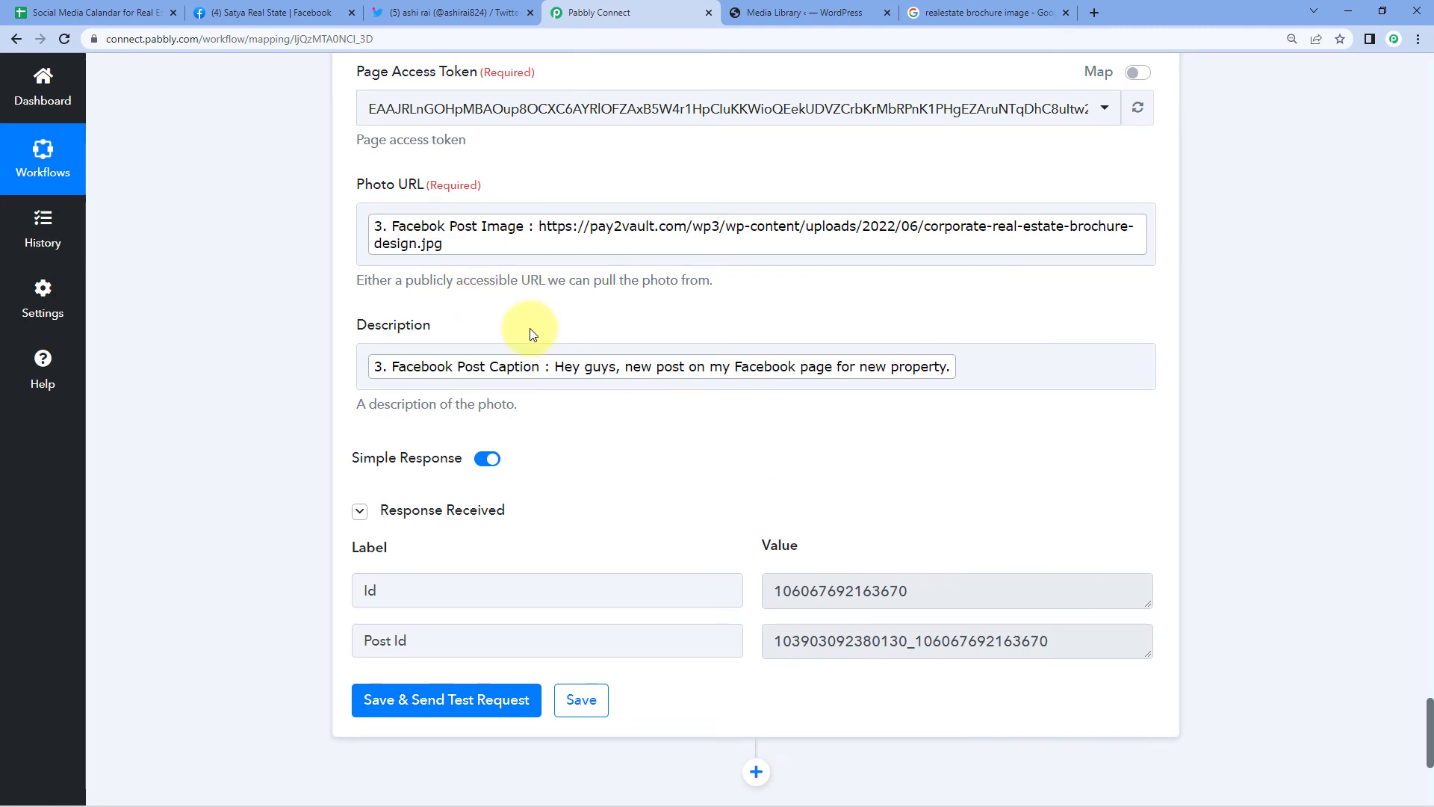
click(265, 12)
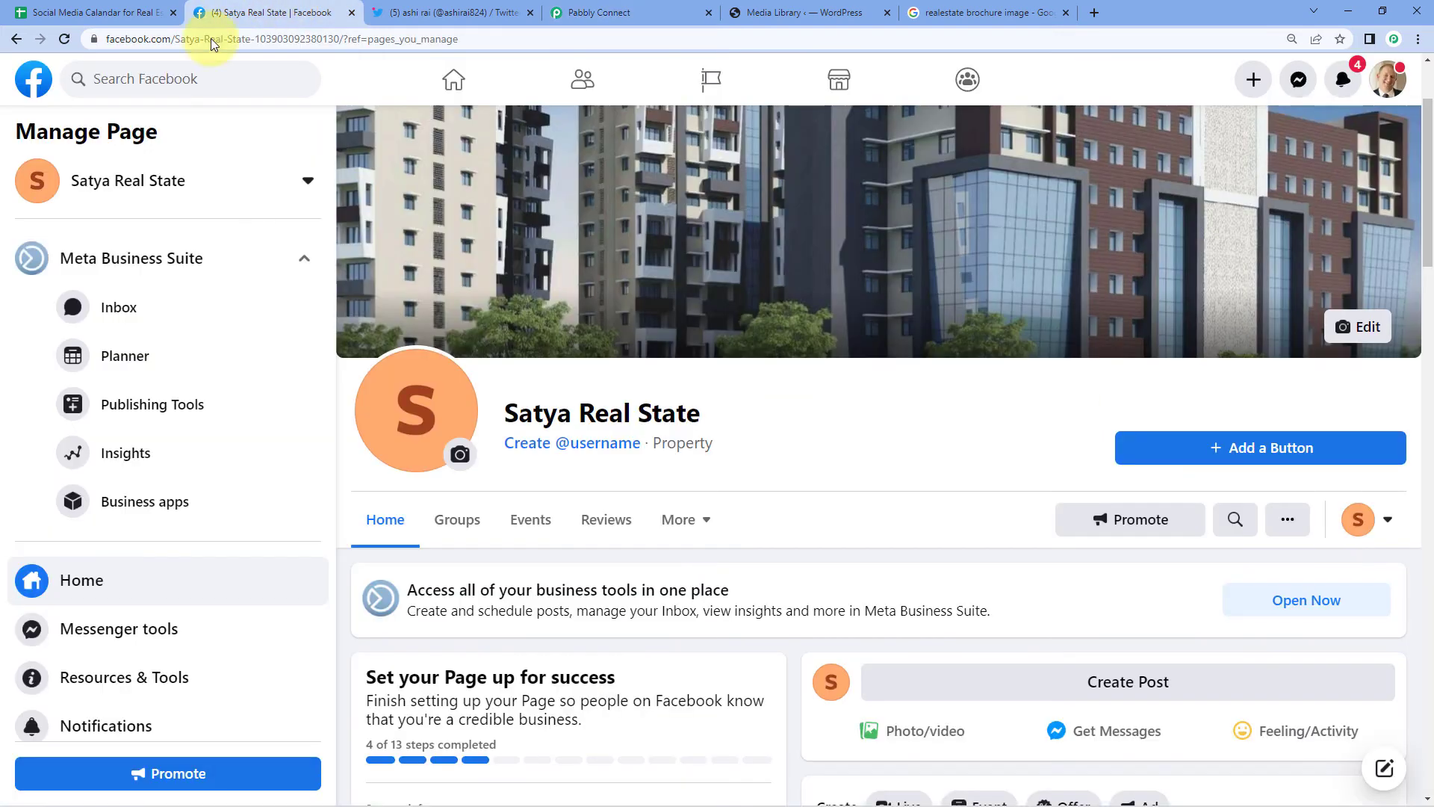
key(F5)
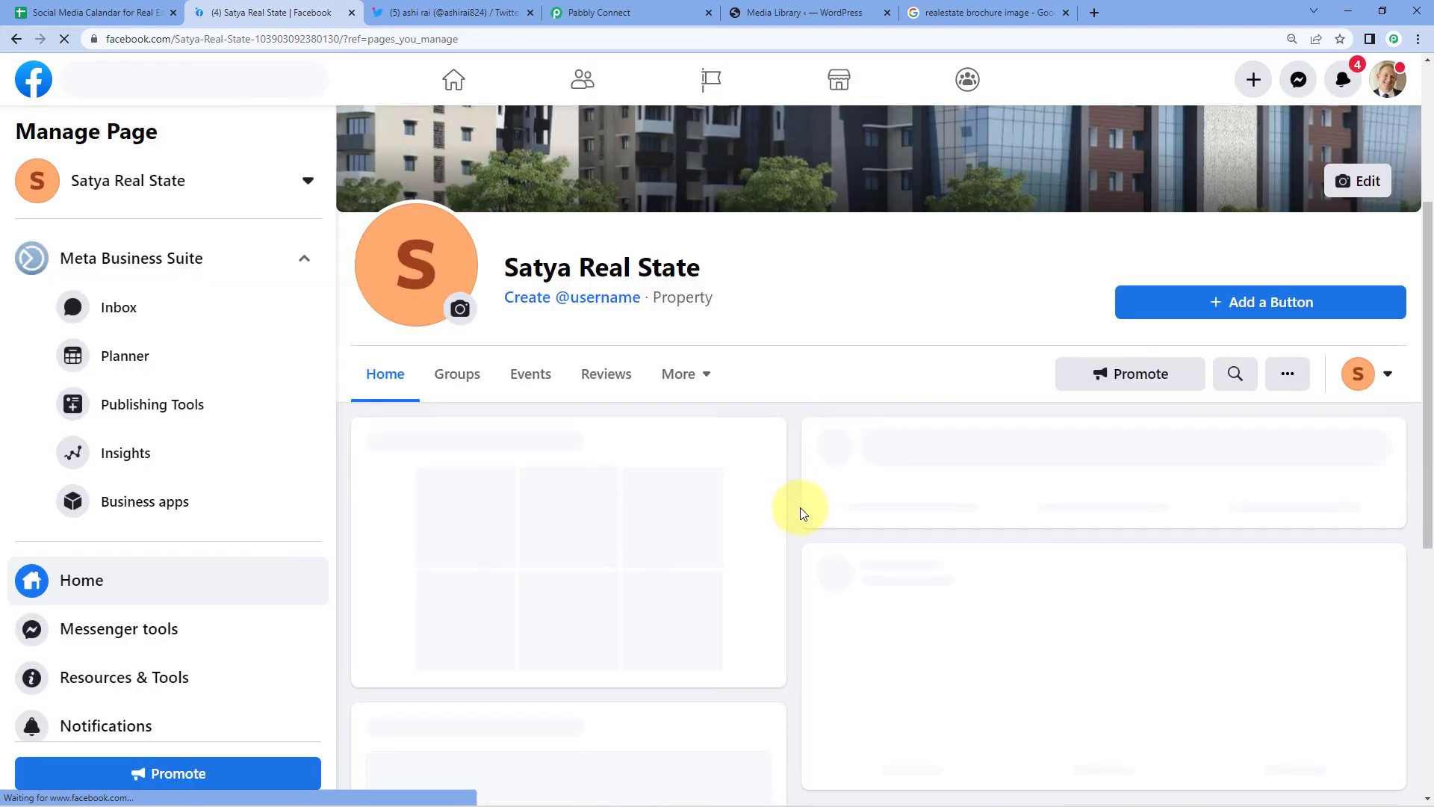
scroll(830, 392, down, 1)
scroll(830, 396, down, 5)
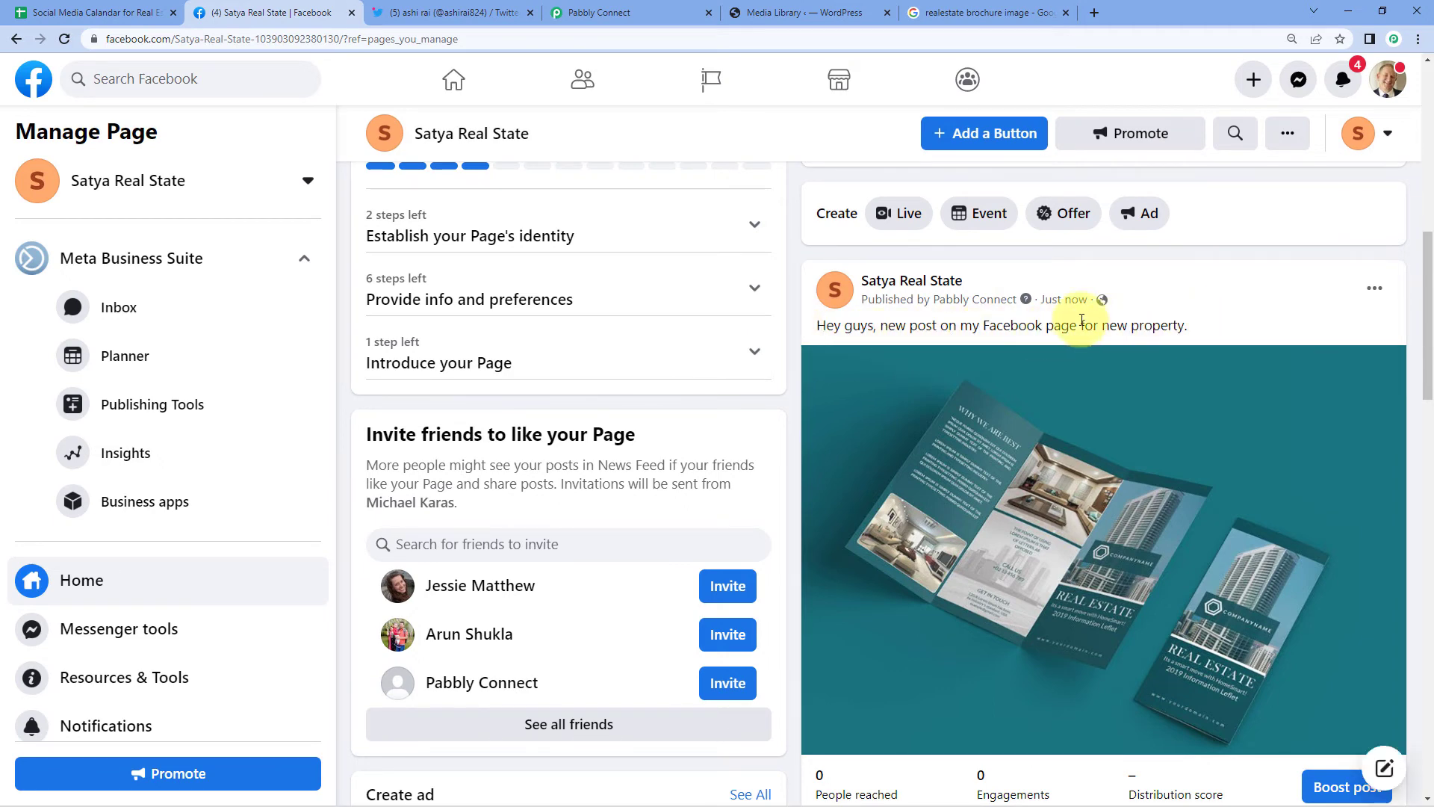
scroll(1161, 328, down, 1)
Compare the Facebook post's caption and image with cells B2 and C2 of the Google Sheets calendar
click(127, 18)
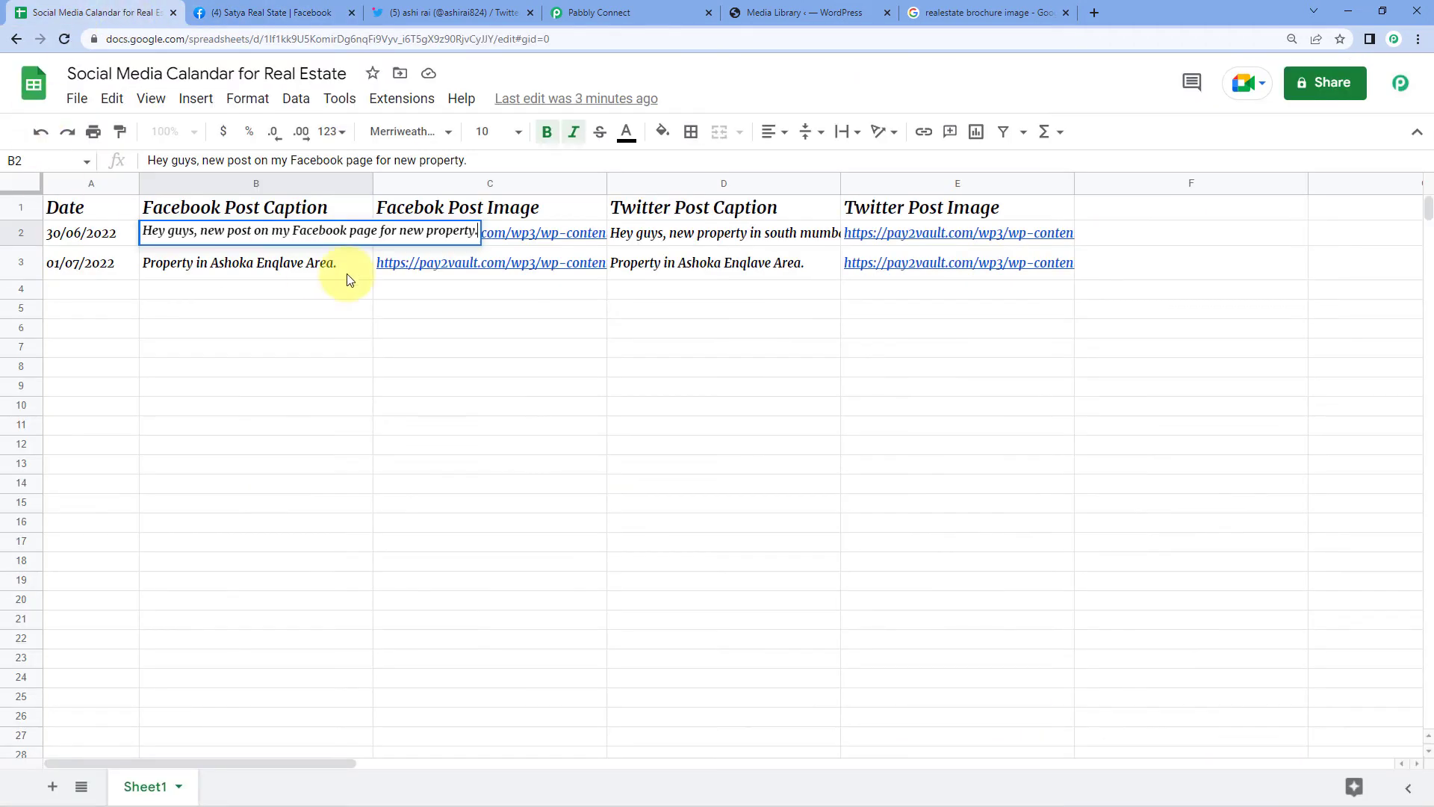
double_click(275, 236)
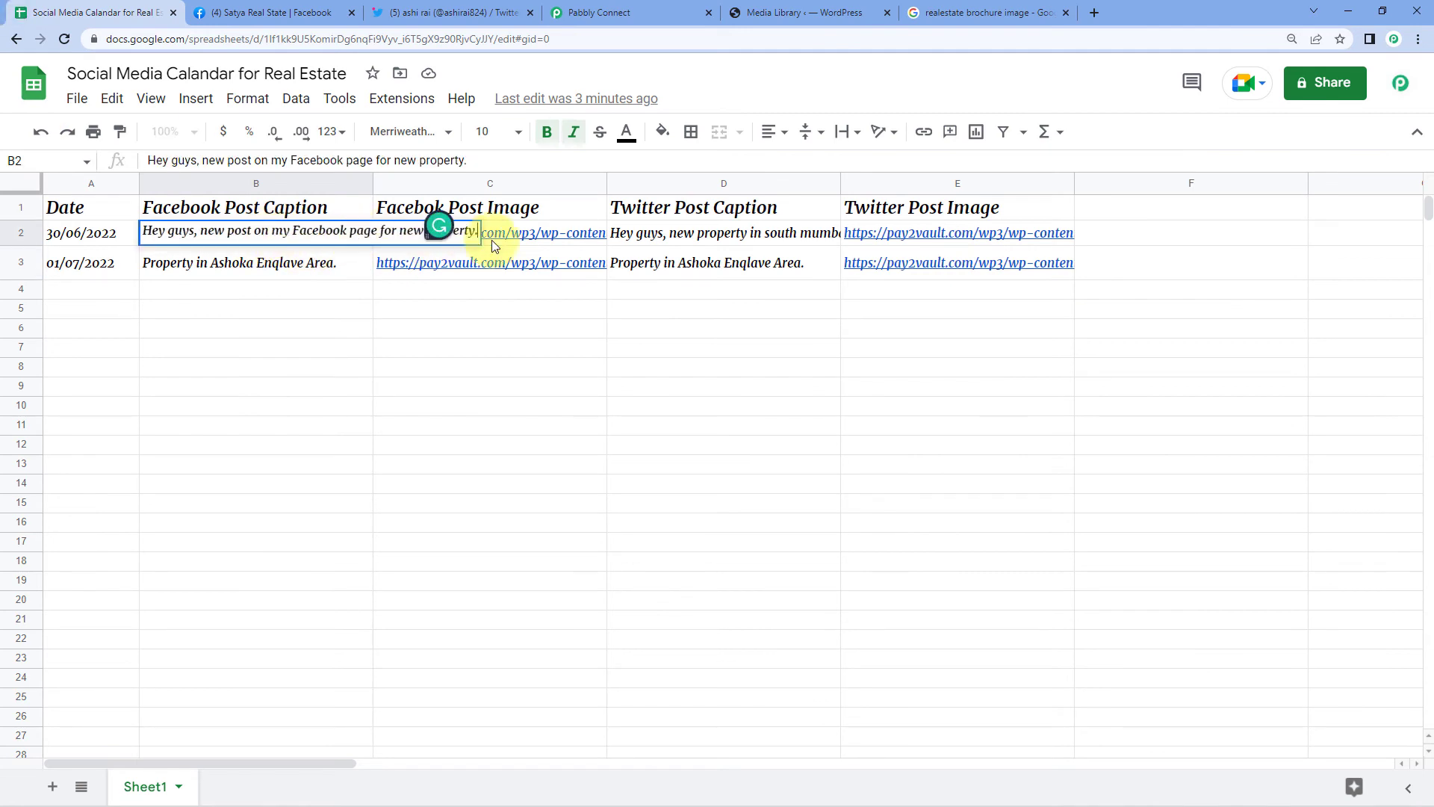
click(254, 11)
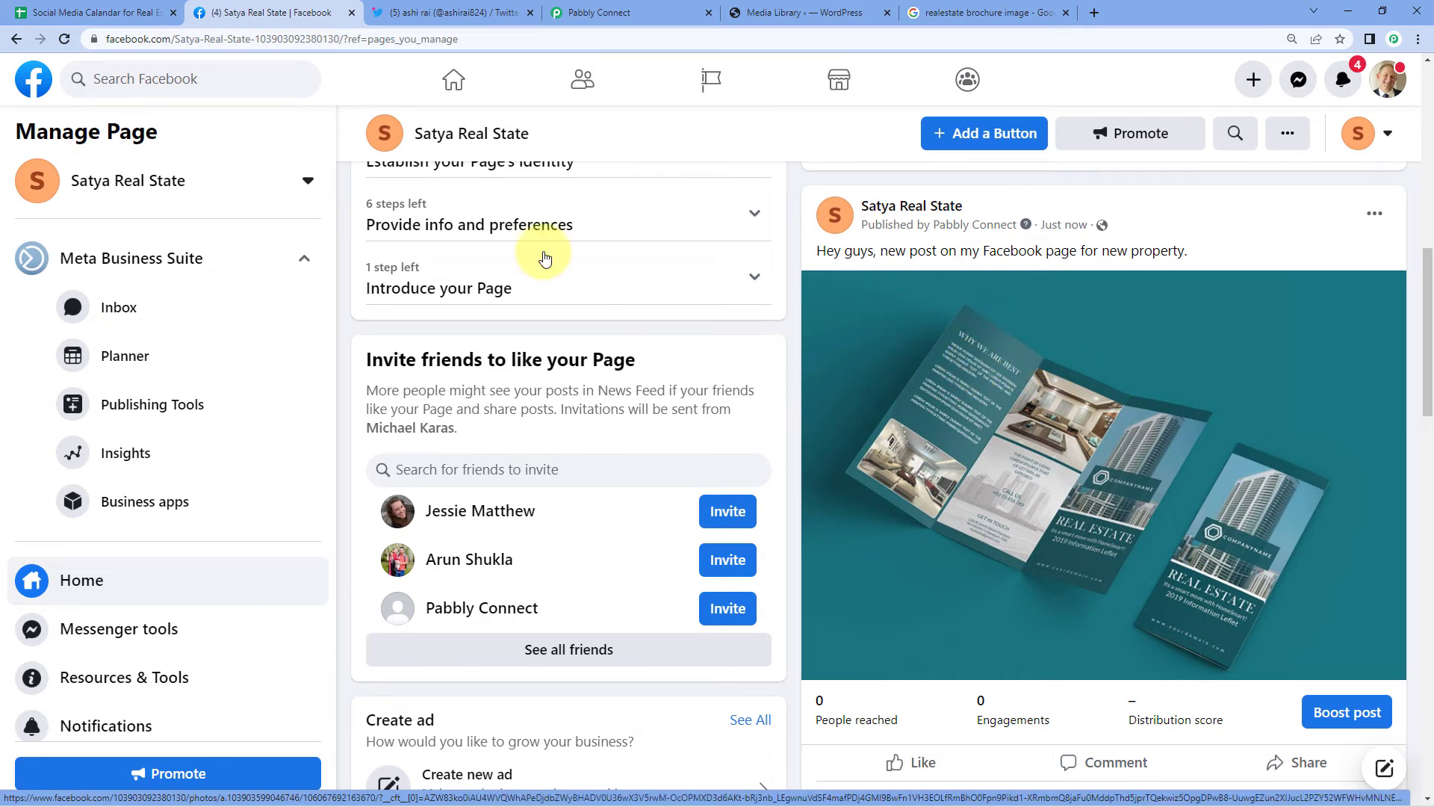
click(149, 12)
click(559, 234)
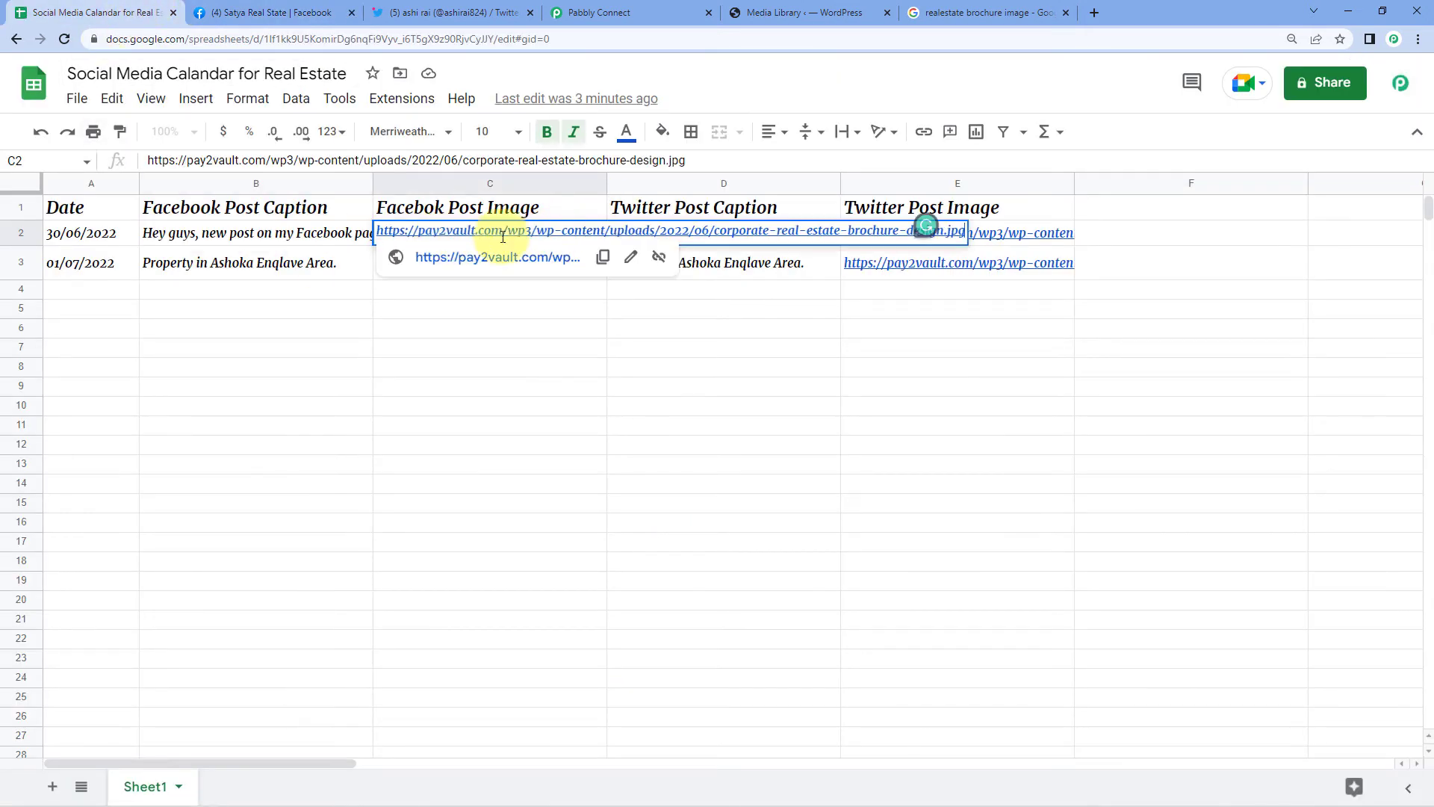
click(329, 240)
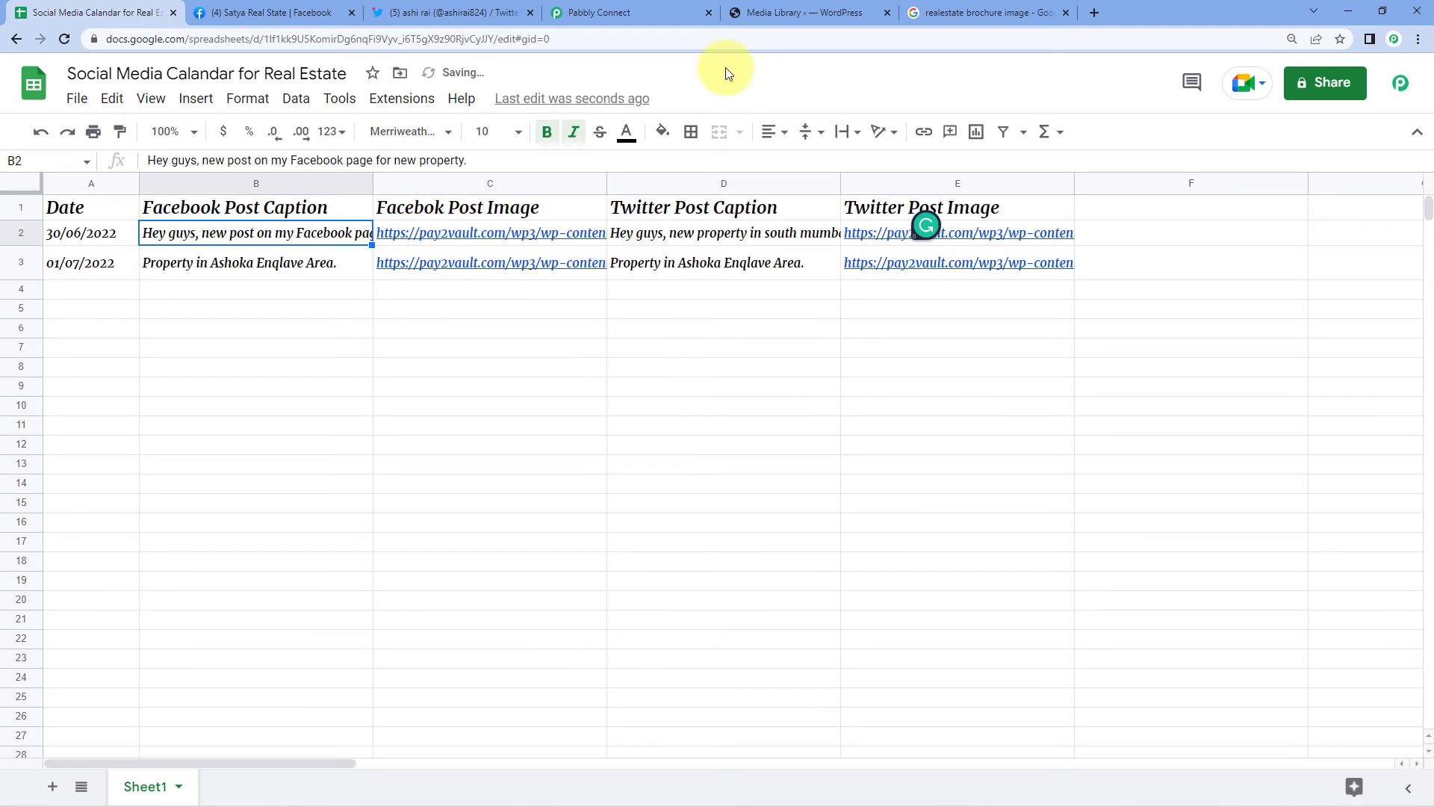
Switch back to Pabbly Connect and add a Twitter action with the Create Tweet with Media event after the Facebook step
click(678, 12)
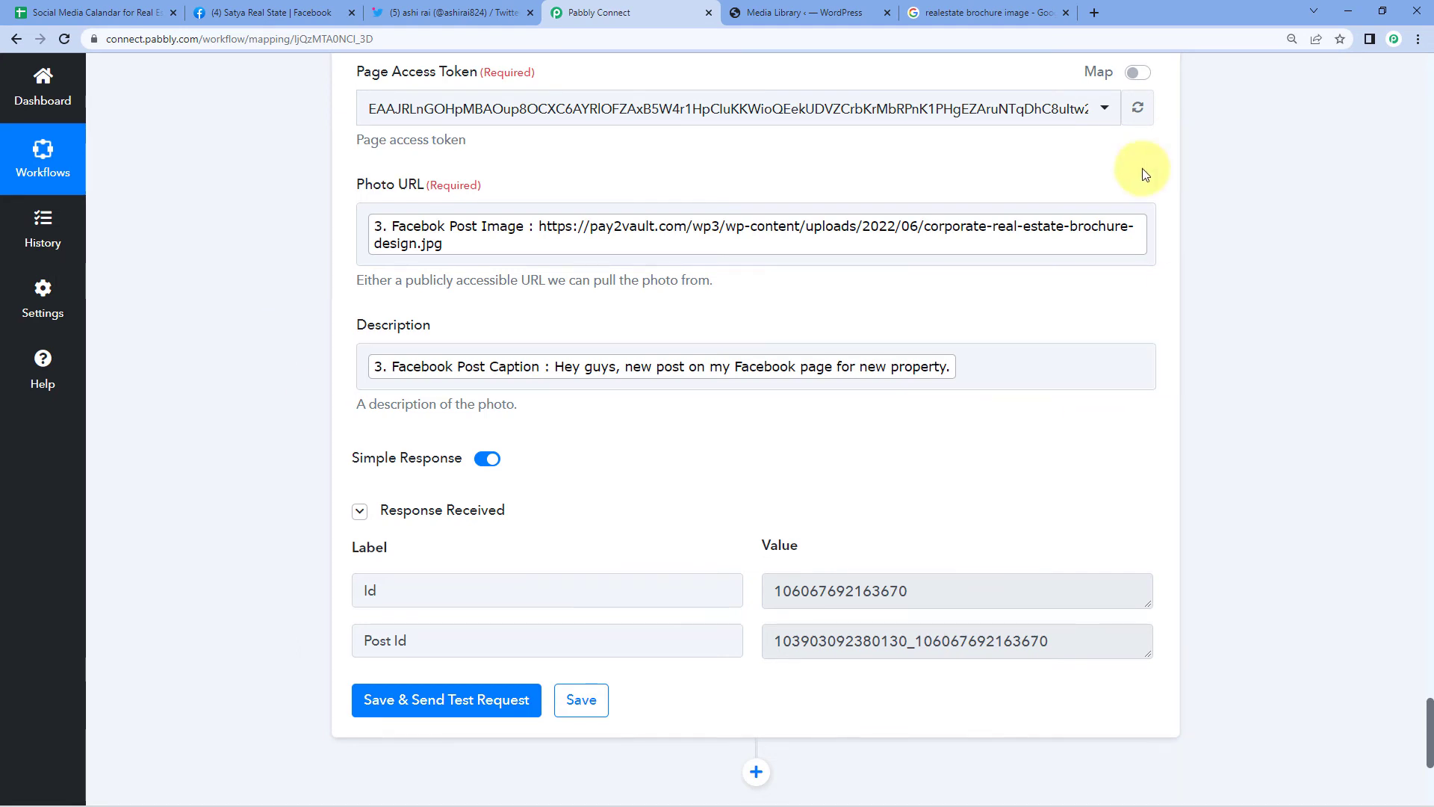
scroll(1202, 266, down, 2)
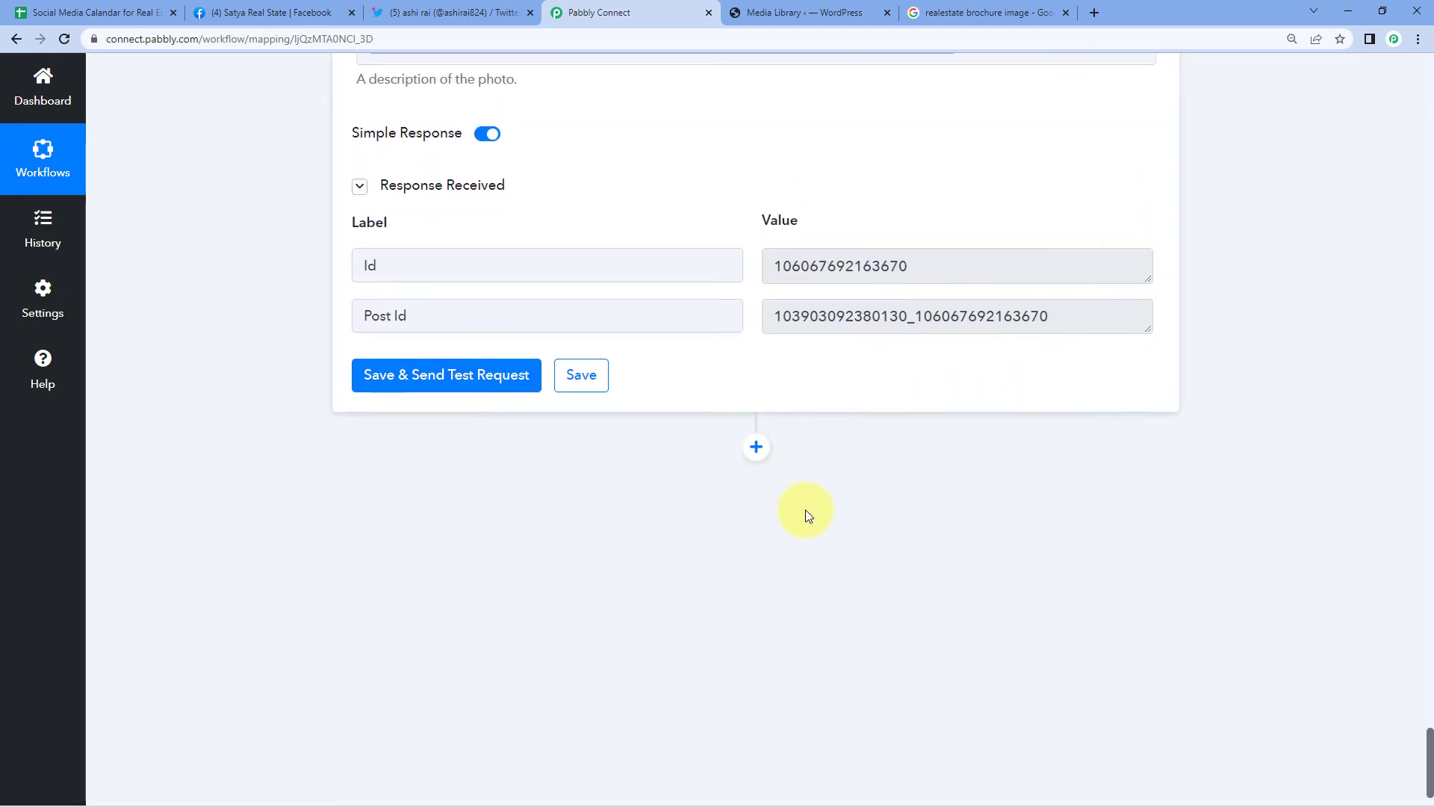
click(756, 443)
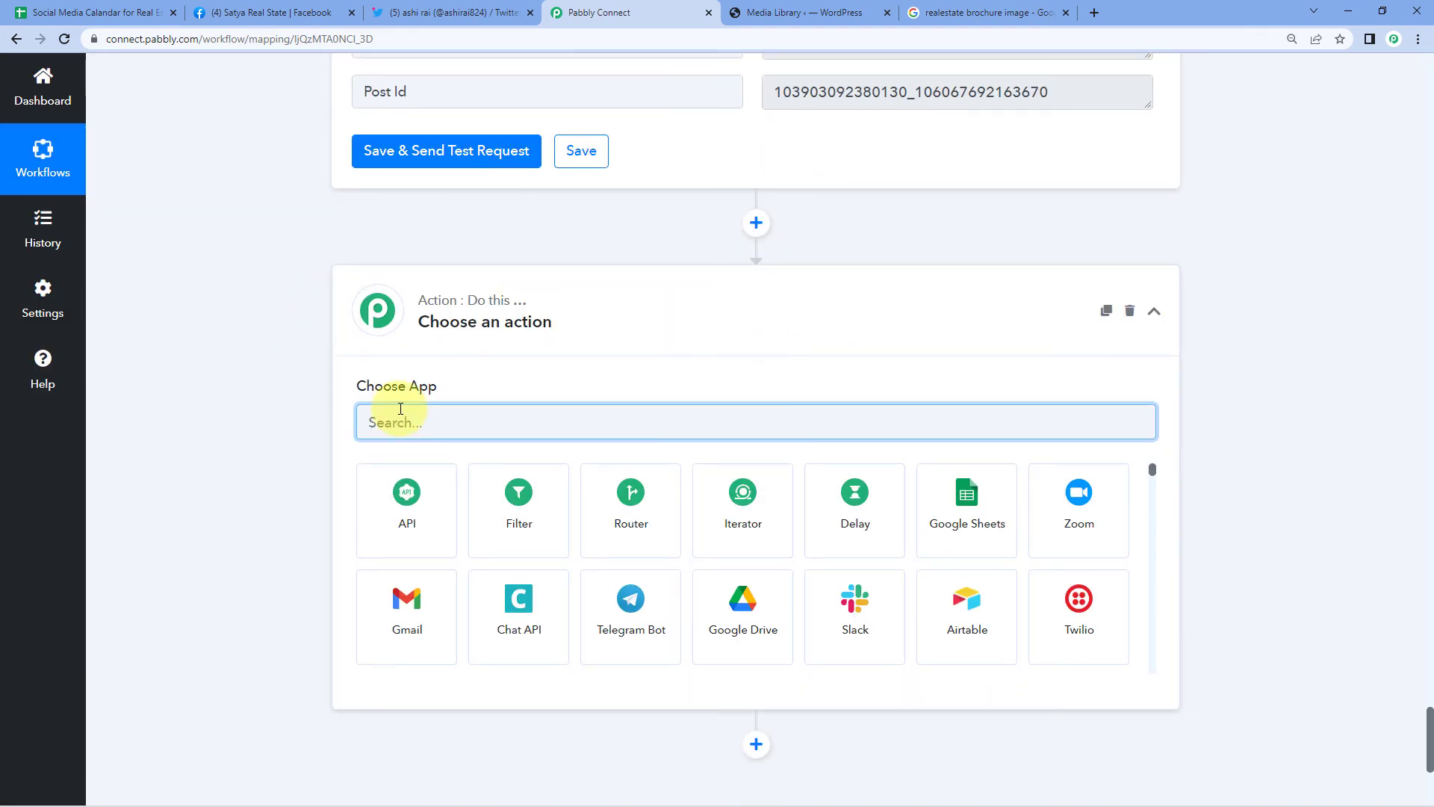
text(Twitt)
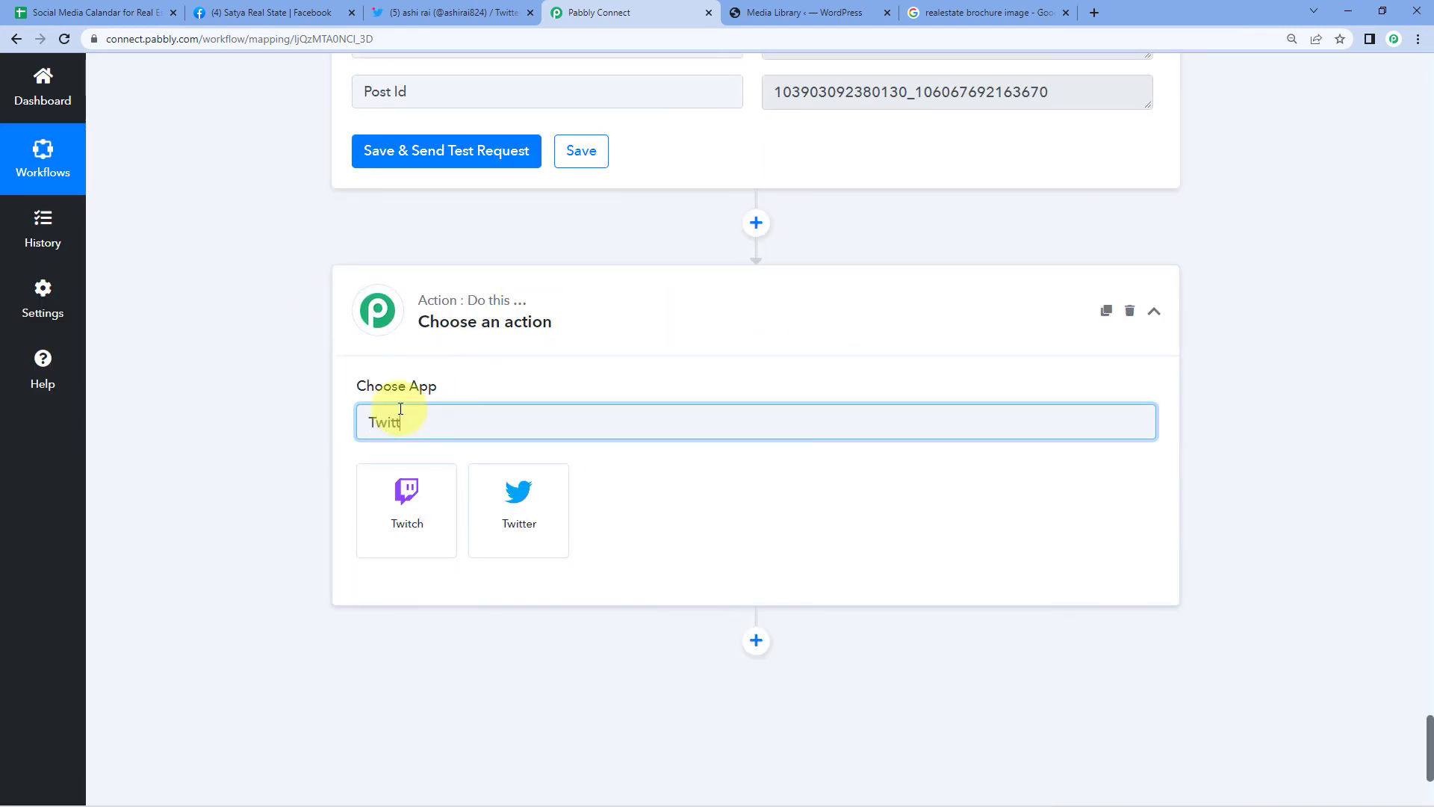
click(404, 486)
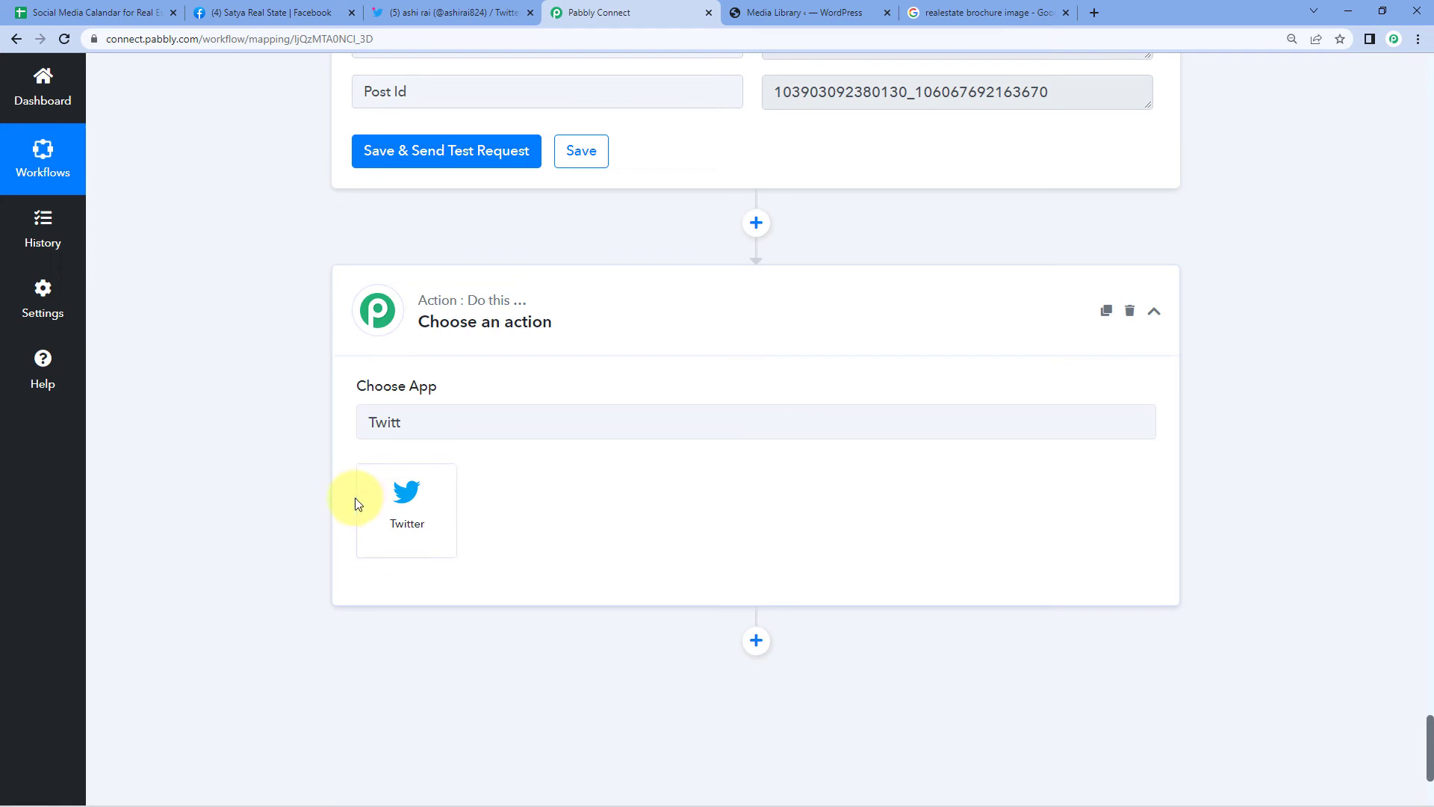
click(387, 499)
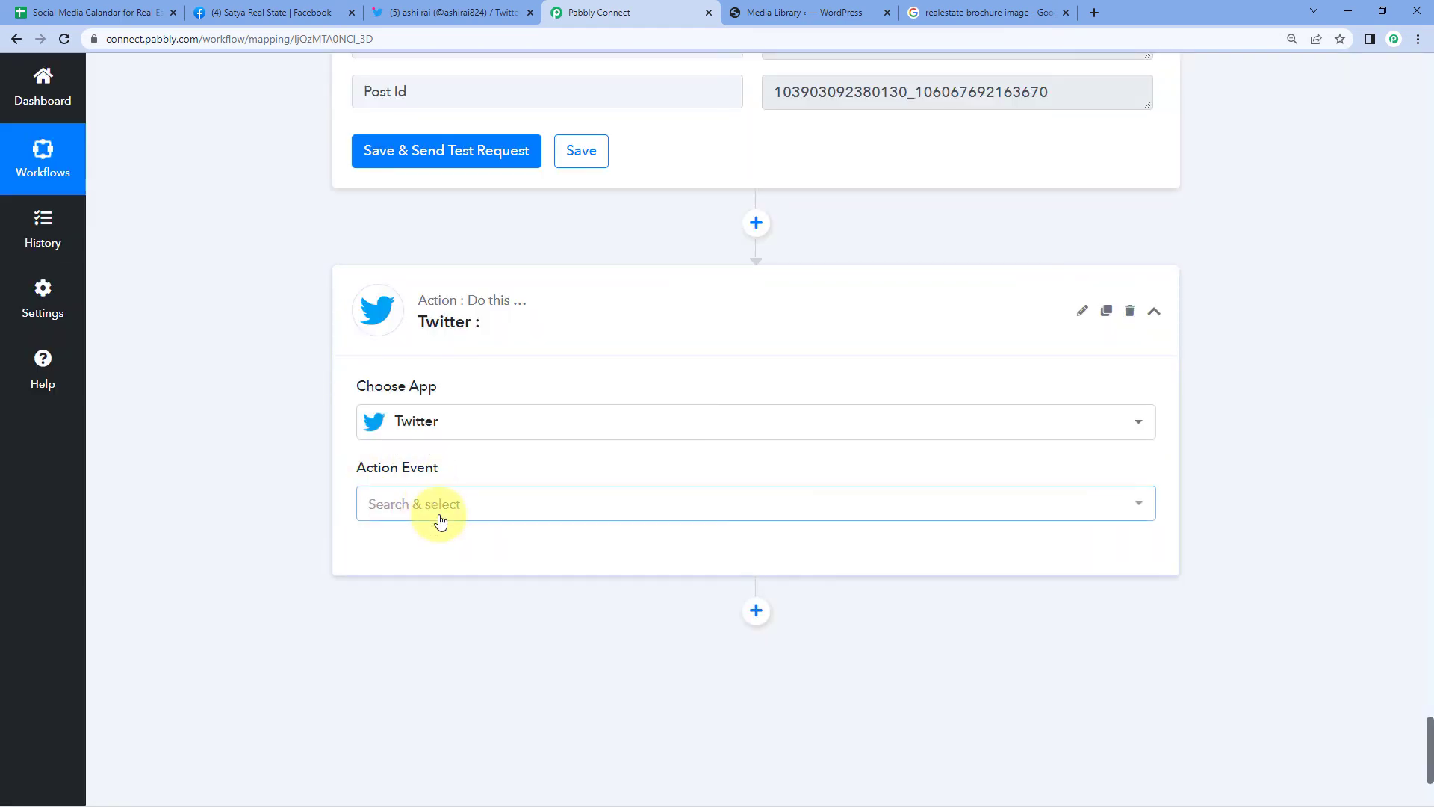
click(441, 511)
scroll(294, 508, down, 2)
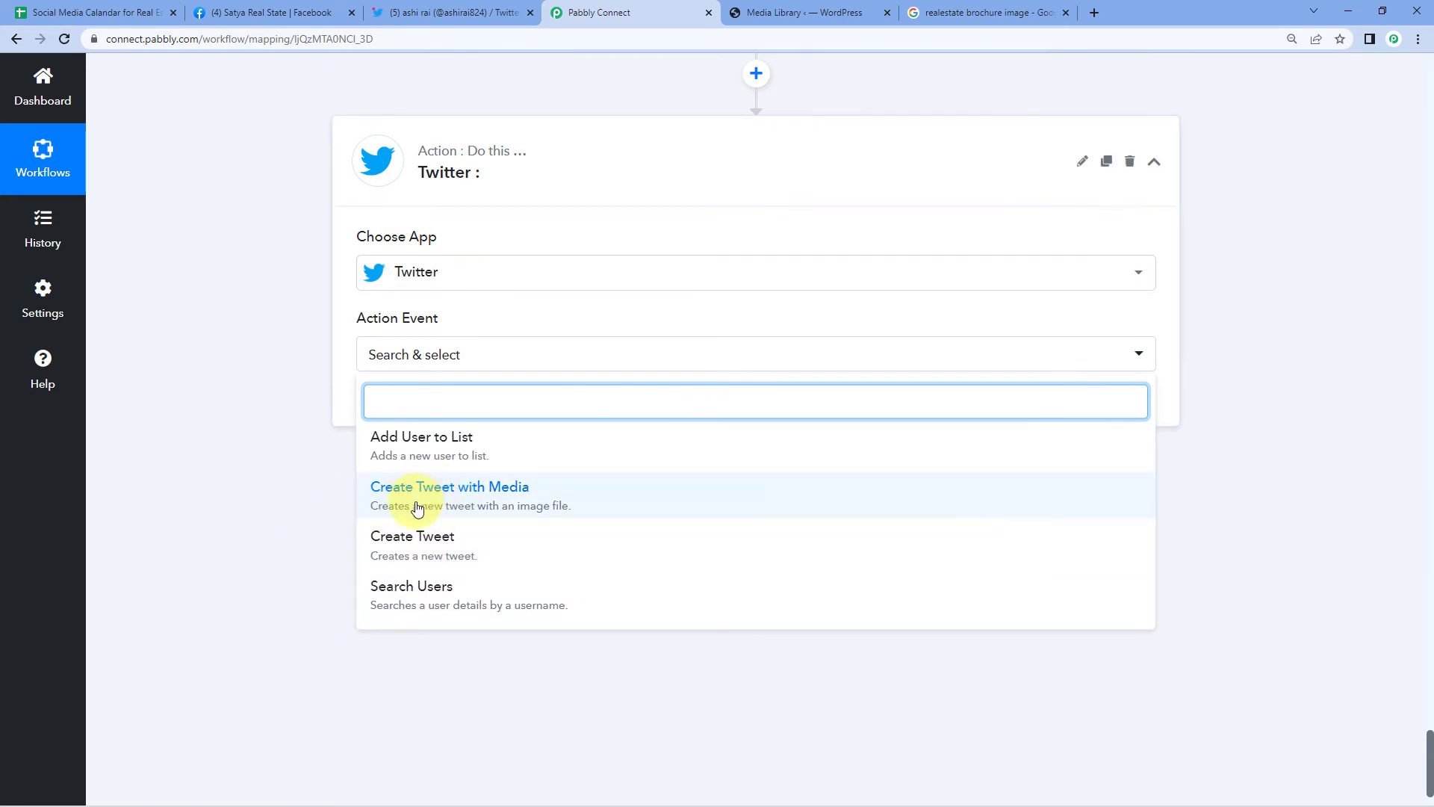
click(518, 502)
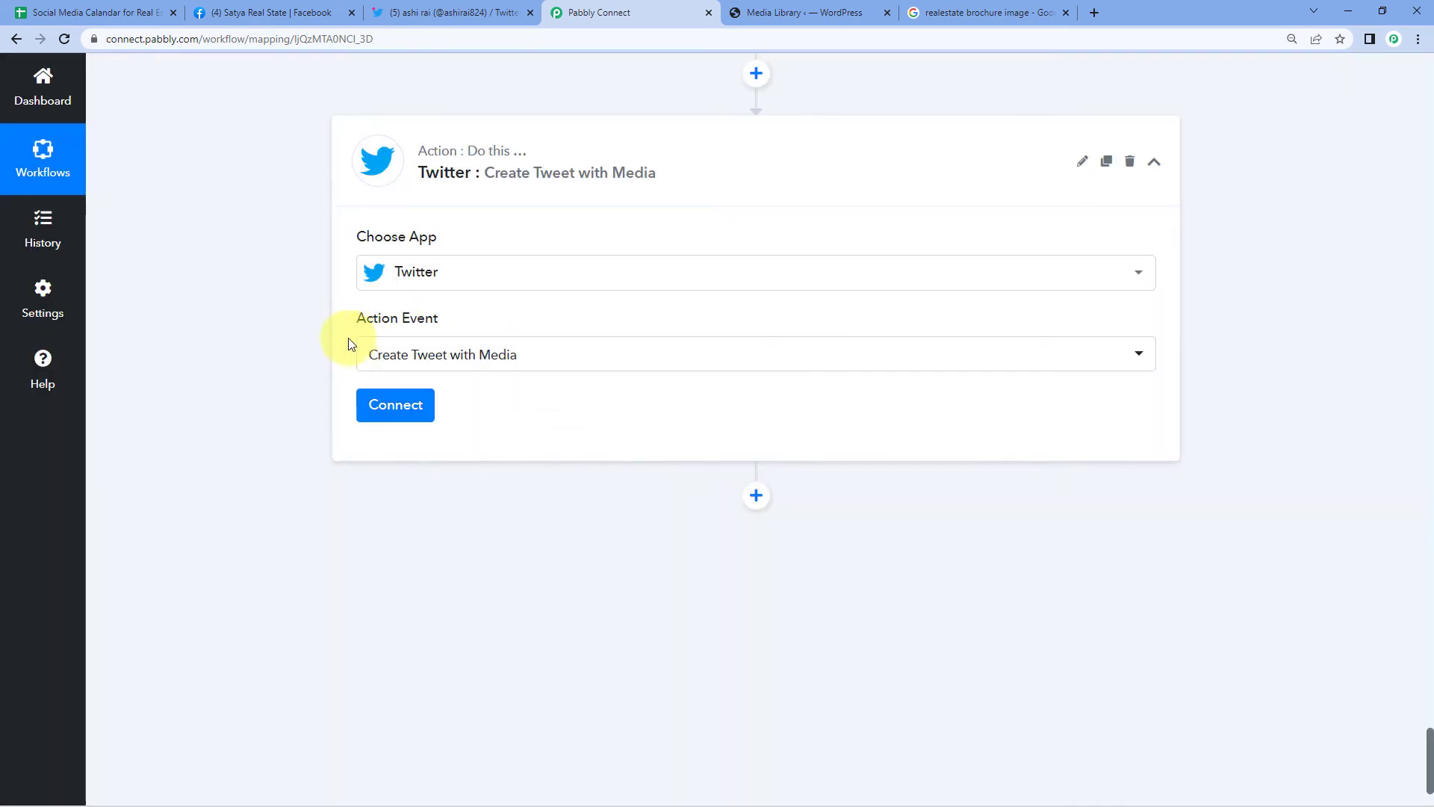
Connect the Twitter action through a new connection and authorize Pabbly Connect to access the Twitter account
click(394, 408)
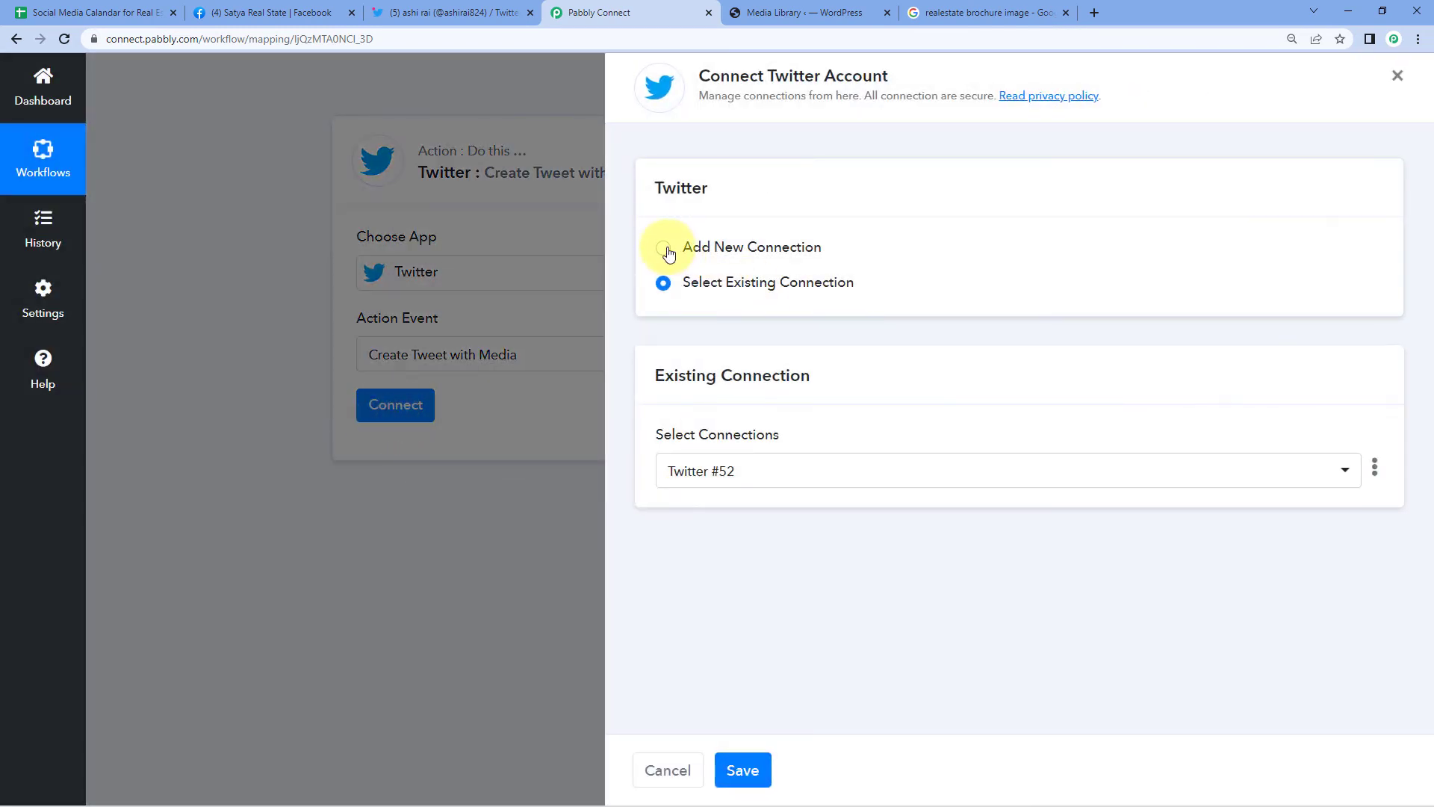
click(664, 250)
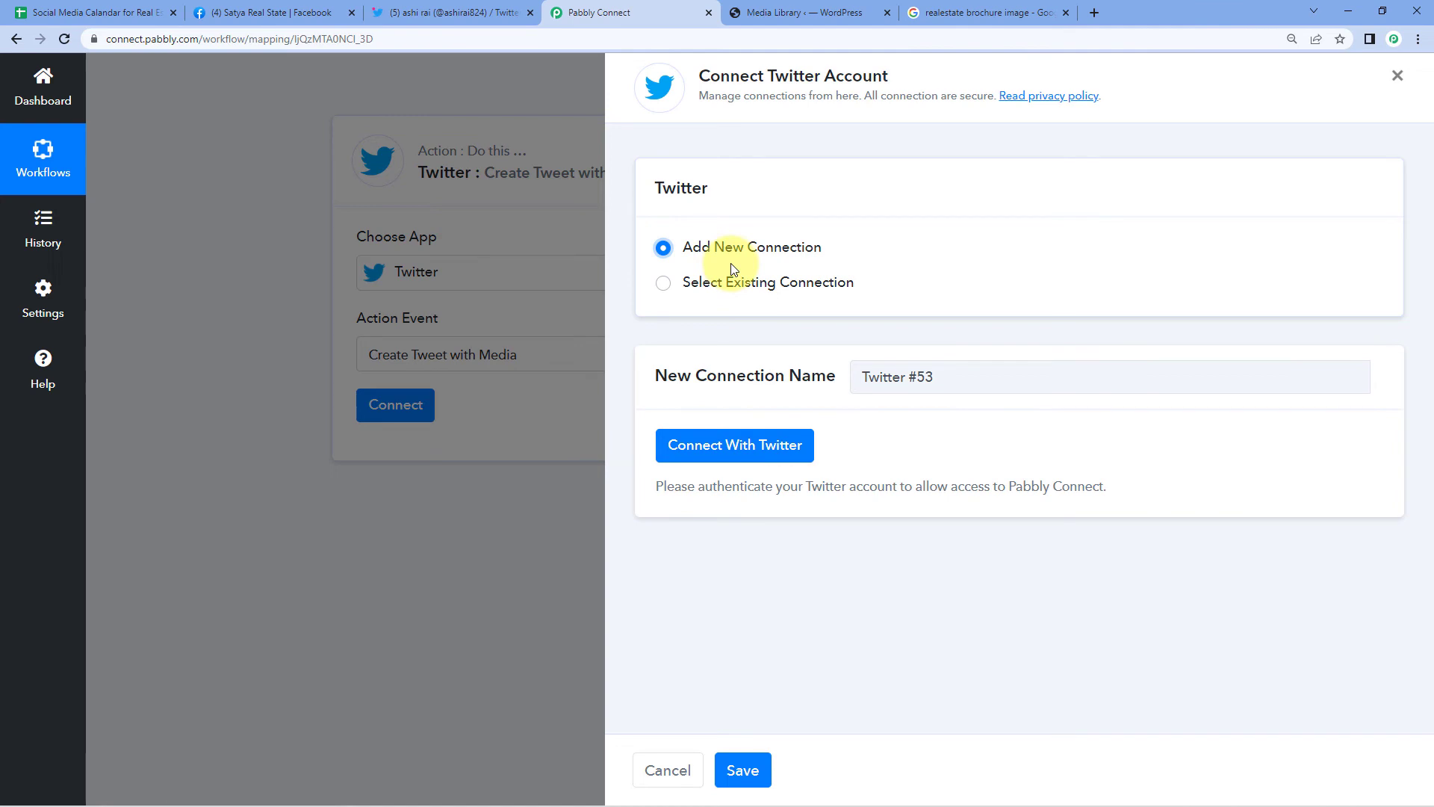
click(735, 446)
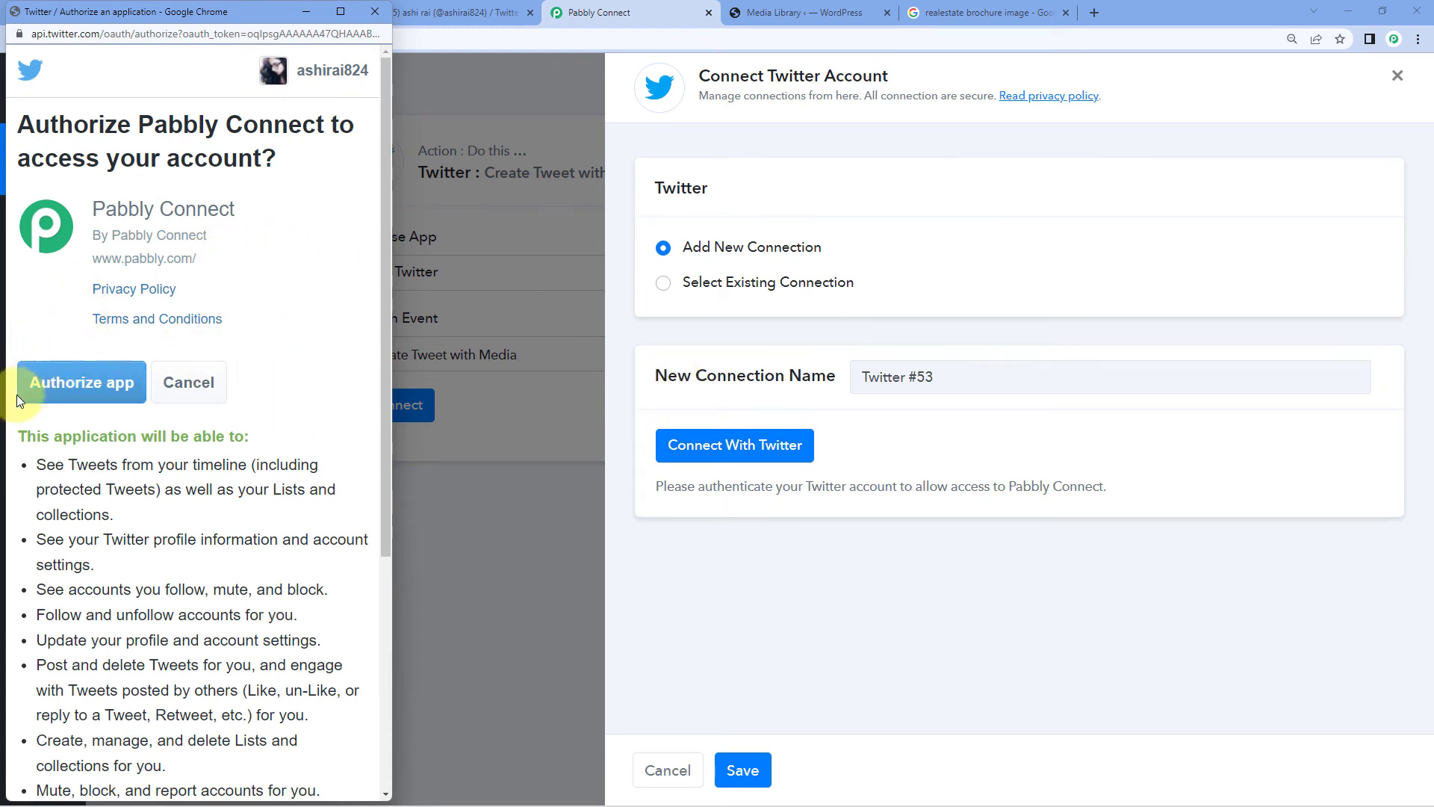
click(80, 391)
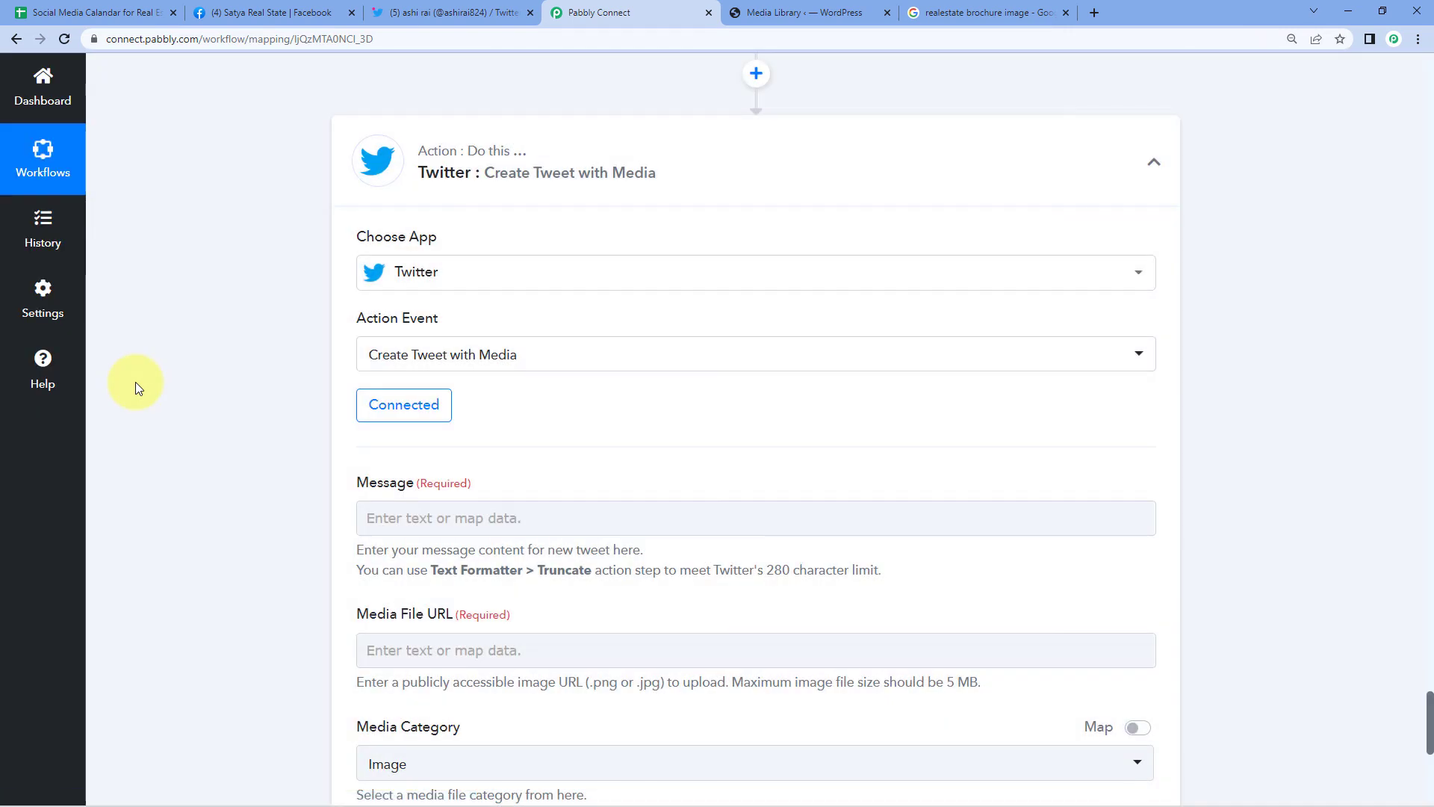
Check the Twitter caption in cell D2 of the calendar sheet, then map the tweet's Message to the Iterator's Twitter Post Caption value
scroll(139, 383, down, 1)
scroll(140, 382, down, 1)
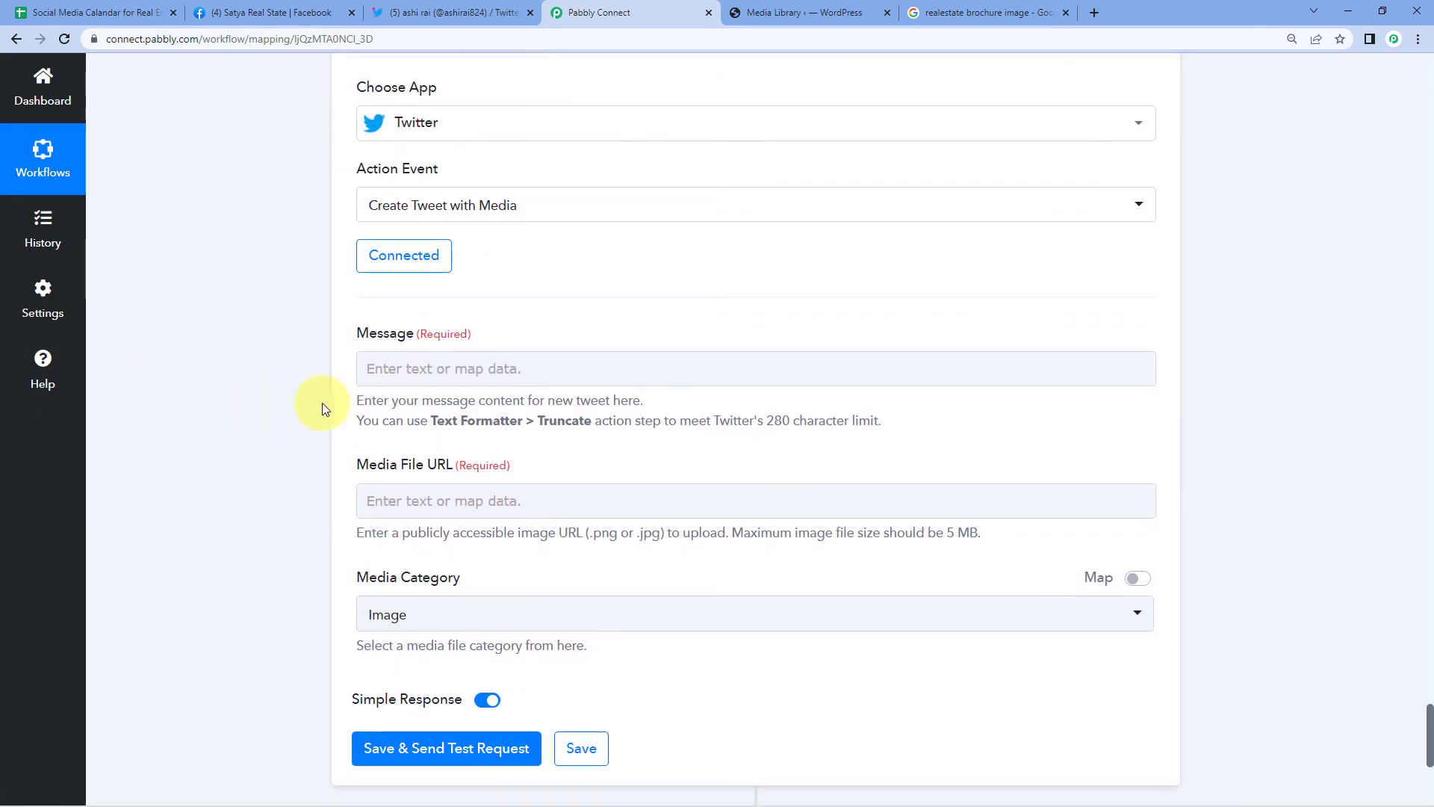
click(476, 367)
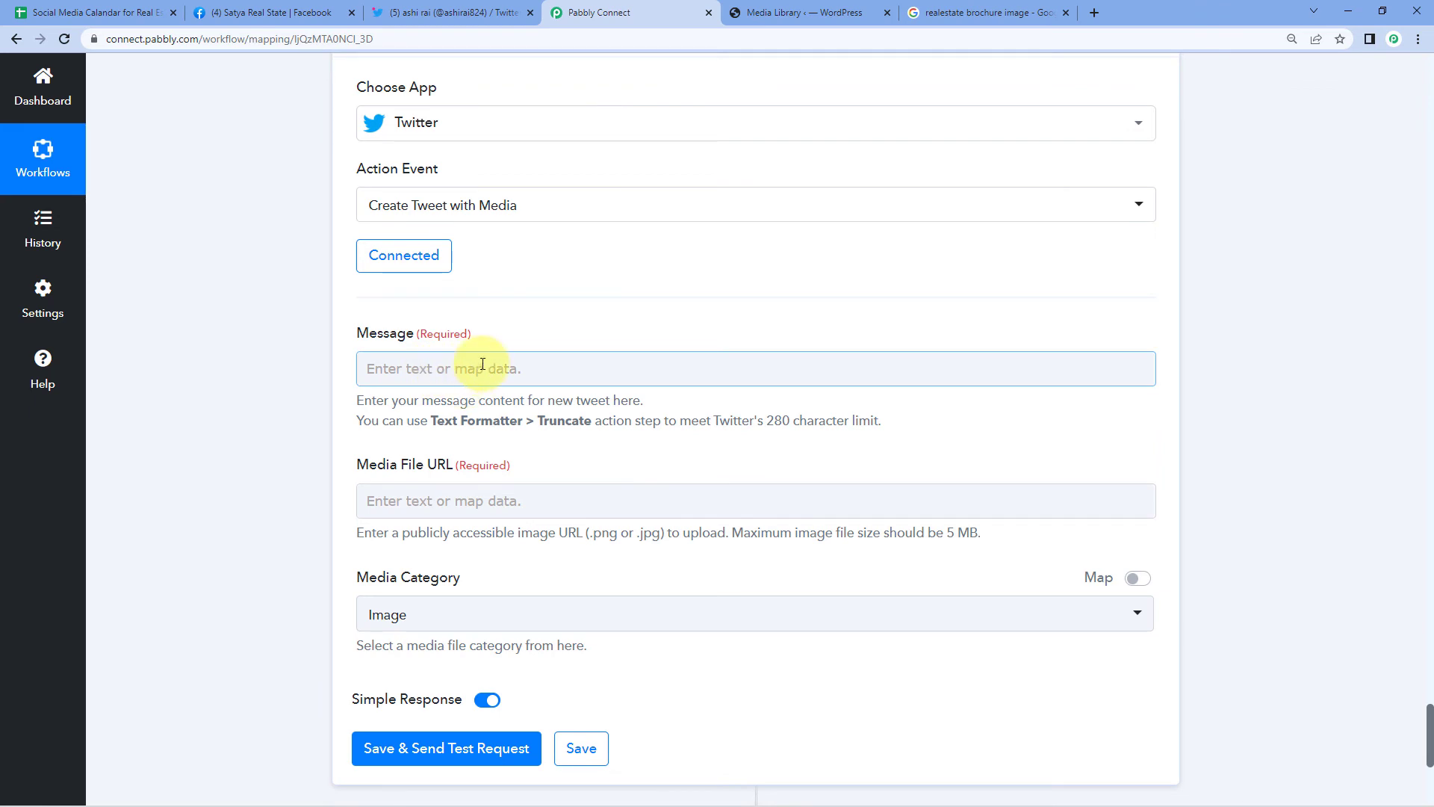
click(132, 16)
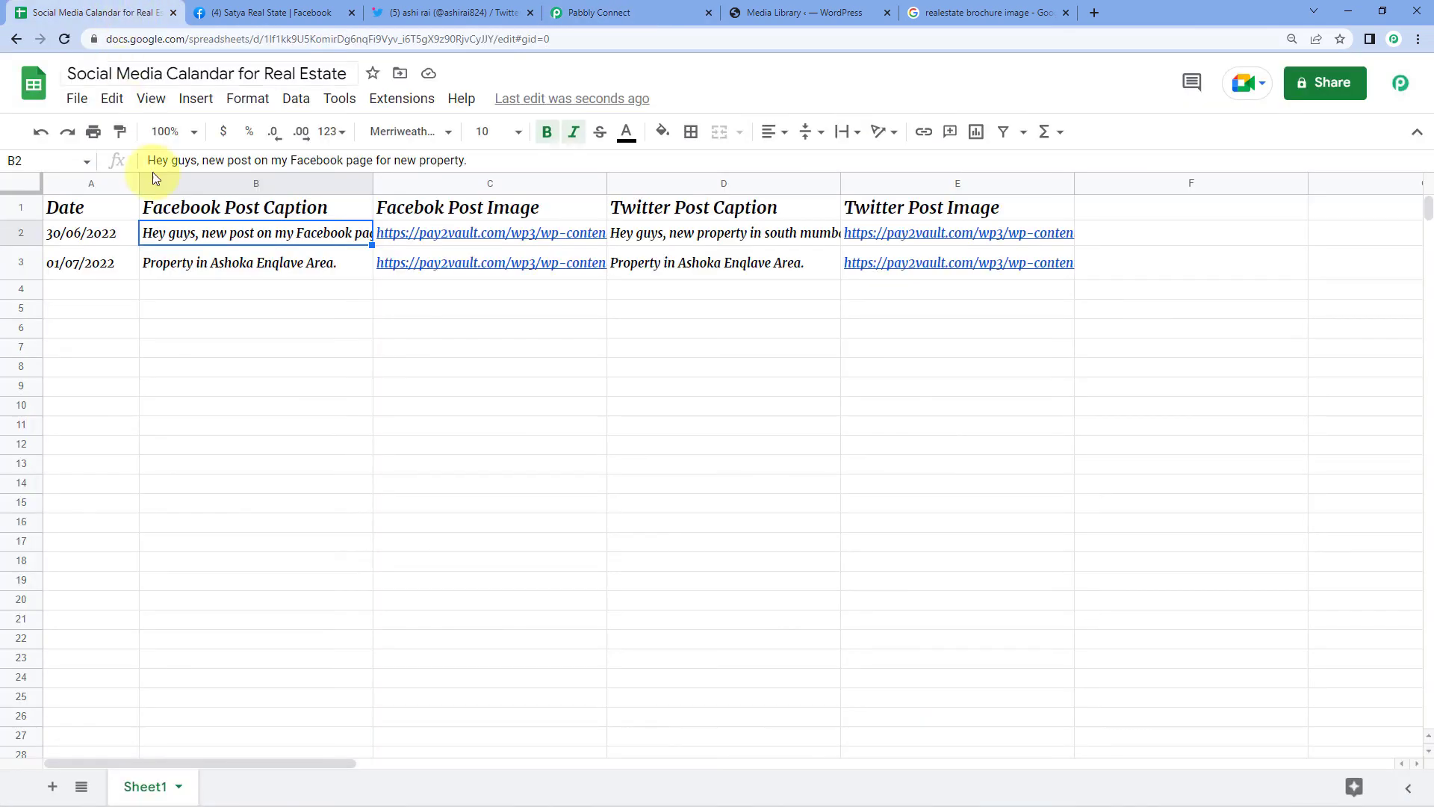
double_click(693, 241)
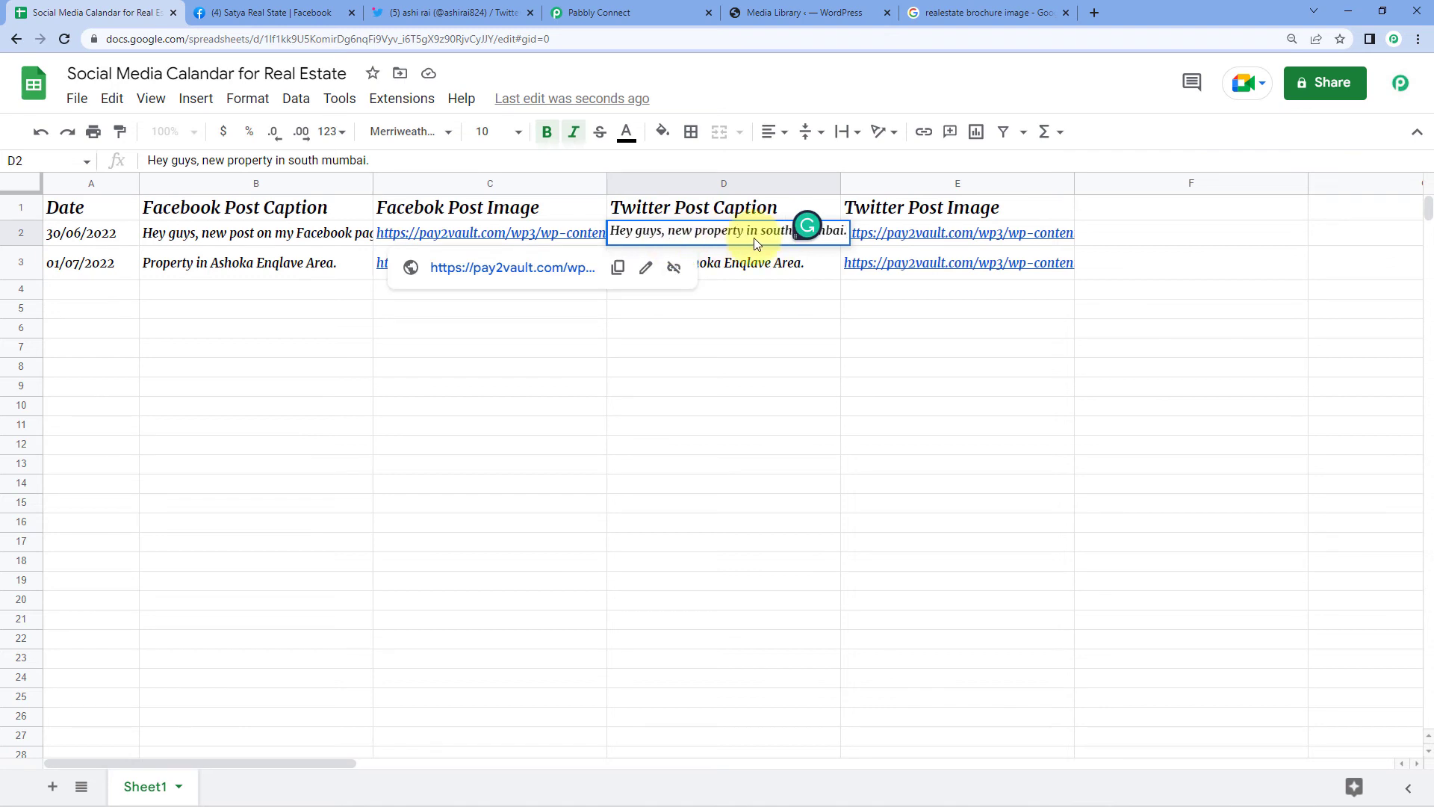
click(628, 13)
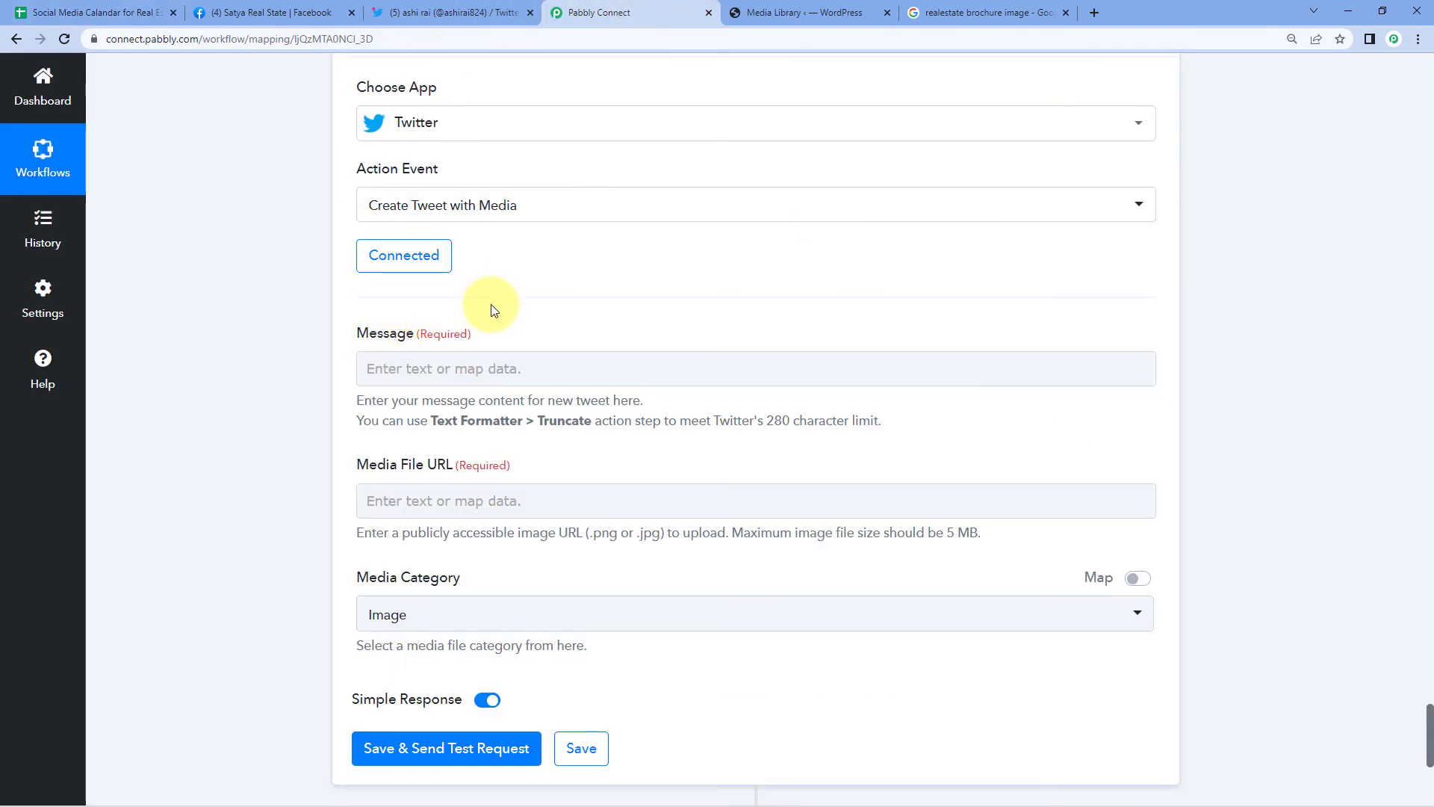
click(404, 368)
scroll(630, 452, down, 3)
click(587, 394)
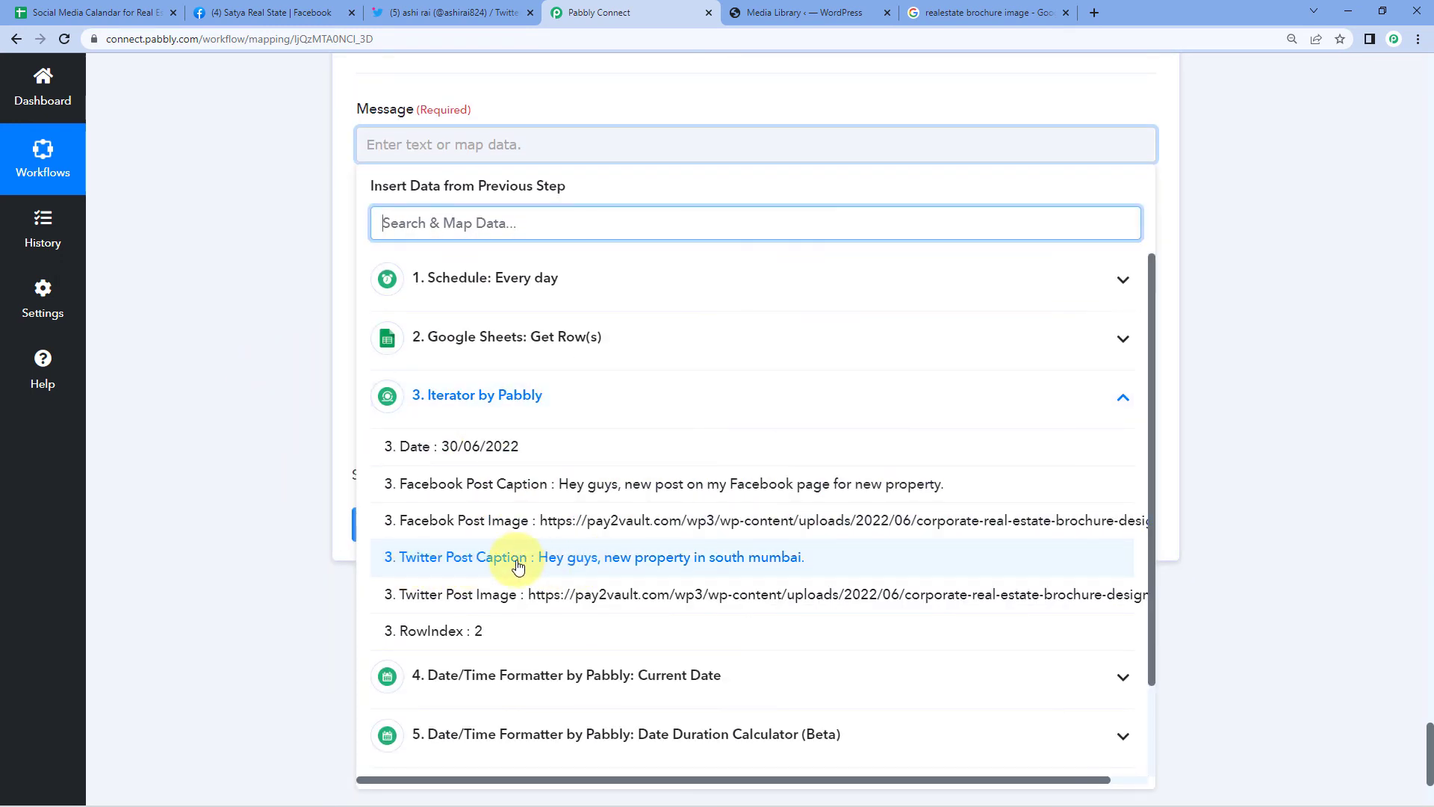
click(557, 565)
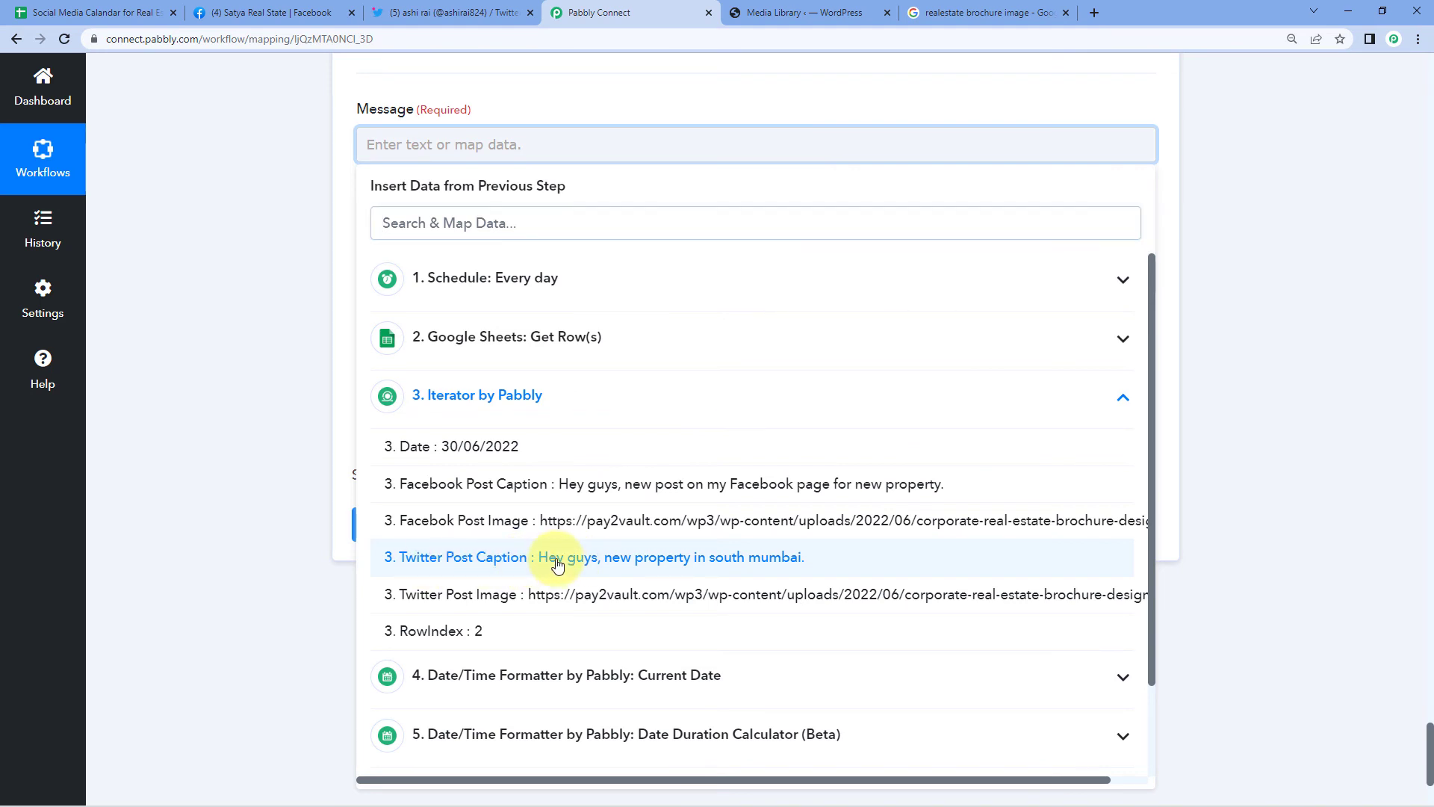
Map the tweet's Media File URL to the Iterator's Twitter Post Image value
click(244, 289)
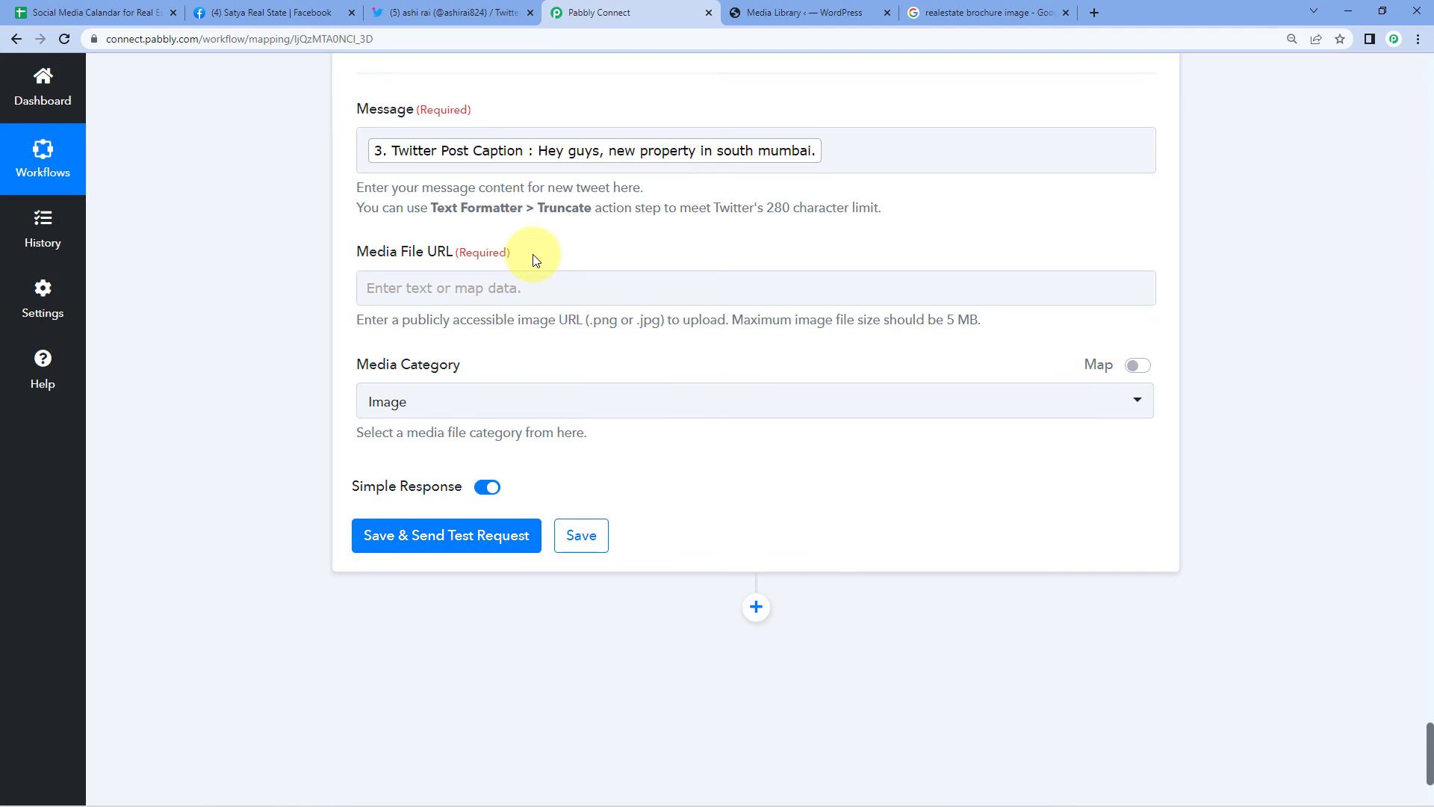
click(384, 289)
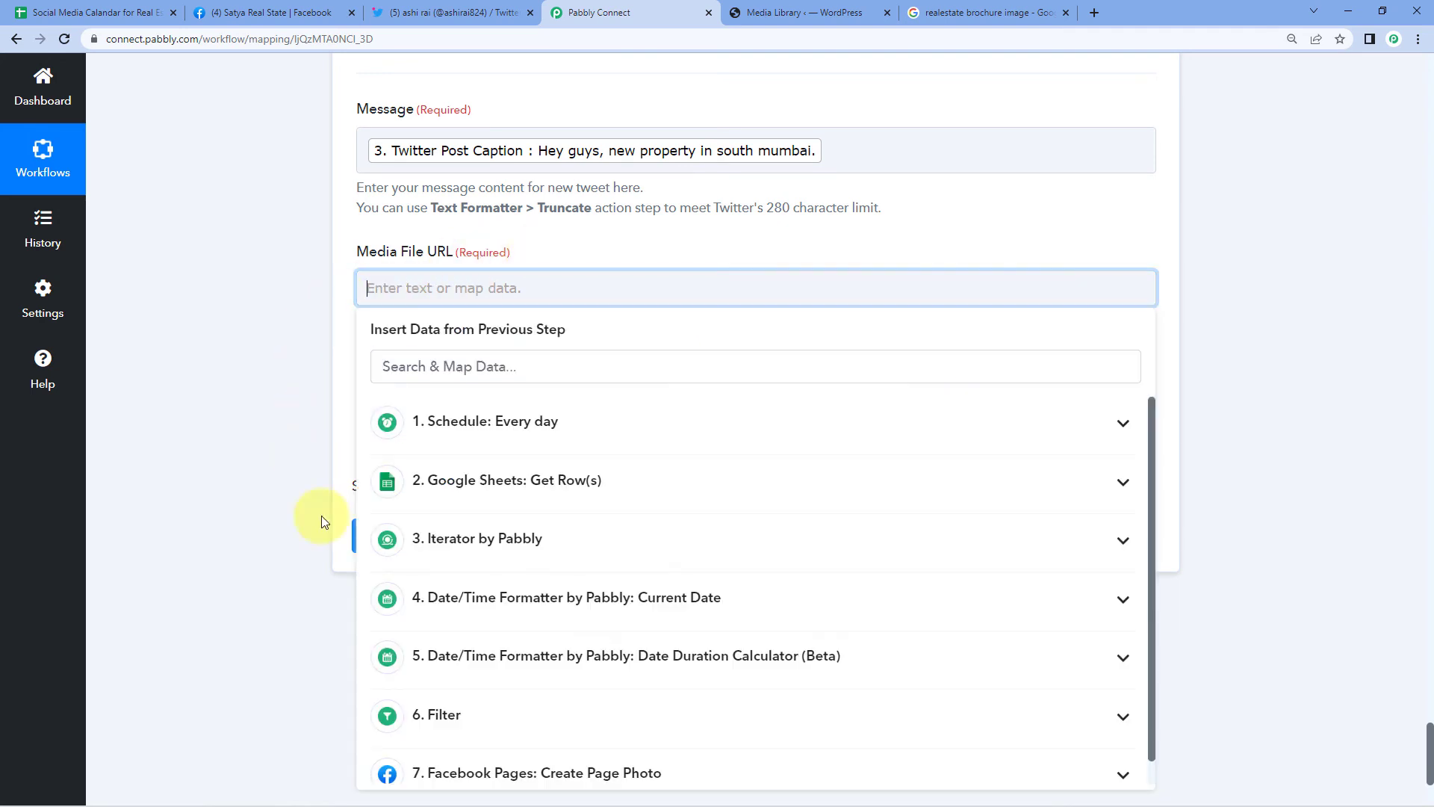
click(557, 533)
scroll(276, 620, down, 2)
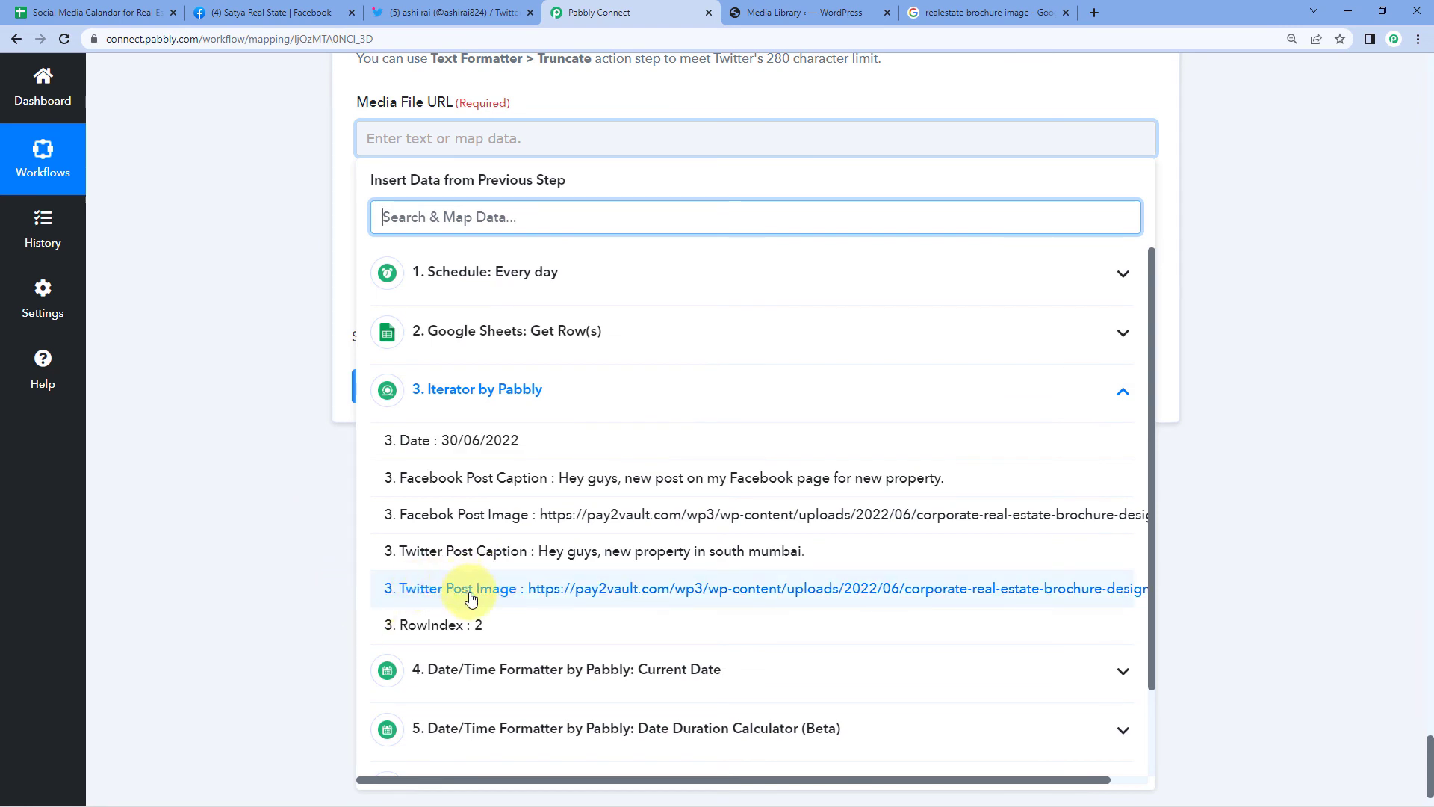
click(522, 590)
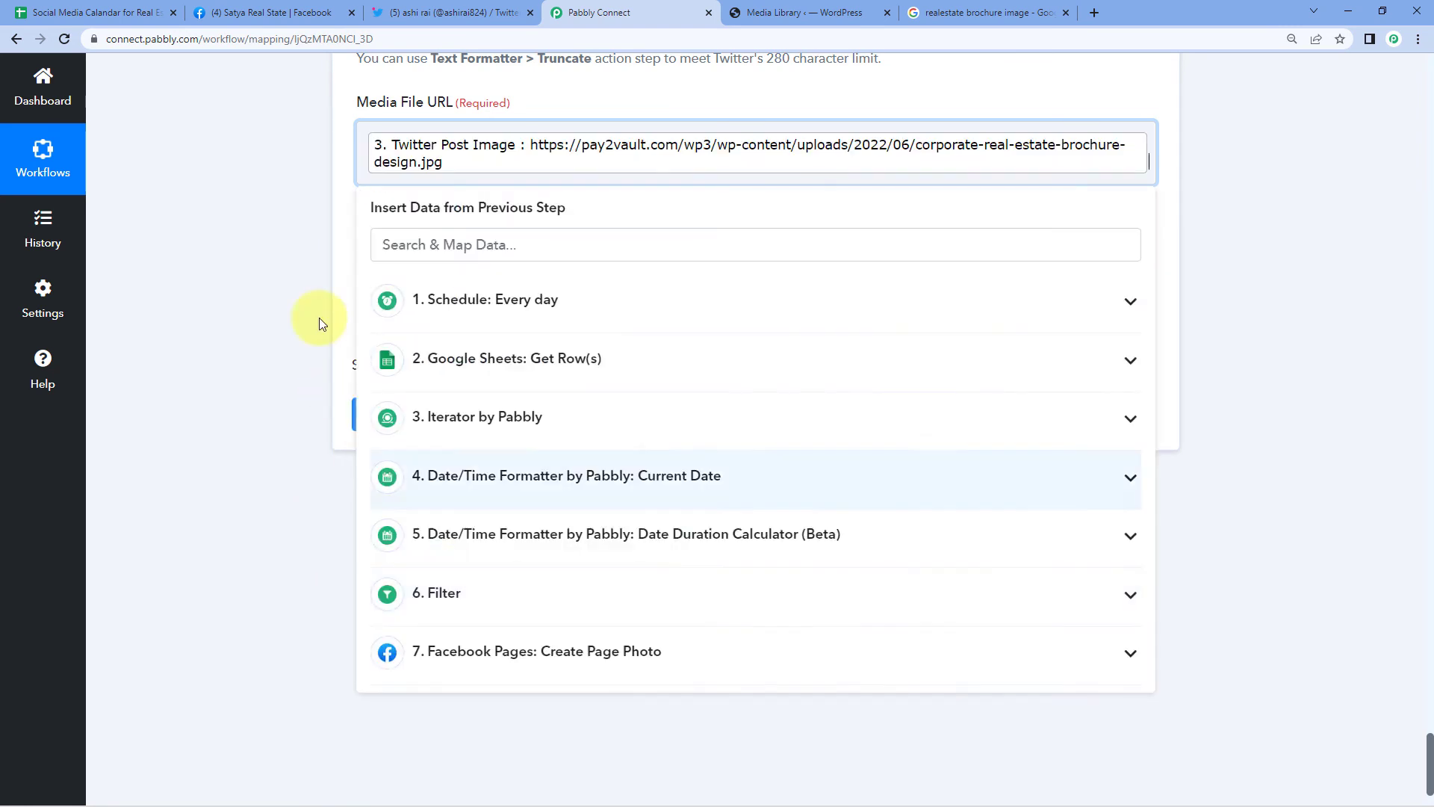
click(307, 271)
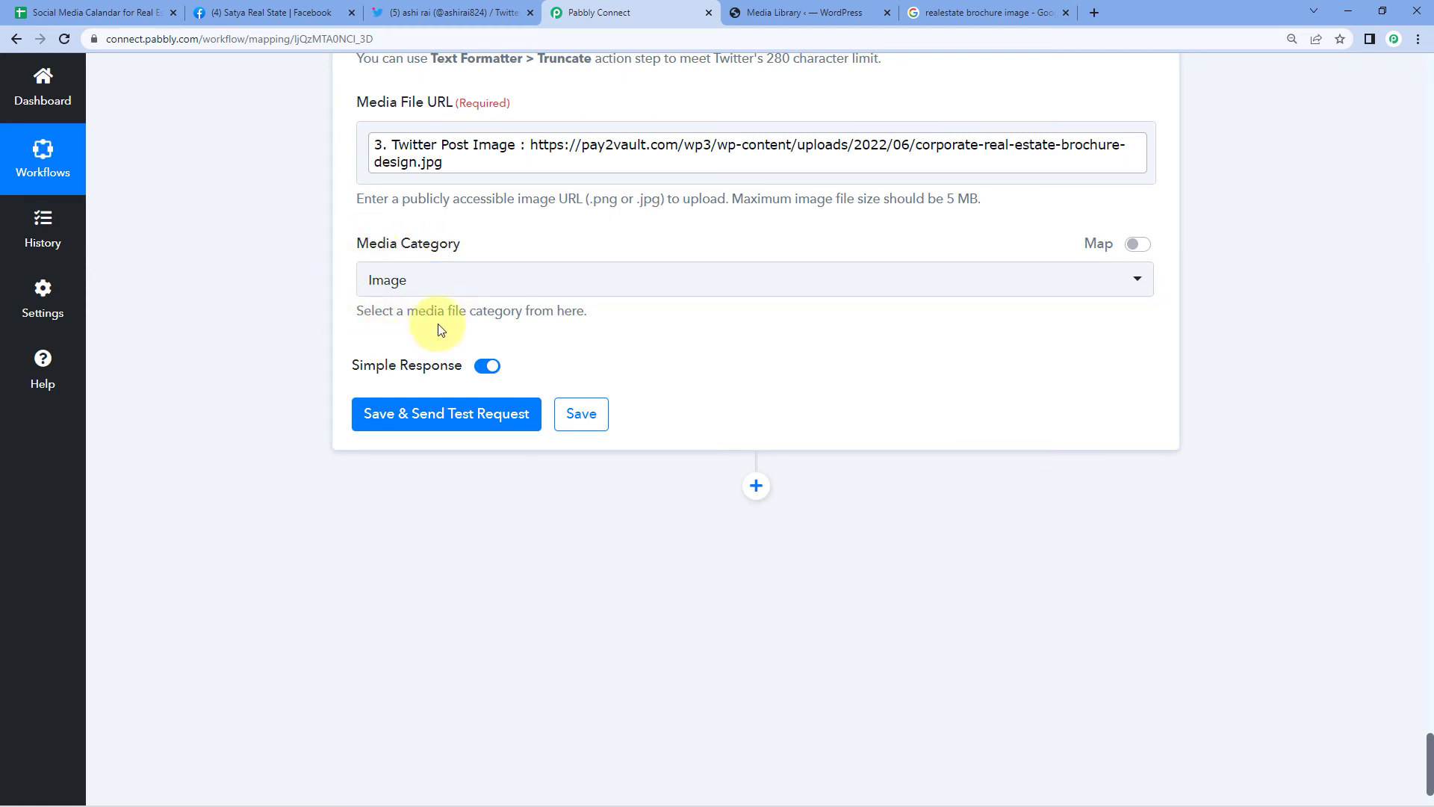
Save the Twitter action with a test request and review the response received
click(436, 419)
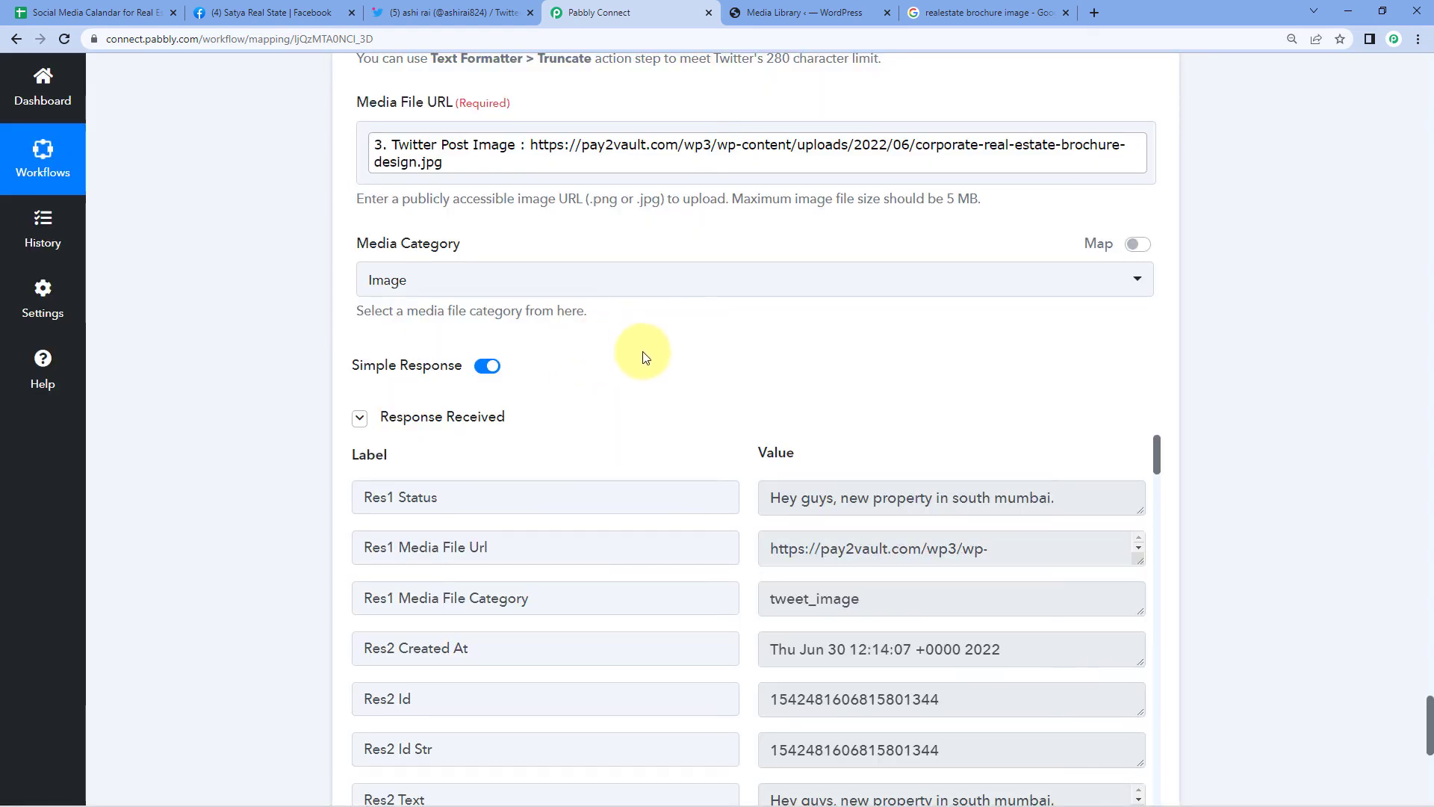
scroll(719, 350, down, 3)
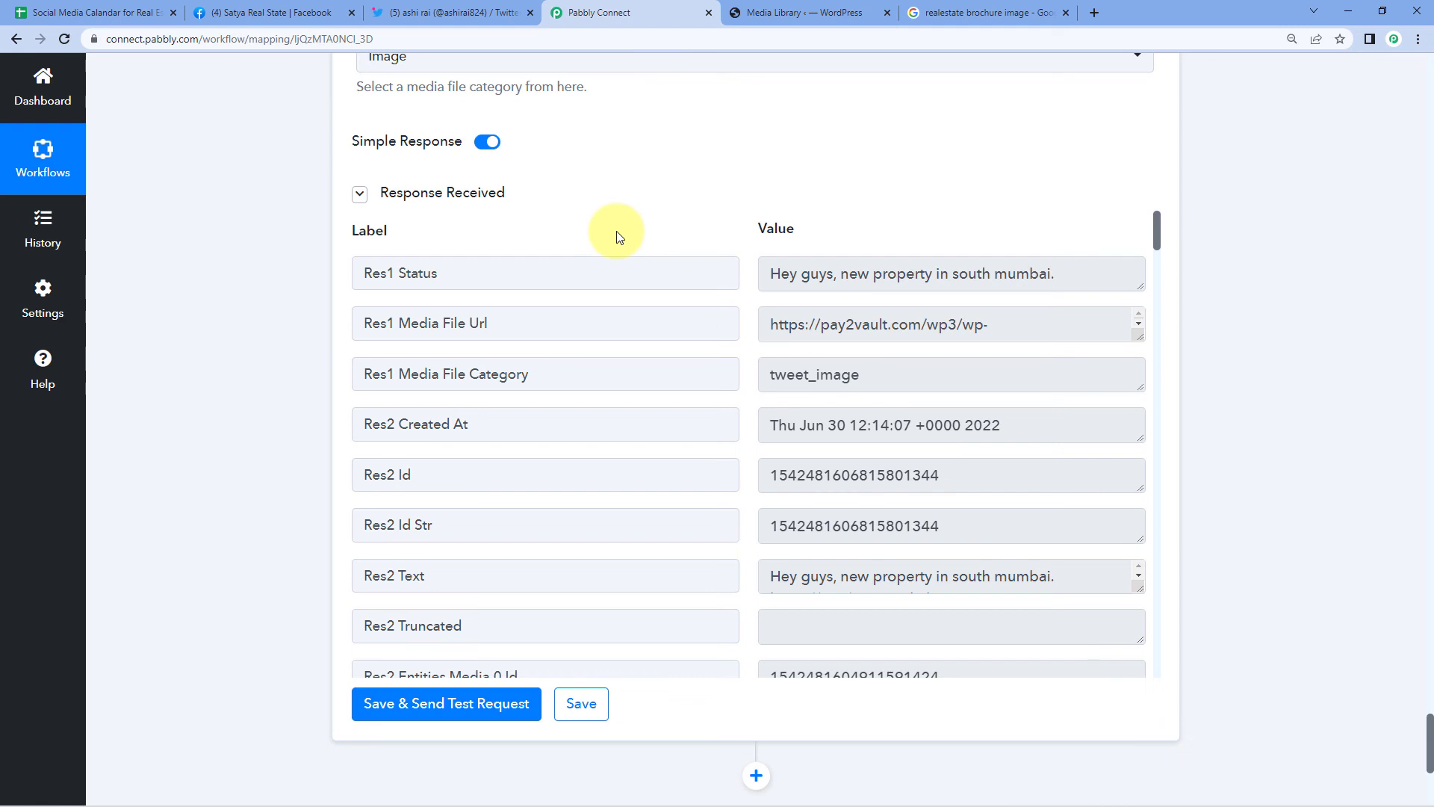
scroll(617, 237, up, 5)
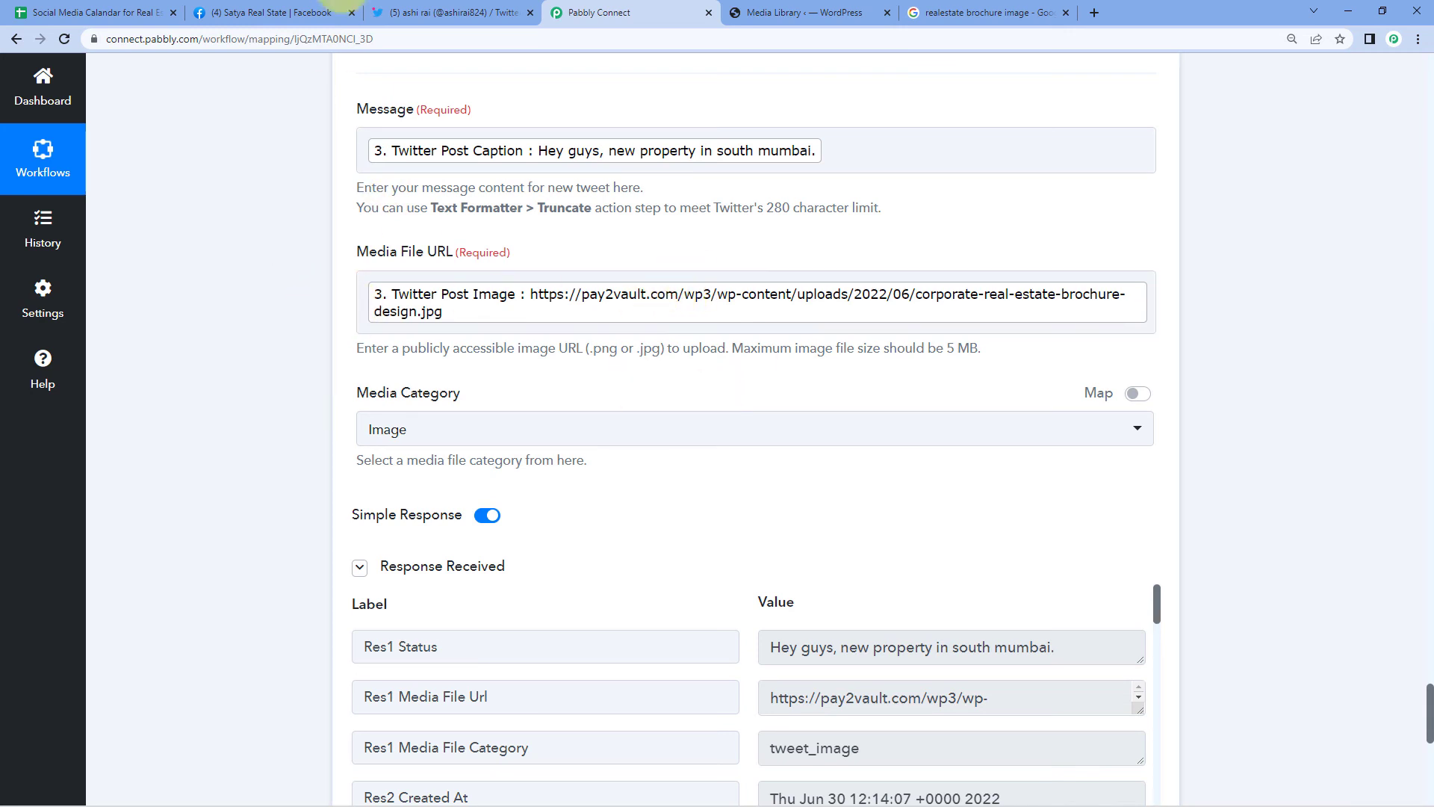
Reload the Twitter profile and compare the newest tweet's caption and image with row 2 of the Google Sheets calendar
click(464, 12)
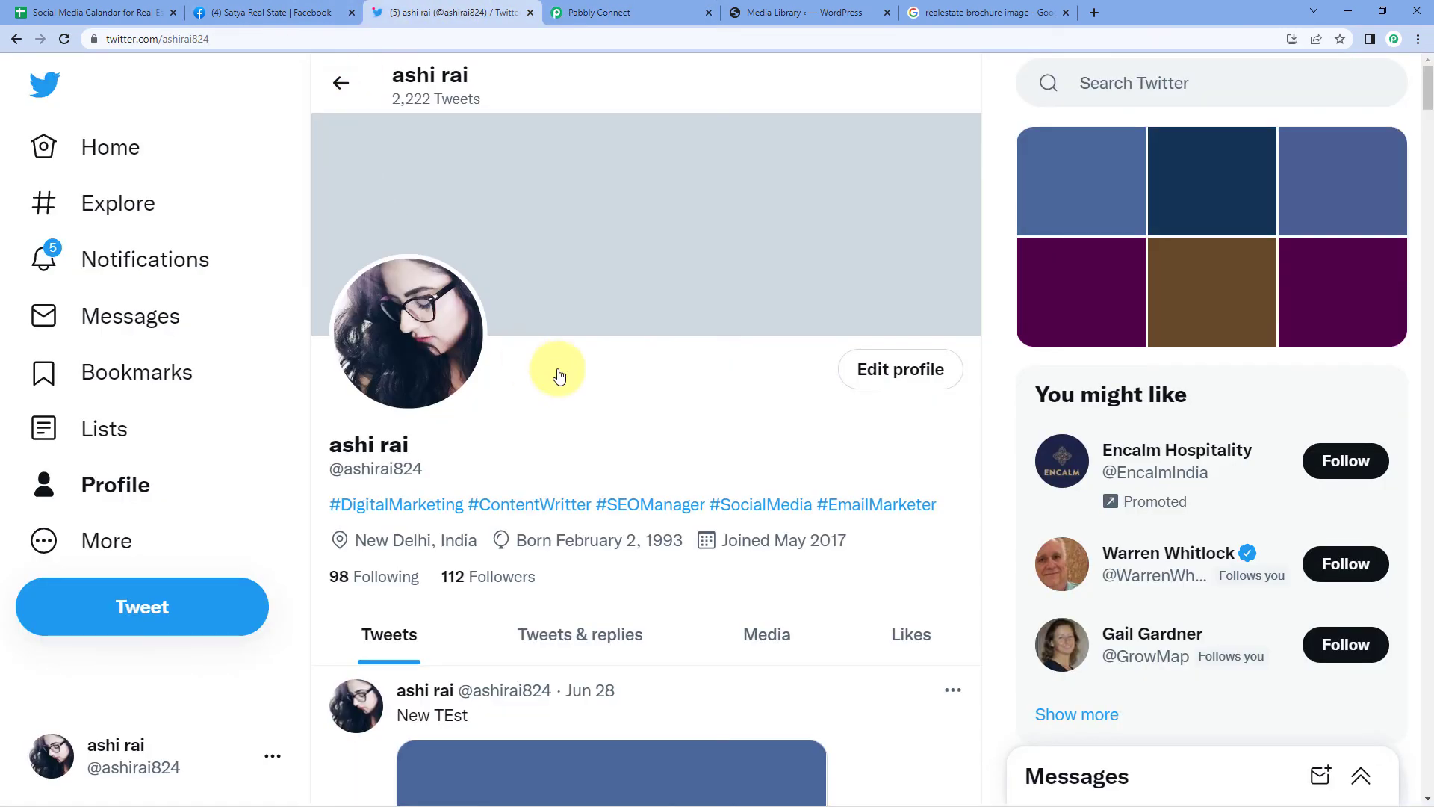
click(64, 38)
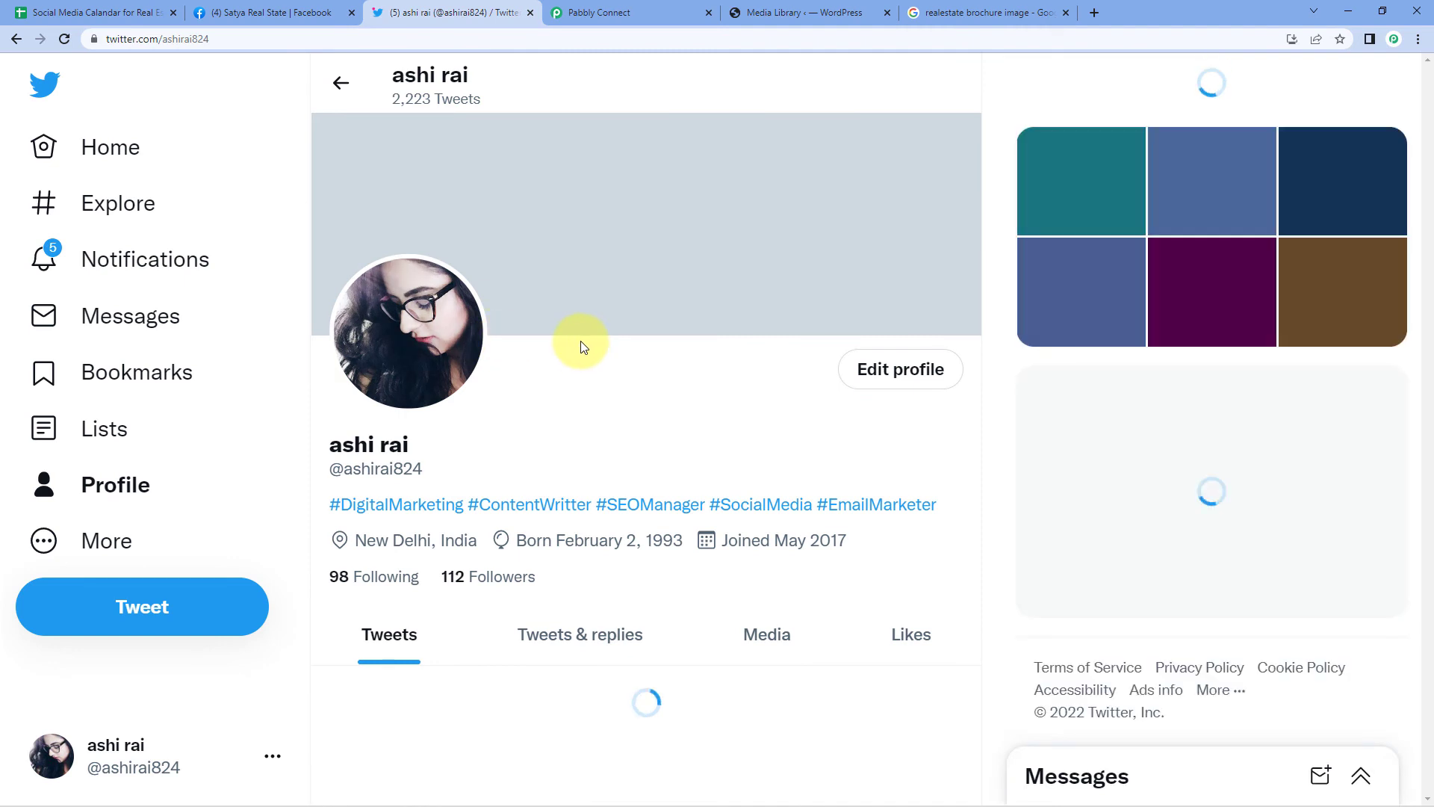
scroll(579, 342, down, 3)
scroll(580, 341, down, 3)
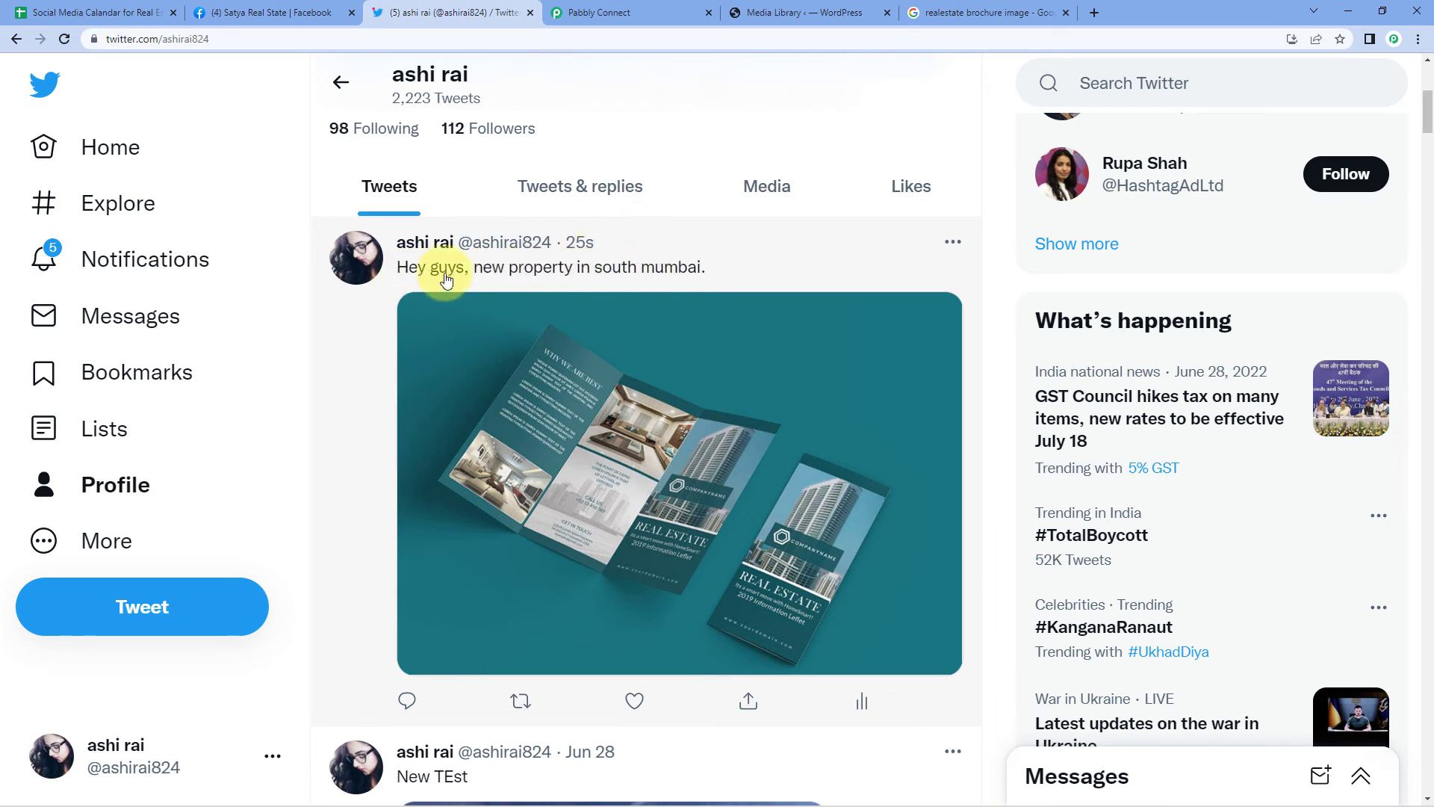
click(90, 12)
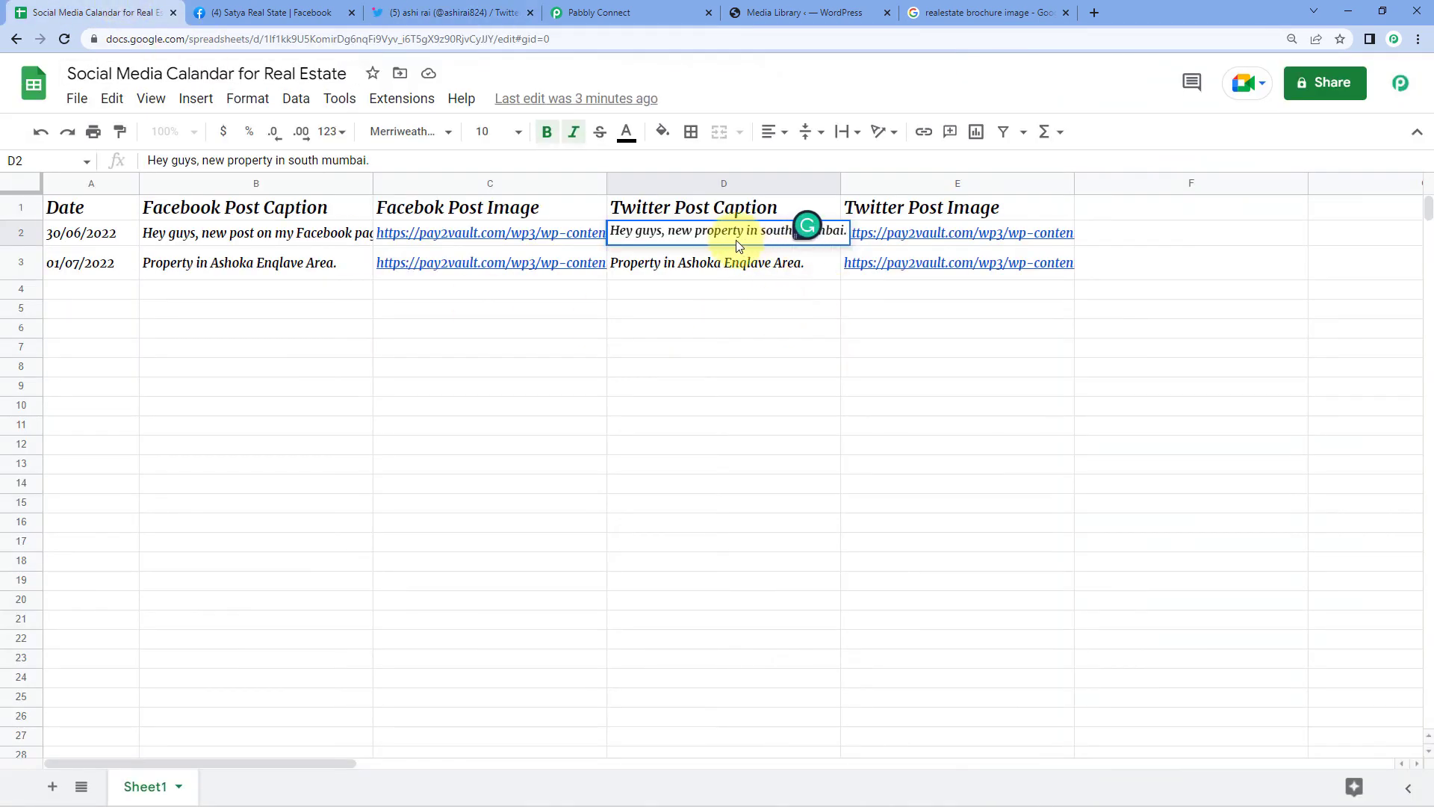
click(639, 9)
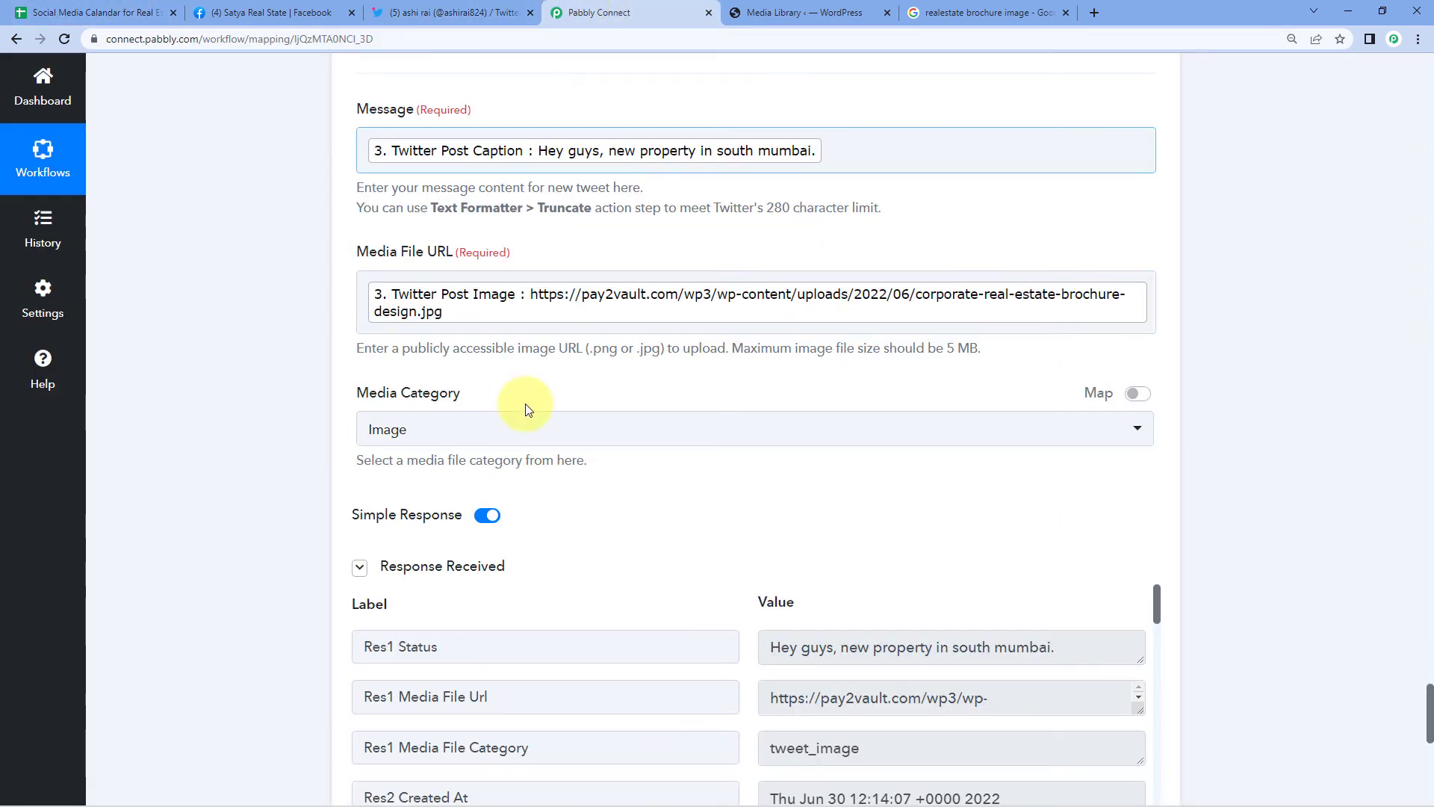
click(90, 12)
click(484, 13)
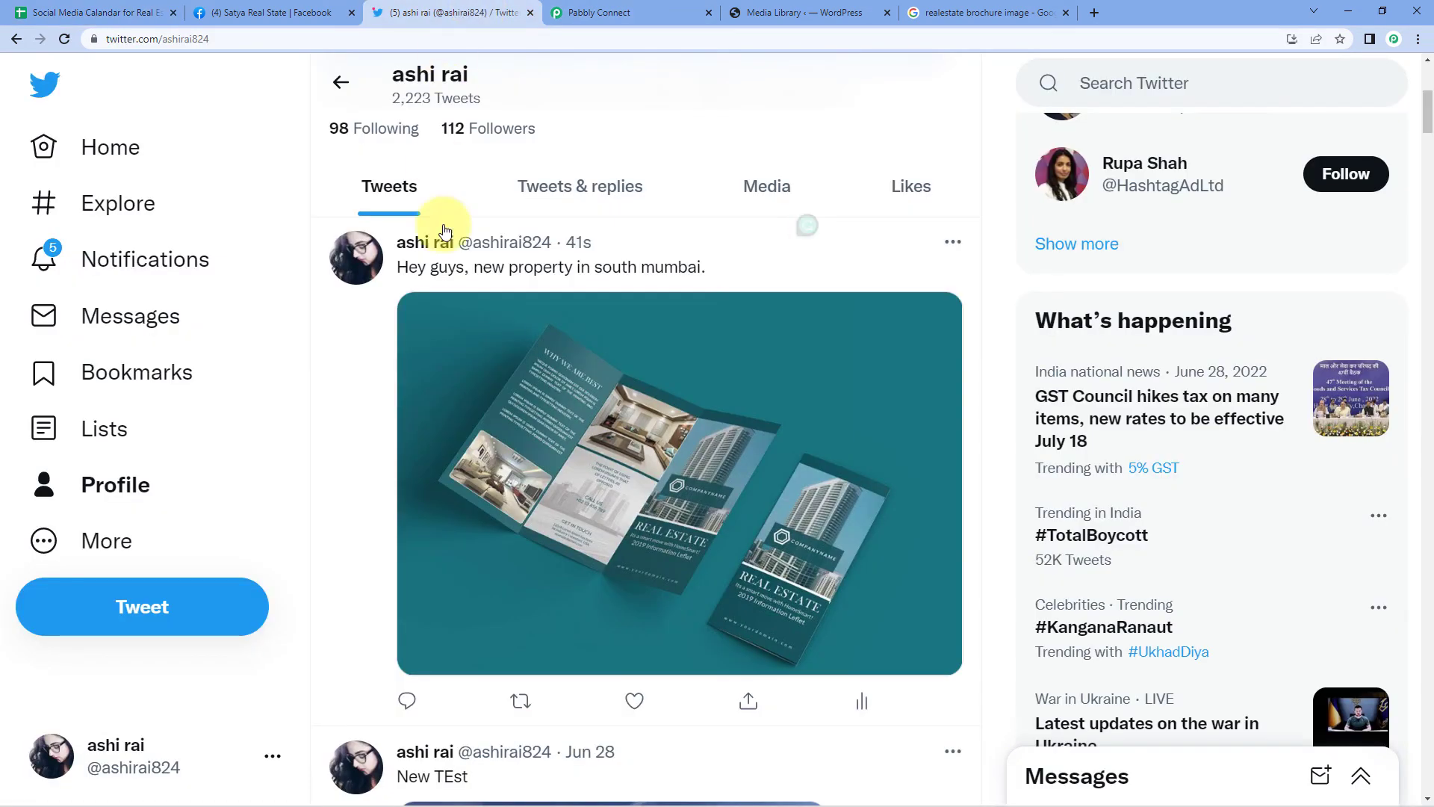
scroll(679, 320, up, 3)
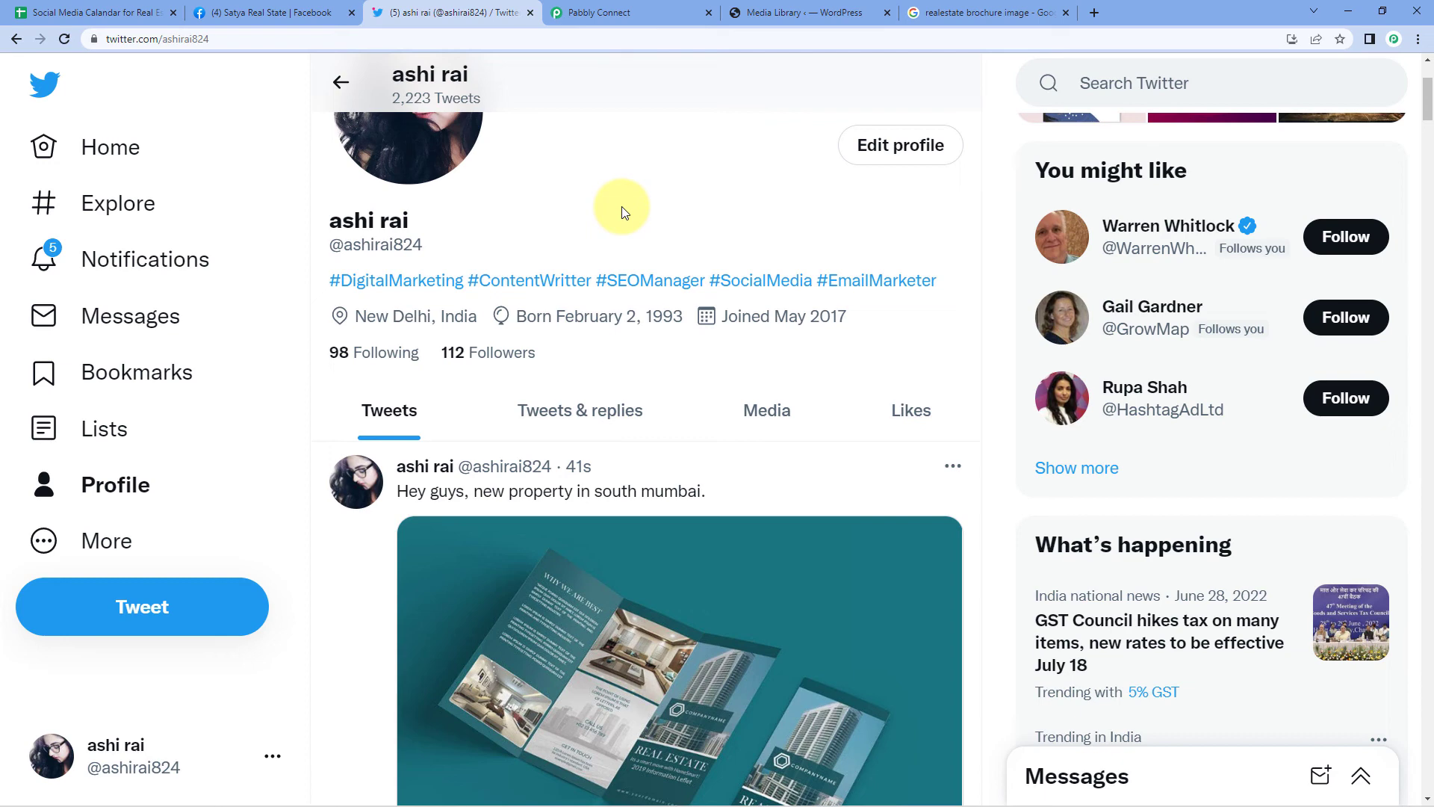
Switch back to Pabbly Connect and collapse every workflow step, from the Twitter action up to the Schedule trigger
click(627, 12)
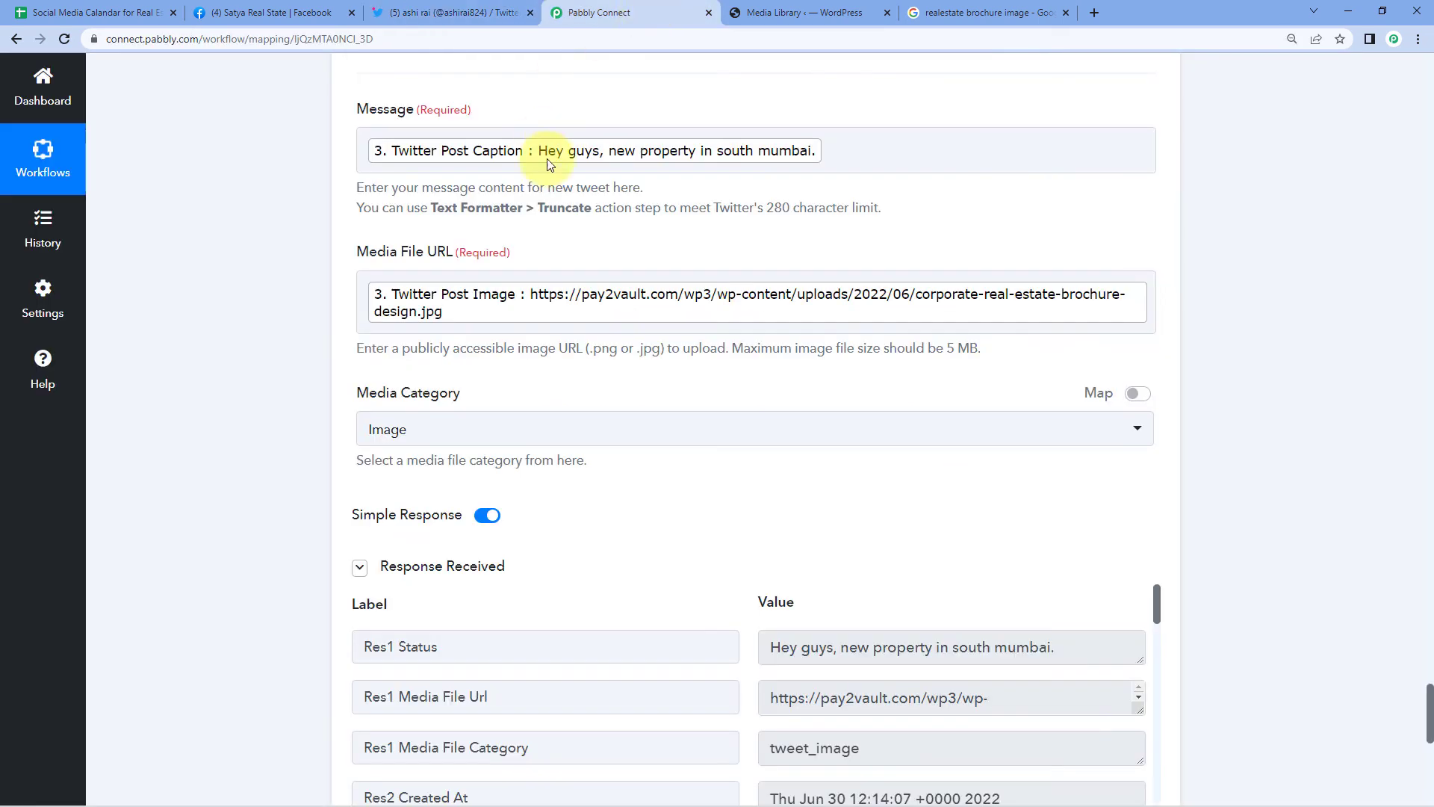
scroll(1195, 307, up, 3)
scroll(1182, 325, up, 5)
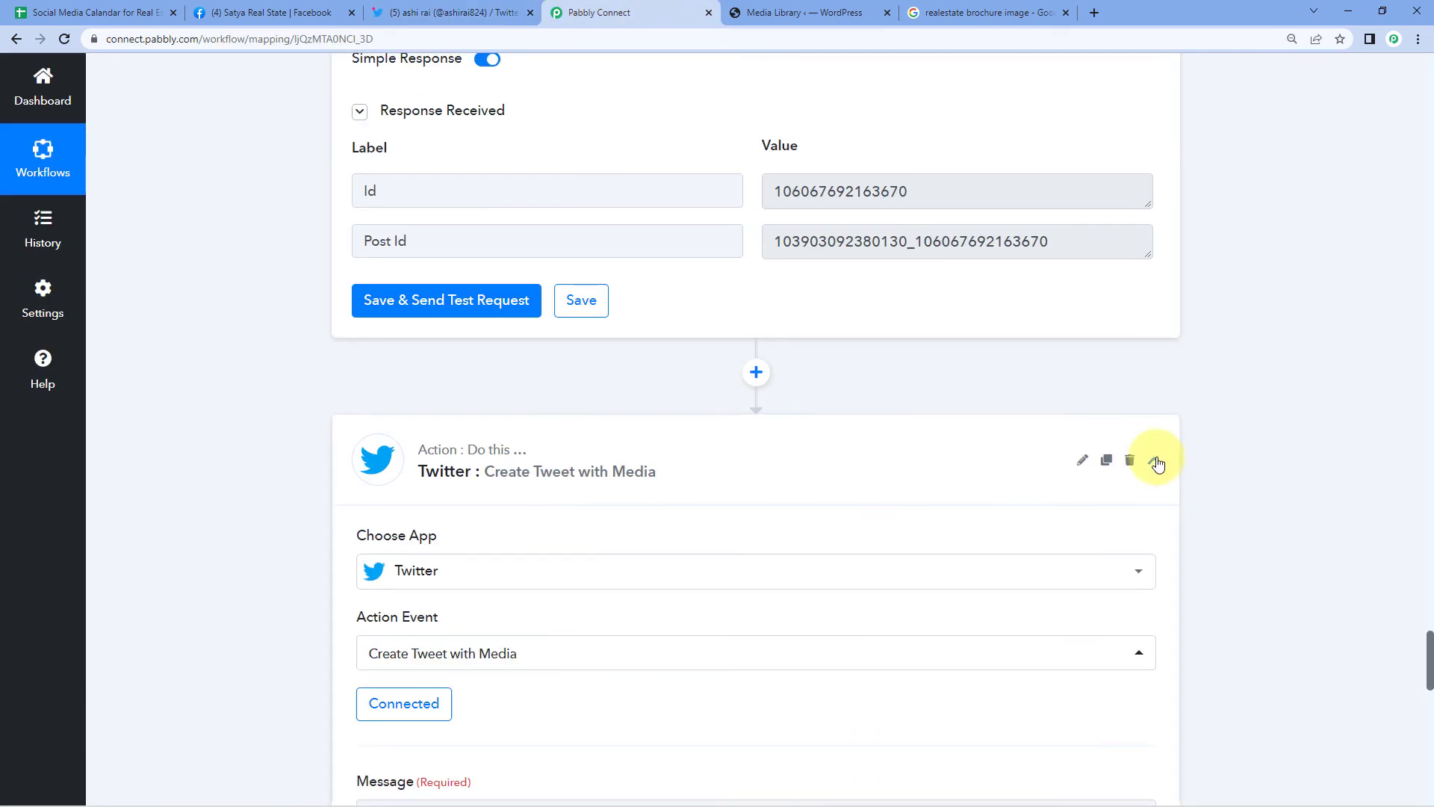
click(1156, 458)
scroll(1177, 396, up, 8)
click(1154, 362)
scroll(1188, 358, up, 10)
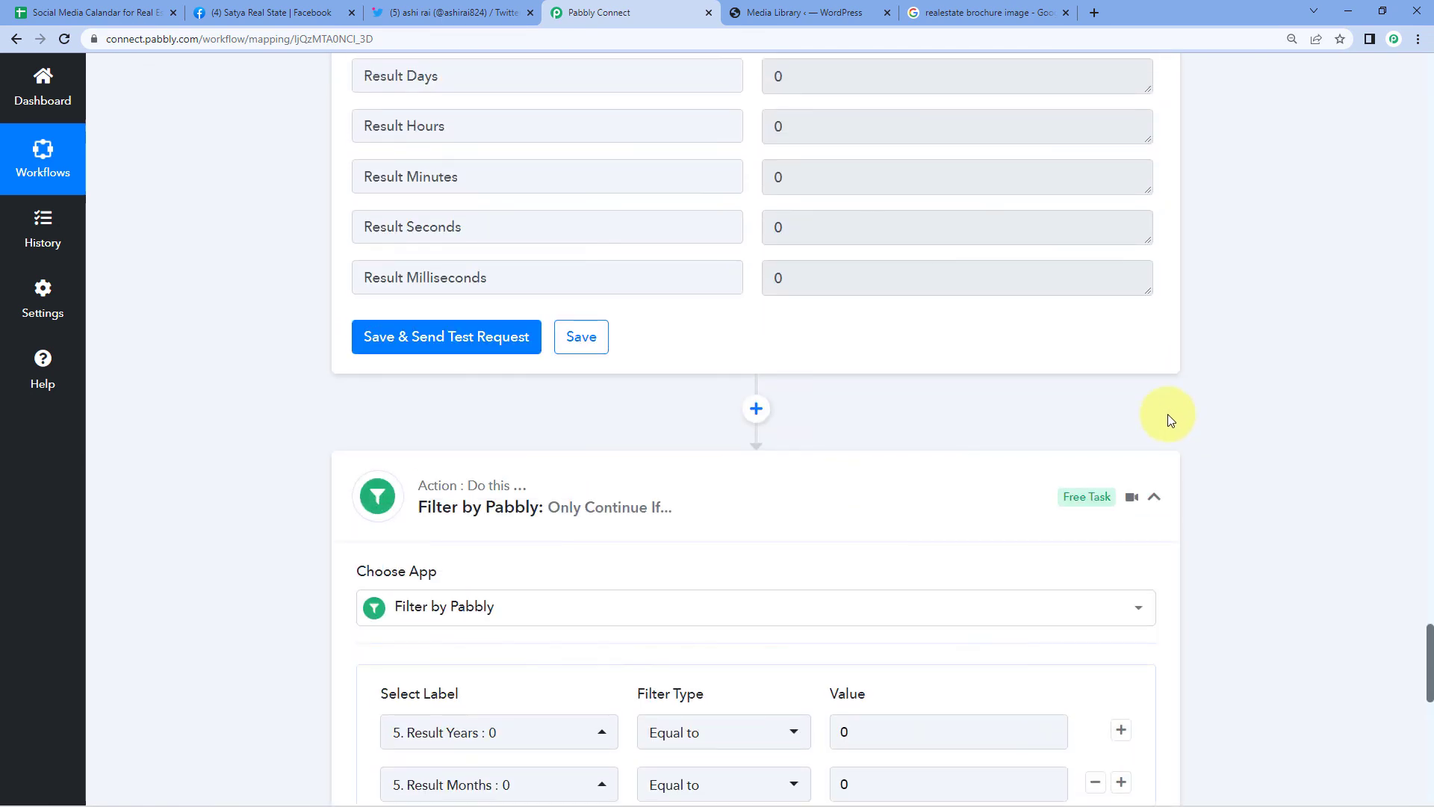
click(1156, 486)
scroll(1194, 412, up, 14)
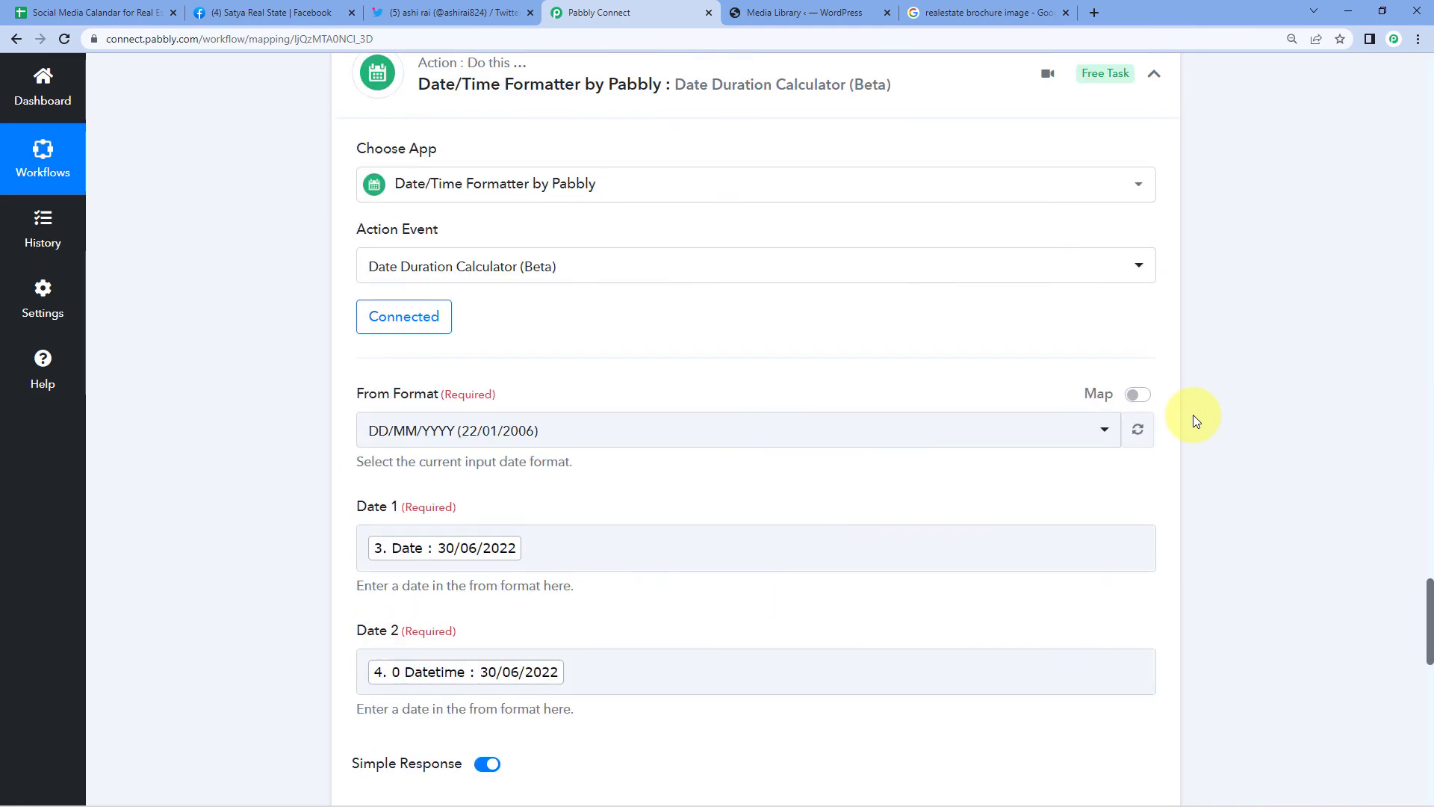
click(1161, 381)
scroll(1182, 366, up, 10)
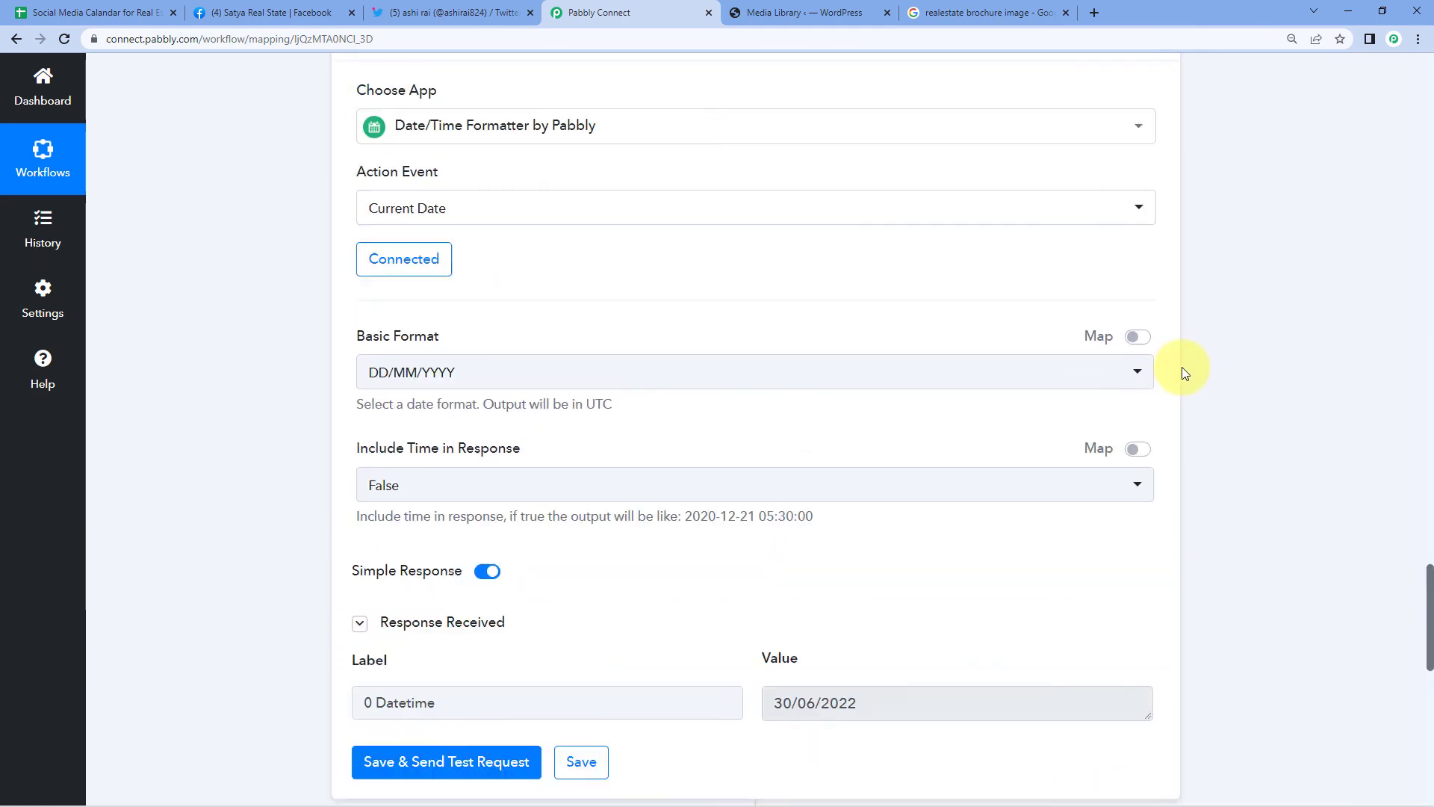
click(1171, 495)
scroll(1200, 386, up, 10)
click(1165, 338)
scroll(1195, 336, up, 4)
scroll(1180, 351, up, 14)
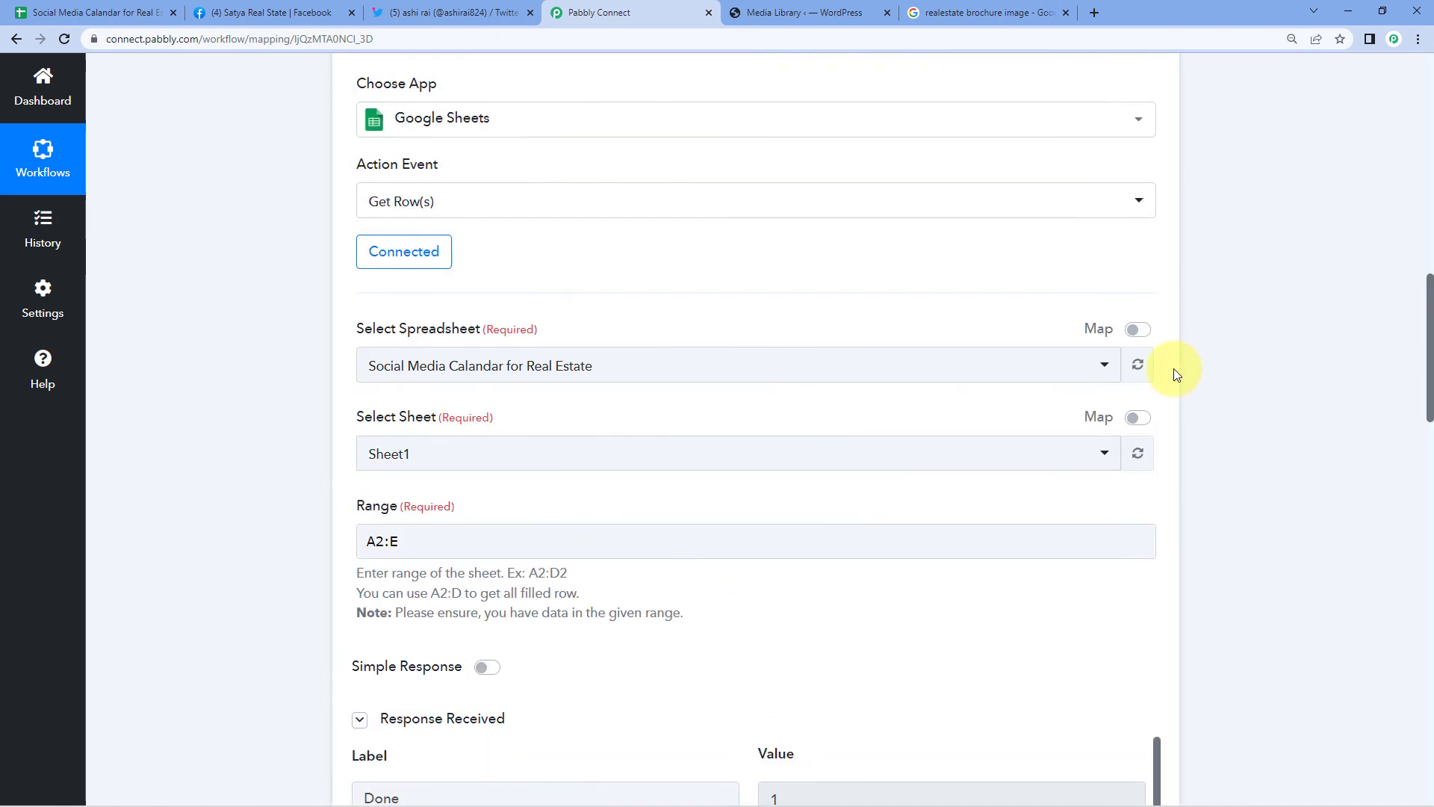
click(1160, 385)
scroll(1185, 363, up, 10)
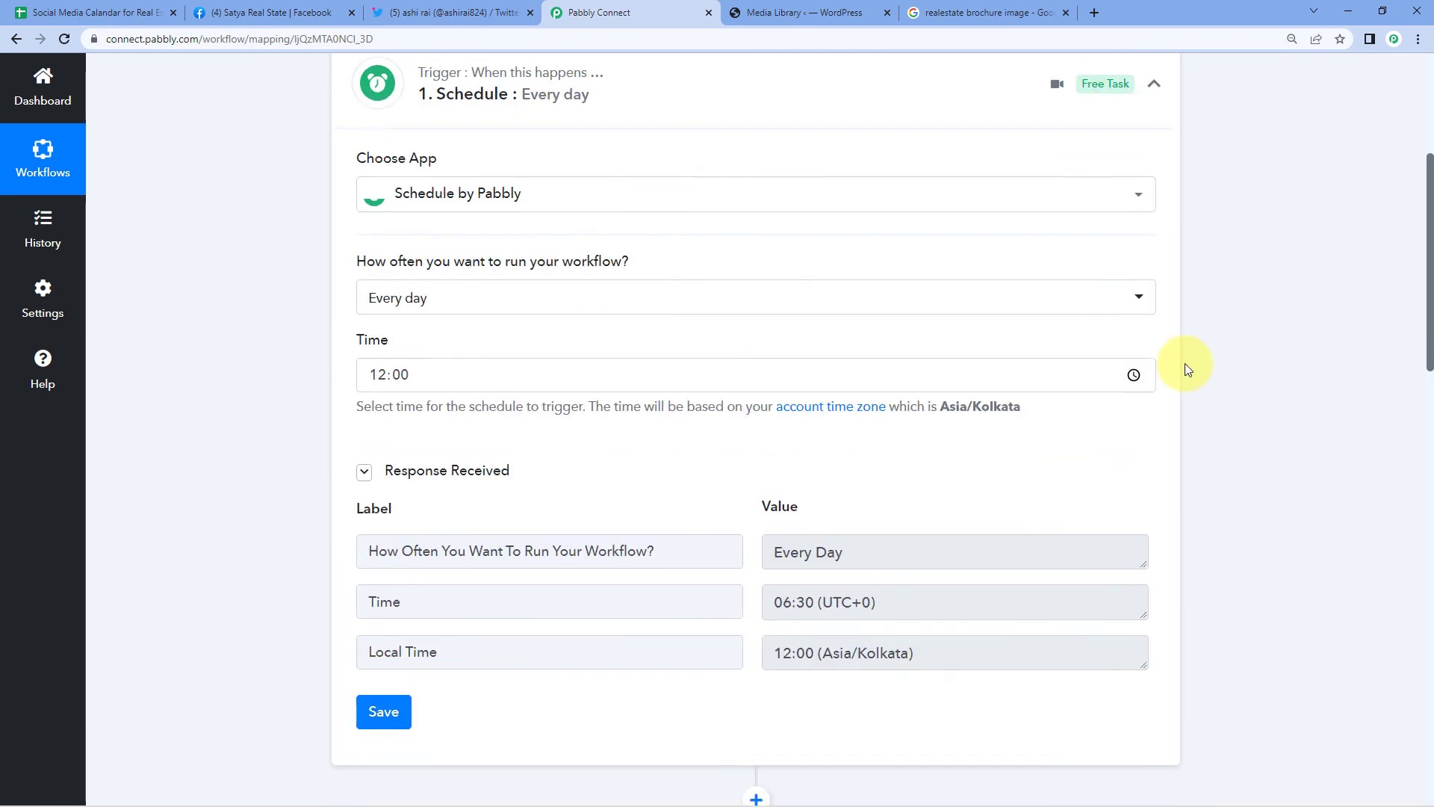
click(1161, 336)
scroll(334, 291, down, 1)
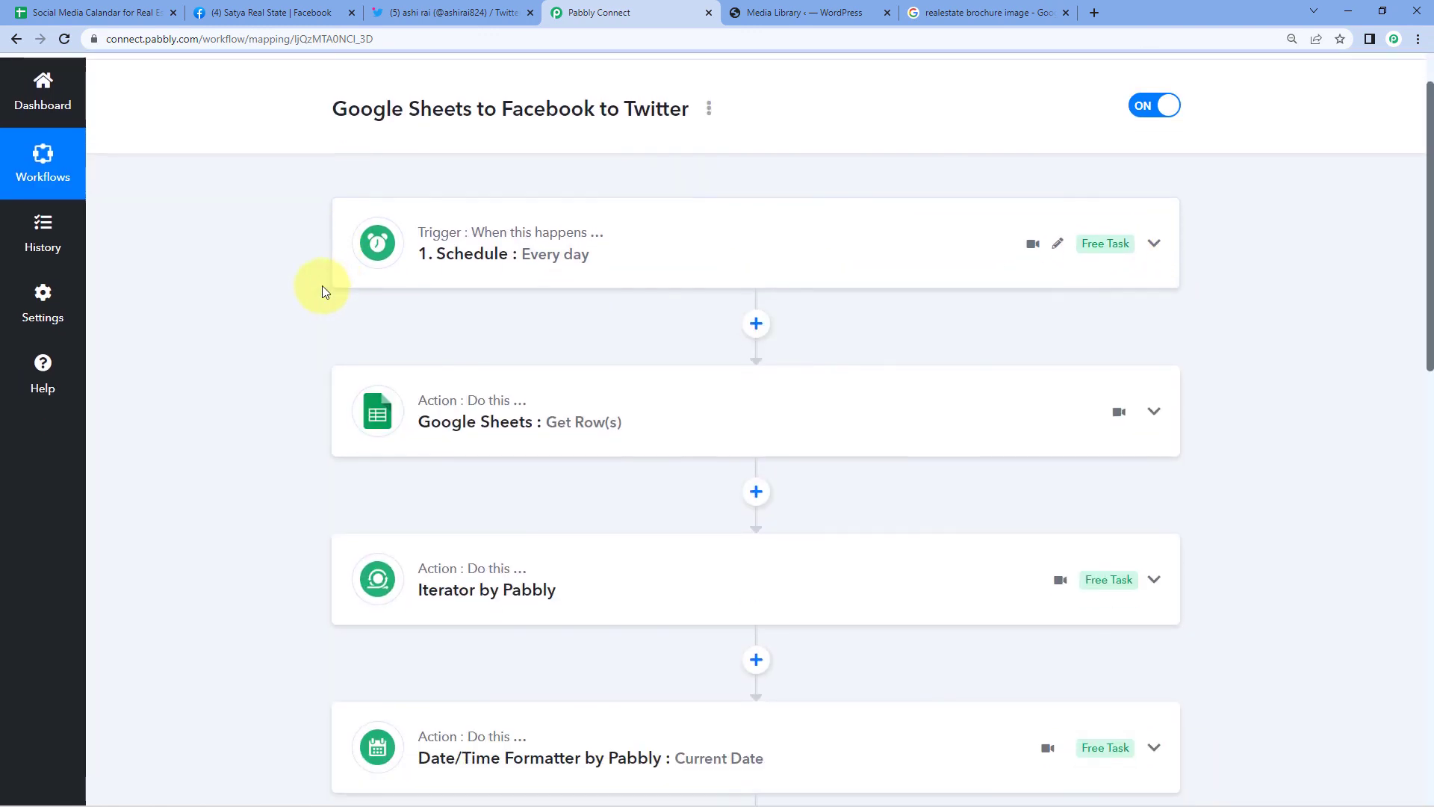
Switch to the Google Sheets calendar and look over its date, caption and image columns for Facebook and Twitter
click(90, 12)
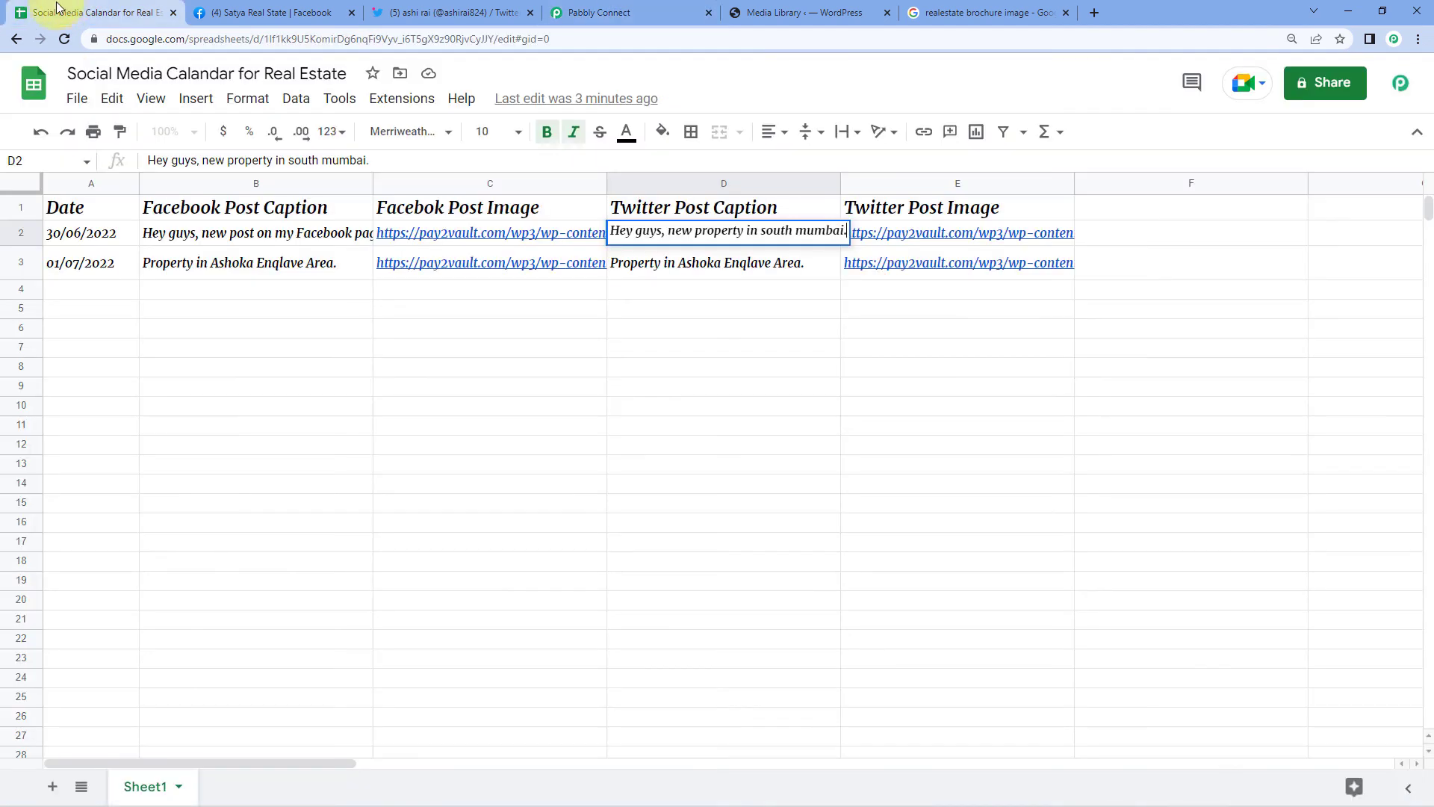
click(213, 296)
click(396, 288)
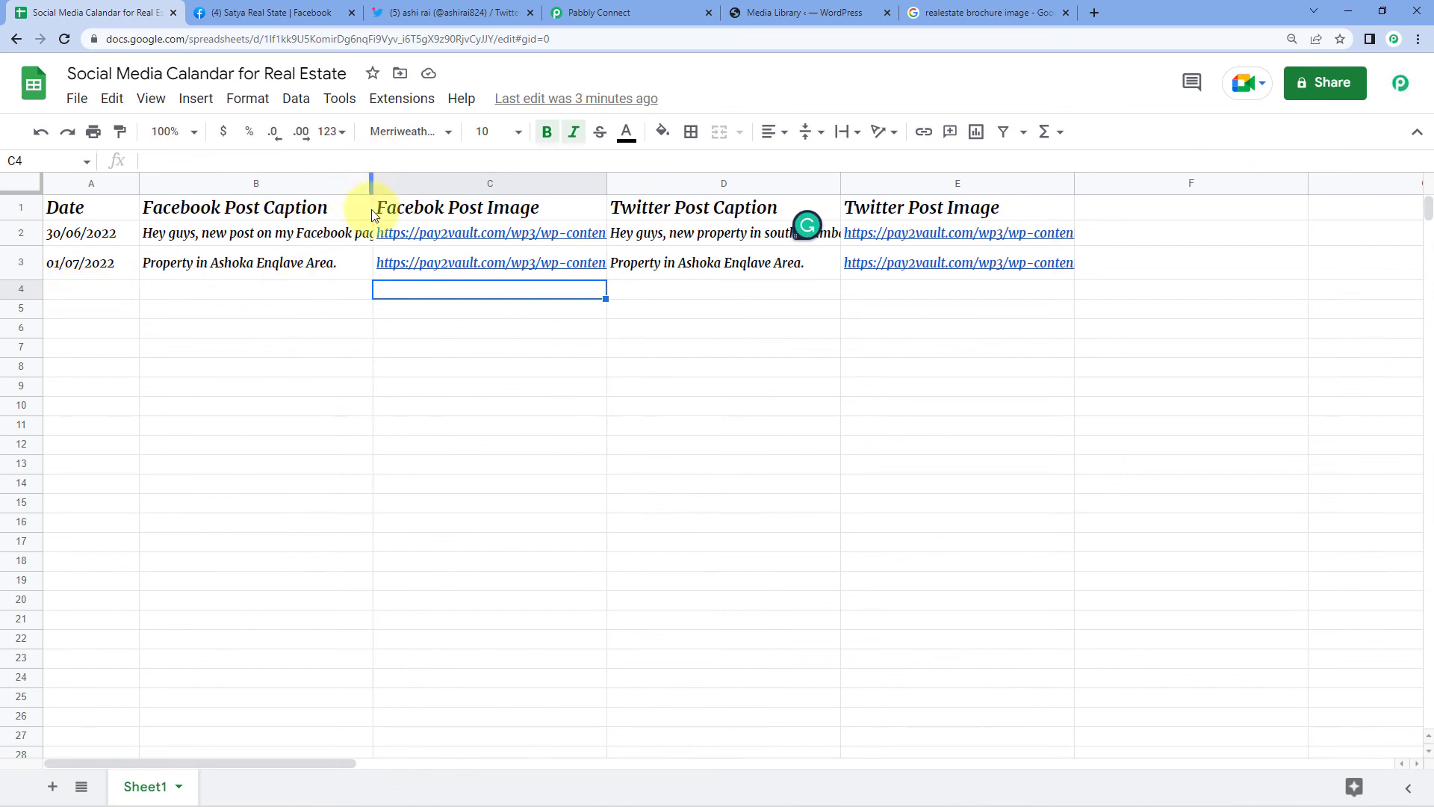
Review the Pabbly Connect workflow from the Schedule trigger through the Twitter action, checking the dated rows in the calendar sheet along the way
click(562, 19)
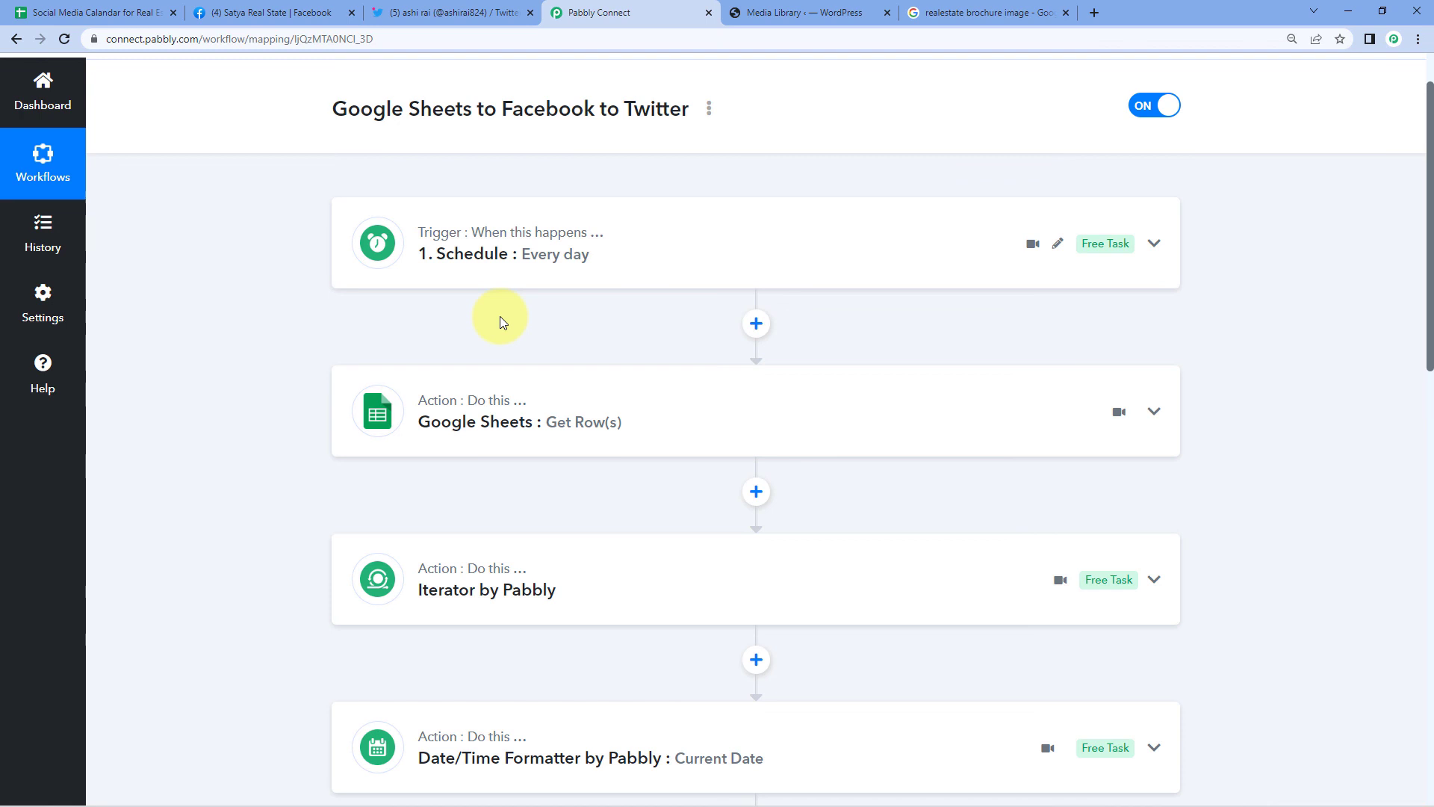
scroll(500, 316, down, 1)
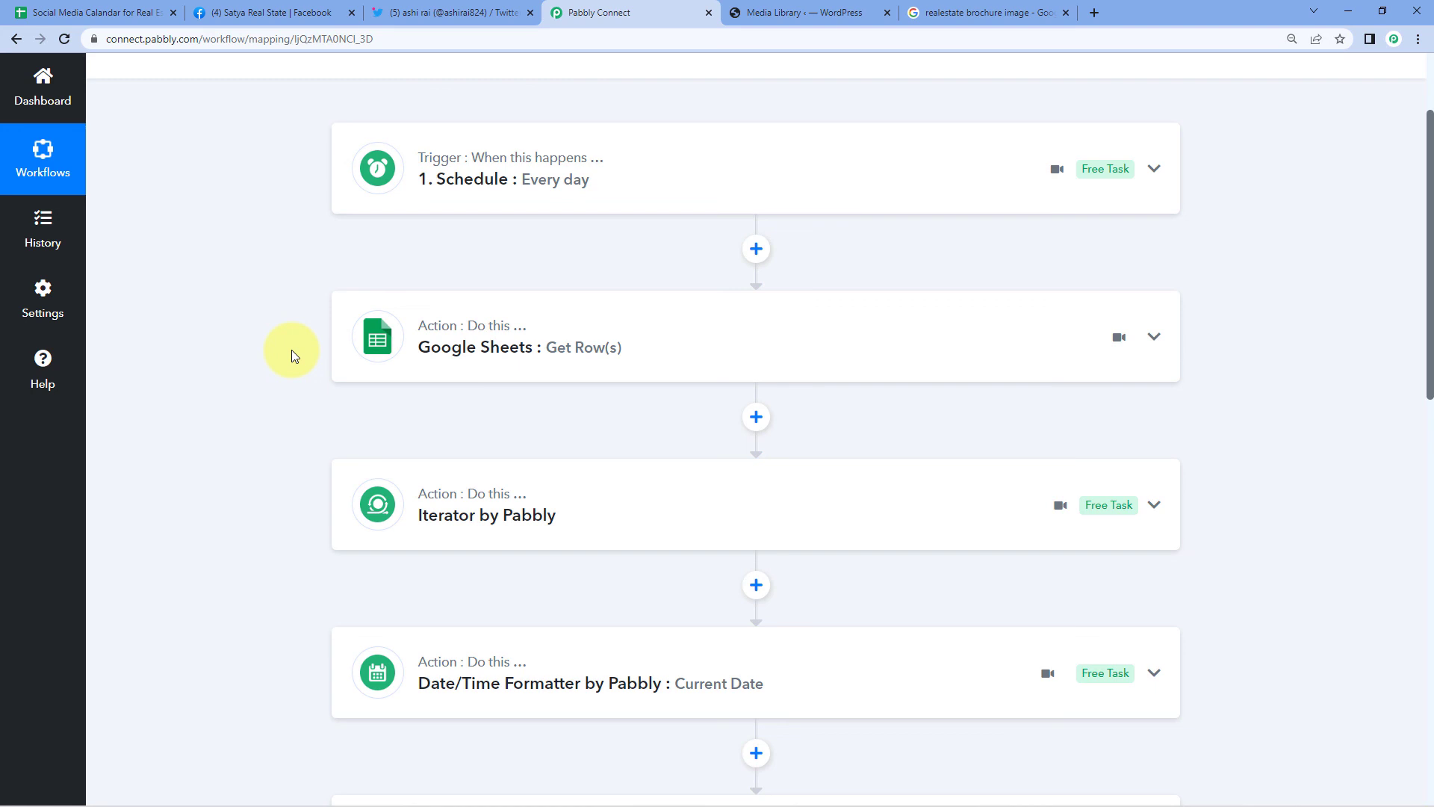
scroll(256, 490, down, 2)
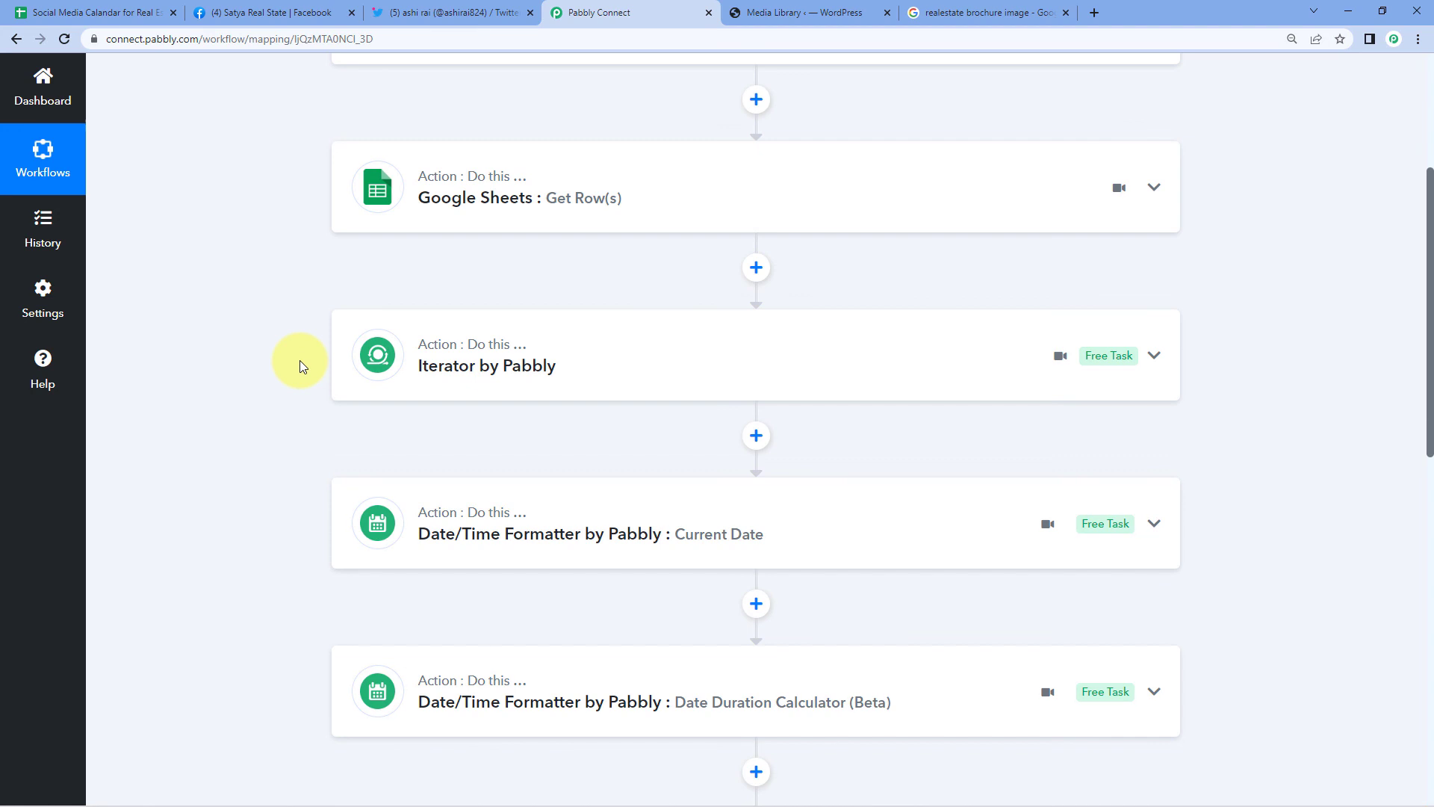
scroll(299, 360, down, 2)
scroll(294, 279, up, 2)
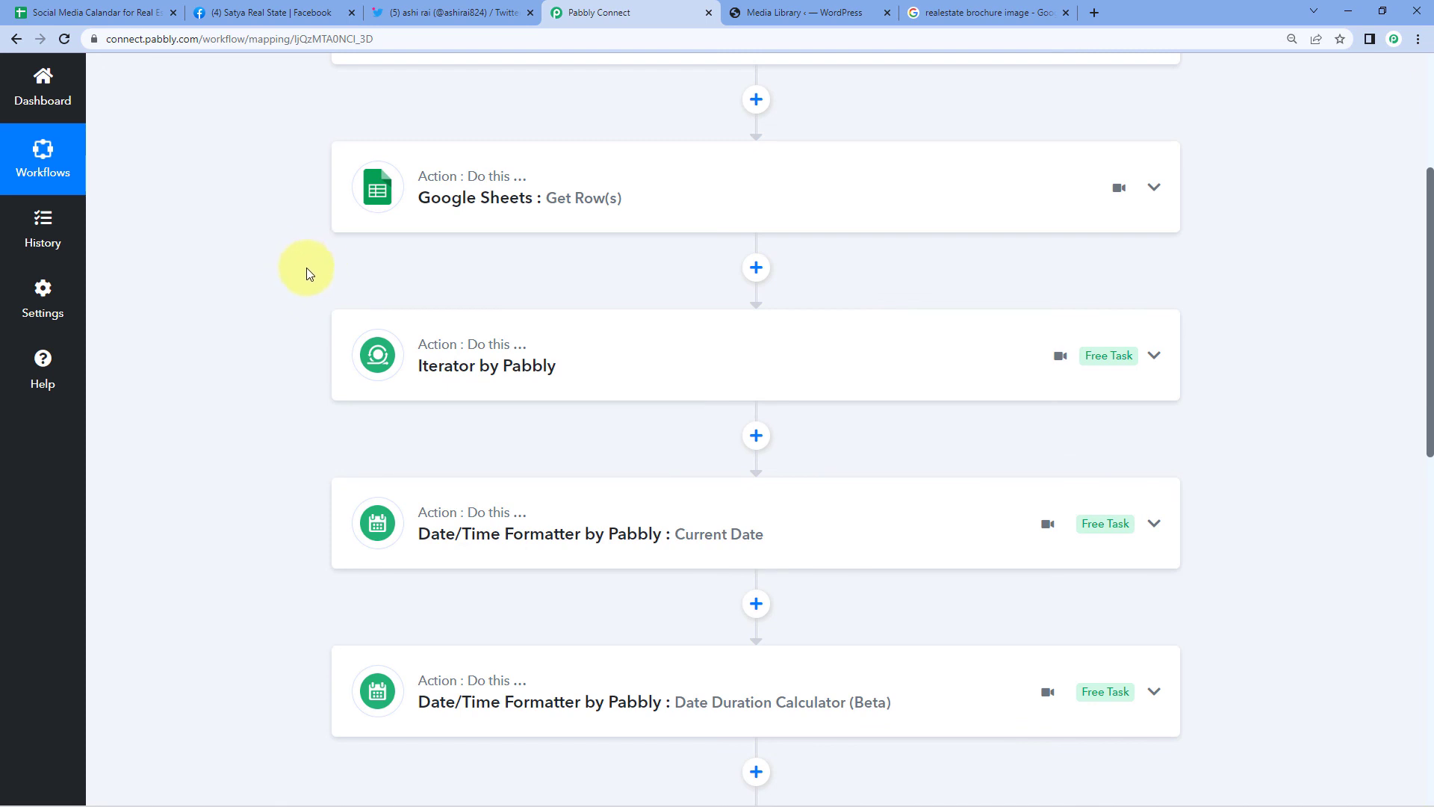
scroll(268, 321, down, 2)
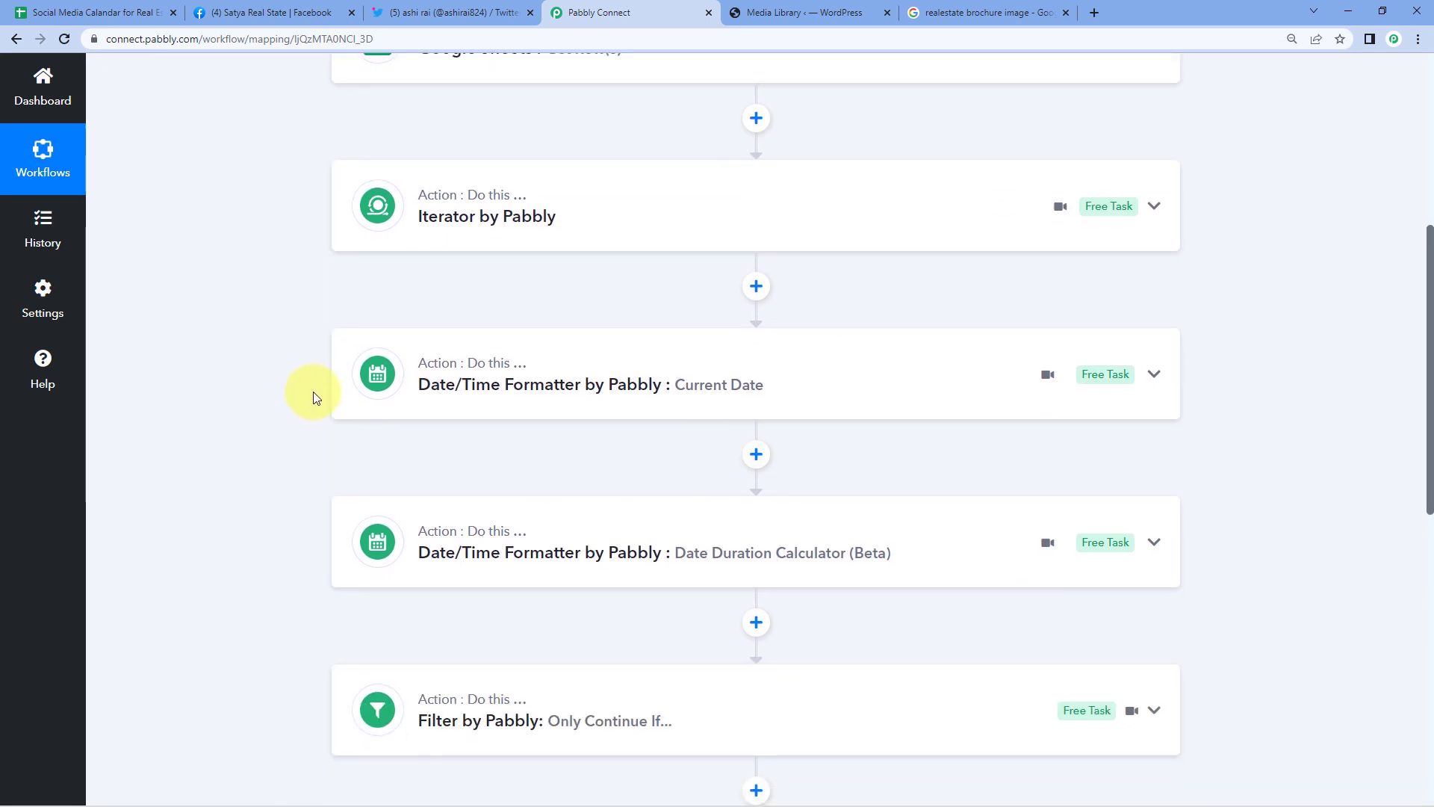
scroll(366, 444, down, 2)
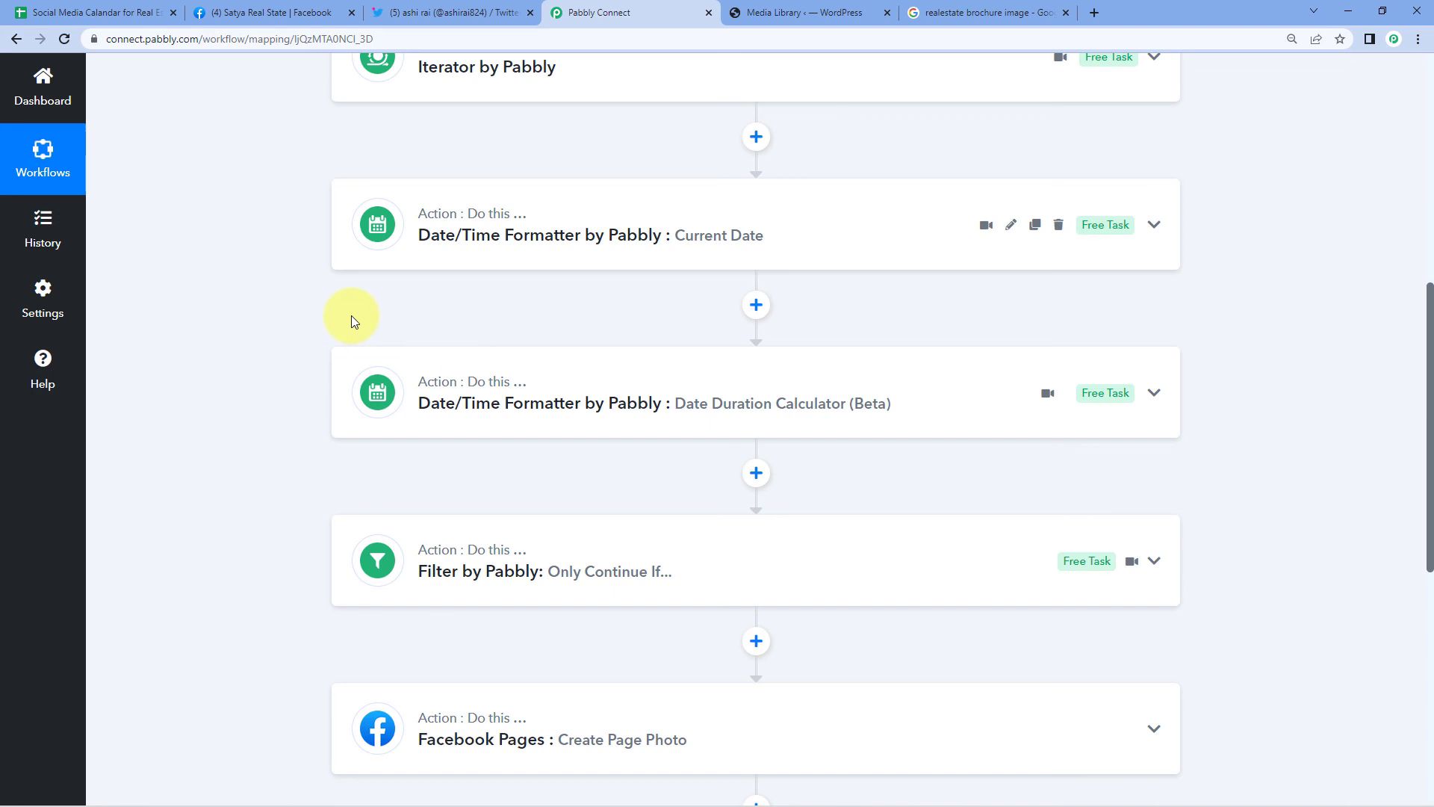
scroll(442, 428, down, 1)
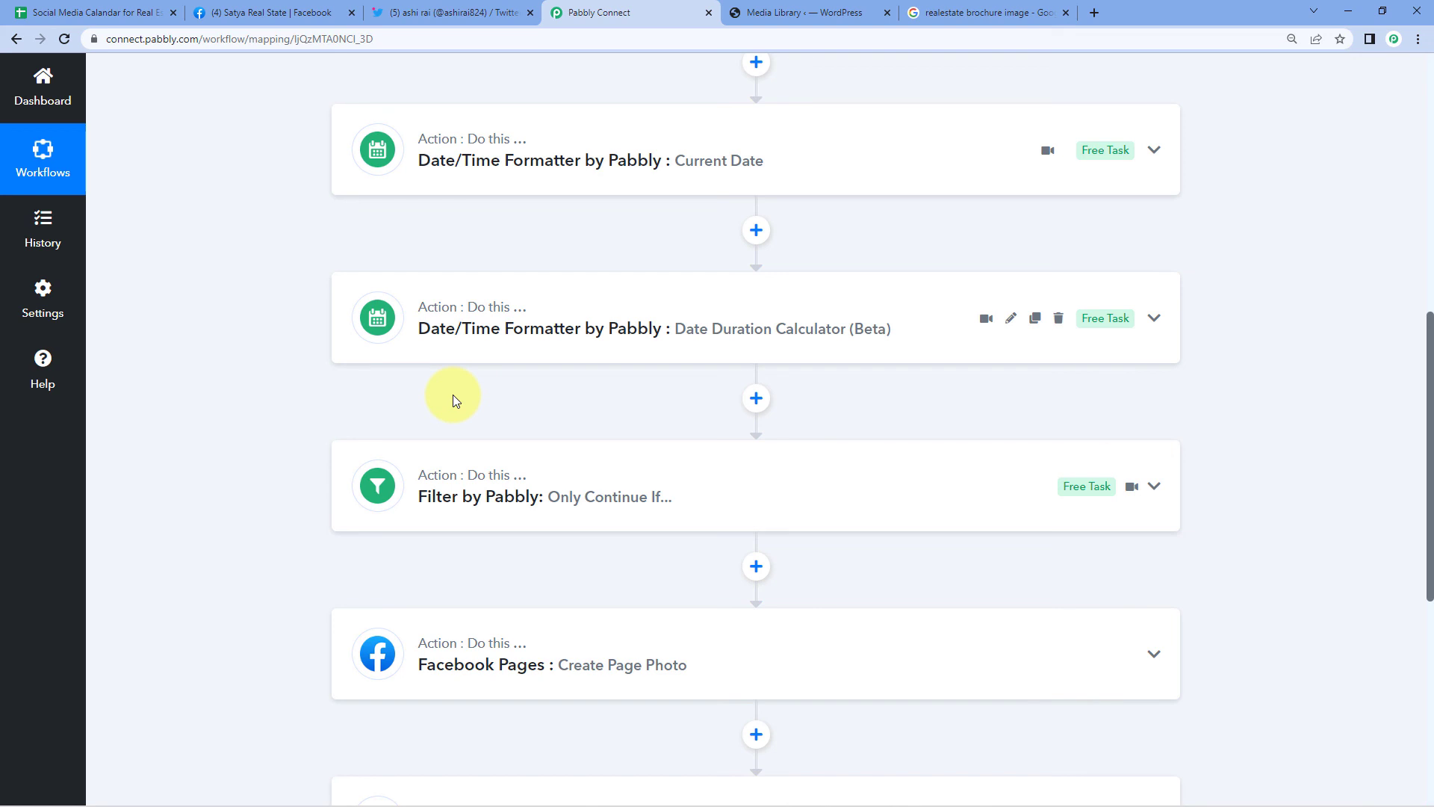
click(52, 12)
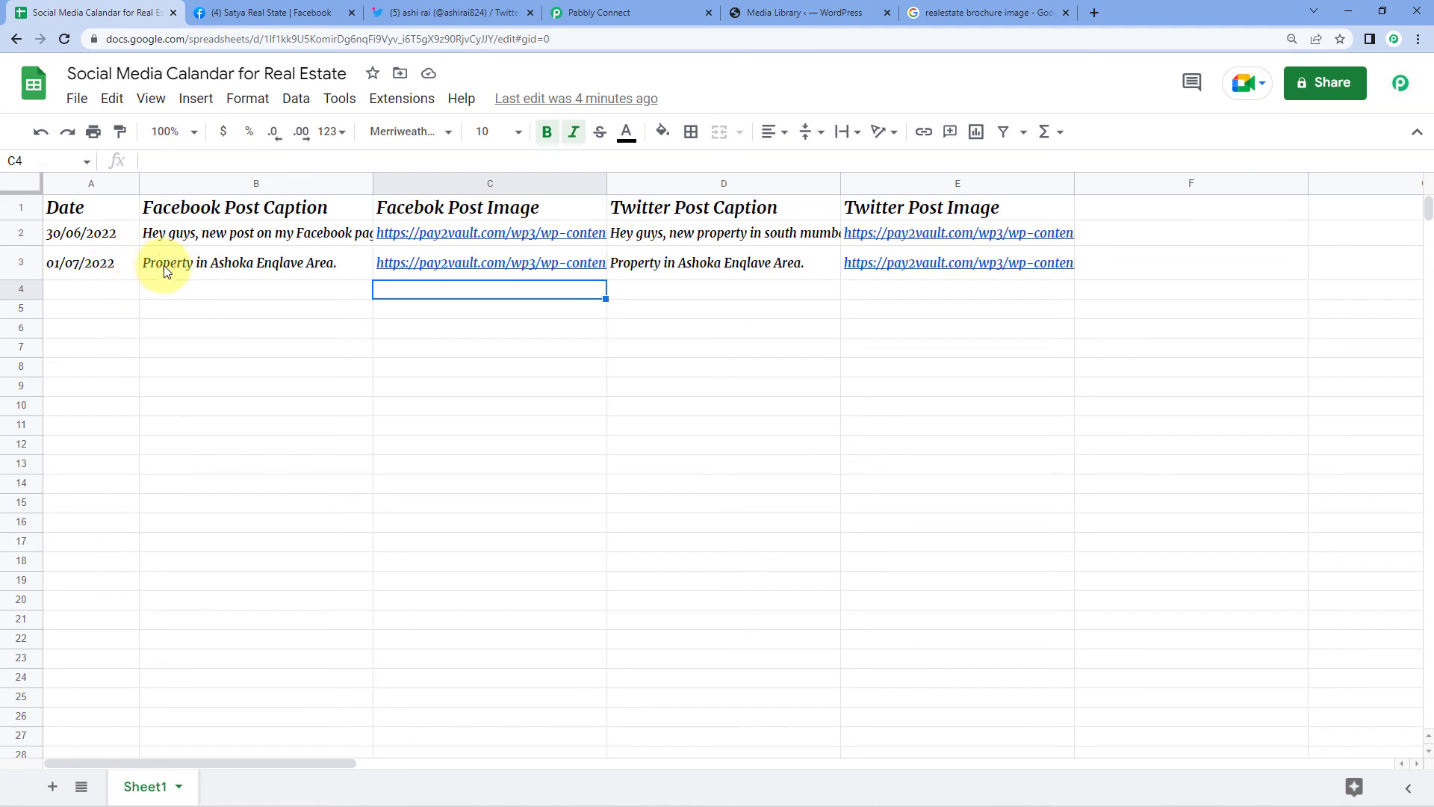
click(601, 13)
scroll(292, 397, down, 2)
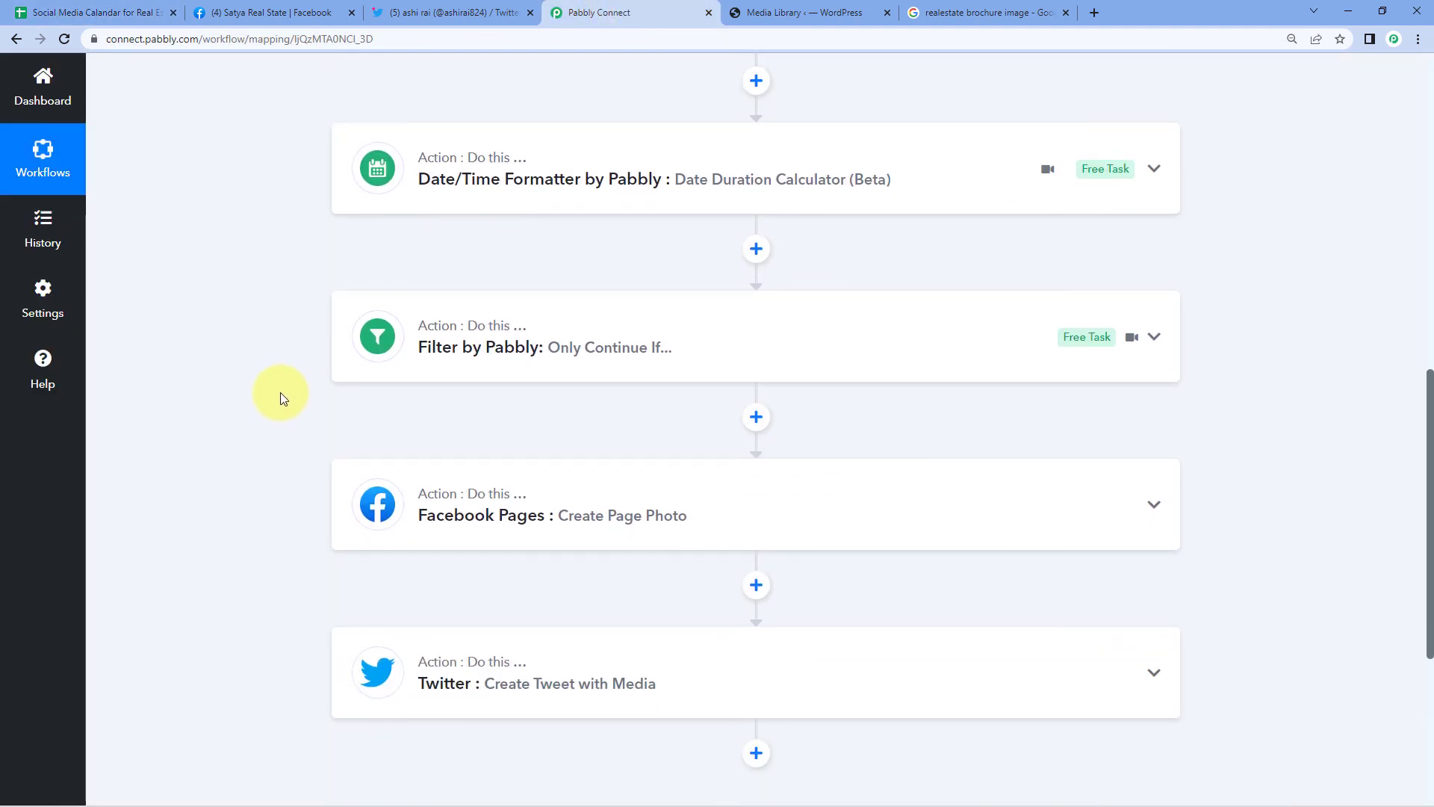
scroll(291, 396, down, 1)
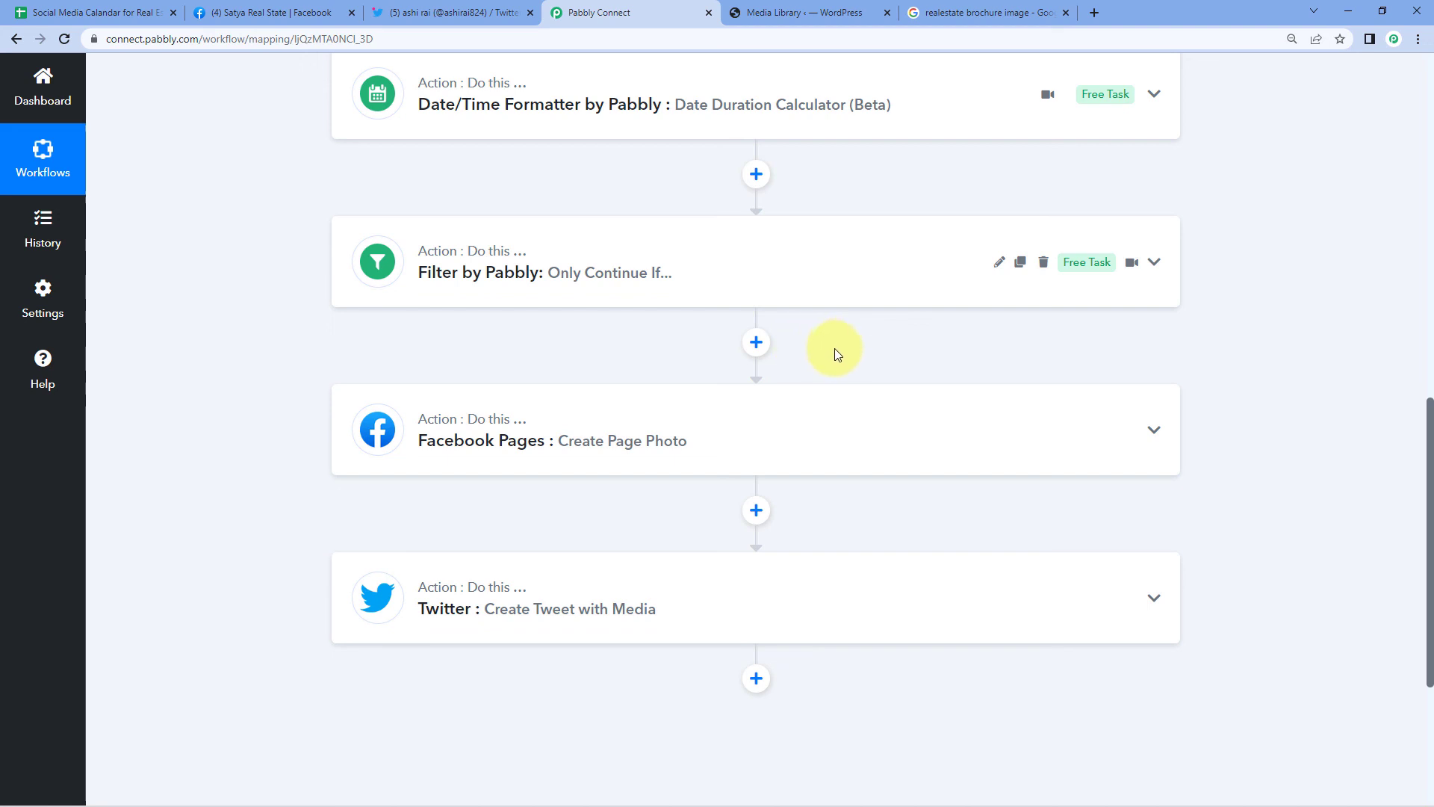
scroll(835, 348, up, 15)
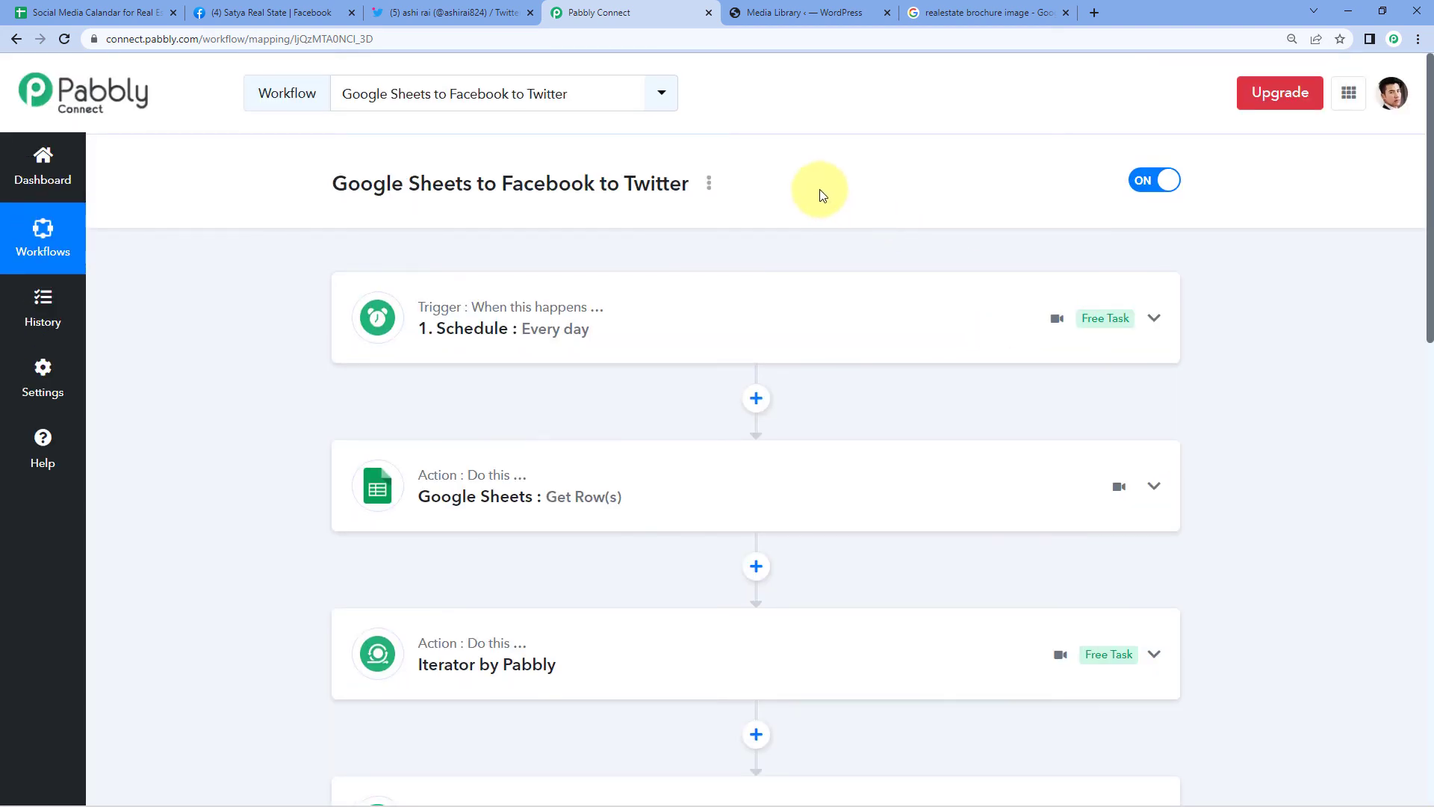